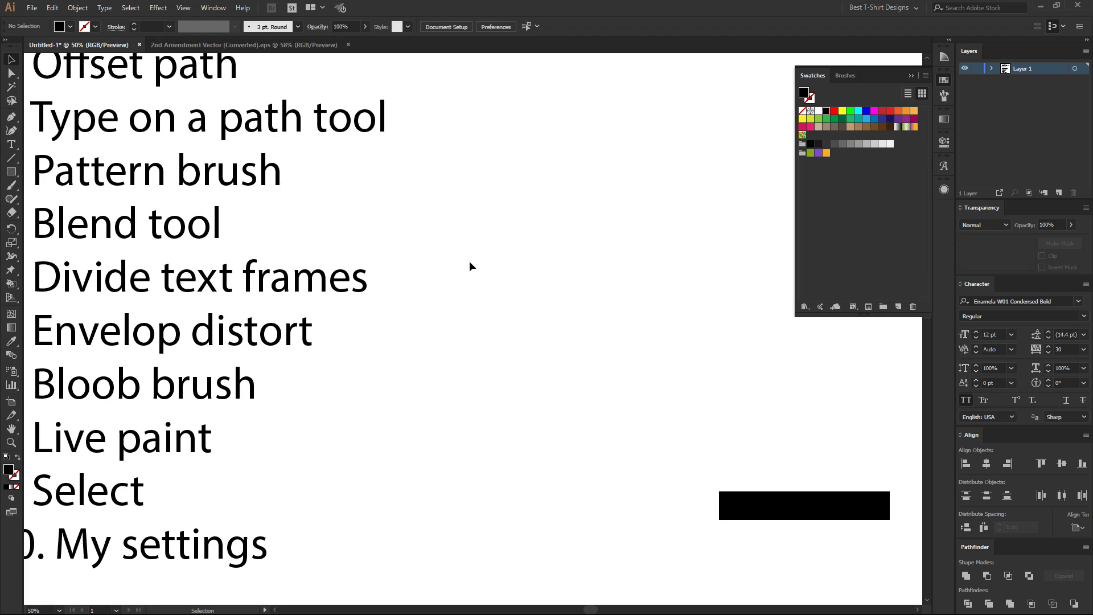
left_click_drag(471, 251, 408, 247)
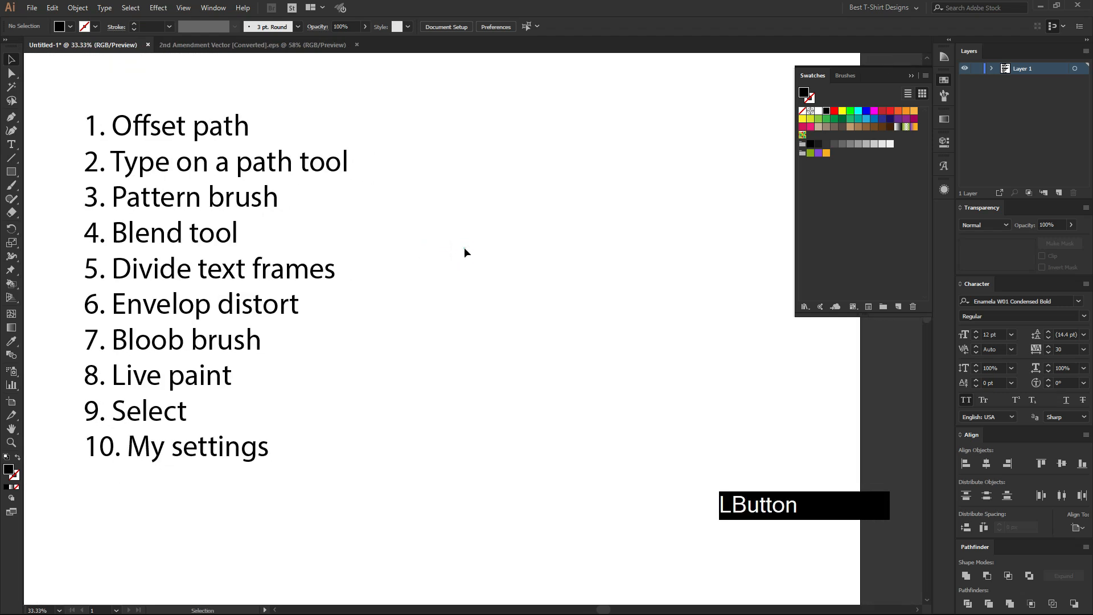
left_click(508, 241)
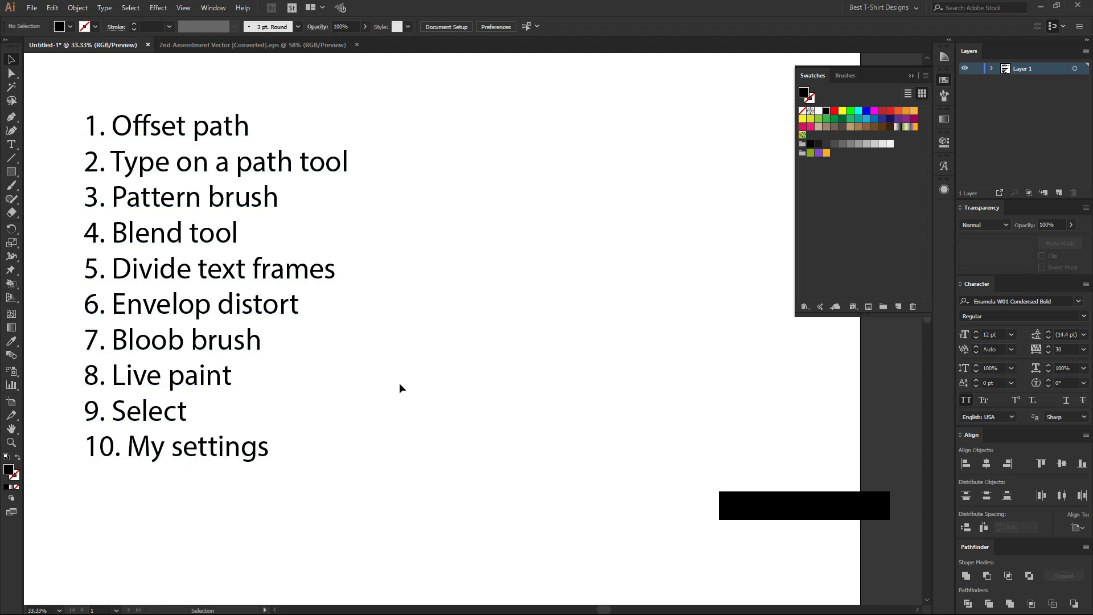
left_click(503, 282)
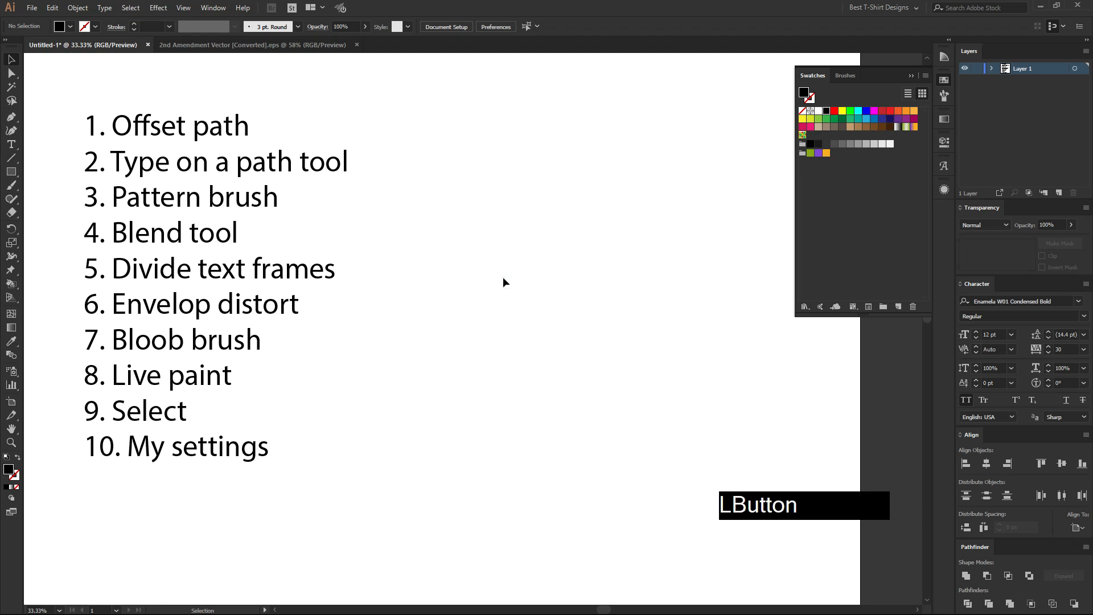
left_click(548, 283)
Draw a black circle about 792 px in diameter in the empty area beside the list.
left_click(11, 172)
left_click(68, 213)
left_click(7, 175)
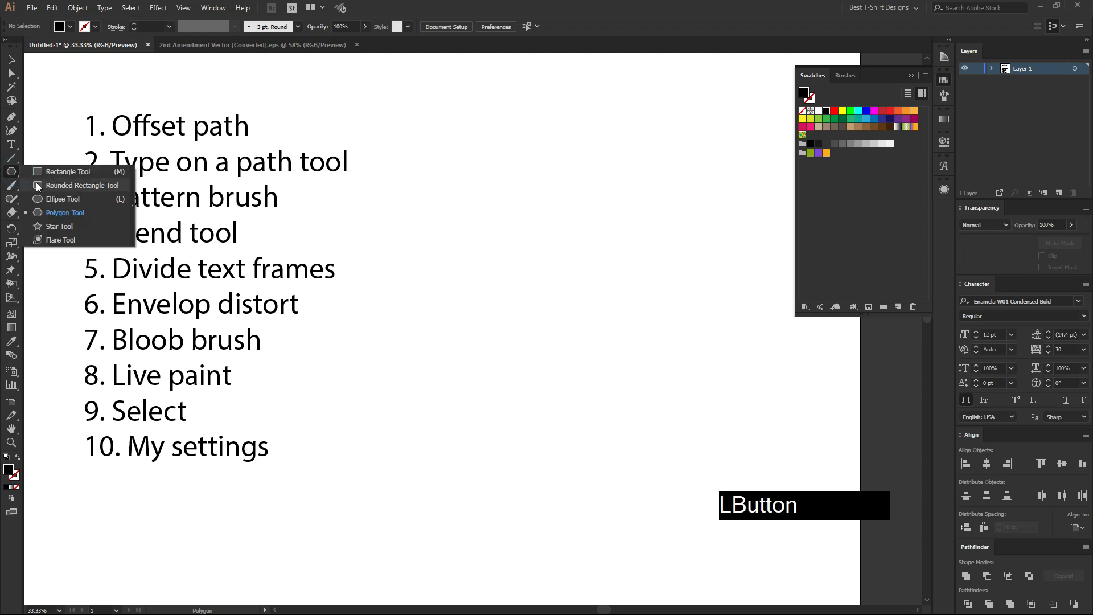
left_click(63, 195)
left_click_drag(507, 287, 581, 343)
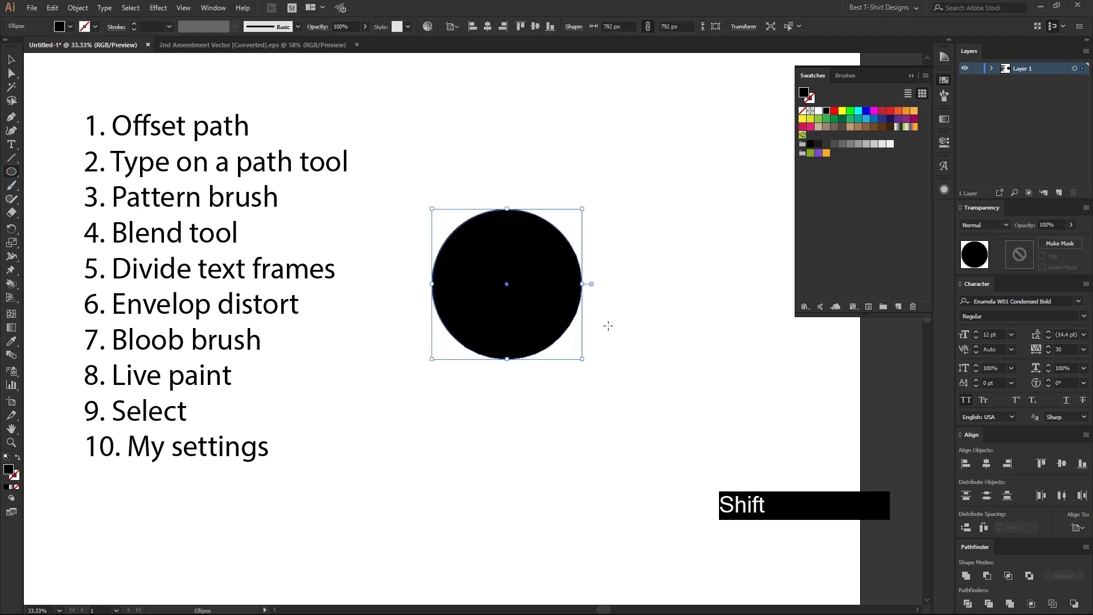
Duplicate the circle so that the two copies overlap diagonally, and deselect.
scroll(616, 267, "up", 2)
key("v")
left_click_drag(463, 251, 527, 271)
left_click(695, 354)
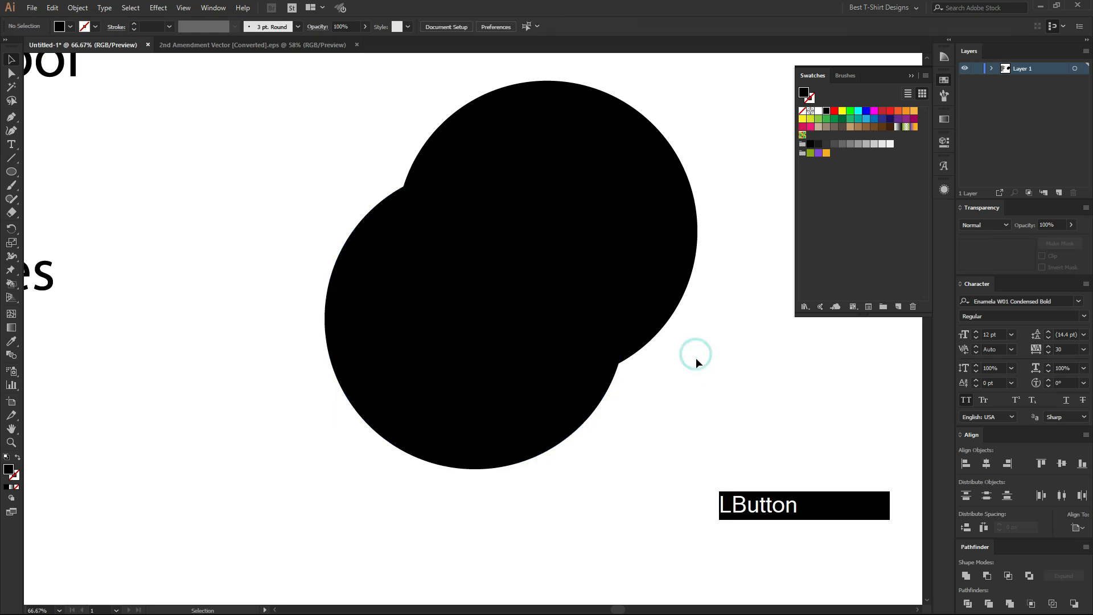
left_click_drag(246, 119, 709, 392)
left_click(708, 388)
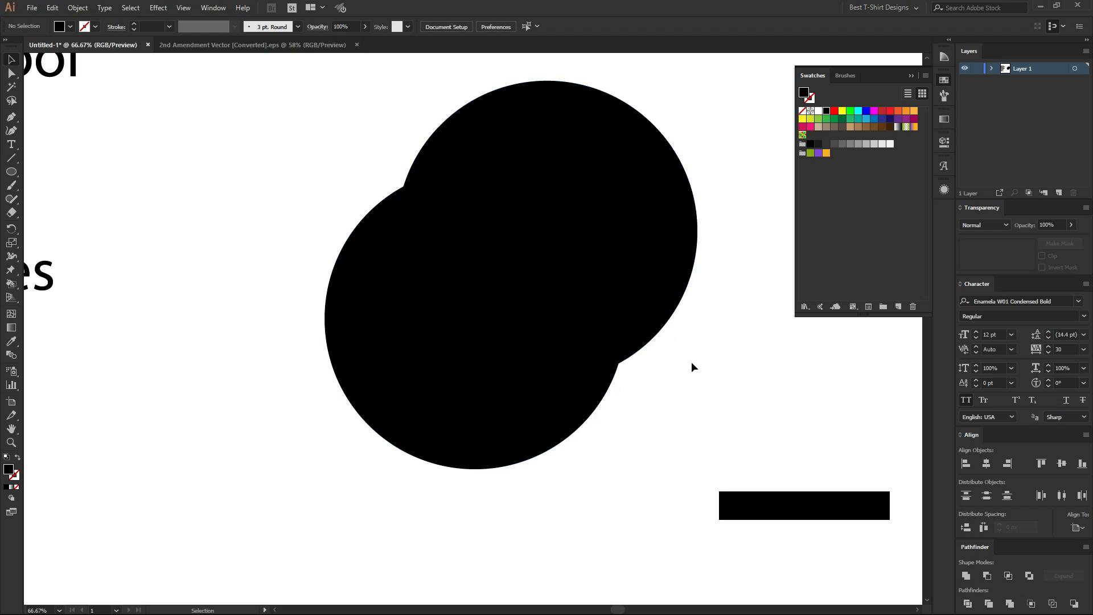
left_click(192, 199)
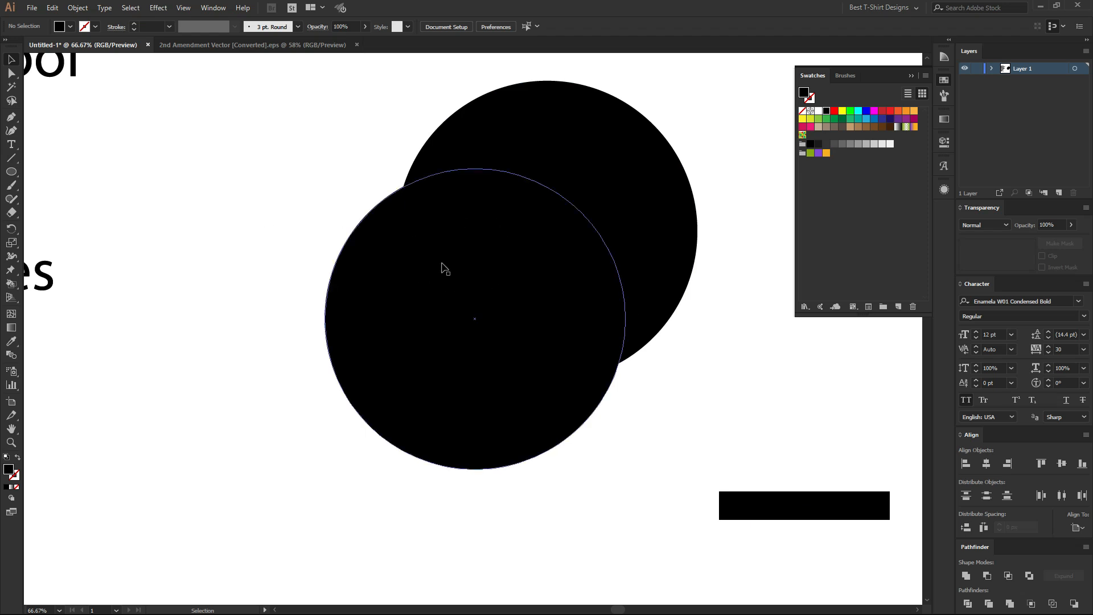
left_click(224, 176)
Create an Offset Path of 50 px around the front circle, with the preview turned on.
left_click(459, 313)
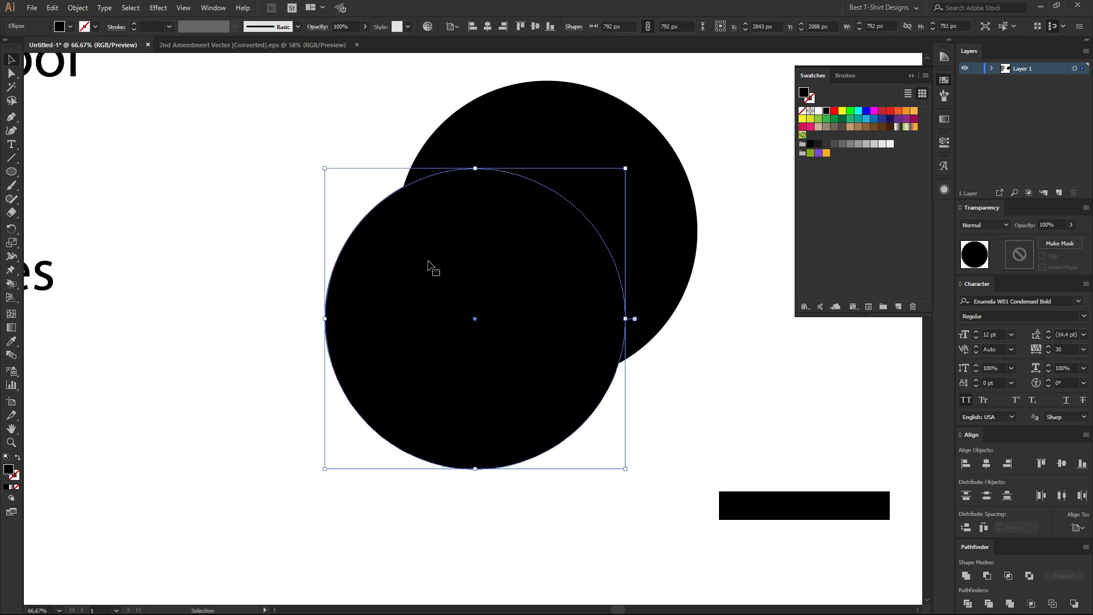
left_click(78, 11)
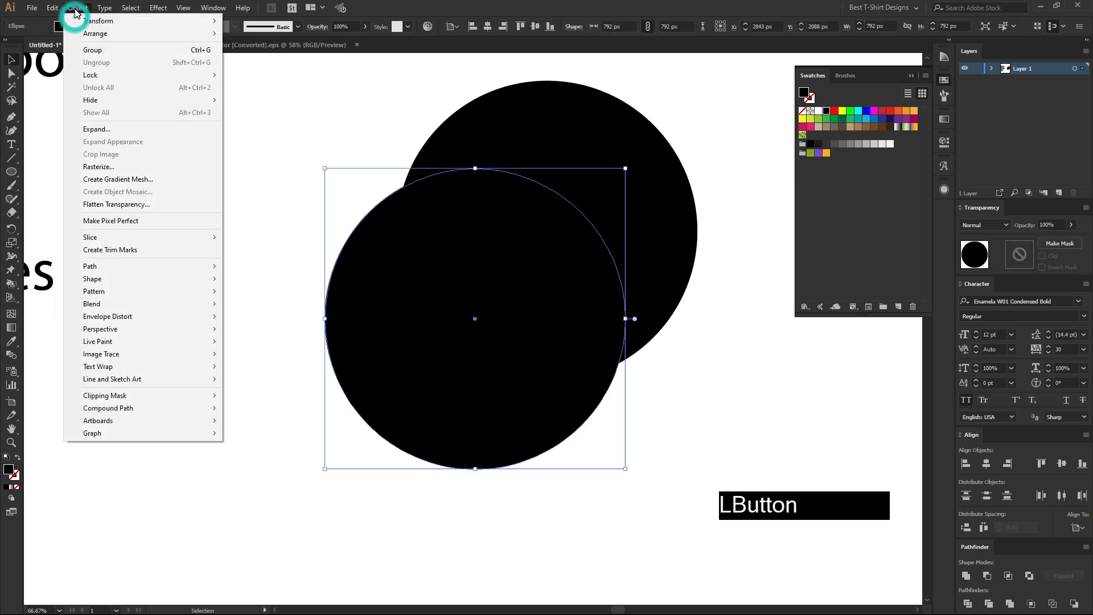
mouse_move(134, 269)
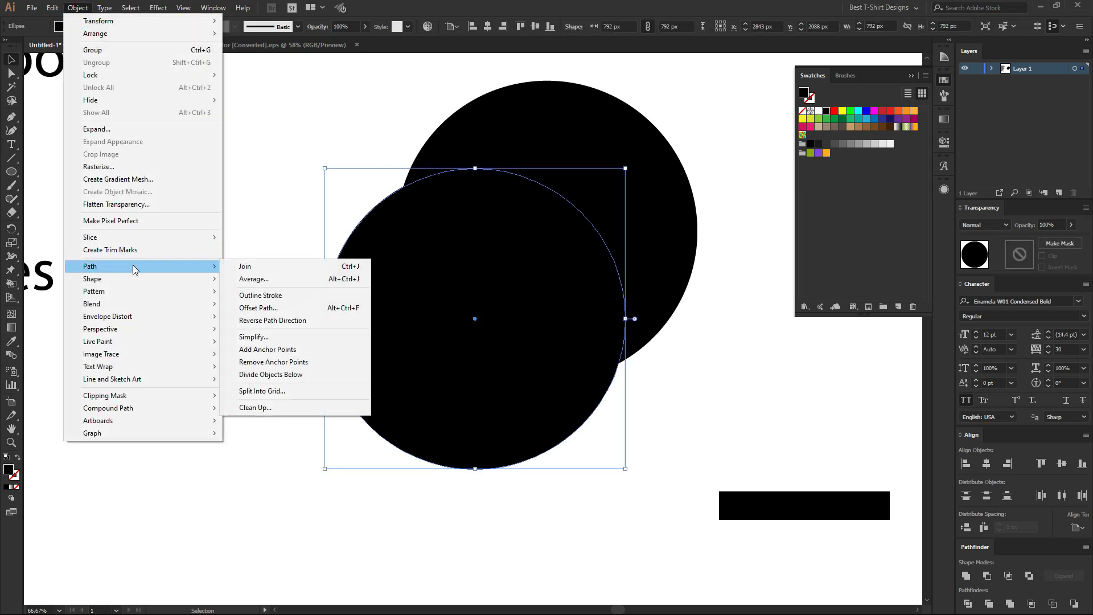
left_click(342, 308)
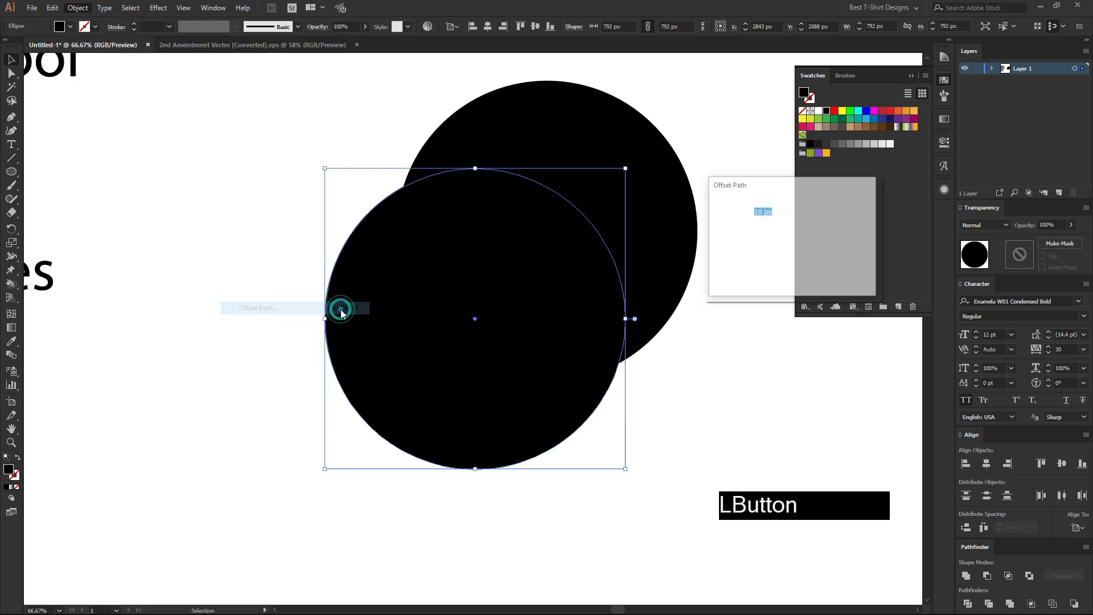
left_click_drag(763, 188, 728, 222)
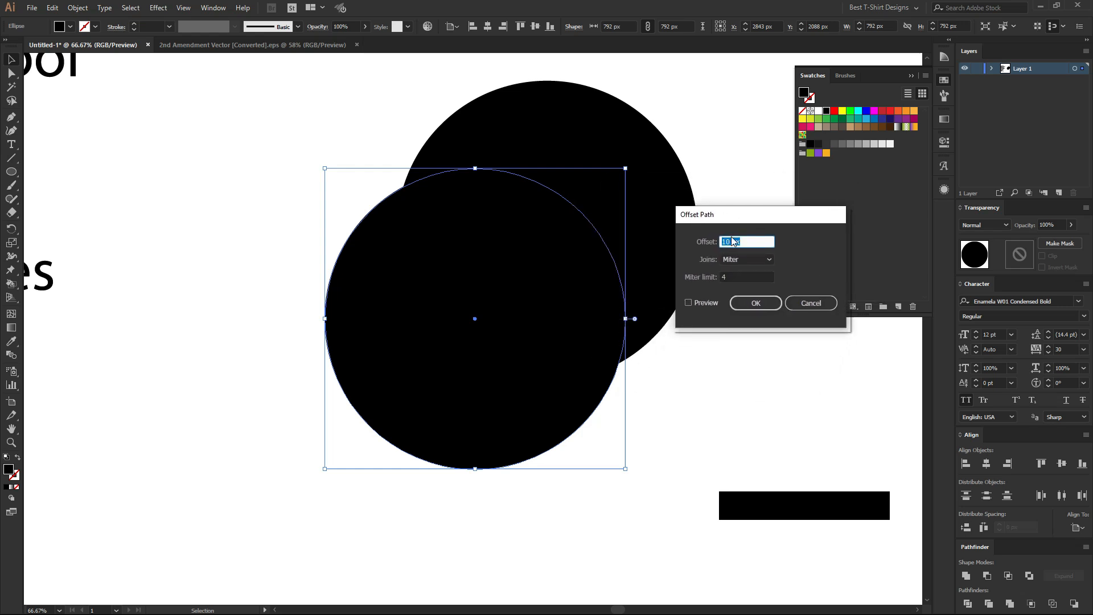
left_click(690, 303)
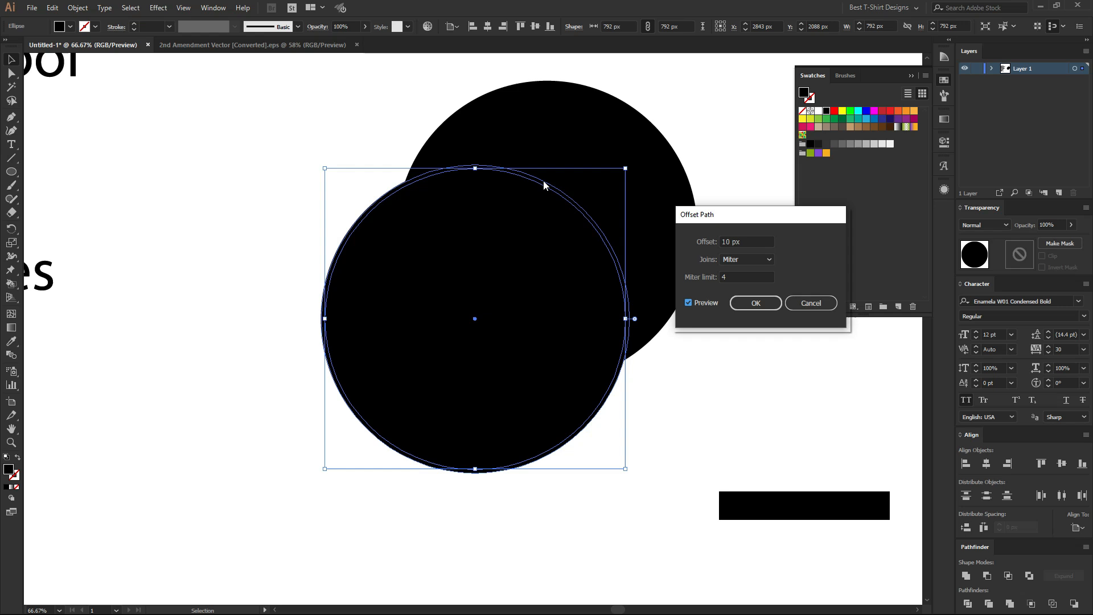
key("shift")
key("shift+Up")
key("shift+Up")
key("shift+Up")
key("shift+Up")
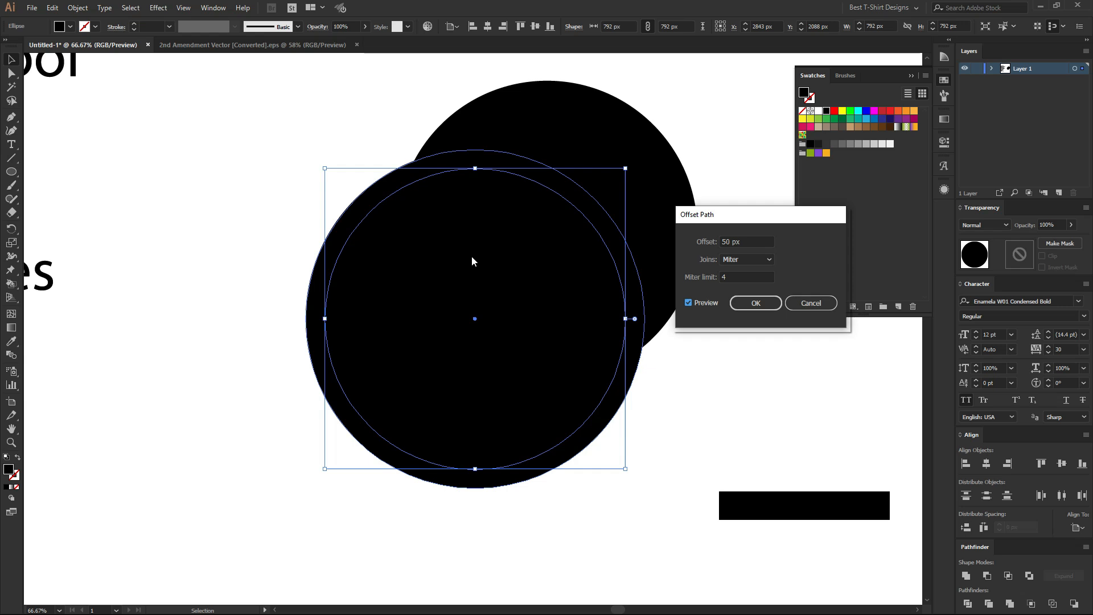
left_click(738, 308)
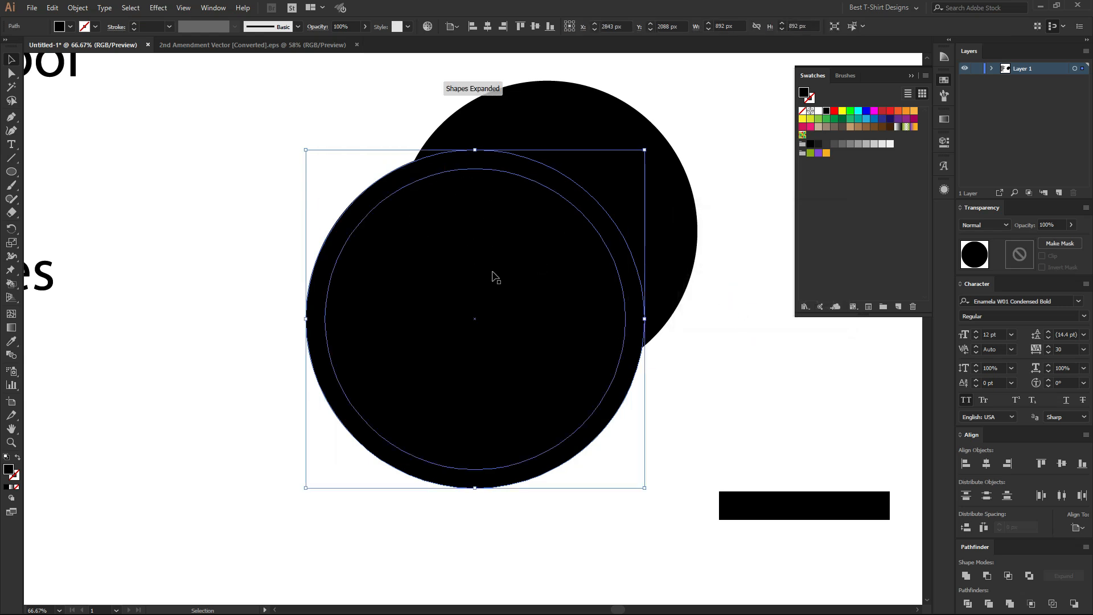
Fill the larger offset circle with yellow so it outlines the front black circle, and deselect.
left_click(842, 112)
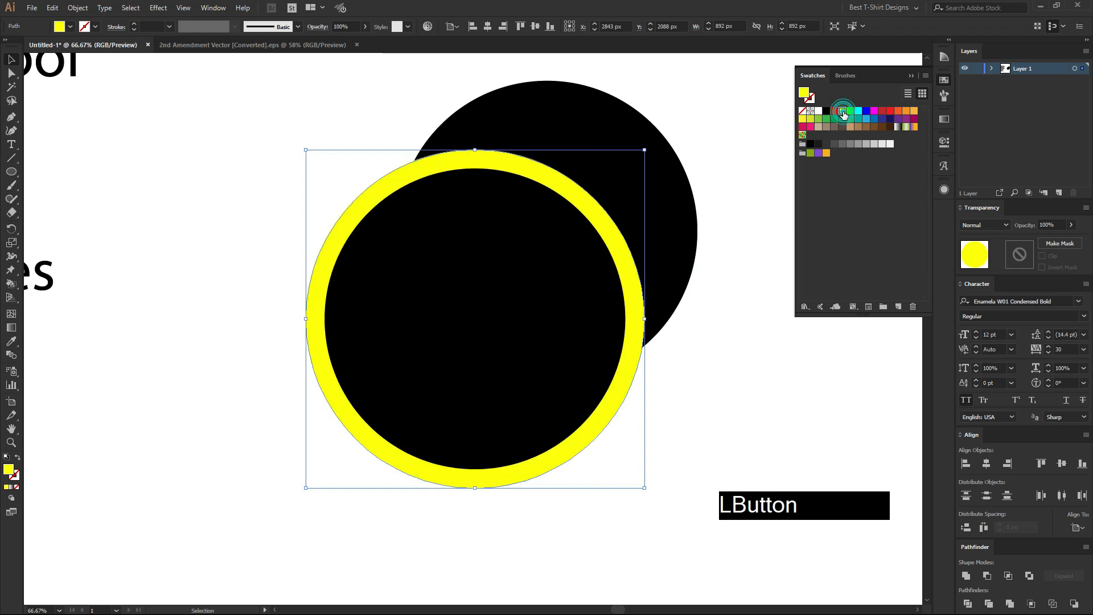
left_click(182, 220)
left_click(480, 313)
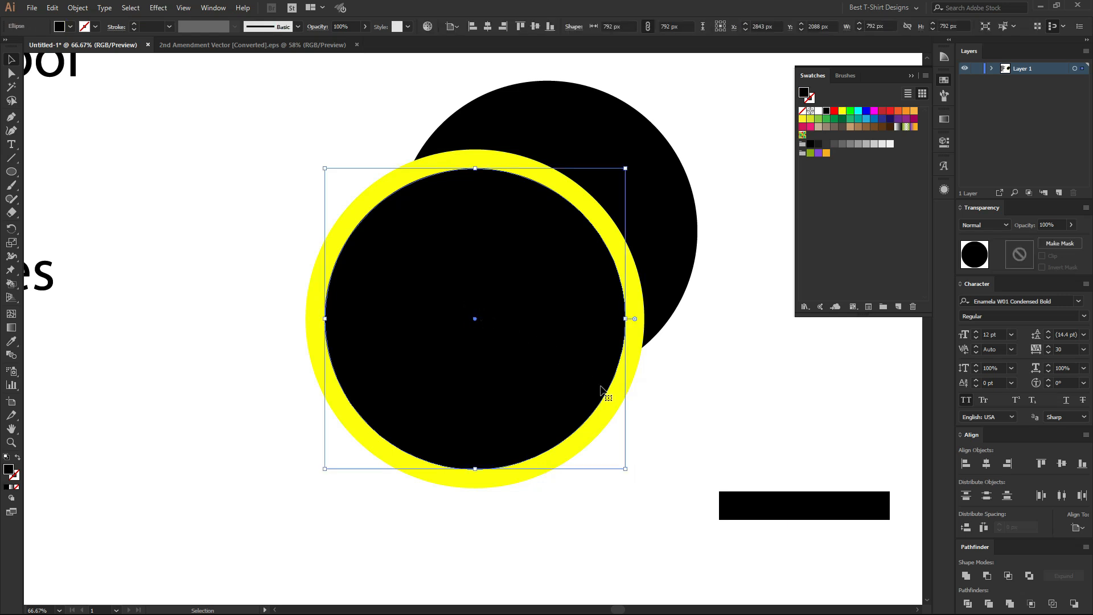
left_click(614, 411)
left_click(716, 408)
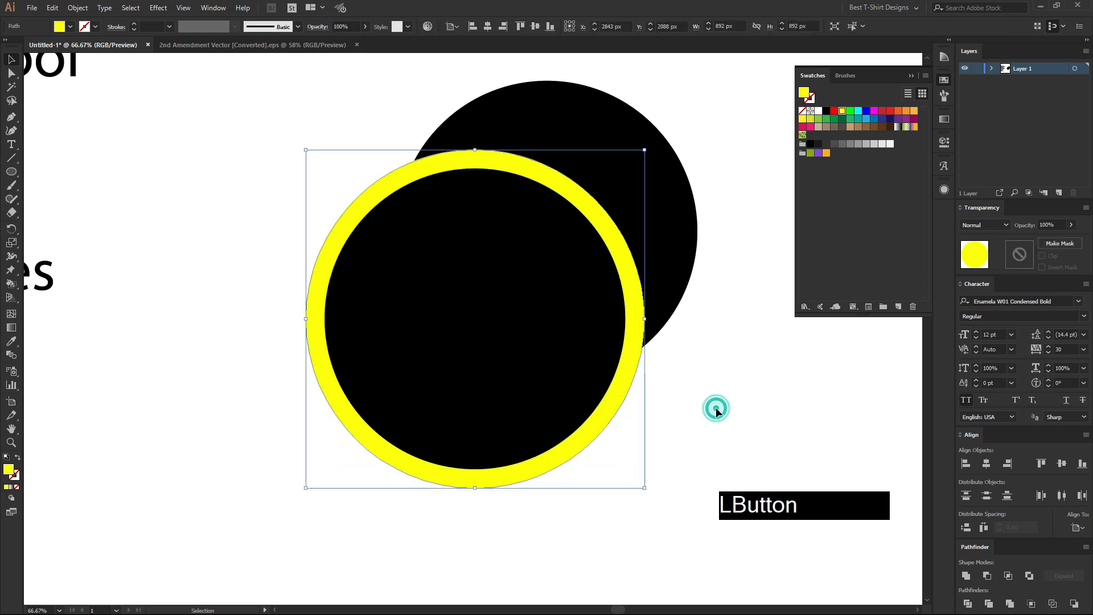
scroll(384, 256, "down", 1)
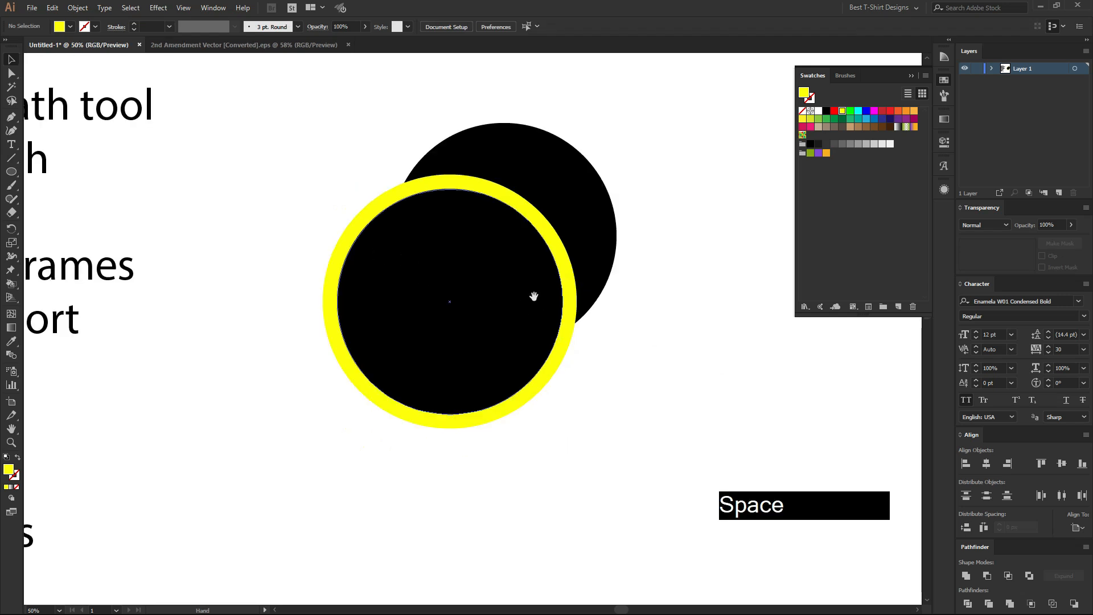
left_click_drag(710, 320, 532, 296)
left_click(573, 310)
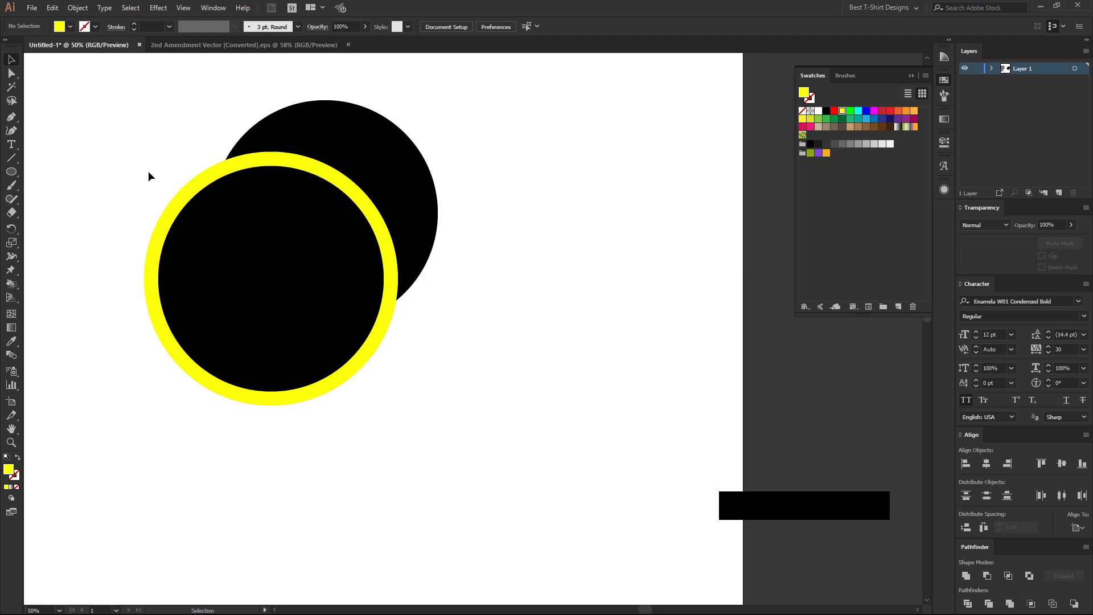
left_click_drag(156, 120, 473, 392)
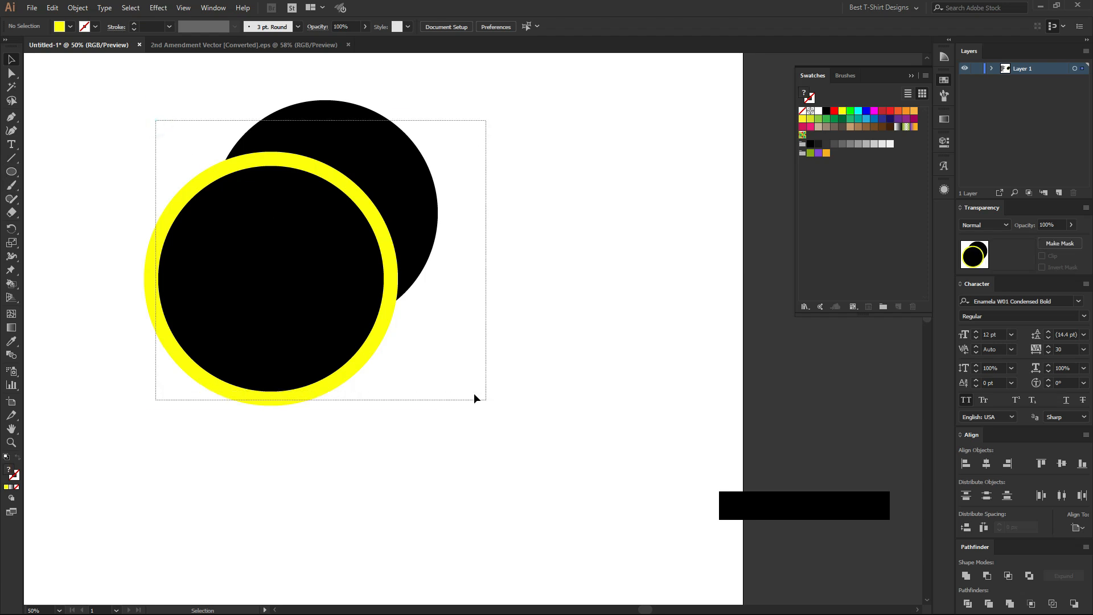
left_click(473, 393)
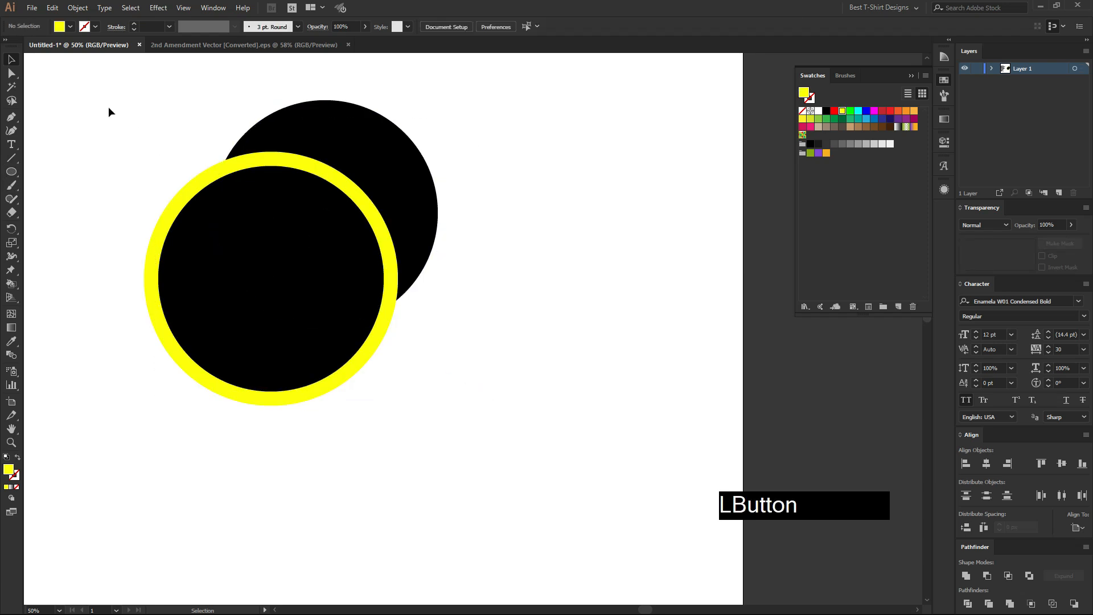
Draw a five-pointed star about 419 px wide on the empty area beside the circles.
left_click_drag(12, 179, 56, 226)
left_click_drag(539, 341, 590, 385)
scroll(605, 331, "up", 1)
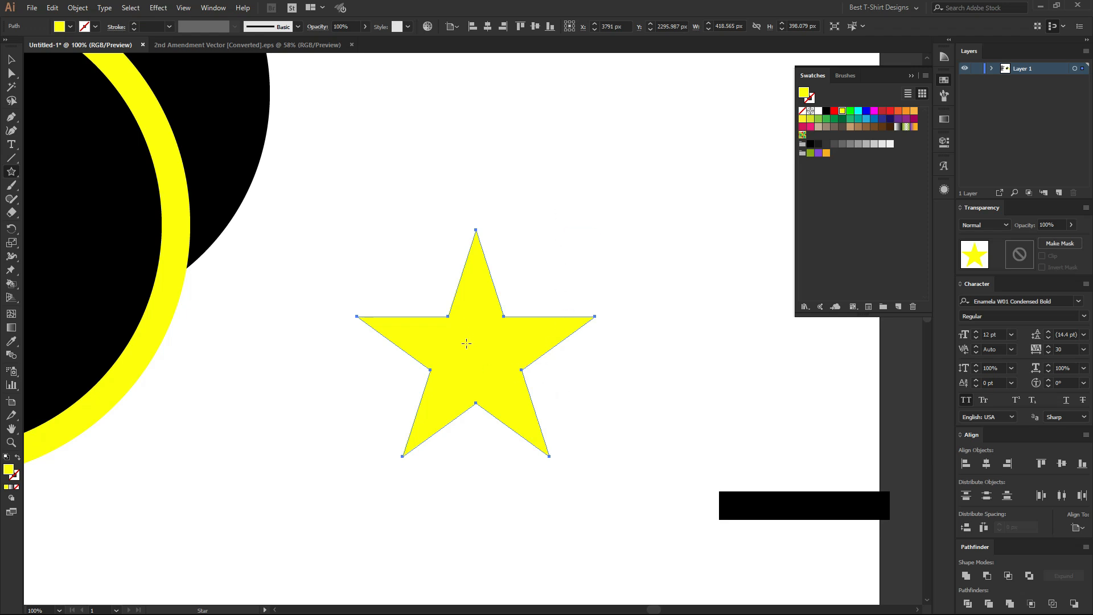
scroll(487, 392, "up", 3)
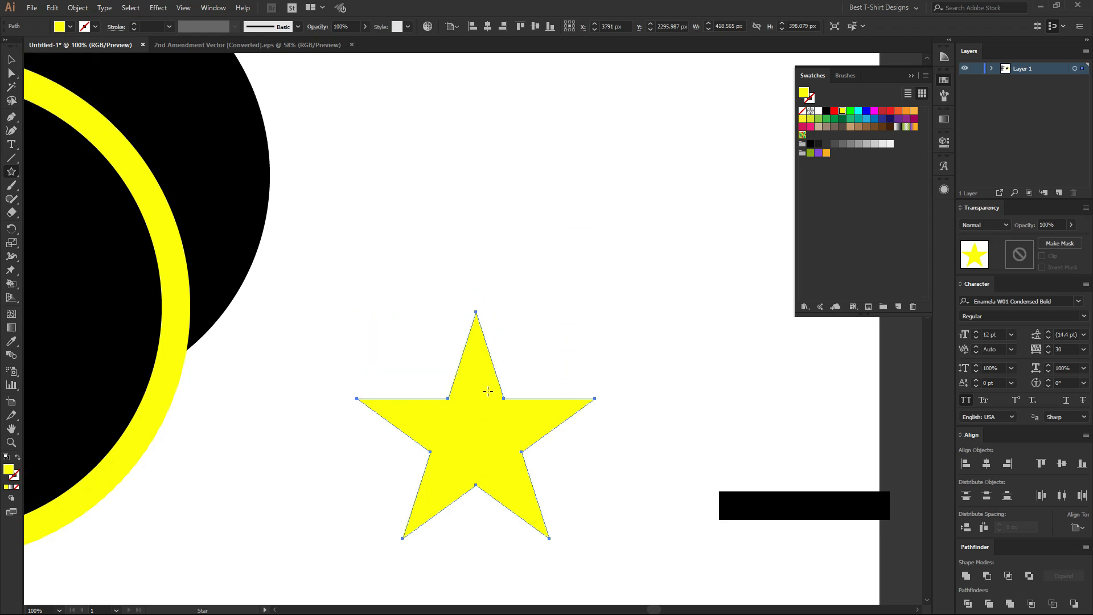
Draw a smaller five-pointed star about 283 px wide above the first star.
left_click_drag(536, 169, 589, 235)
key("v")
scroll(604, 185, "up", 1)
scroll(603, 186, "up", 2)
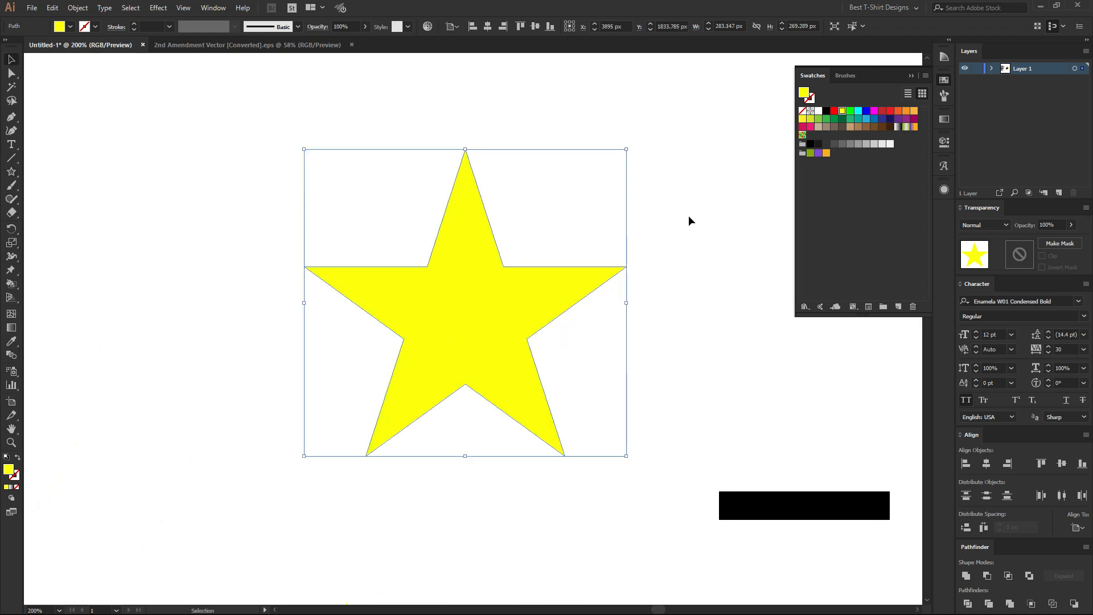
Fill the smaller star with dark red and select it again.
left_click(882, 111)
left_click(583, 221)
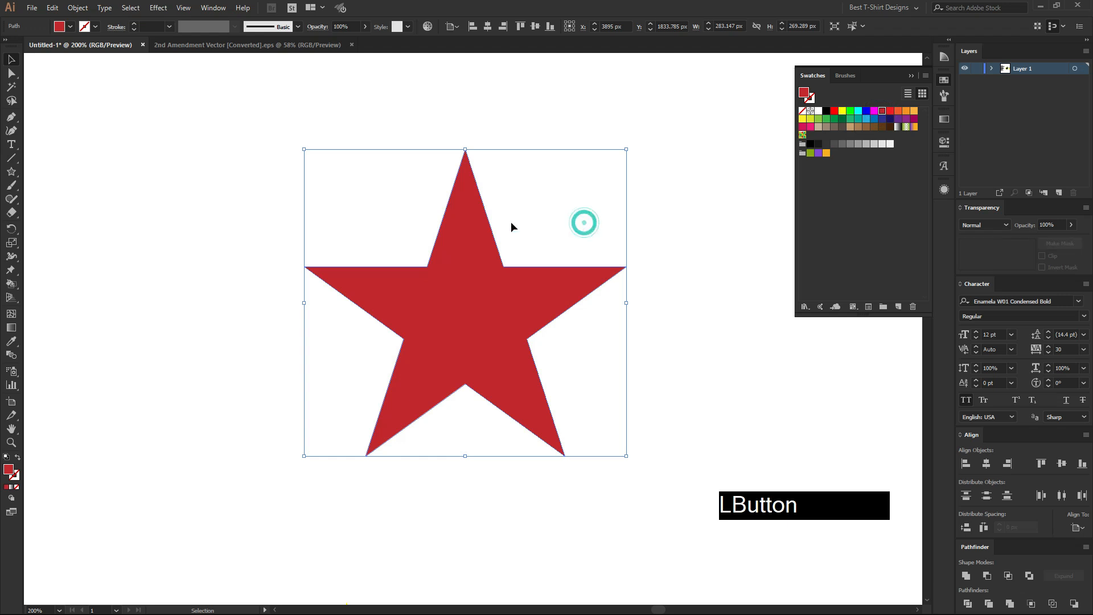
left_click_drag(366, 185, 606, 422)
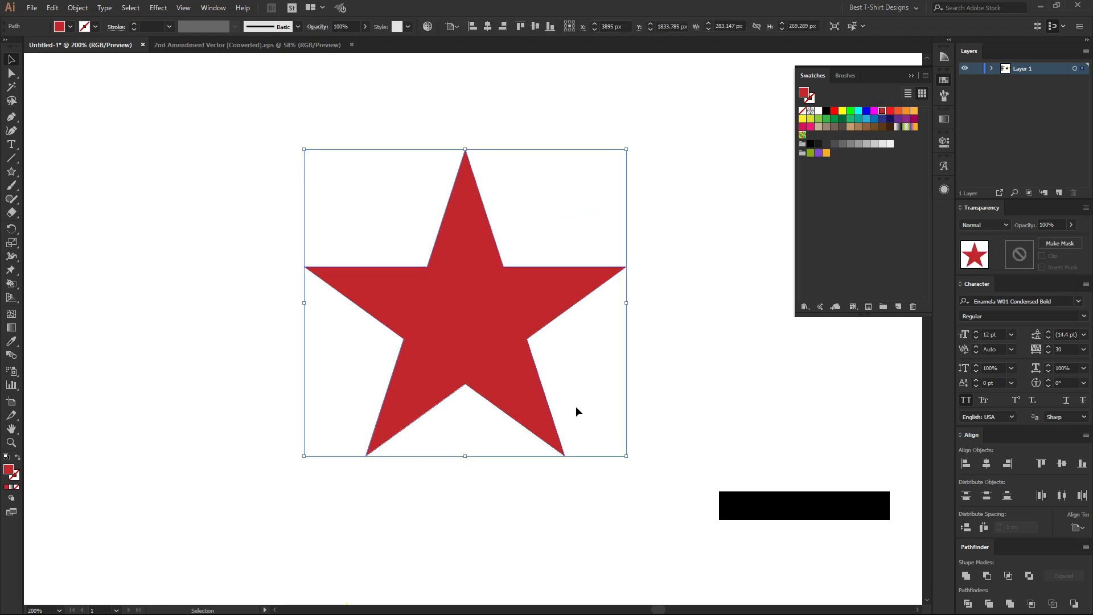
Duplicate the red star in place, scaling the copy from its centre to about 389 px wide with a blue fill.
key("ctrl+c")
key("shift+alt")
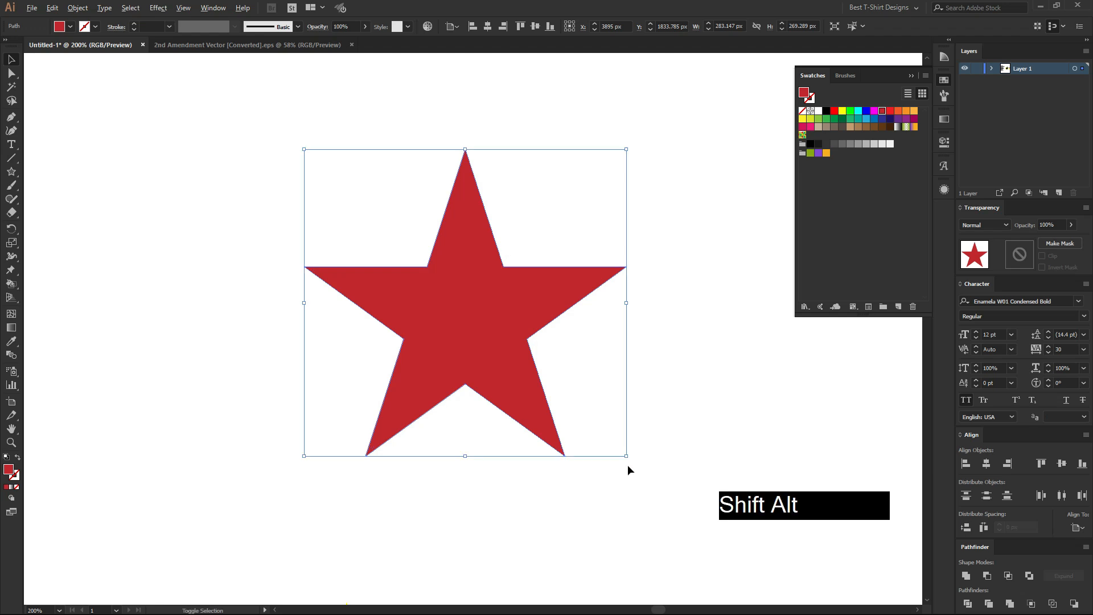
left_click_drag(624, 457, 695, 514)
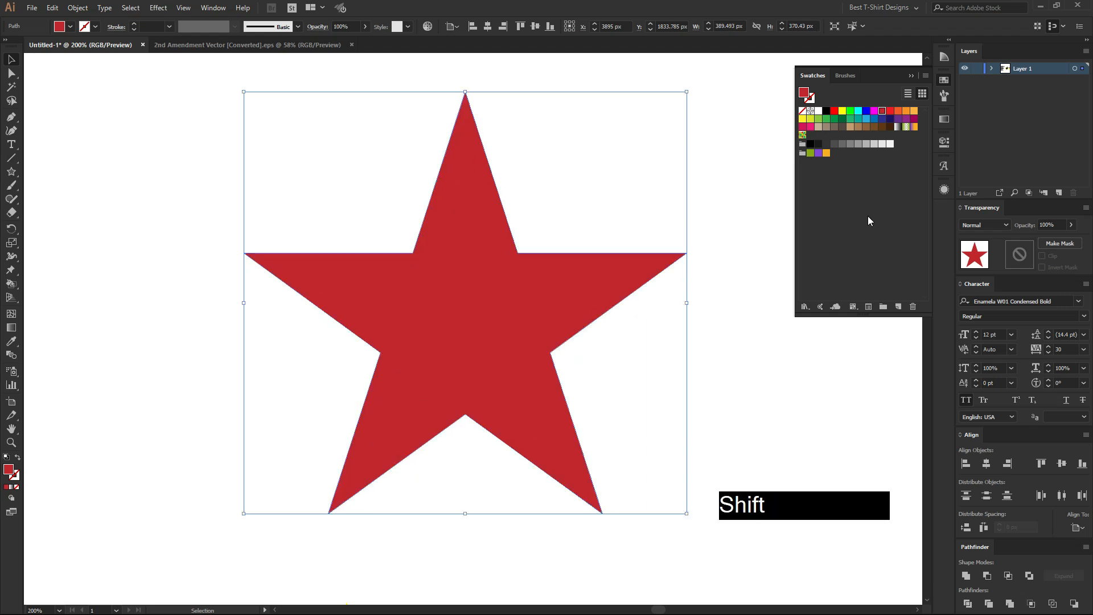
left_click(867, 112)
Move the enlarged blue star behind the red star, and delete the blue star.
key("ctrl")
key("ctrl+x")
key("ctrl+b")
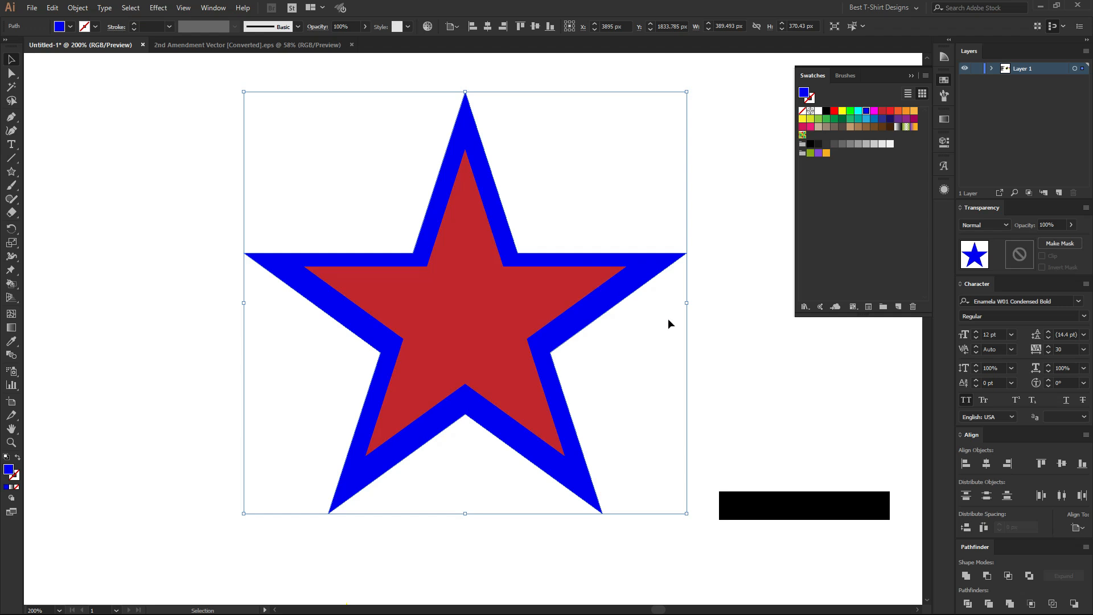
key("Delete")
Offset the red star's path outward by 13 px with mitred joins and the preview turned on.
left_click_drag(341, 204, 581, 428)
key("ctrl+alt")
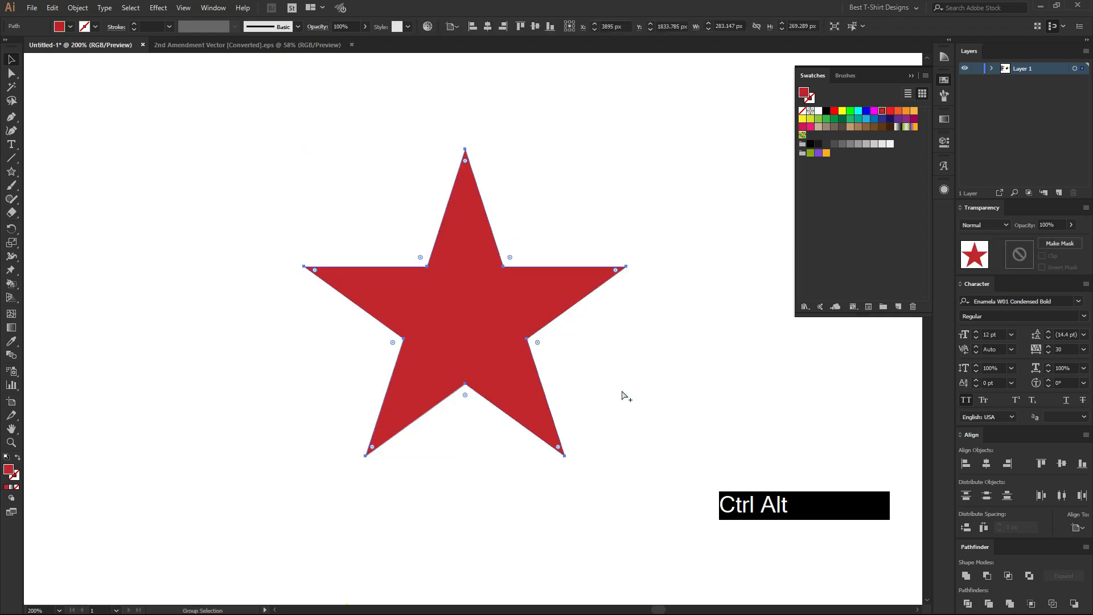
key("ctrl+alt+o")
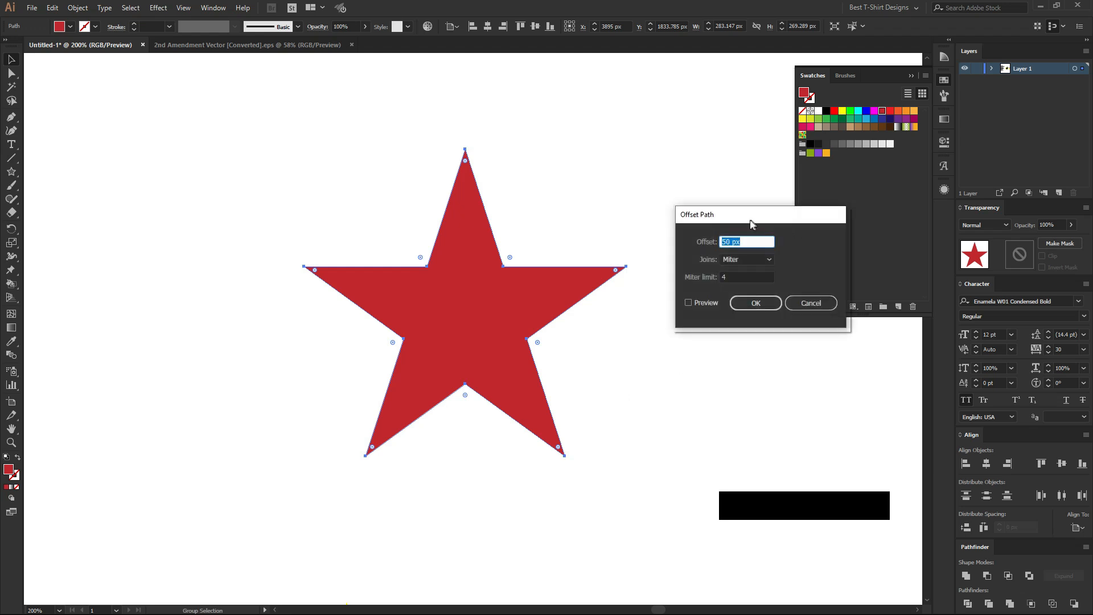
left_click_drag(751, 220, 586, 154)
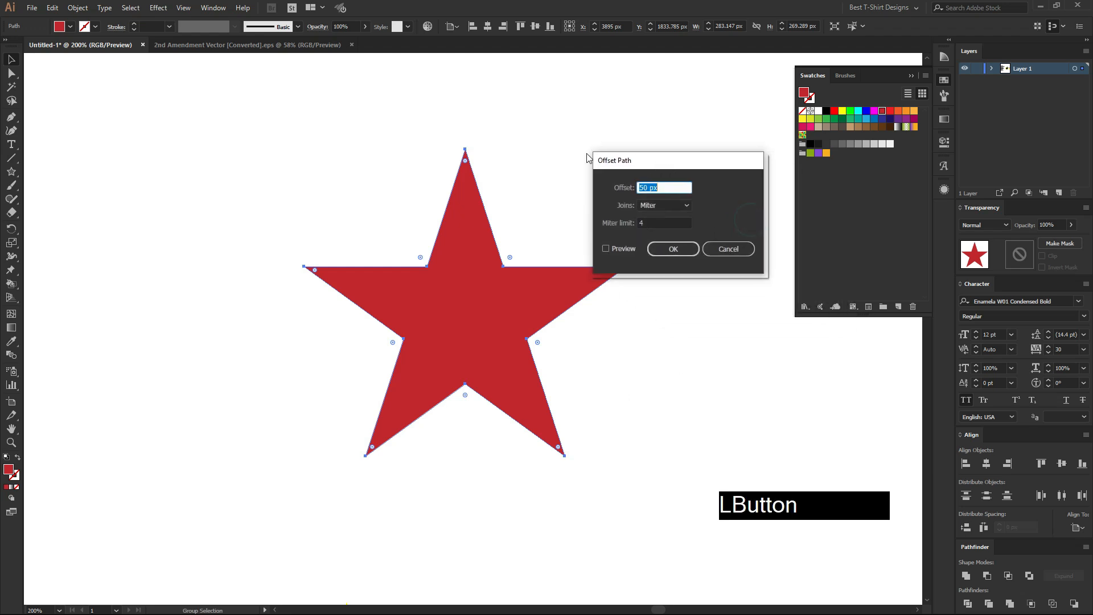
left_click(620, 248)
left_click_drag(676, 163, 719, 96)
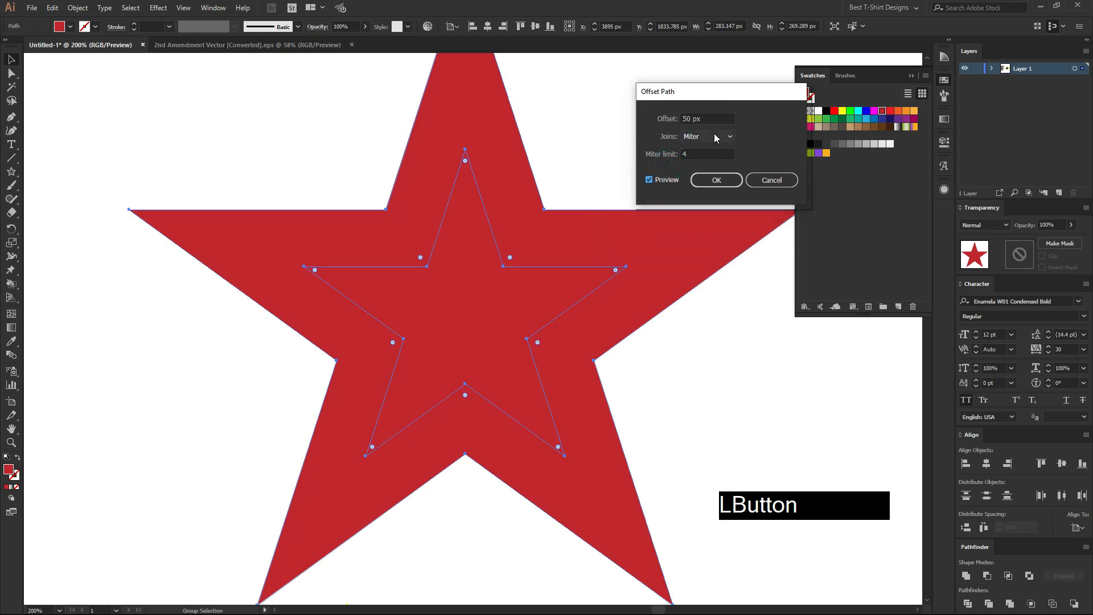
scroll(701, 119, "down", 4, "shift")
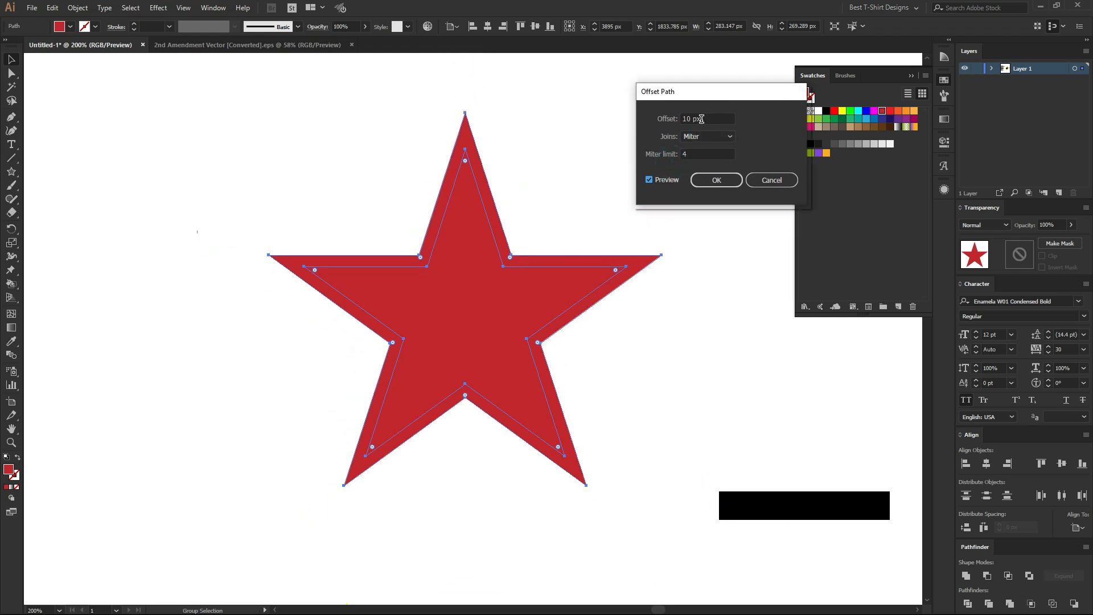
scroll(701, 119, "up", 6)
scroll(701, 119, "down", 3)
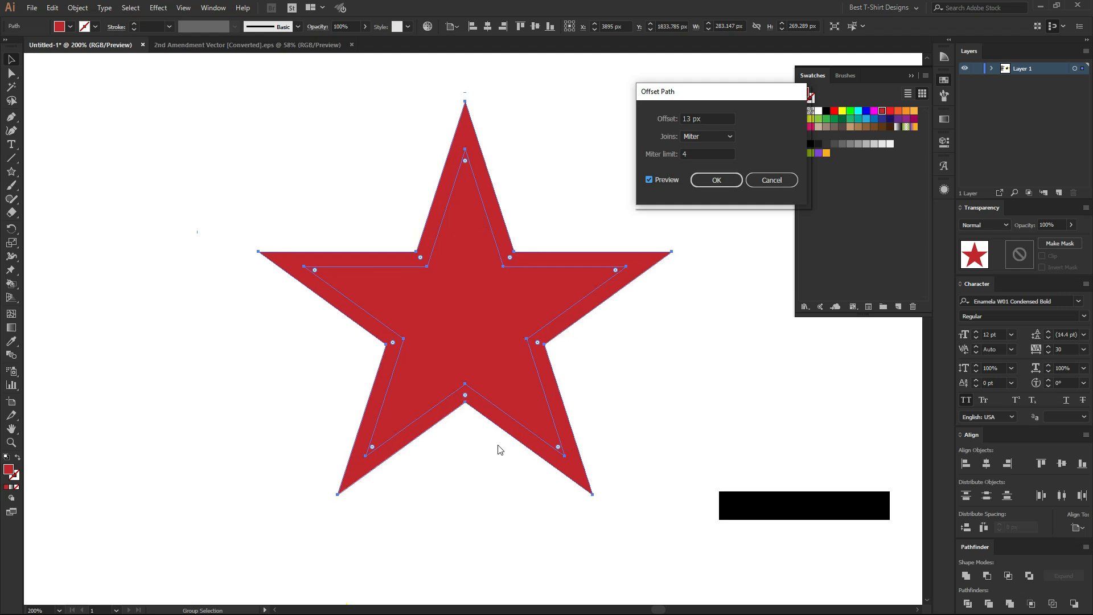
left_click(733, 179)
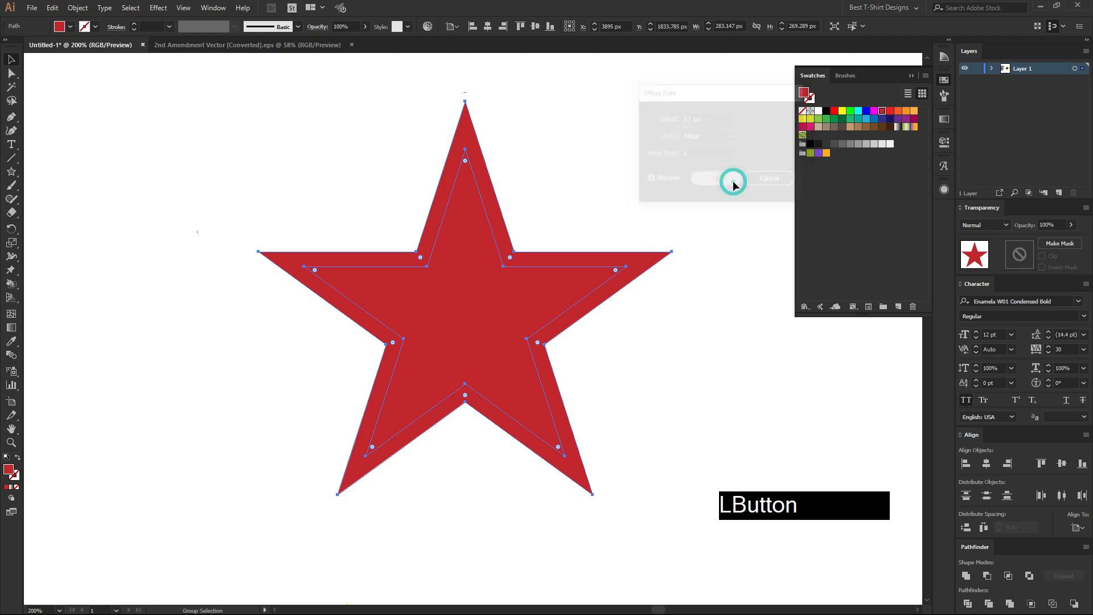
Drag the original red star off its larger offset copy and place it back on top of it.
left_click(619, 162)
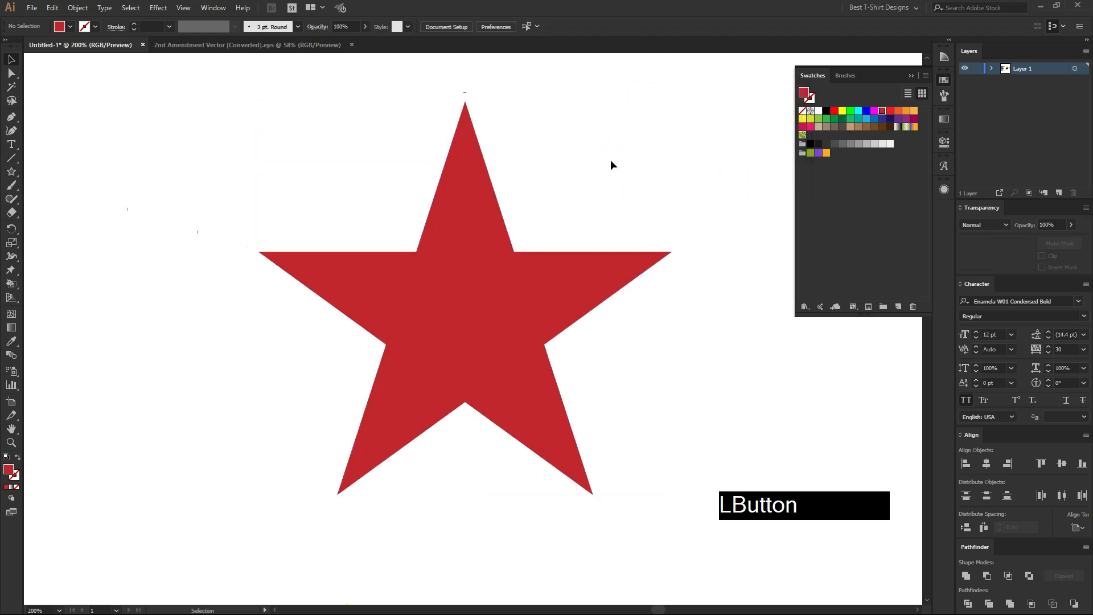
left_click_drag(490, 290, 329, 349)
left_click_drag(313, 397, 468, 347)
Add the text "Demo" in the empty area below the yellow-ringed circle.
scroll(553, 219, "down", 4, "alt")
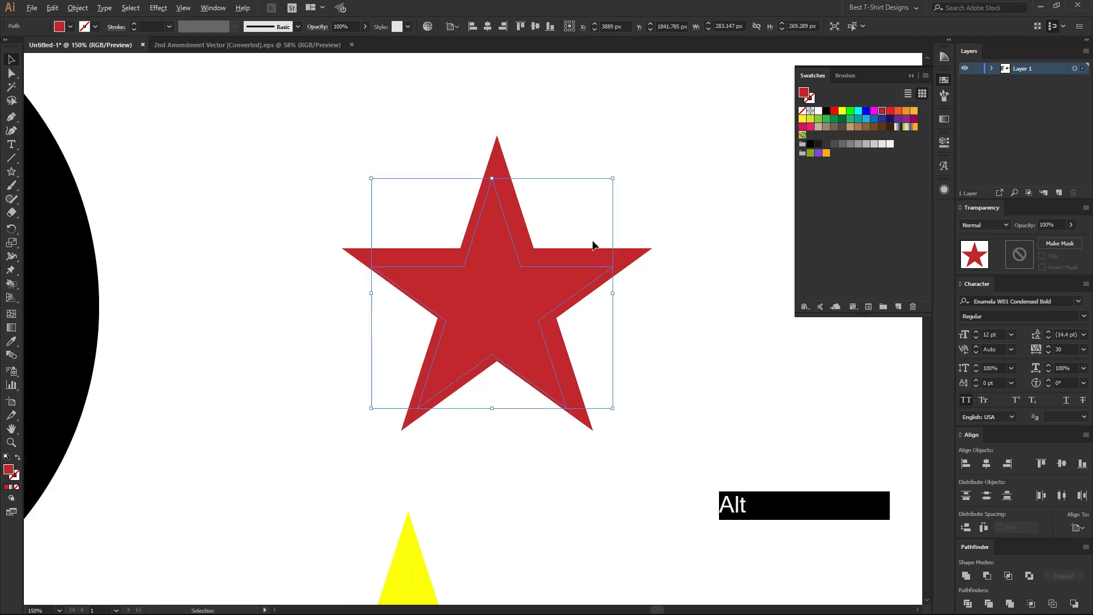
scroll(491, 294, "down", 1, "alt")
scroll(279, 458, "up", 2, "alt")
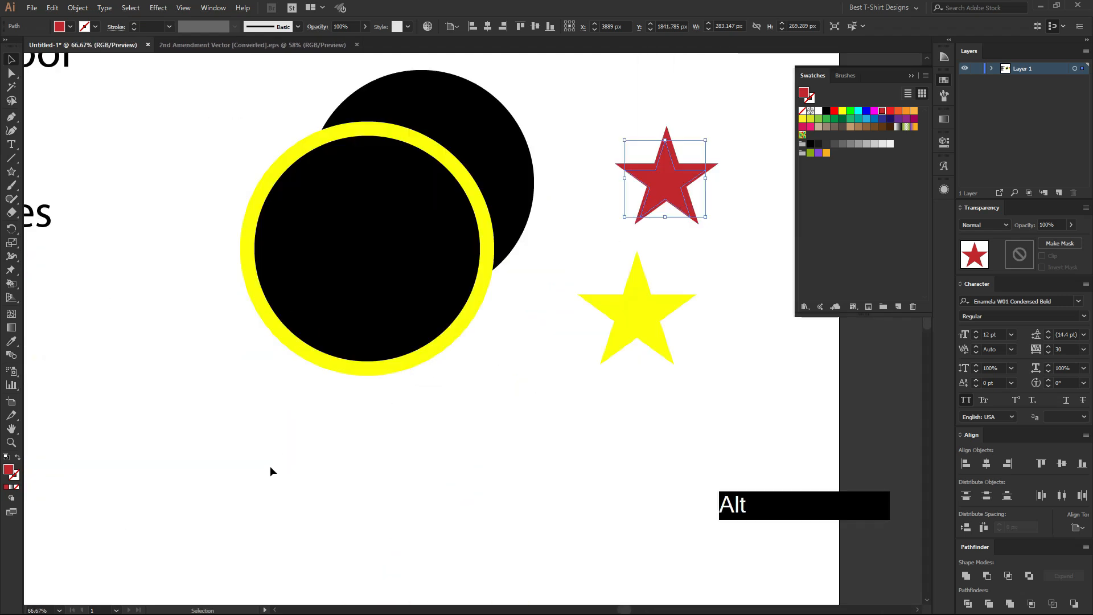
left_click(11, 144)
left_click(388, 450)
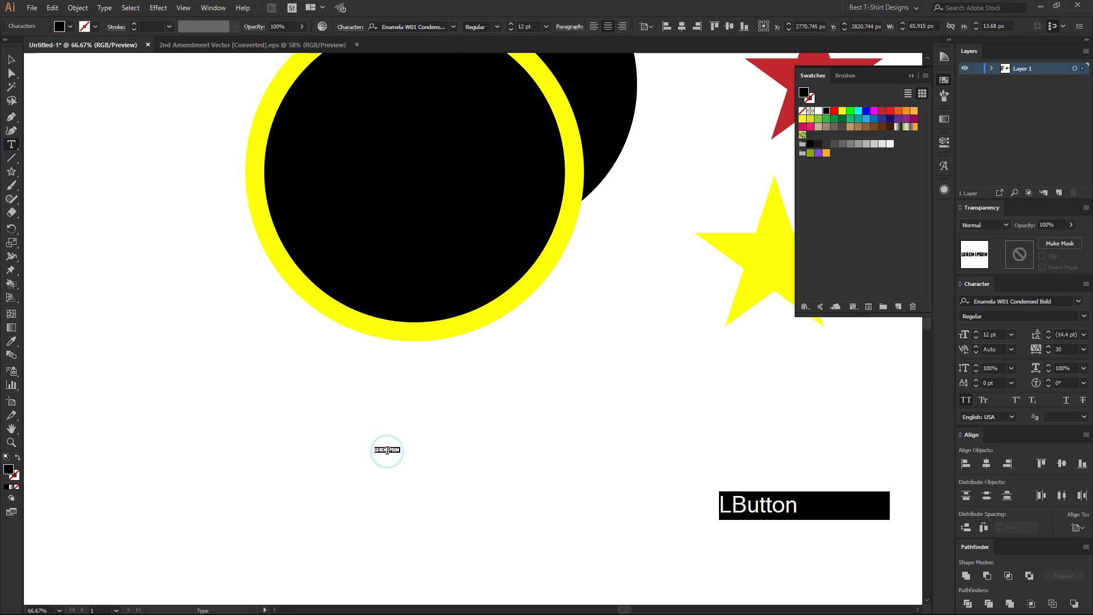
type("Do")
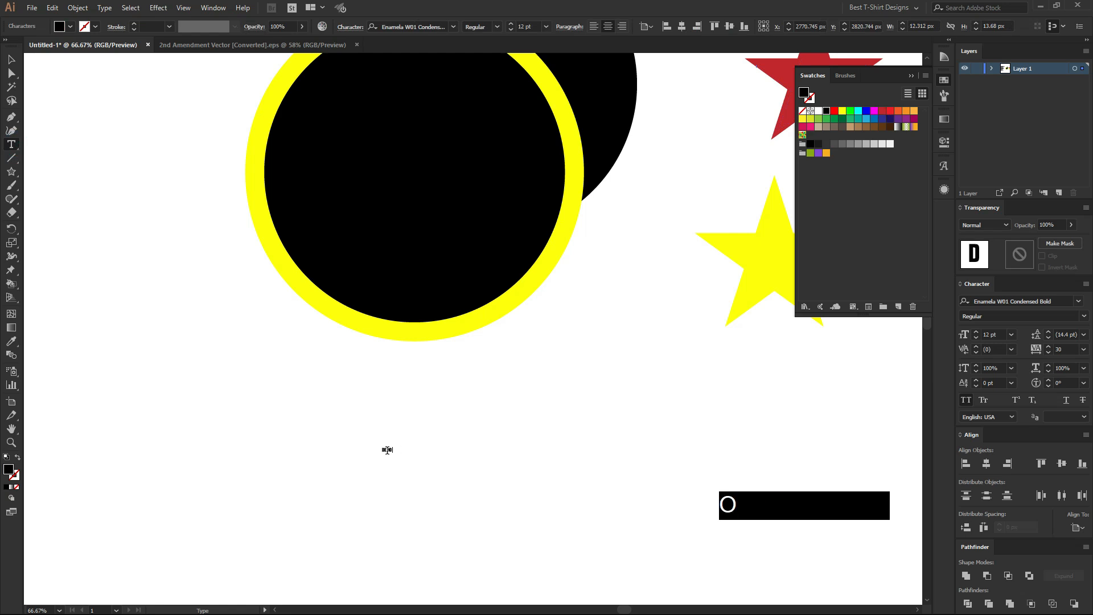
Enlarge the Demo text to about 225 pt and place it directly below the yellow-ringed circle.
left_click(11, 59)
left_click_drag(393, 455, 622, 550)
left_click_drag(502, 499, 573, 498)
left_click_drag(495, 499, 459, 392)
Change the Demo text's font to Narmada and turn off All Caps.
right_click(455, 401)
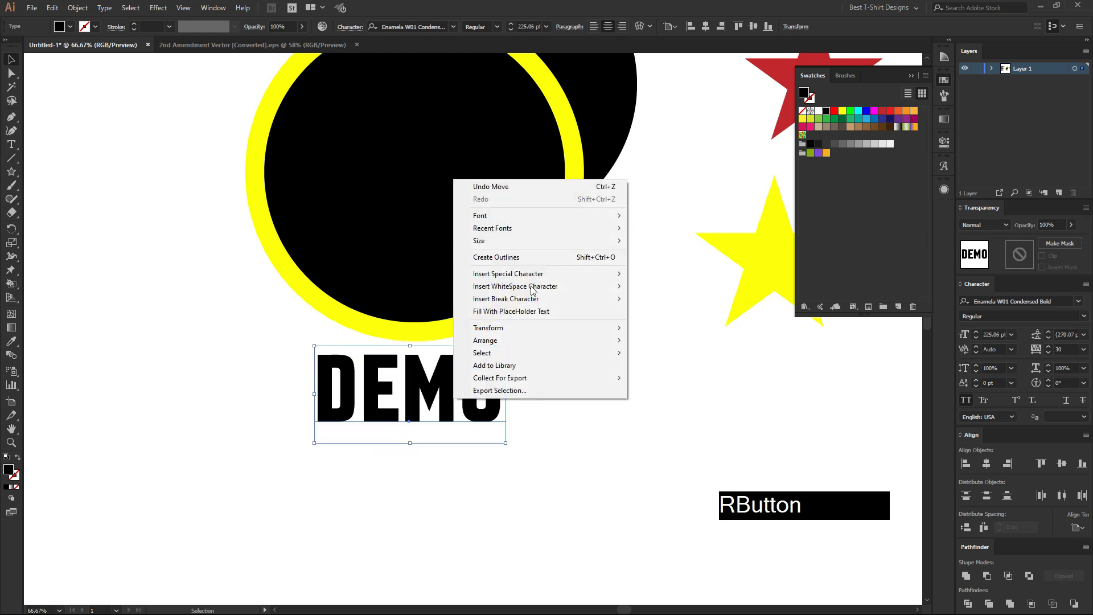
mouse_move(613, 230)
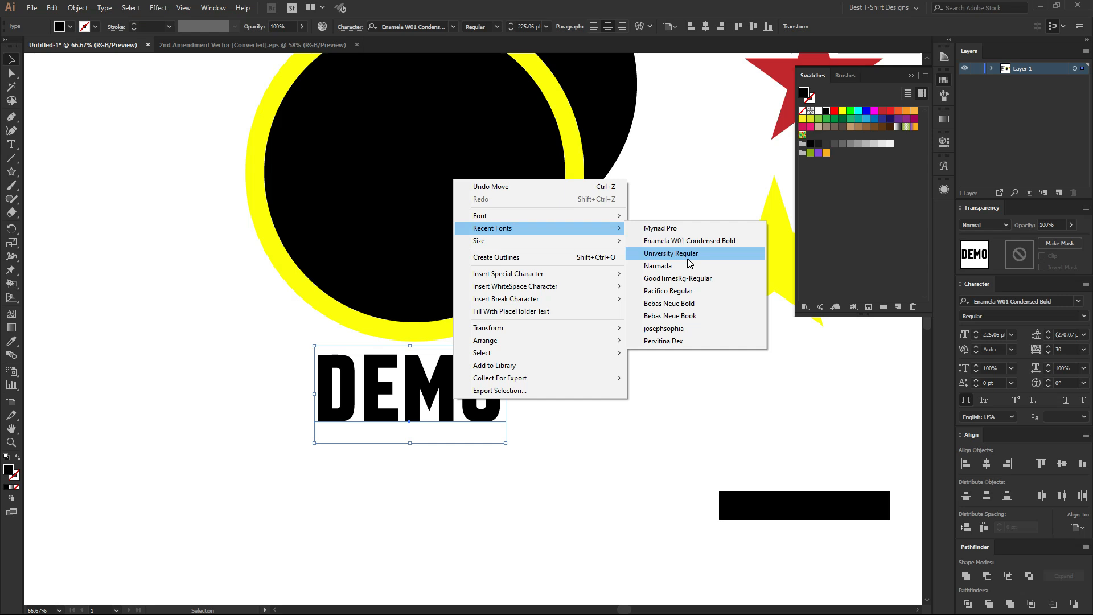
left_click(682, 267)
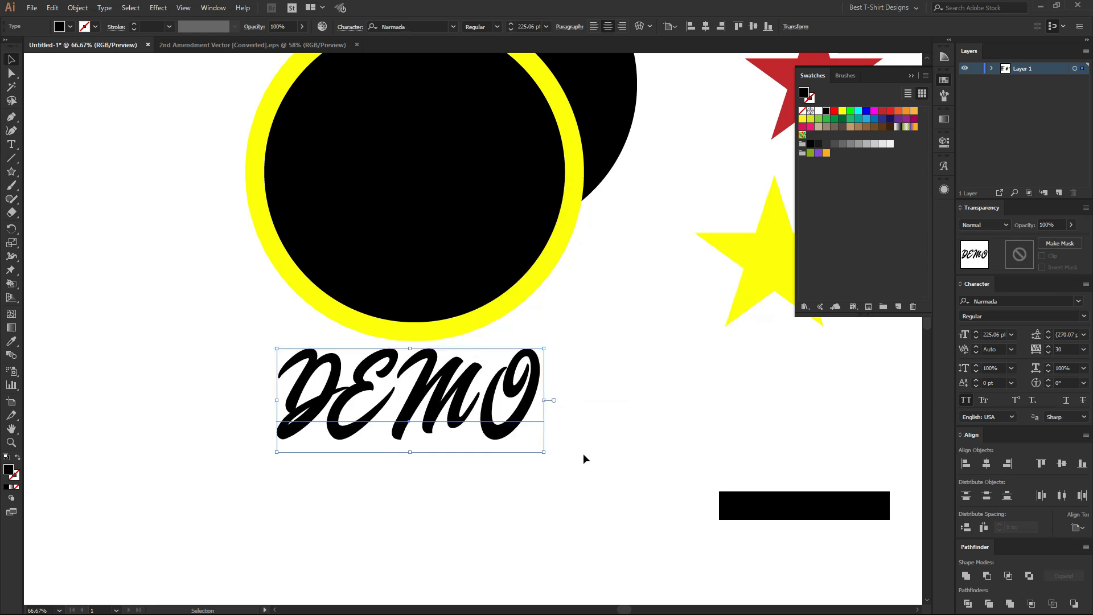
left_click(966, 400)
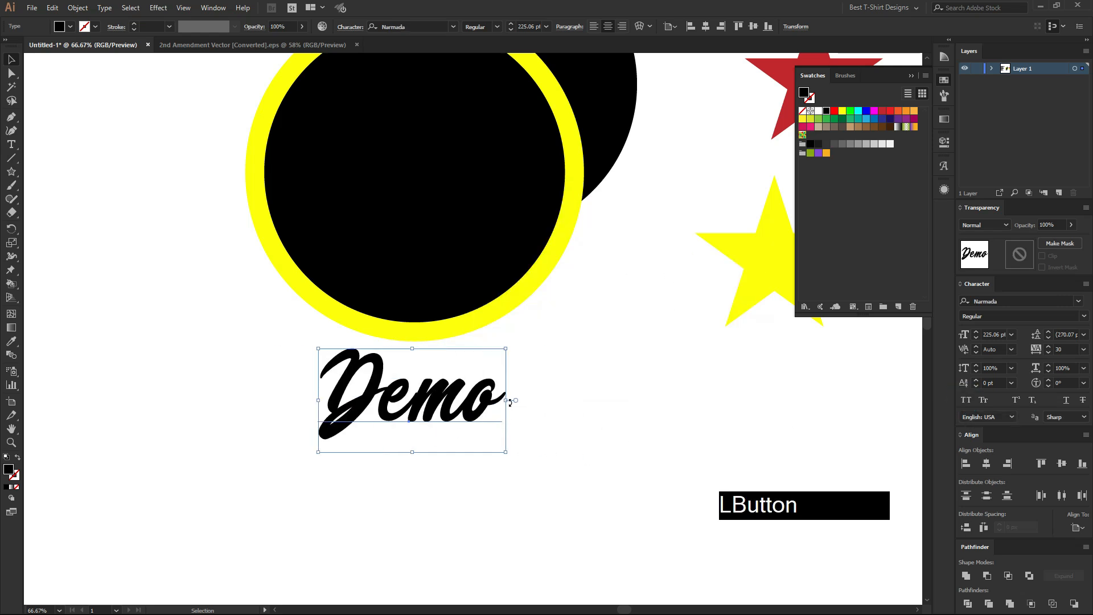
Enlarge the Demo text to about 452 pt over the lower circle, and delete the yellow circle.
left_click_drag(508, 400, 499, 345)
scroll(421, 427, "up", 2)
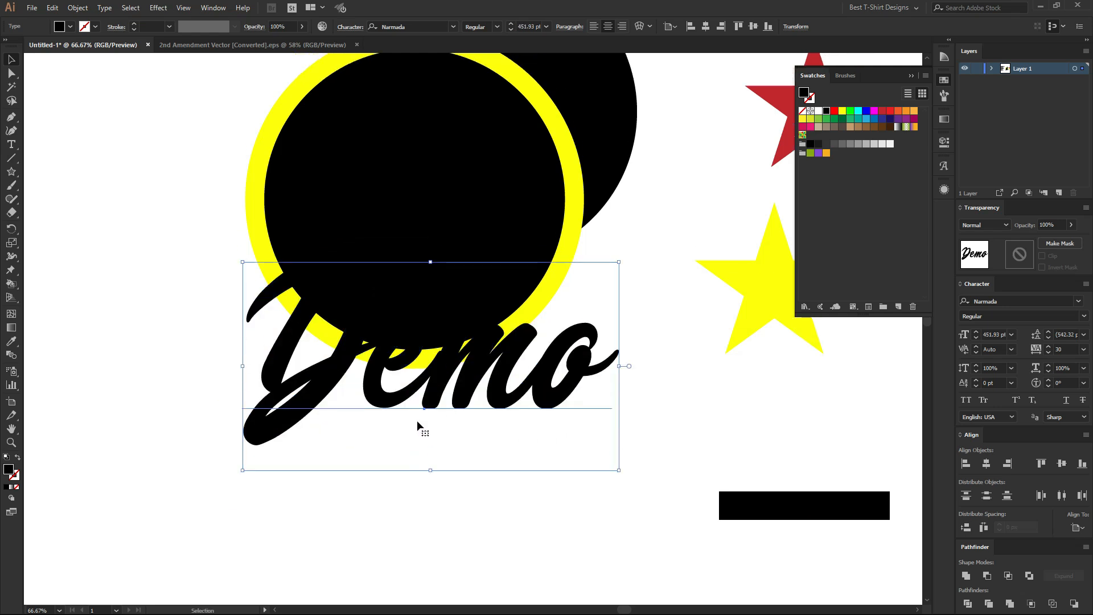
left_click_drag(491, 421, 472, 421)
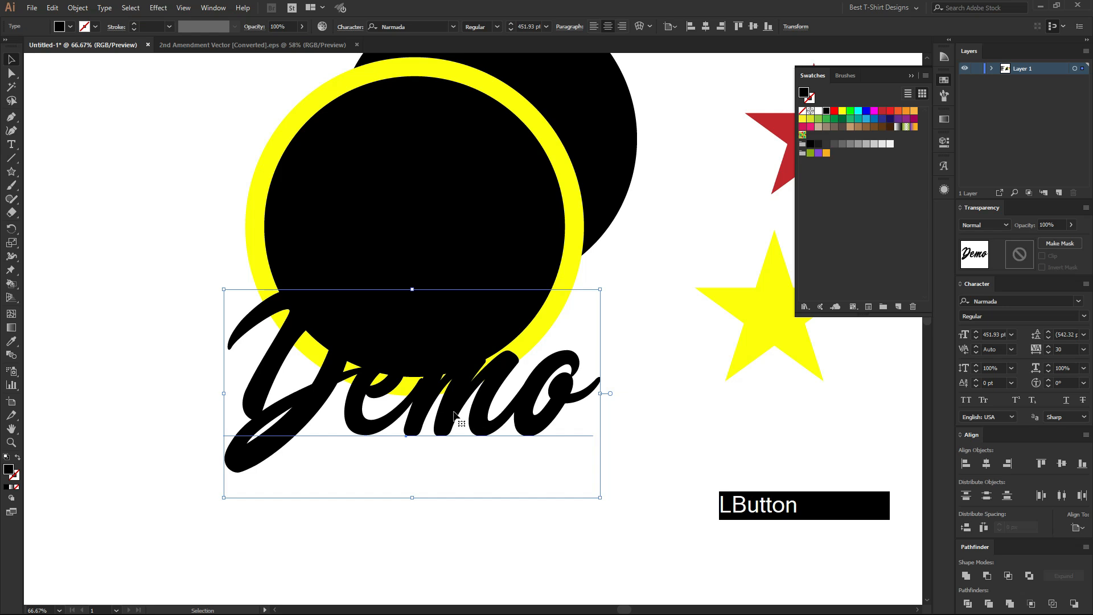
left_click(572, 278)
key("Delete")
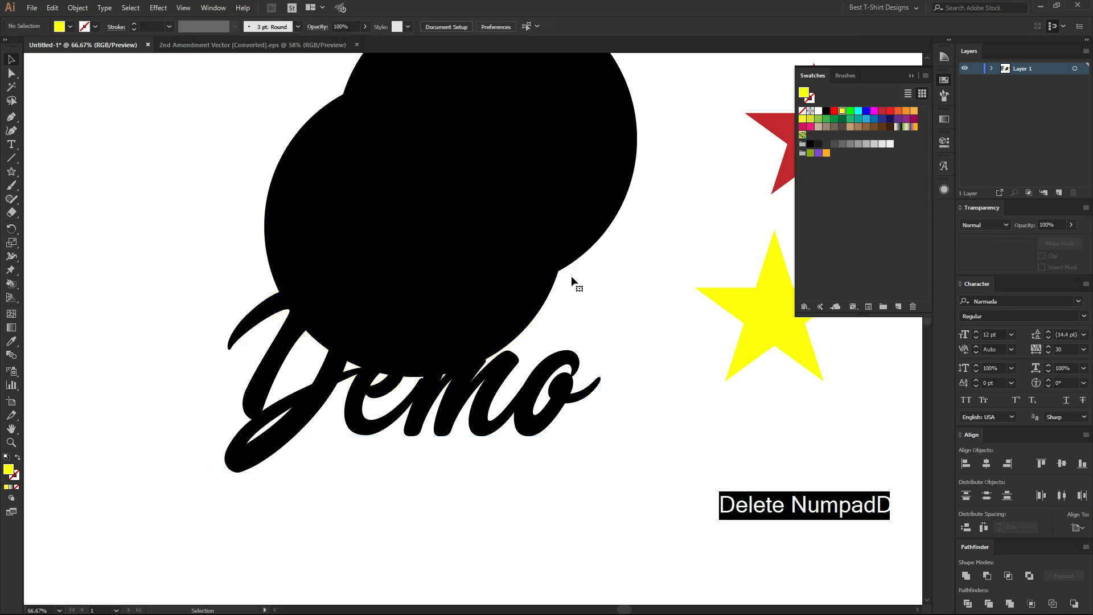
Try to apply Offset Path to the live Demo text.
left_click(438, 429)
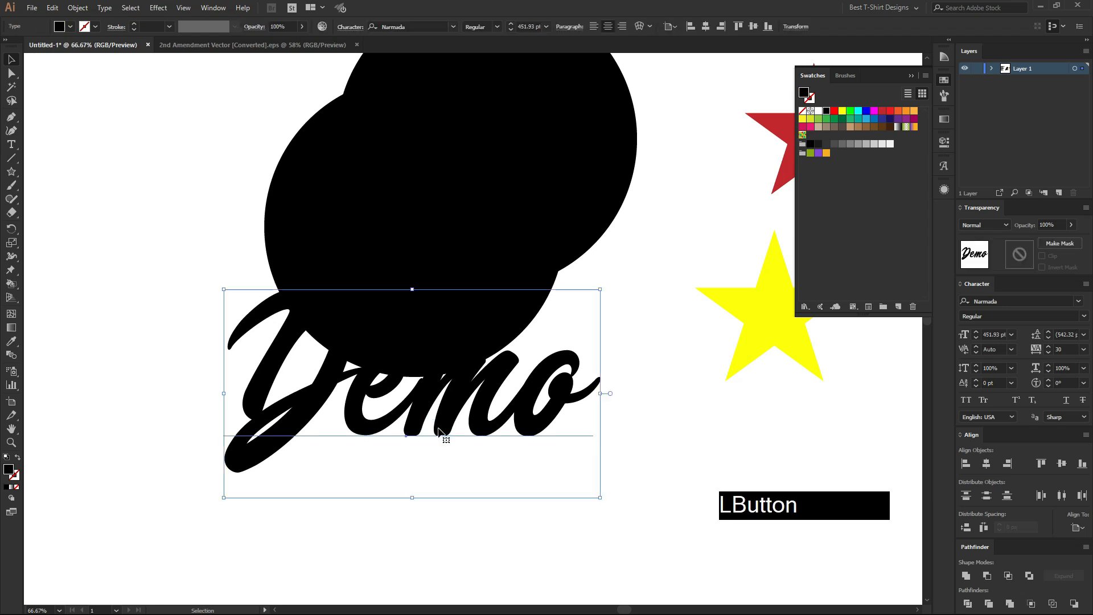
key("ctrl+alt")
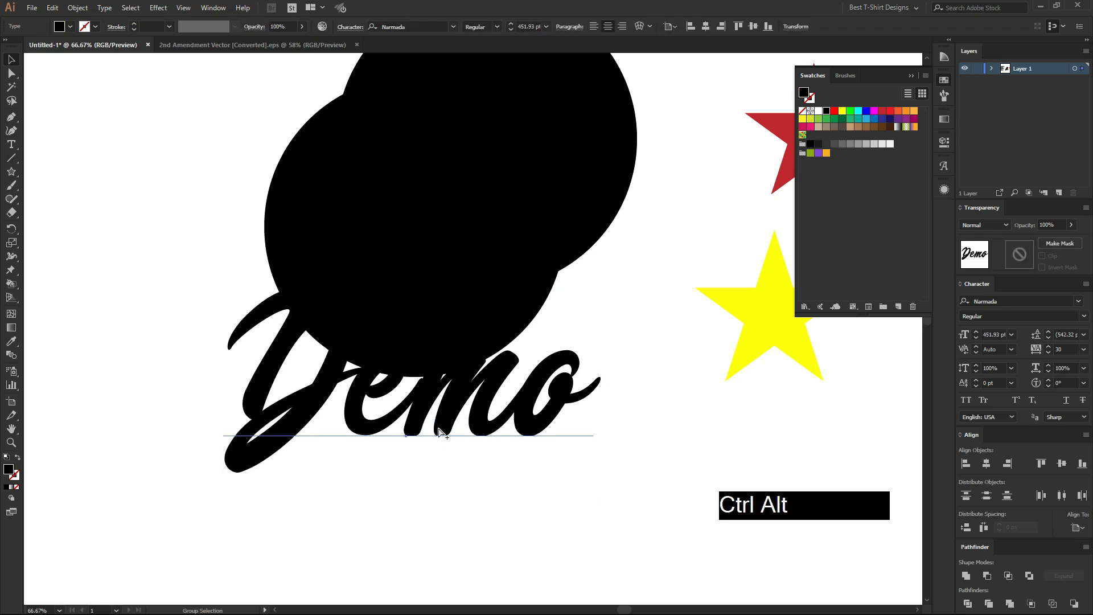
key("ctrl+alt")
left_click(77, 7)
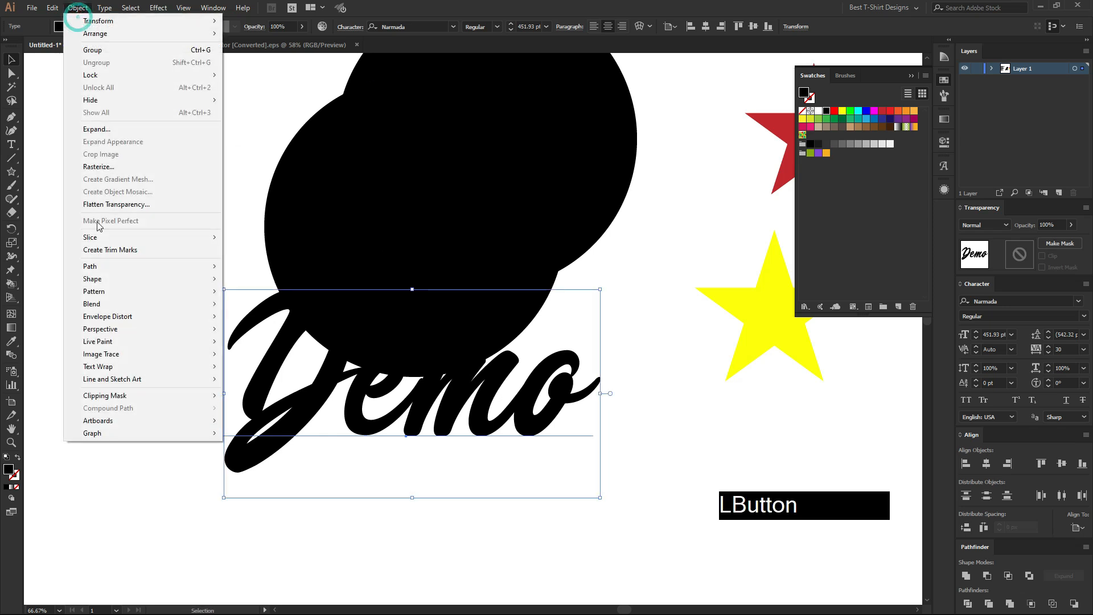
mouse_move(111, 263)
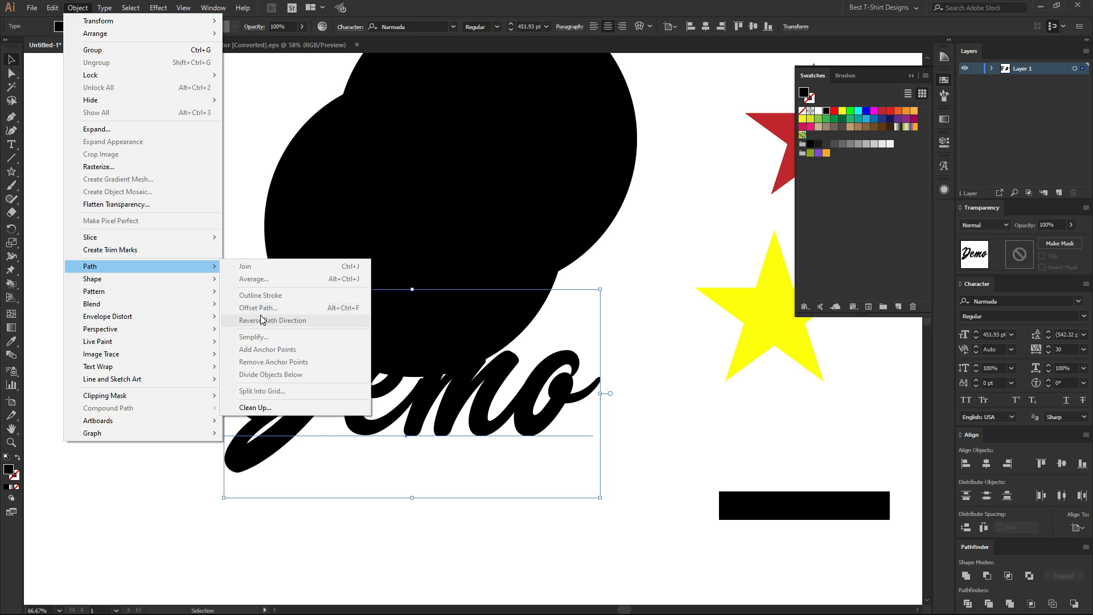
left_click(643, 268)
Convert the Demo text to outlines and deselect it.
left_click(439, 446)
left_click(510, 425)
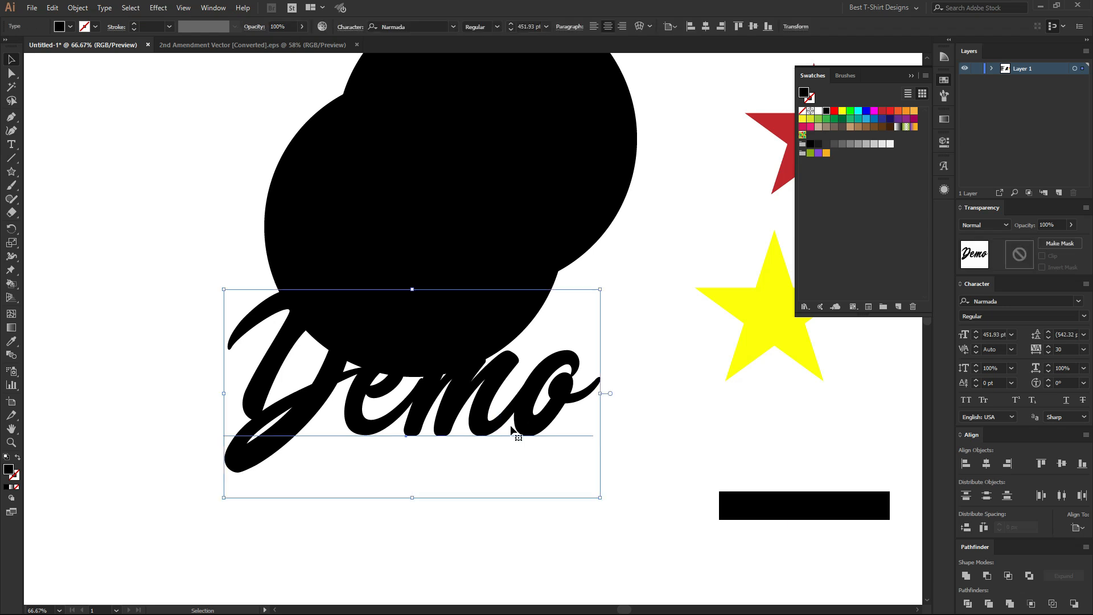
right_click(511, 430)
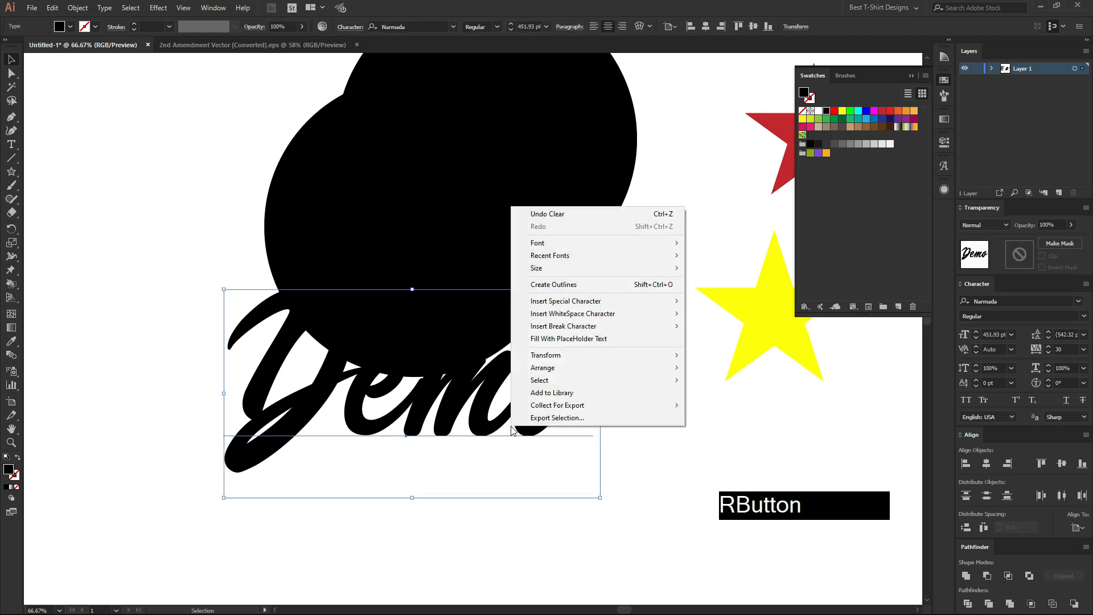
left_click(566, 285)
left_click(531, 523)
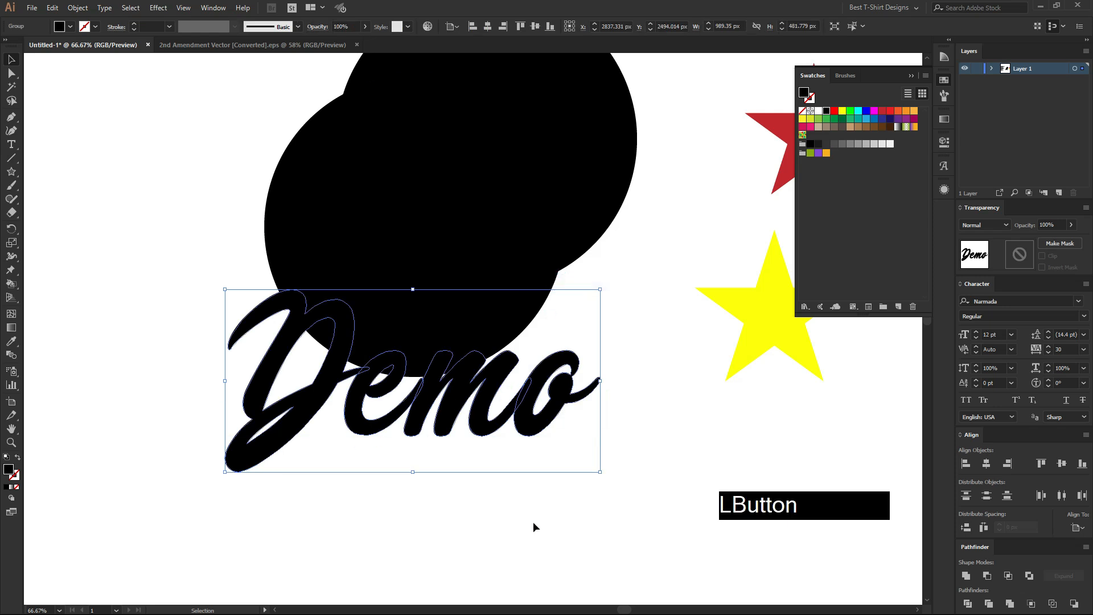
Isolate the outlined Demo group, fill all its letters with dark red, and recolour the D dark blue.
double_click(297, 411)
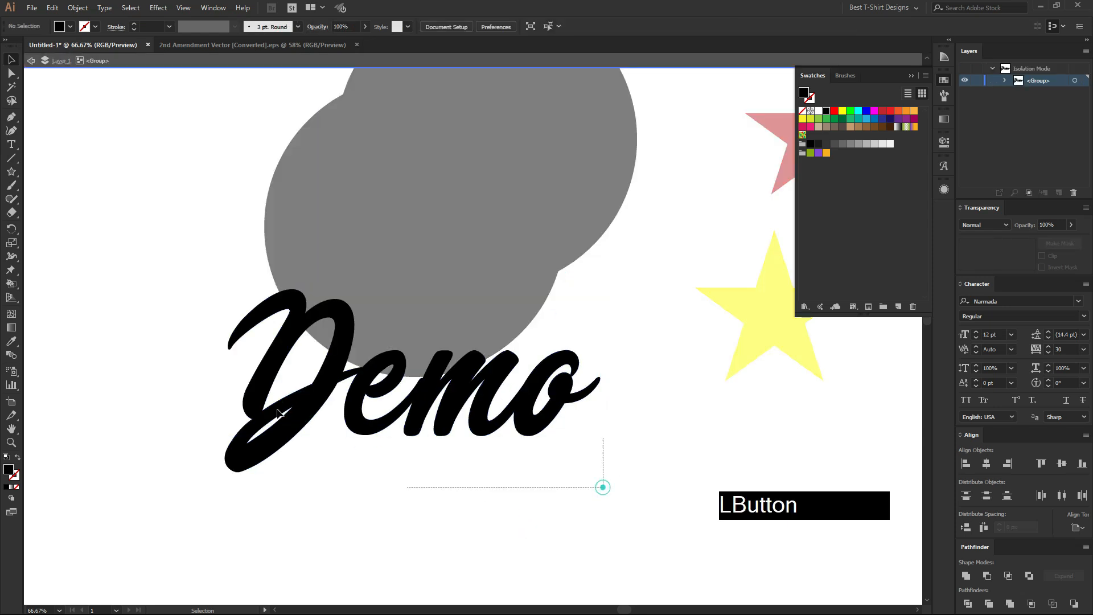
left_click(883, 114)
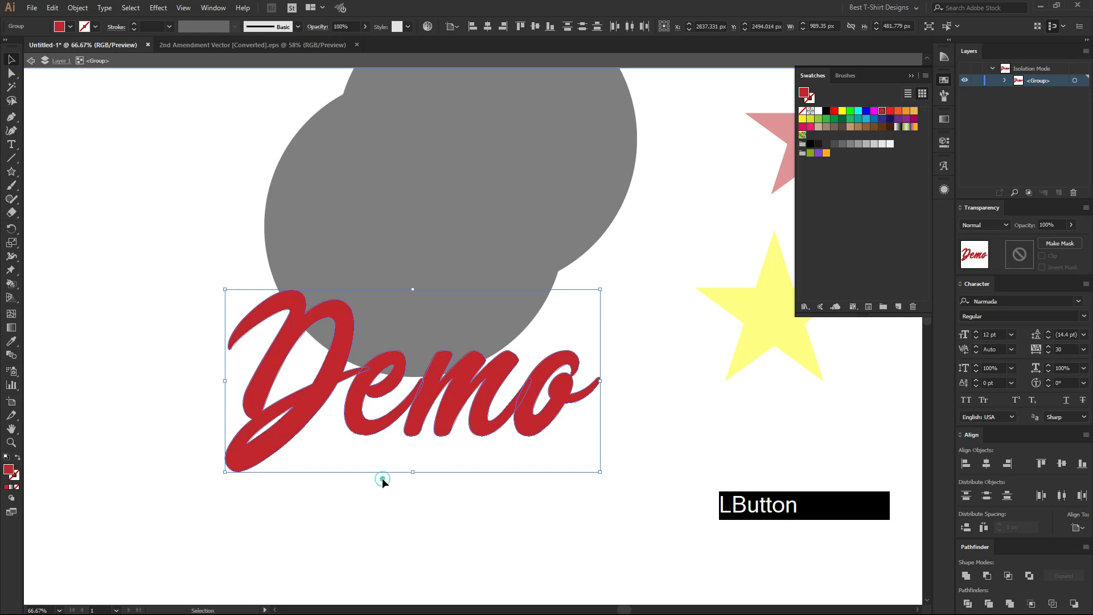
left_click(293, 422)
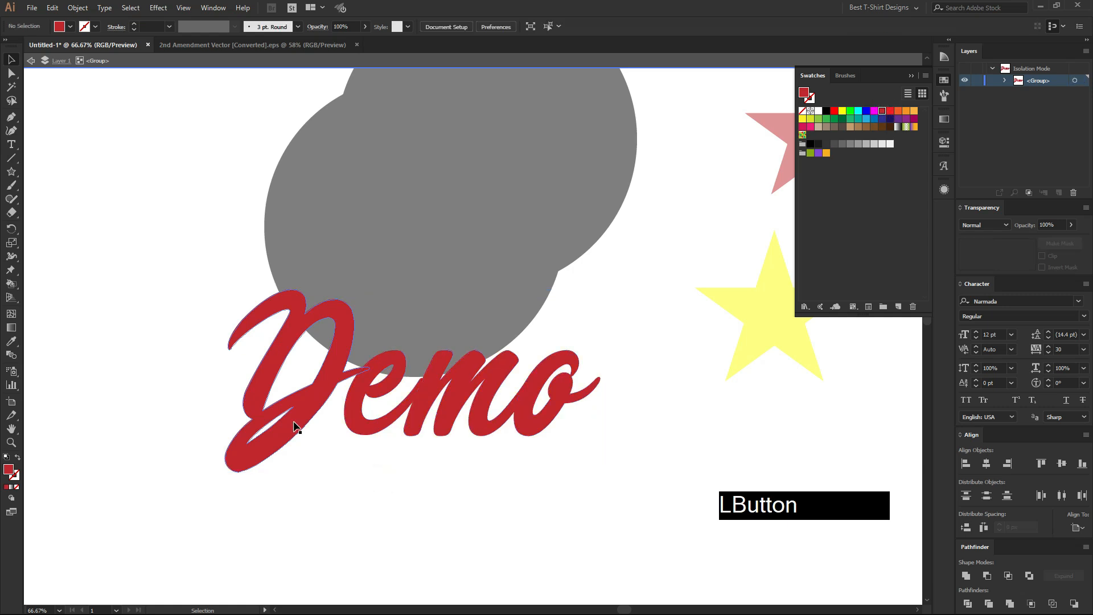
left_click(887, 120)
Fill the letter e with orange and the m with pink, and leave the group's isolation mode.
left_click(394, 414)
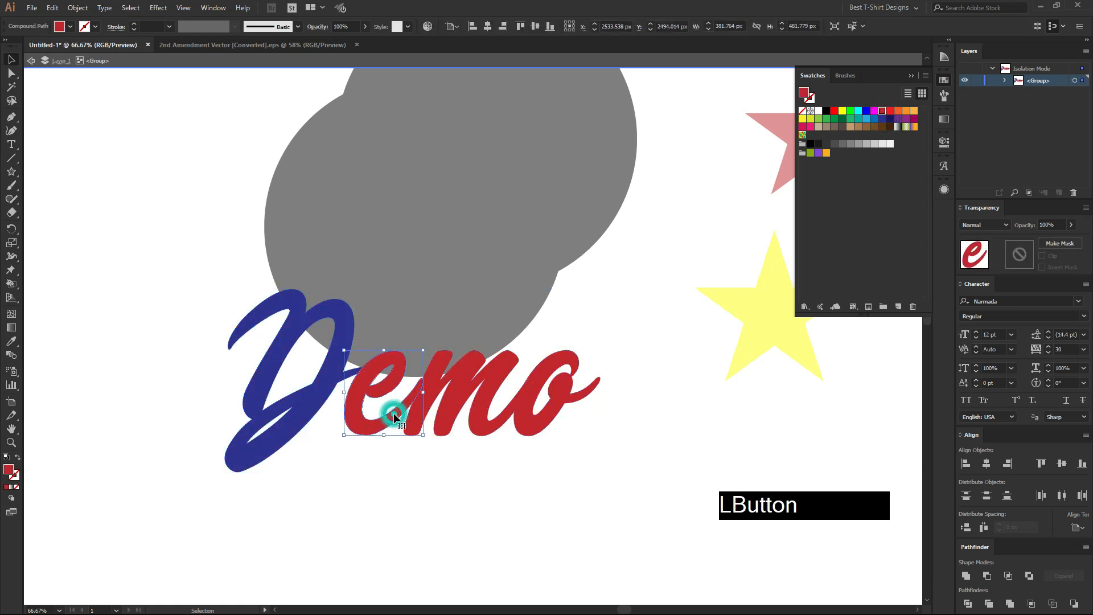
left_click(906, 111)
left_click(467, 415)
left_click(811, 126)
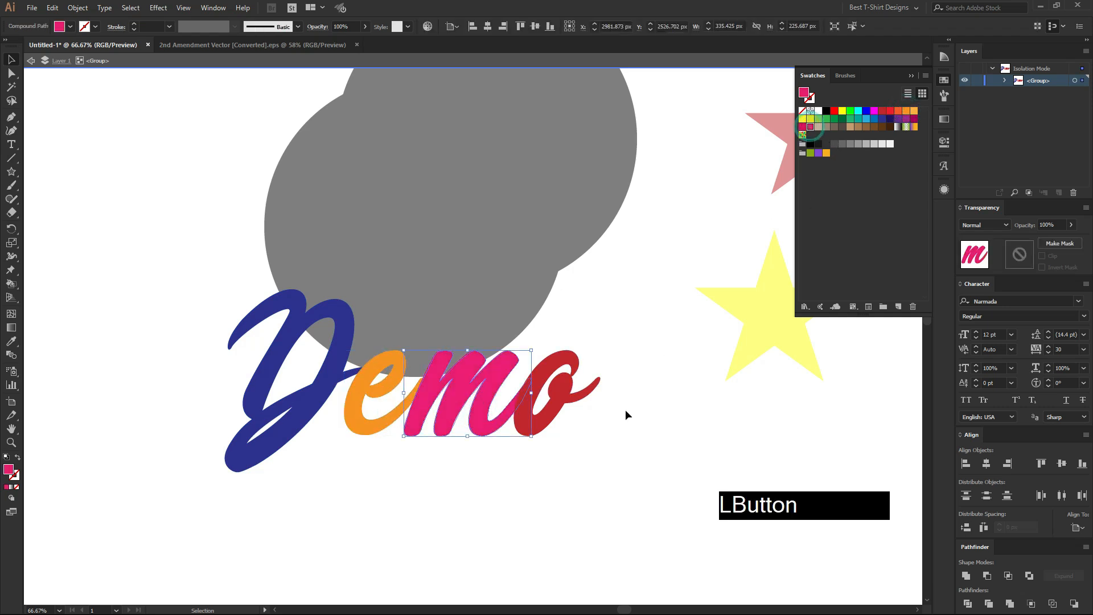
left_click(564, 384)
double_click(673, 422)
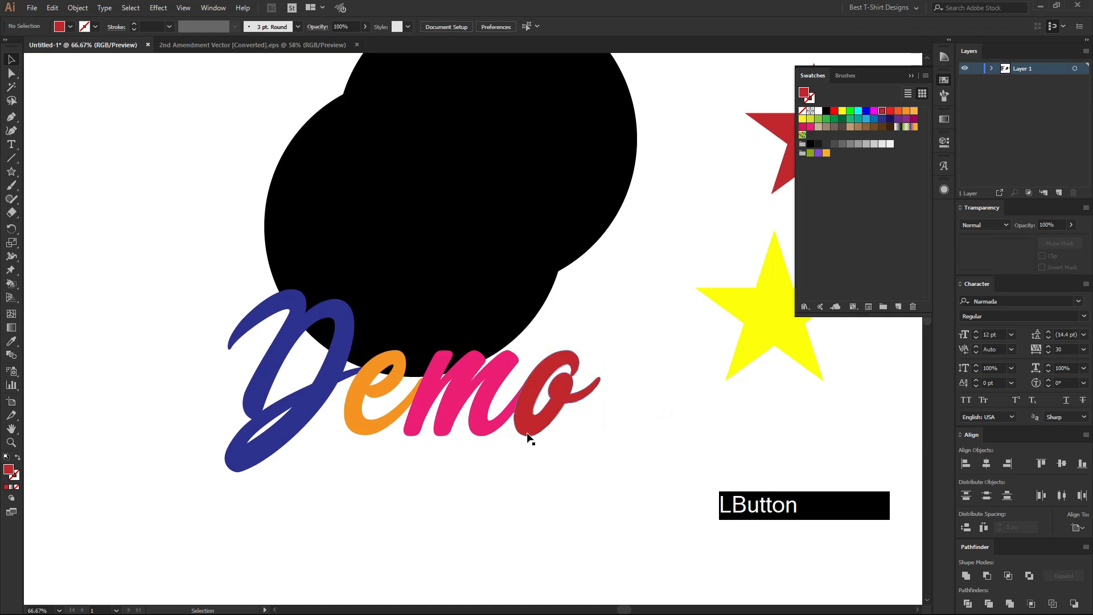
Offset the outlined Demo lettering by 20 px with mitered joins, previewing the result, and deselect it.
left_click(401, 461)
left_click(407, 402)
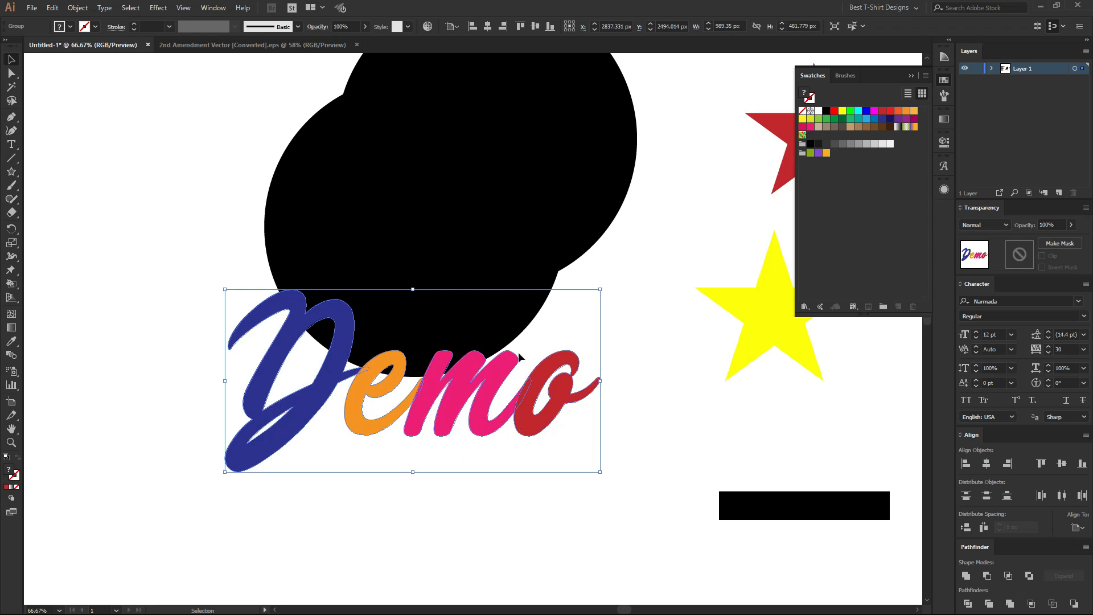
scroll(398, 440, "up", 1)
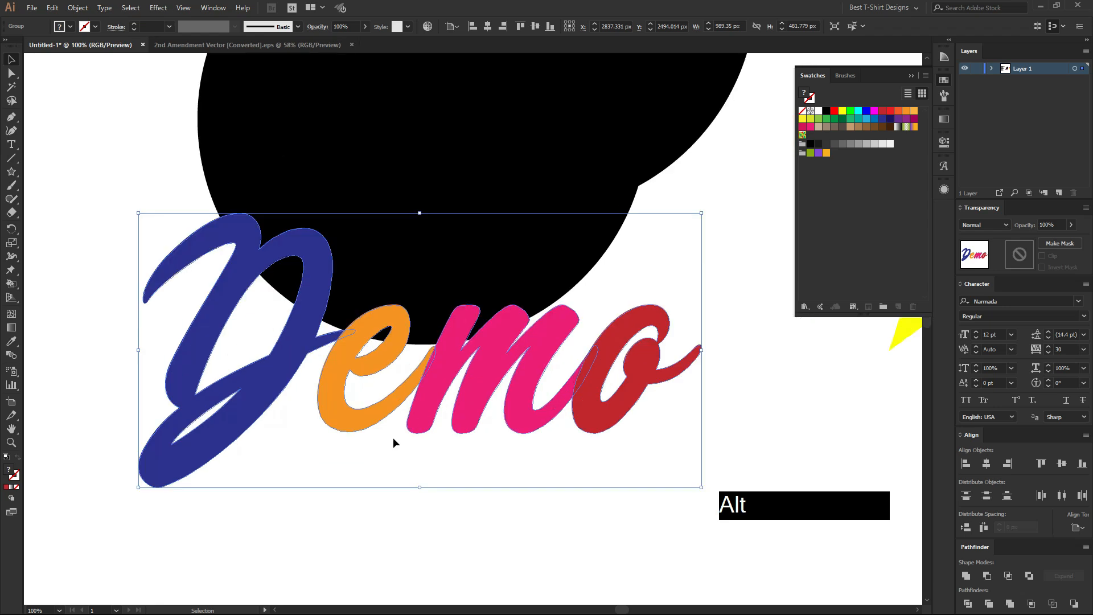
key("ctrl+alt")
key("ctrl+alt+o")
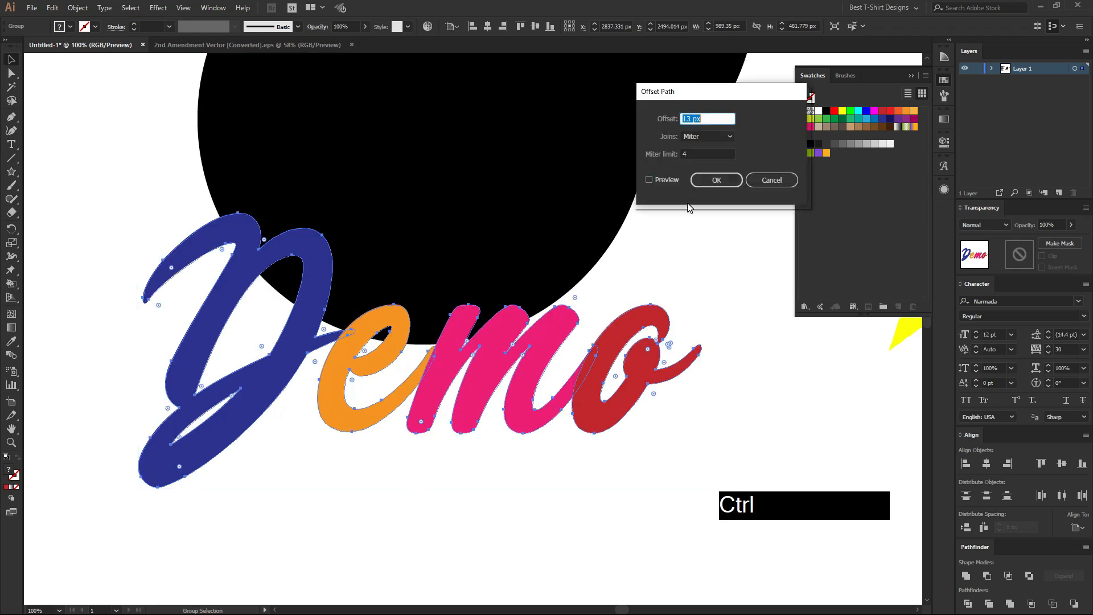
left_click(650, 179)
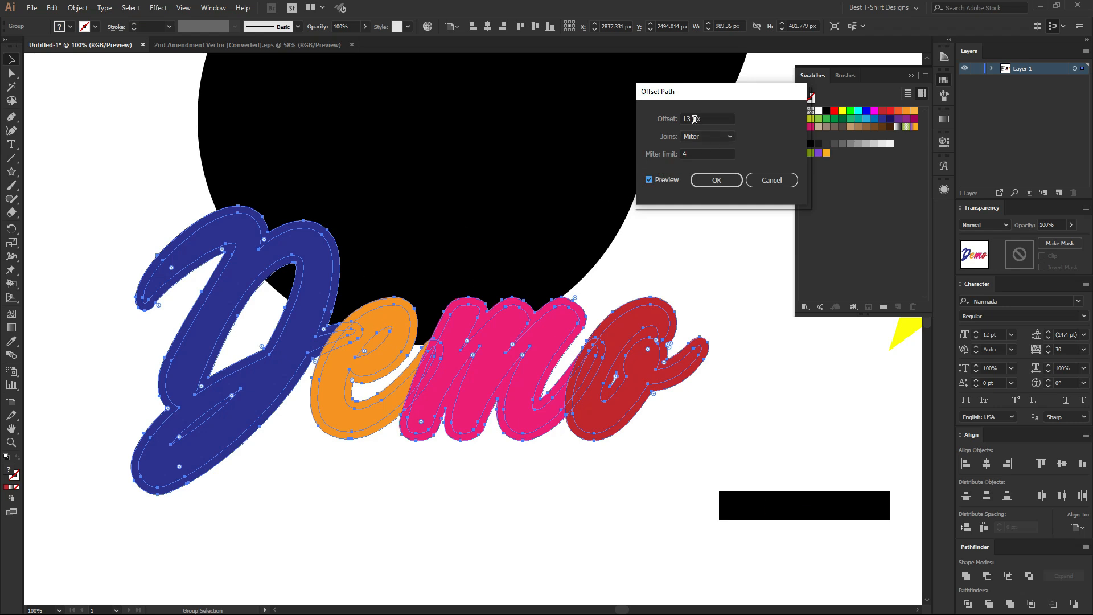
key("shift+Up")
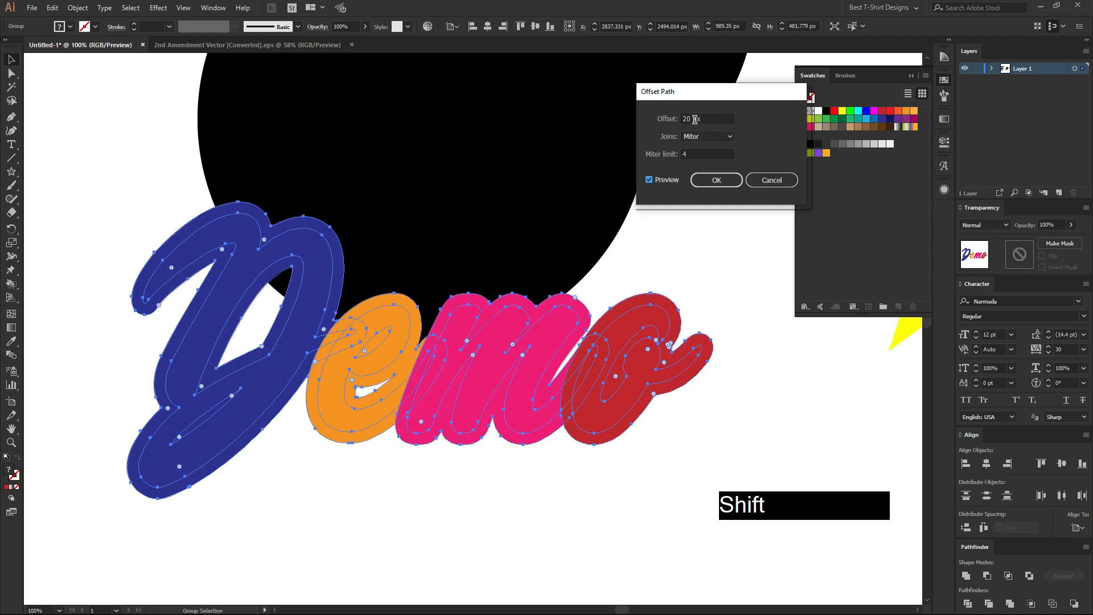
left_click(719, 183)
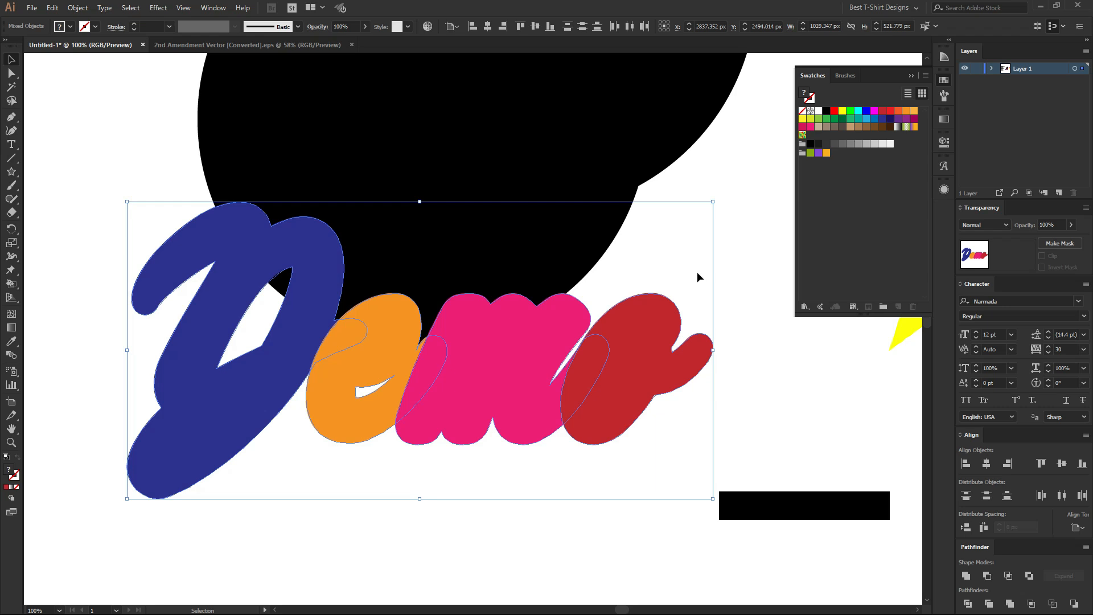
left_click(739, 176)
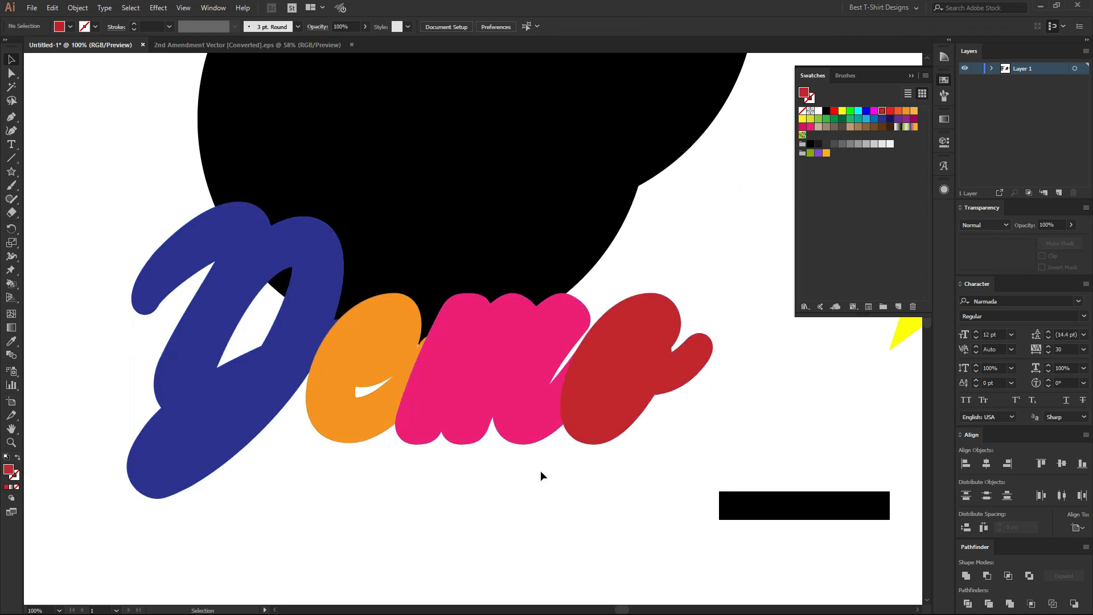
Shift the offset lettering slightly, then undo the move and the applied path offset.
left_click_drag(588, 405, 579, 379)
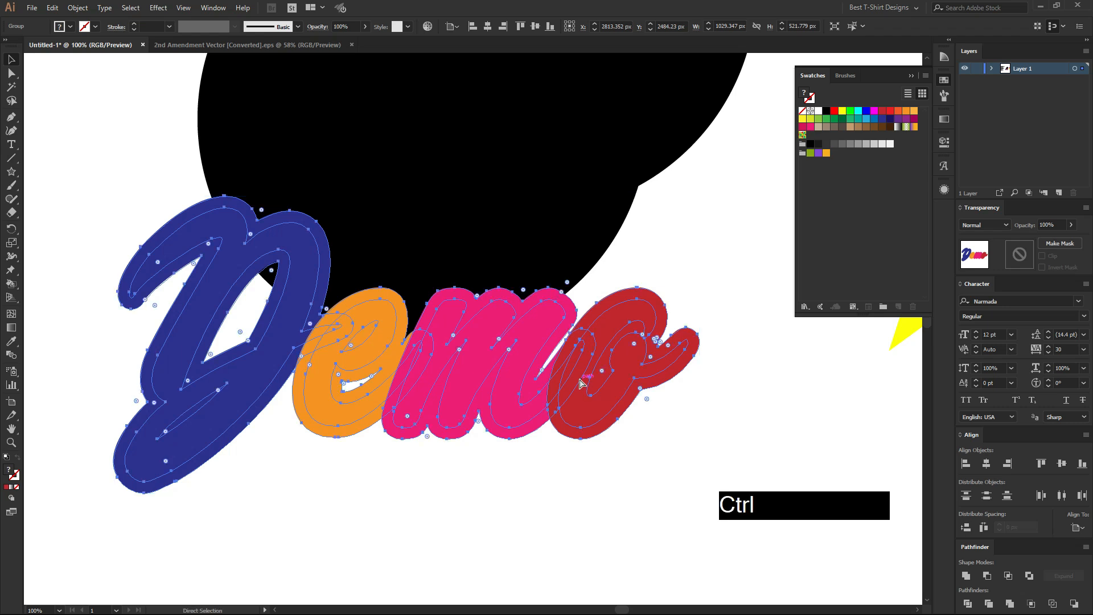
key("ctrl+z")
key("ctrl+z")
key("ctrl+z")
key("ctrl+z")
key("ctrl+z")
key("ctrl+z")
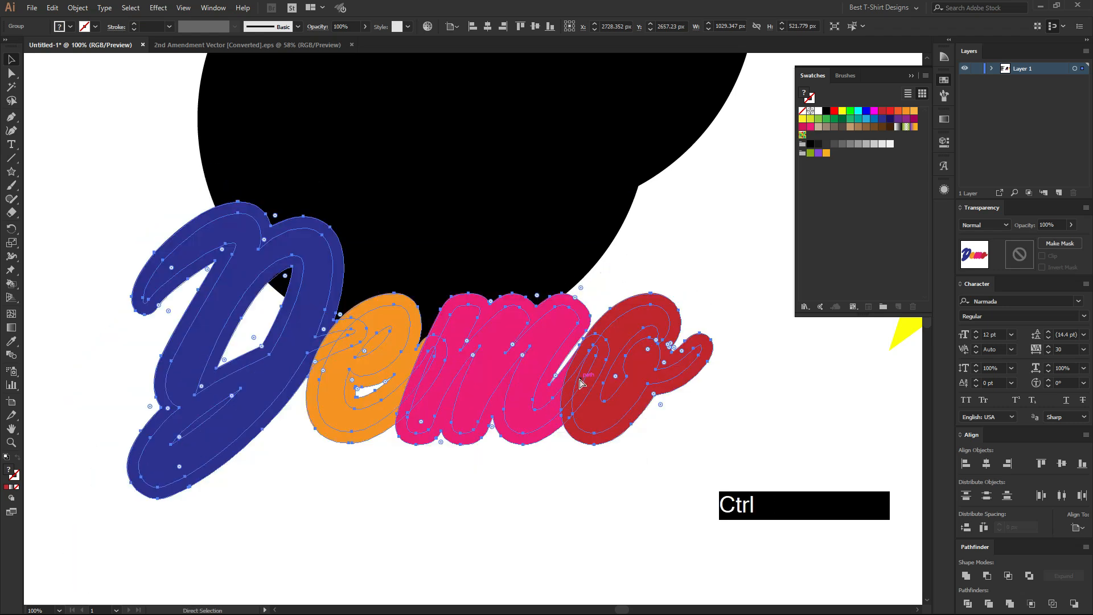
Apply a 20 px Offset Path to the Demo lettering and unite the offset shapes into one.
key("ctrl+alt+o")
left_click(660, 183)
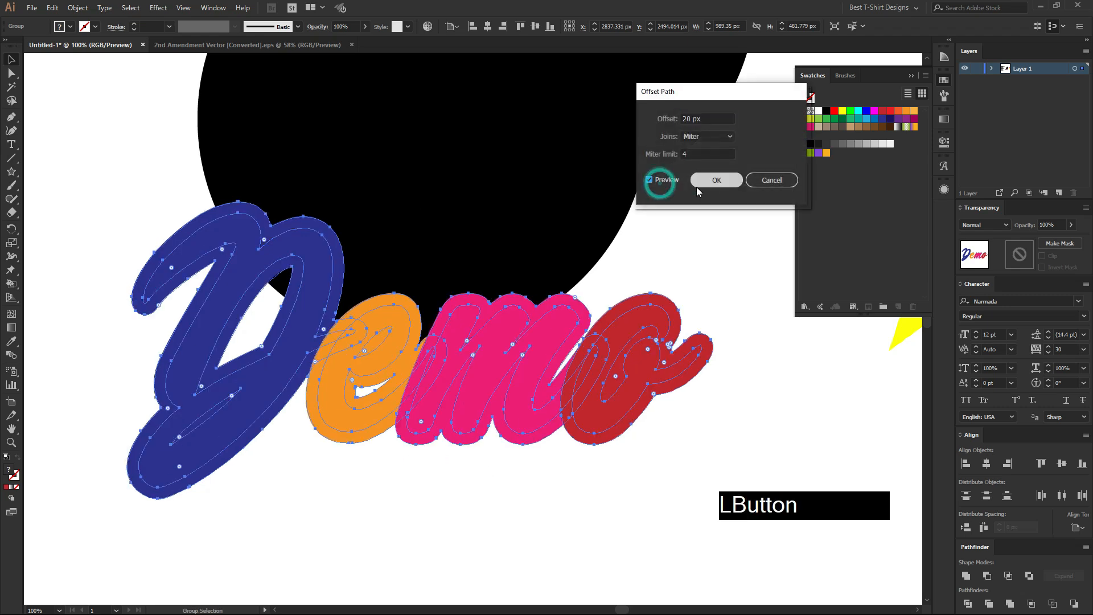
left_click(712, 181)
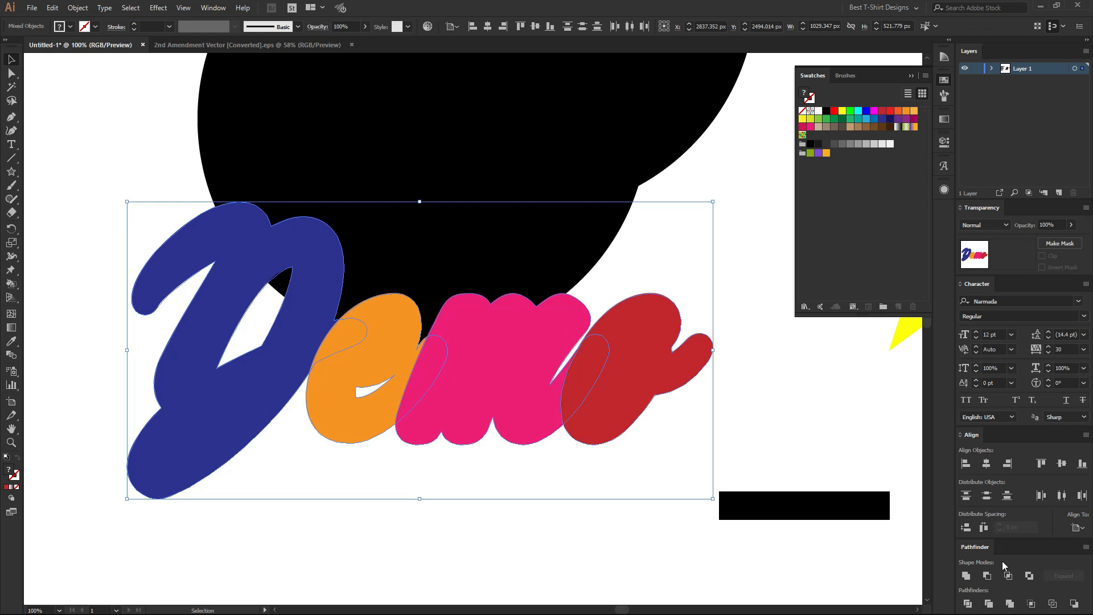
left_click(966, 576)
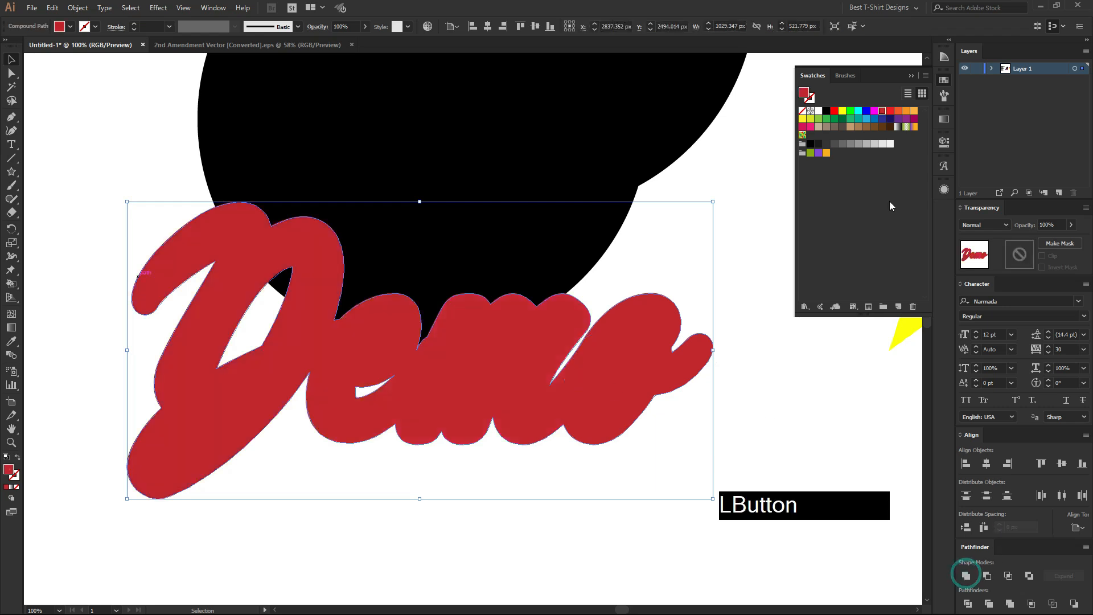
Fill the united offset shape with green and place it directly behind the coloured Demo letters.
left_click(833, 120)
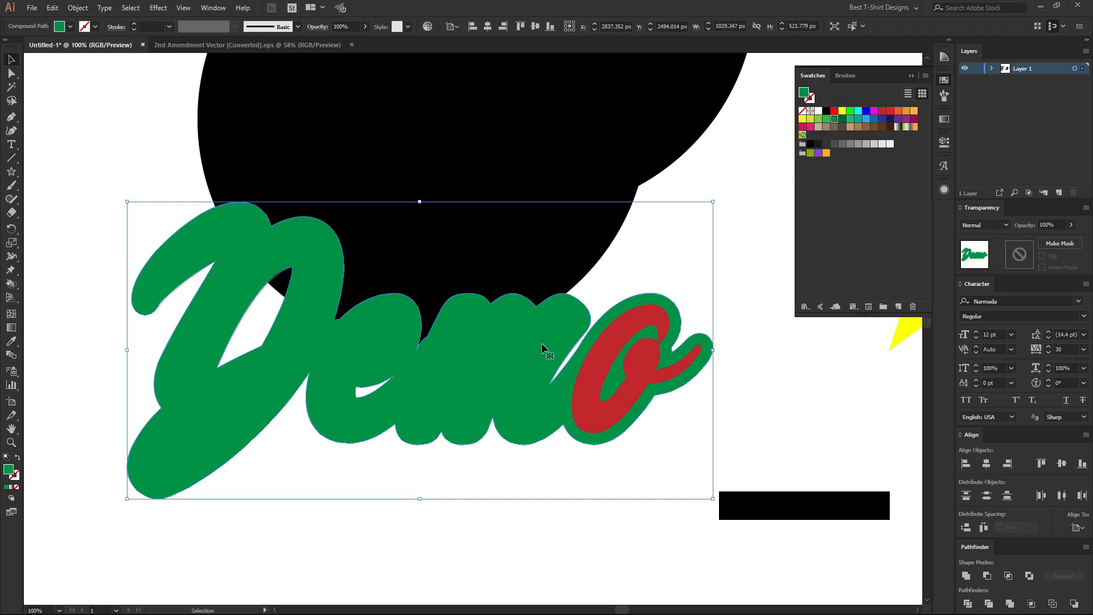
key("ctrl")
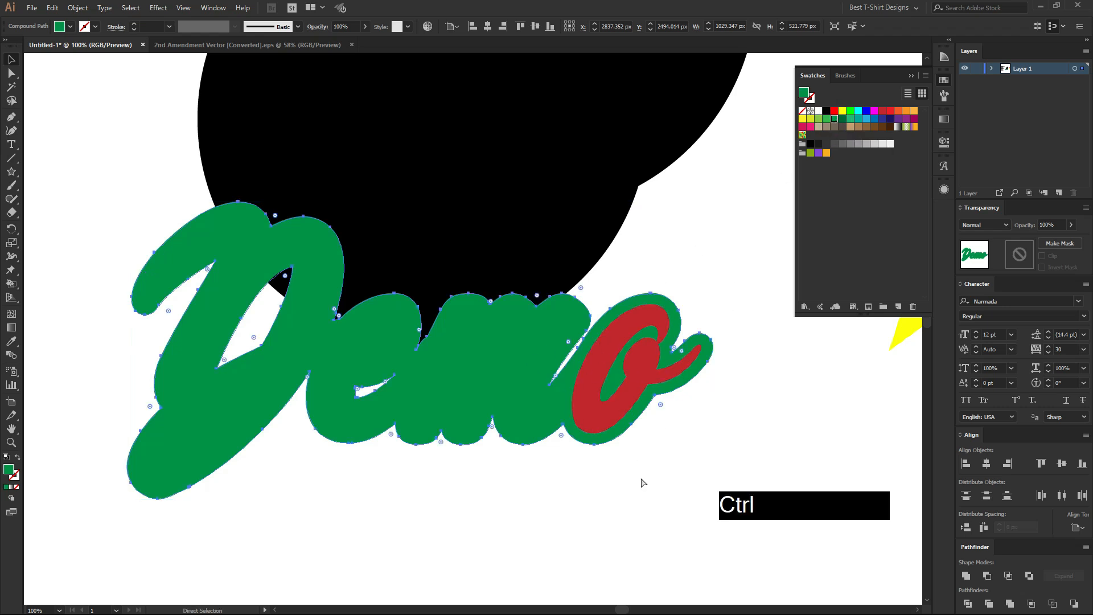
key("ctrl+x")
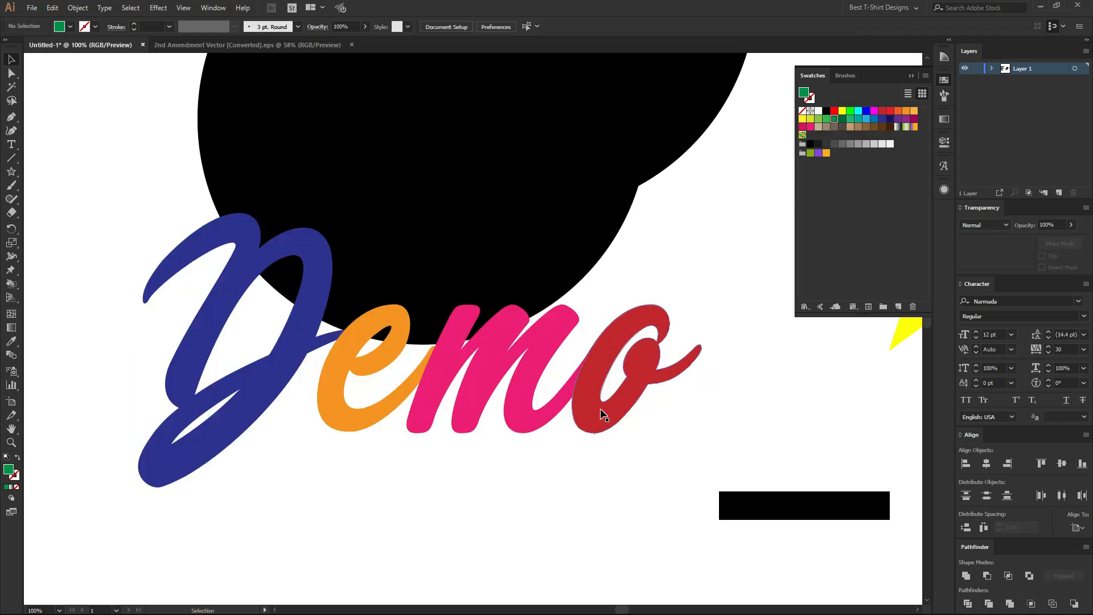
left_click(601, 410)
key("ctrl")
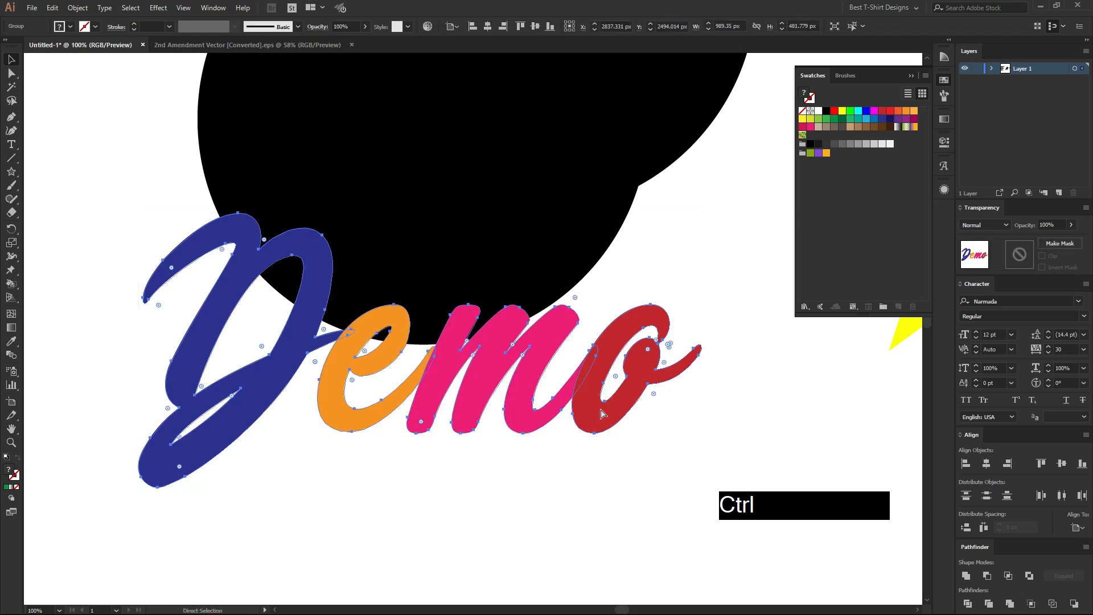
key("ctrl+b")
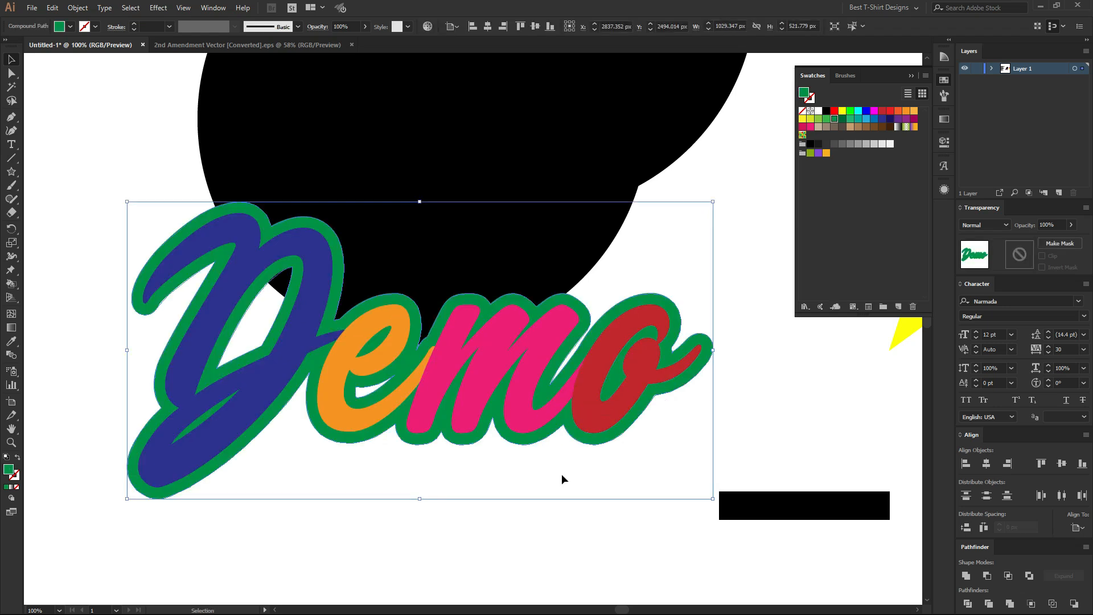
left_click(561, 474)
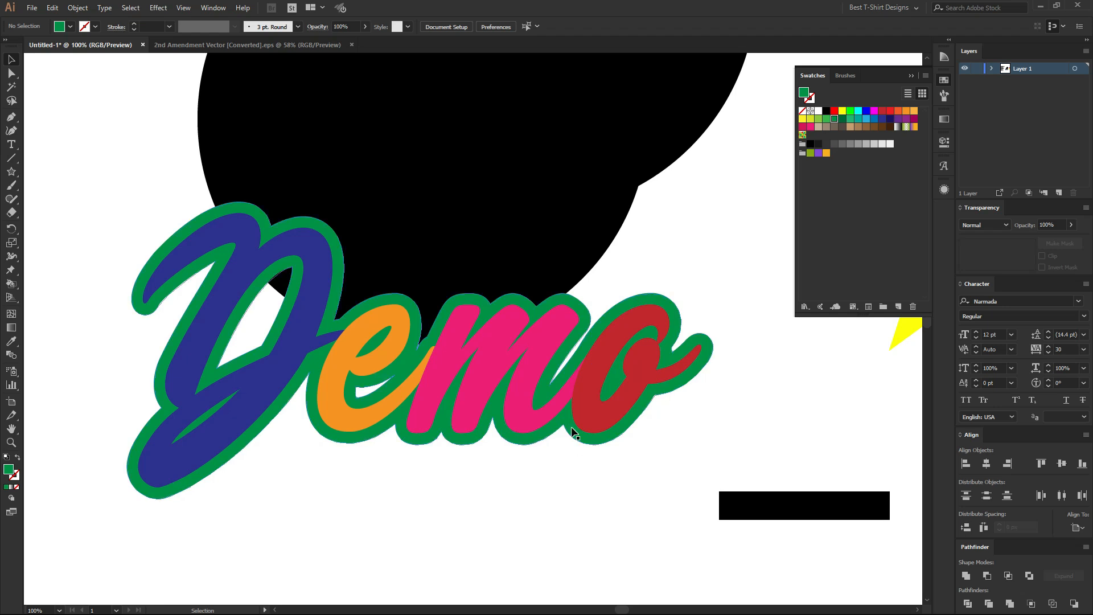
Pull the green backing and the coloured lettering apart to show the separate layers, undoing each move.
left_click_drag(631, 436, 576, 548)
left_click_drag(636, 395, 668, 326)
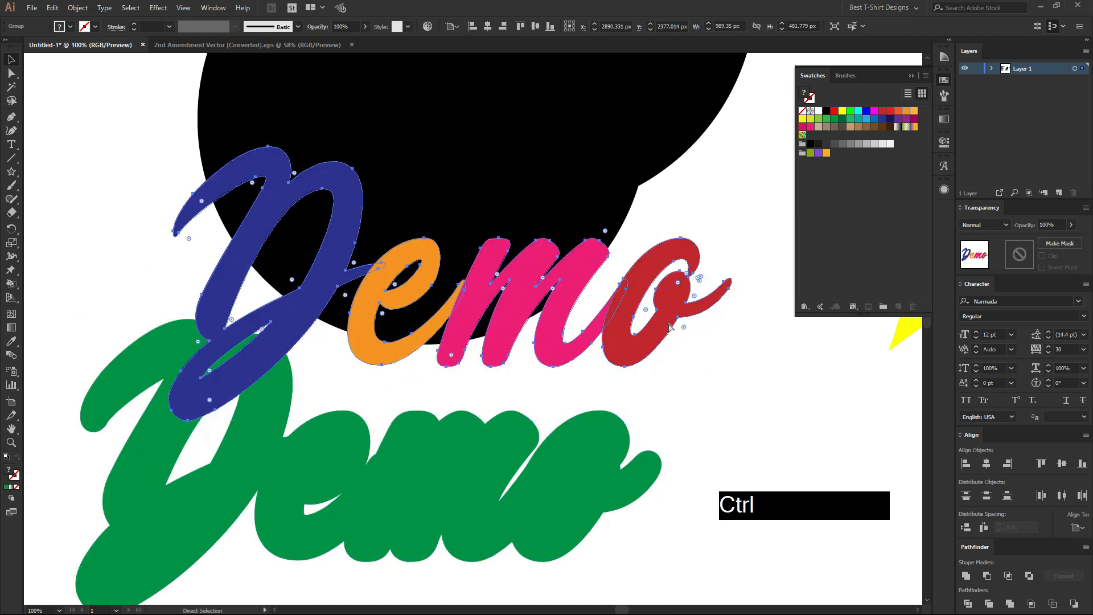
key("ctrl+z")
key("ctrl+z")
left_click_drag(599, 442, 602, 497)
key("ctrl+z")
left_click_drag(614, 353, 571, 205)
key("ctrl+z")
left_click(597, 498)
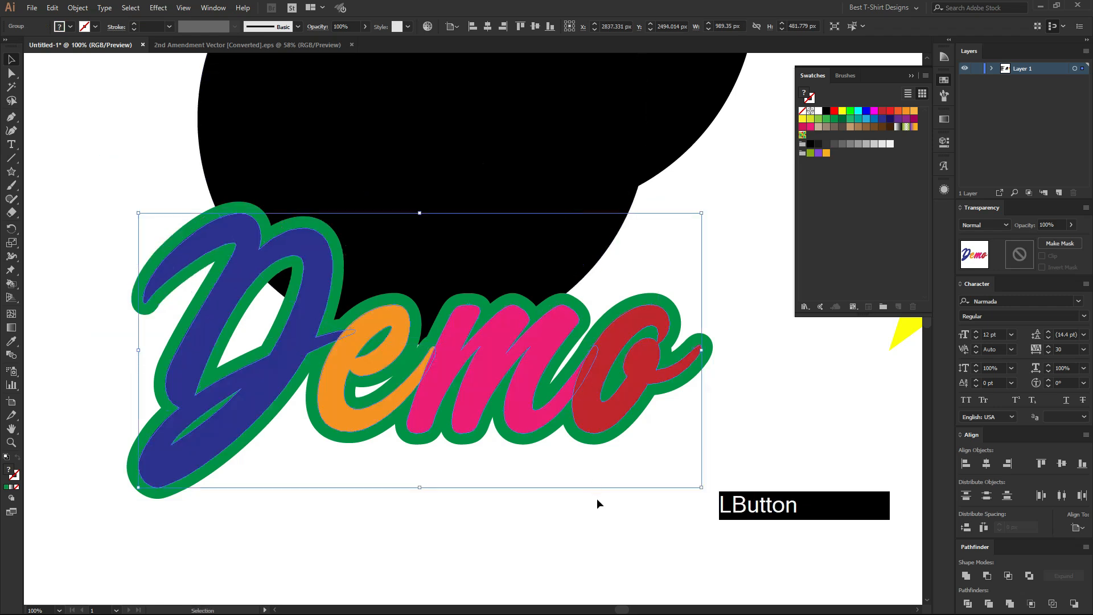
Delete the circles, stars and Demo lettering beside the numbered list.
scroll(597, 497, "down", 1)
scroll(596, 497, "down", 1)
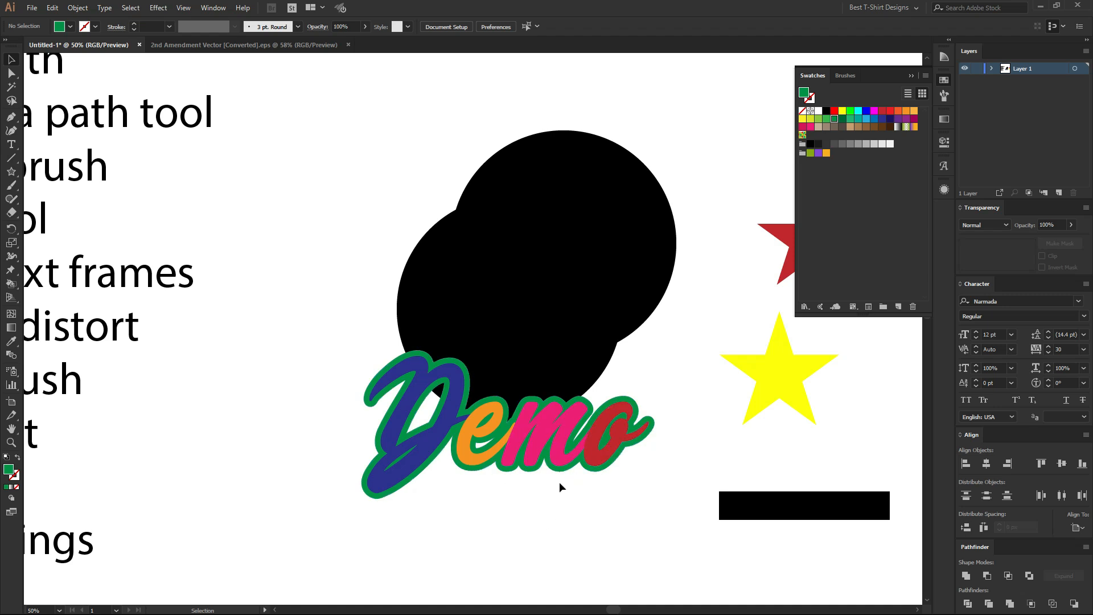
scroll(514, 471, "down", 3)
left_click_drag(449, 301, 707, 550)
key("Delete")
Copy "Type on a path tool" from the numbered list and place it as separate text beside the list.
scroll(522, 515, "up", 2)
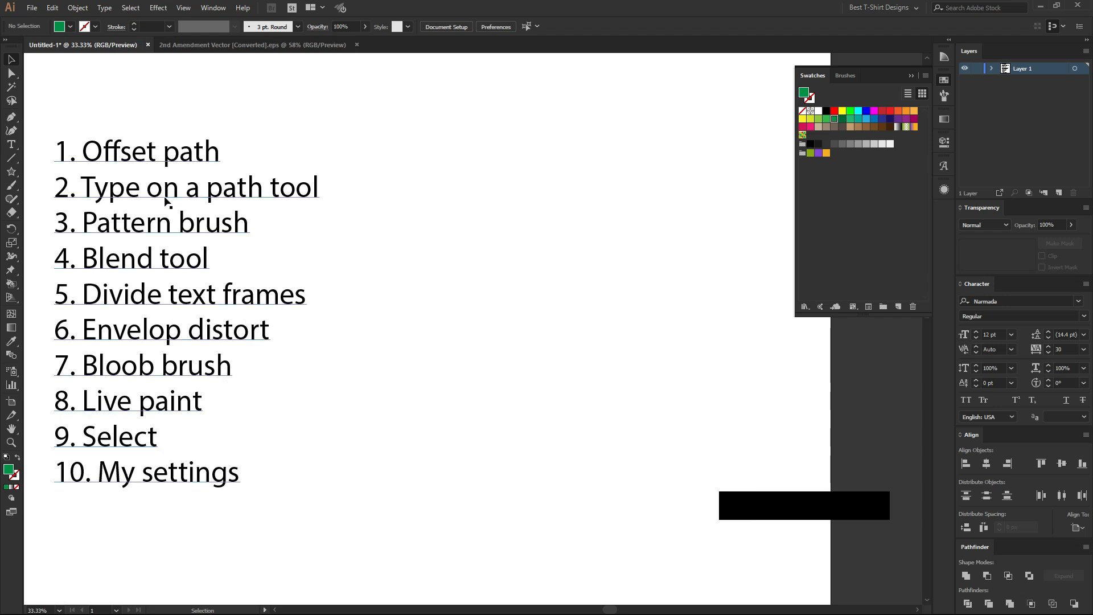
key("t")
left_click_drag(81, 188, 323, 194)
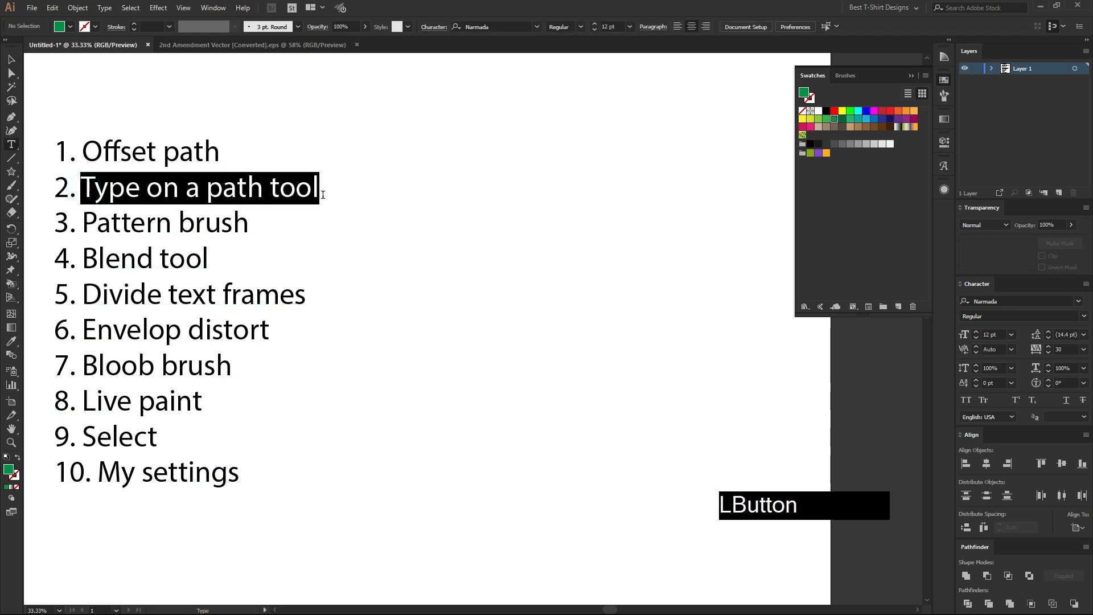
left_click(12, 59)
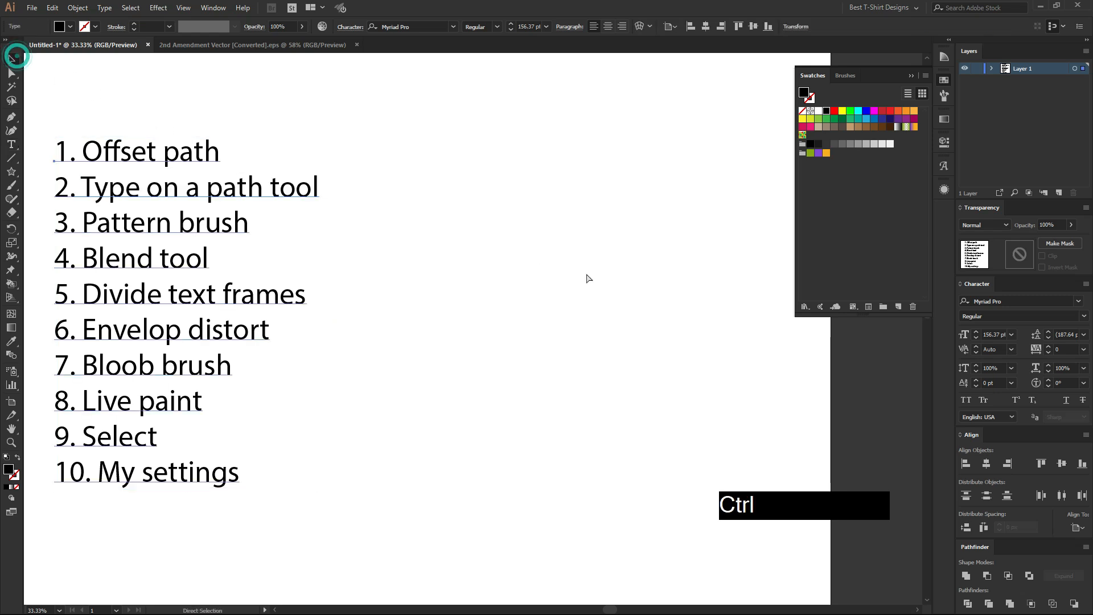
key("ctrl+v")
left_click_drag(529, 332, 638, 184)
left_click(652, 287)
Draw a 1080 px circle below the copied text and swap its fill to a black outline.
left_click(16, 172)
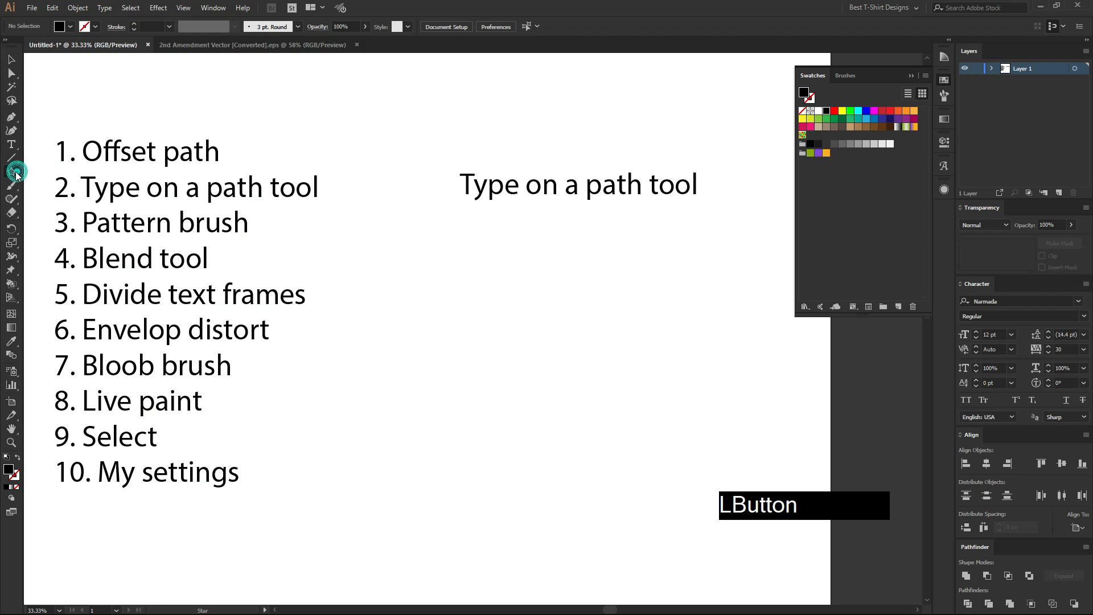
left_click(62, 198)
left_click_drag(531, 340, 634, 406)
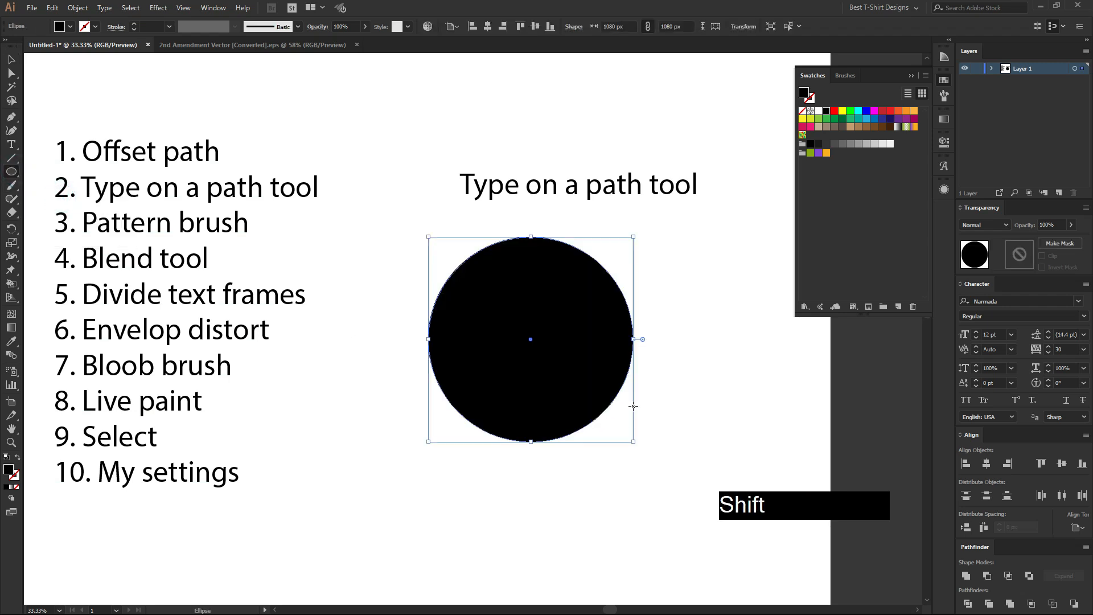
key("shift+x")
Reposition the copied text above the circle and set it in Enamela W01 Condensed Bold, all caps.
key("v")
left_click(550, 179)
left_click_drag(549, 175, 492, 137)
left_click_drag(410, 235, 639, 372)
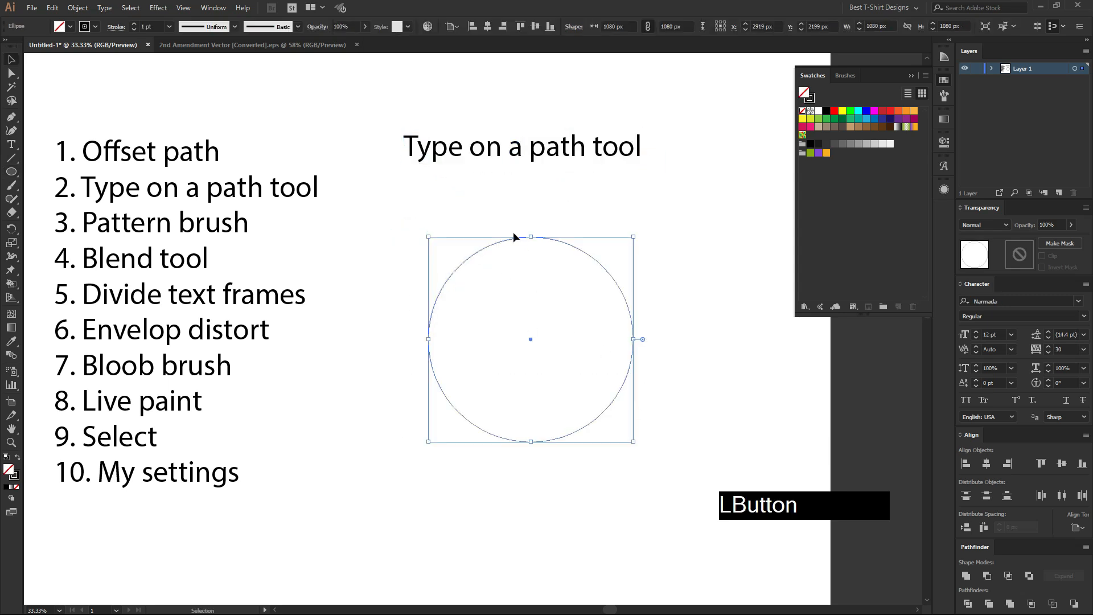
left_click(569, 146)
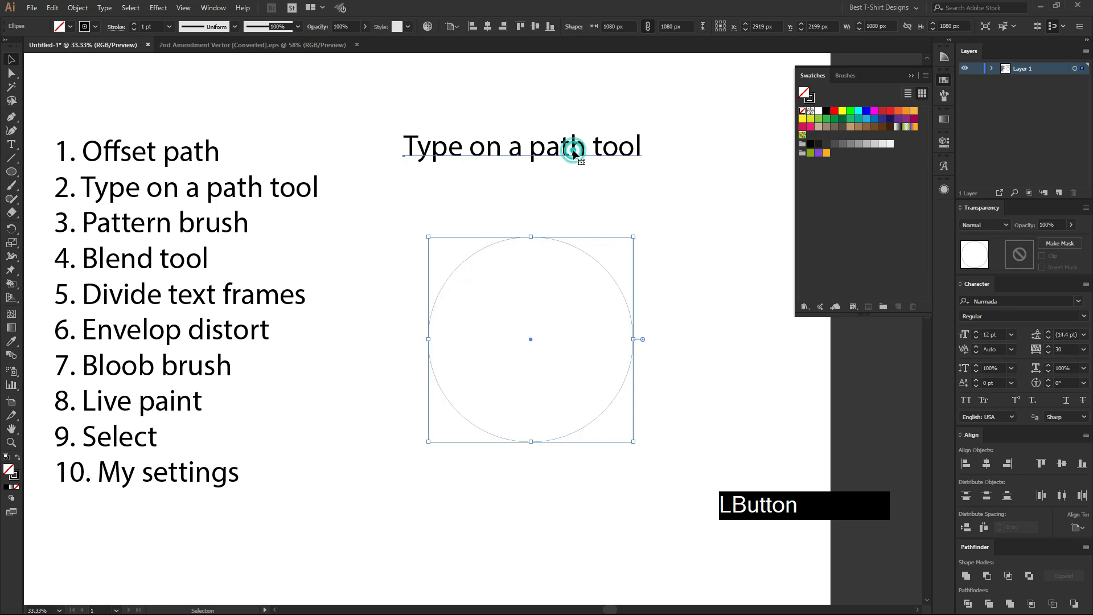
right_click(573, 151)
mouse_move(712, 200)
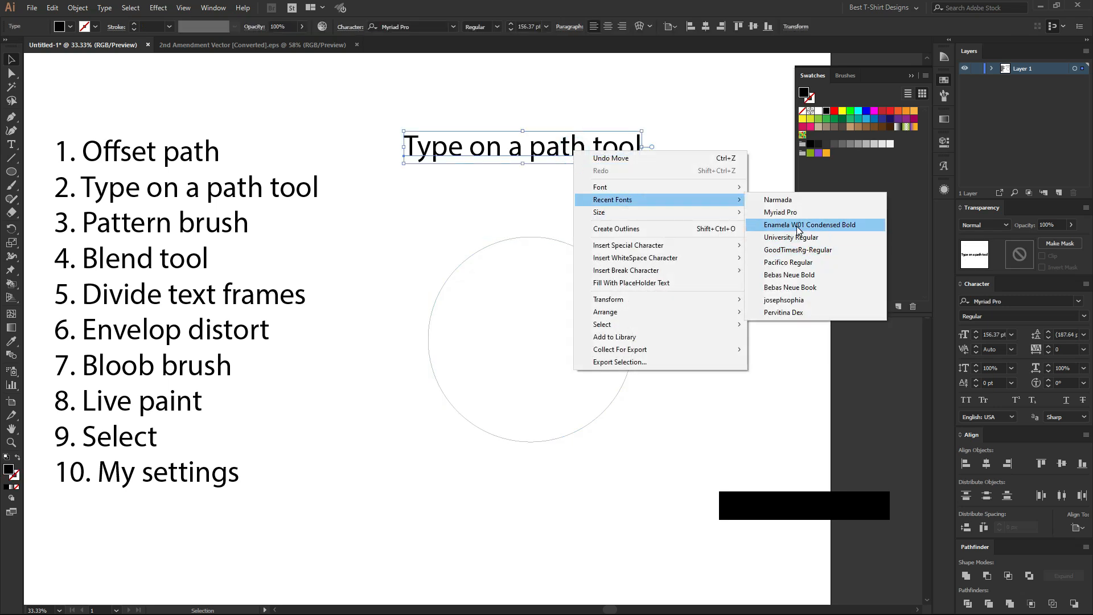
left_click(796, 224)
left_click(966, 400)
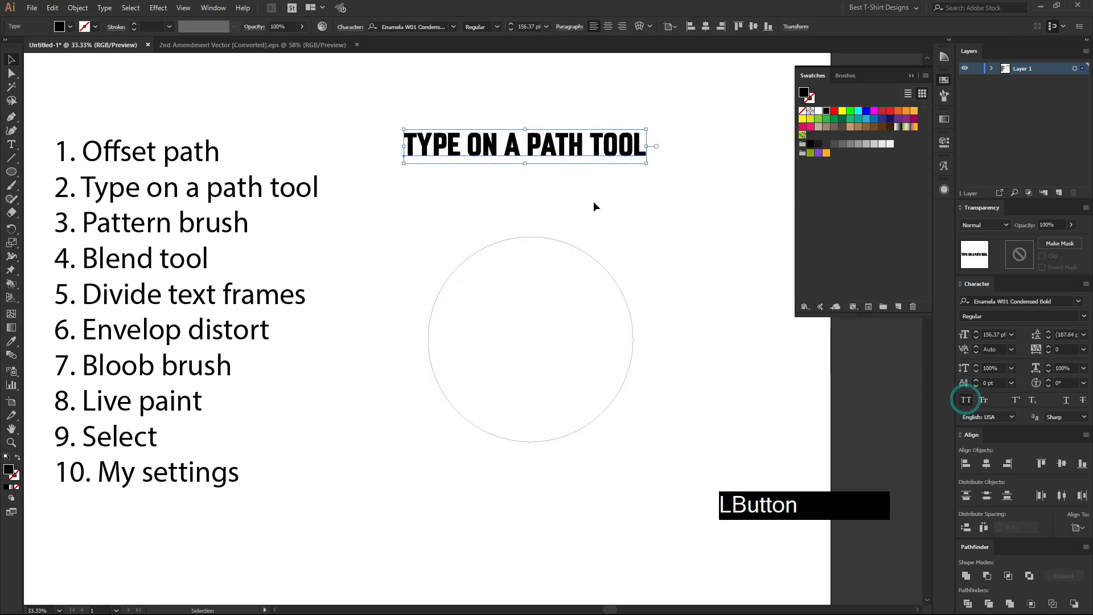
Move the all-caps text down closer to the circle and cut it to the clipboard.
scroll(657, 217, "up", 1)
left_click_drag(555, 146, 553, 211)
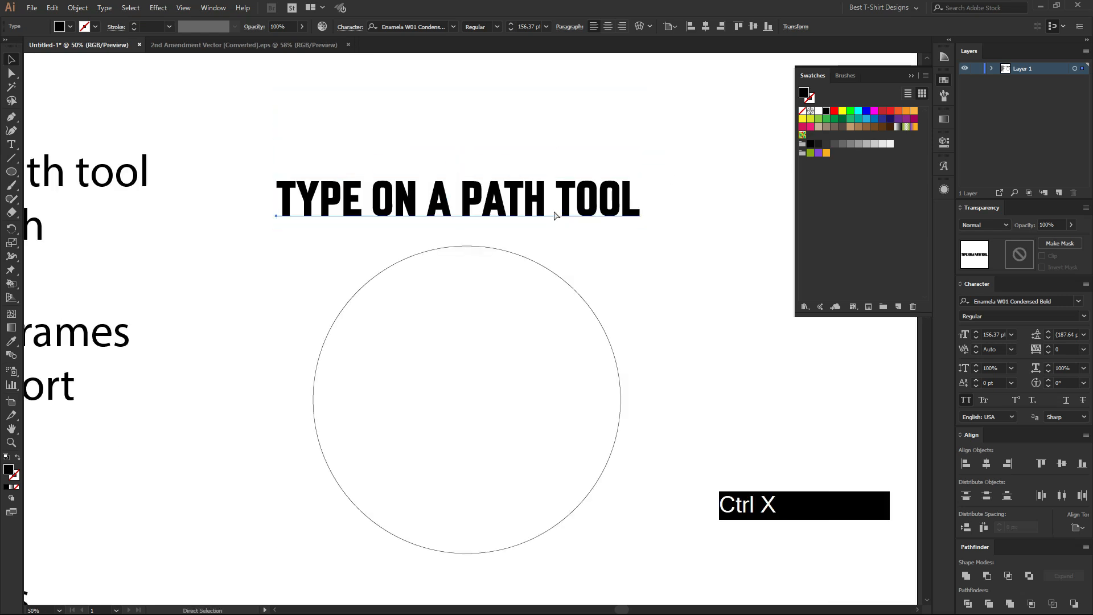
key("ctrl+x")
Turn the circle into a type path starting at its left anchor and paste the cut text along it.
left_click_drag(388, 224, 552, 435)
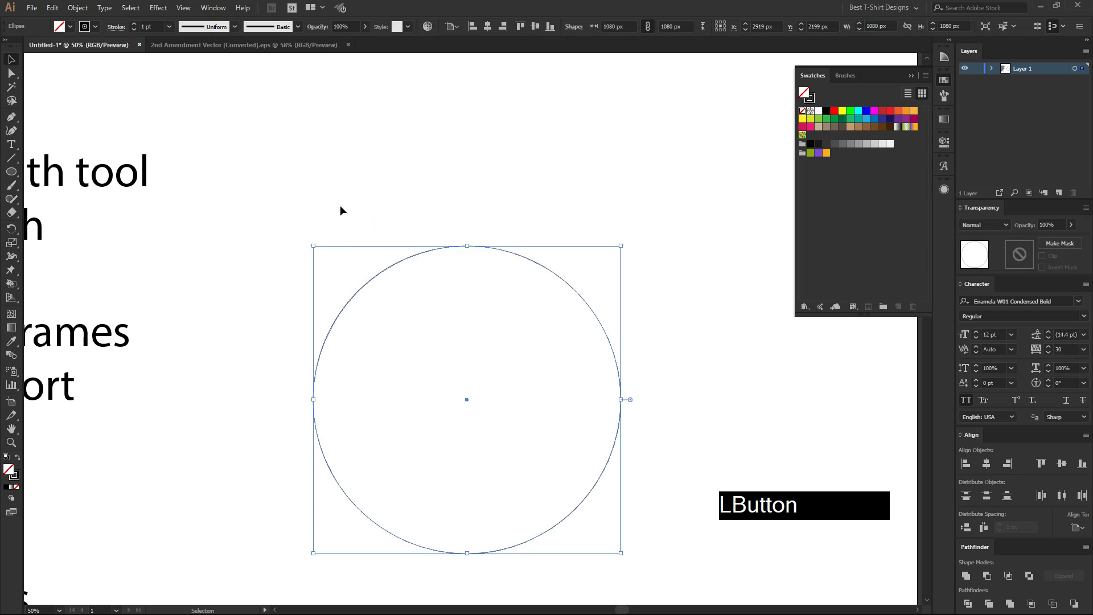
scroll(348, 216, "down", 1)
left_click(14, 145)
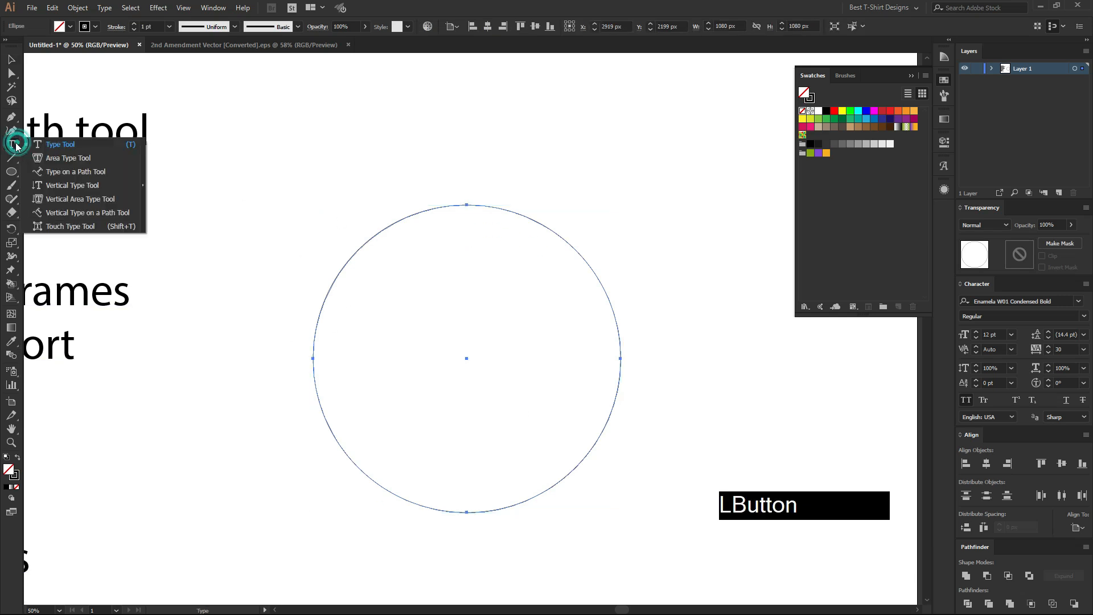
left_click(66, 171)
left_click(315, 357)
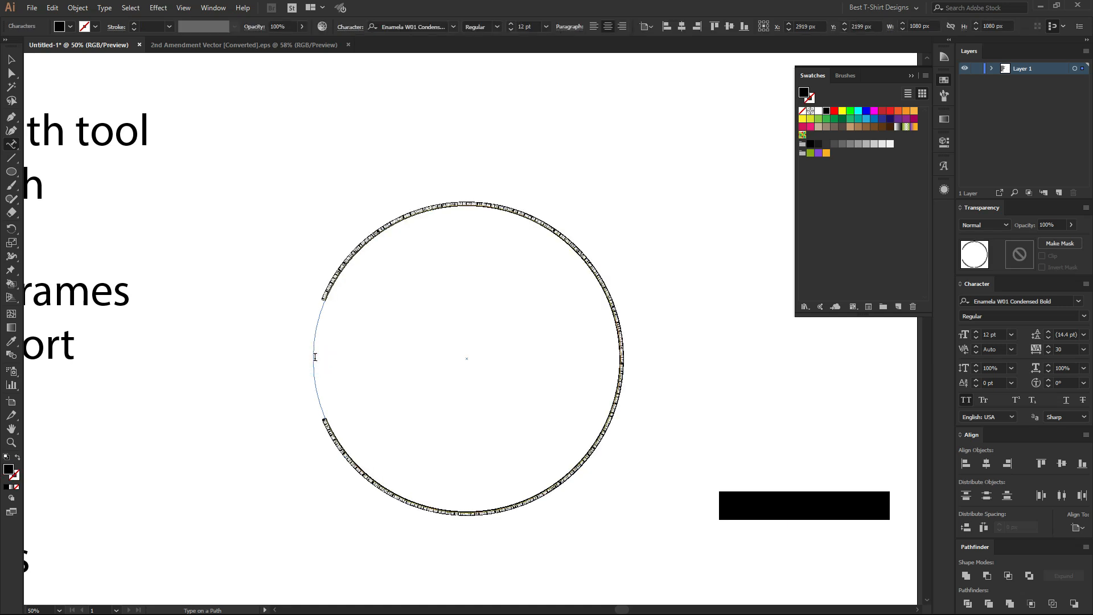
key("ctrl+v")
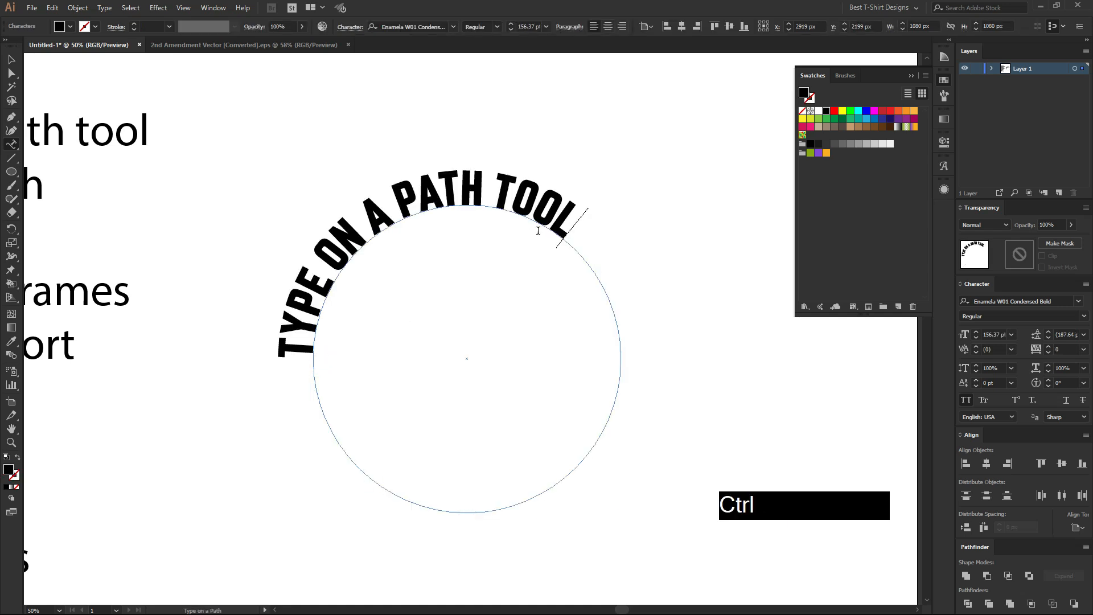
Select the path text on the circle and collapse the floating Swatches panel.
left_click(12, 60)
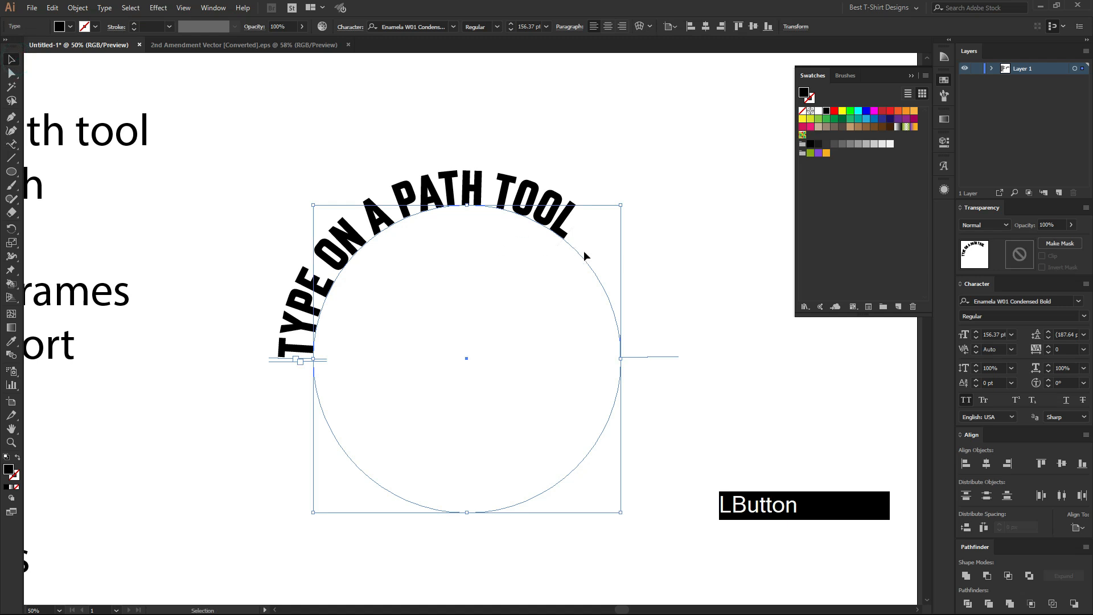
scroll(391, 348, "up", 1)
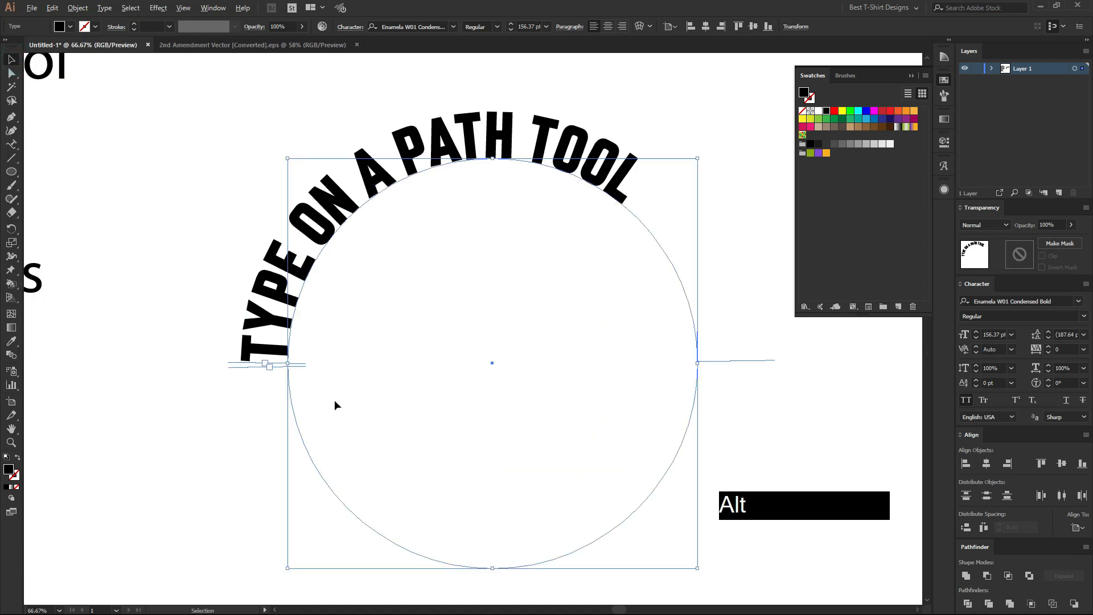
scroll(334, 400, "up", 1)
left_click_drag(526, 323, 439, 327)
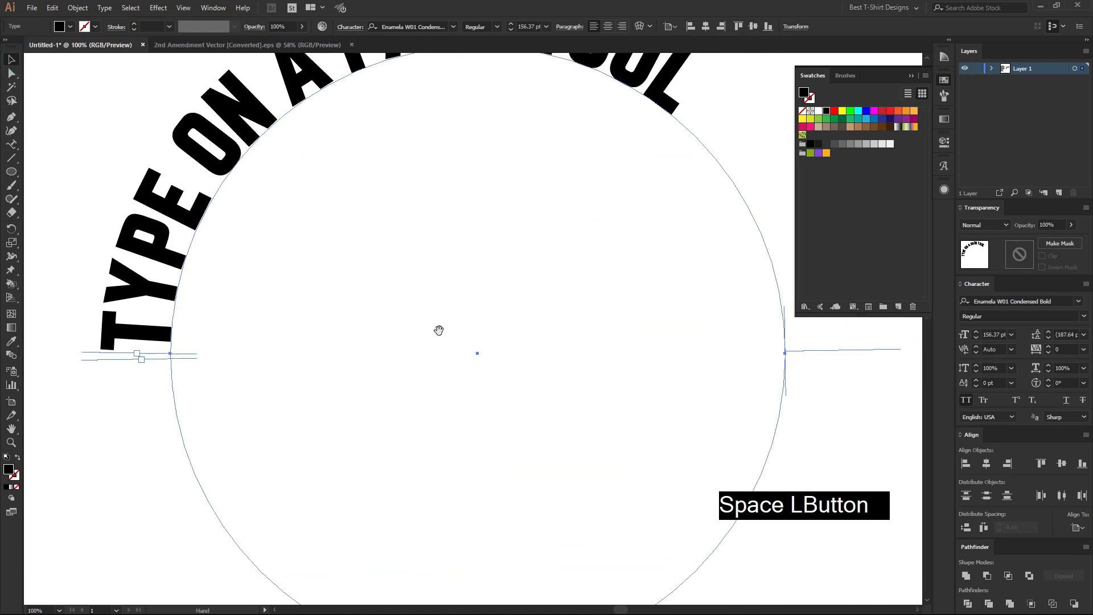
left_click(946, 78)
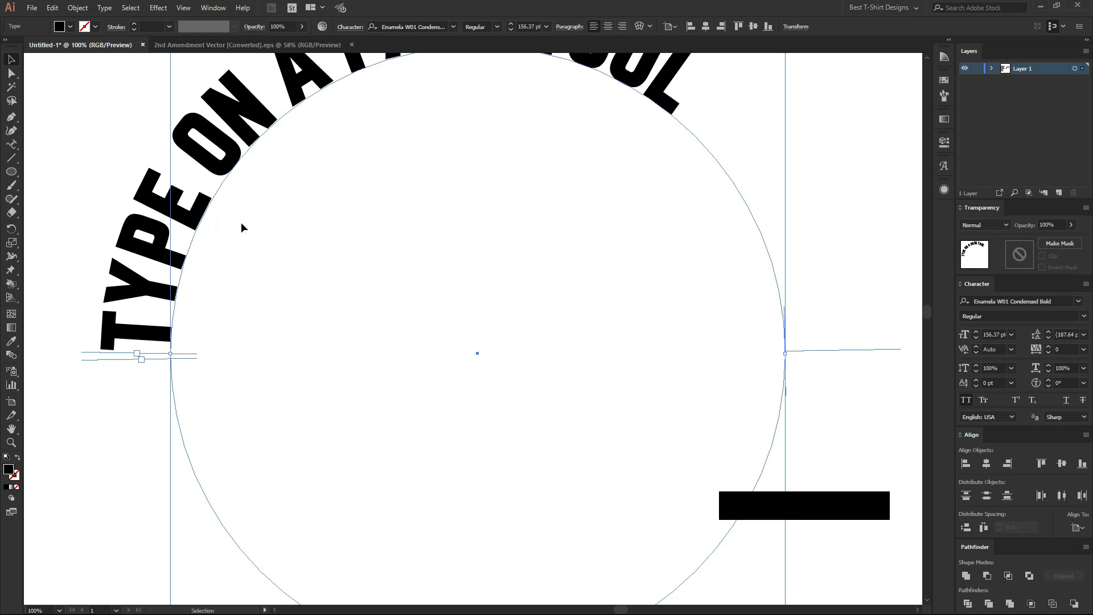
Extend the path text's end bracket to the circle's right anchor and centre-align the text over the arc.
scroll(402, 289, "down", 1, "alt")
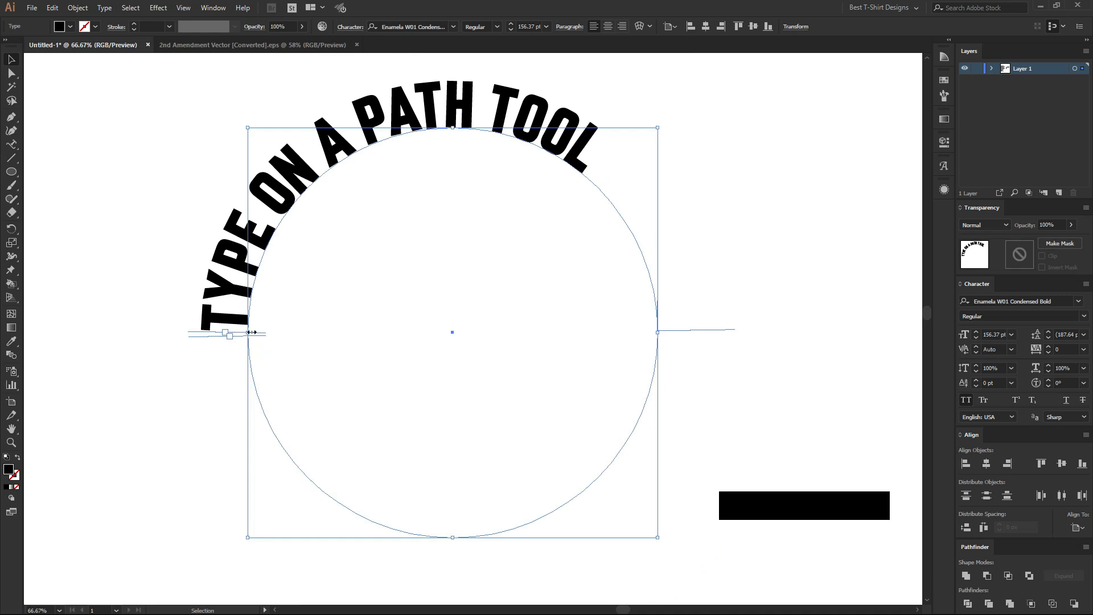
scroll(242, 336, "up", 1, "alt")
scroll(242, 336, "up", 3, "alt")
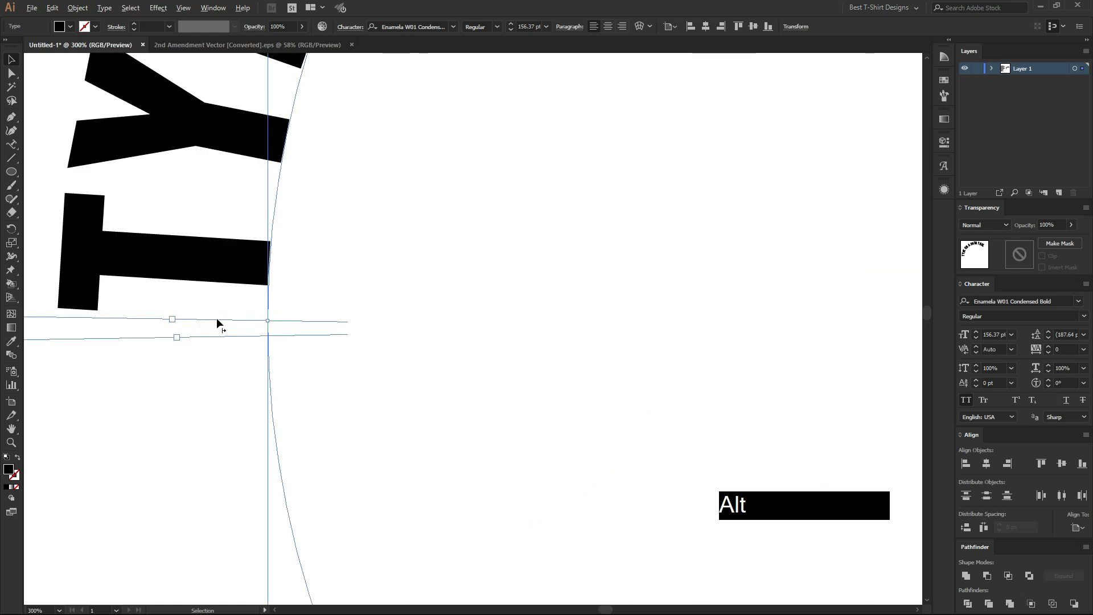
scroll(217, 319, "down", 4)
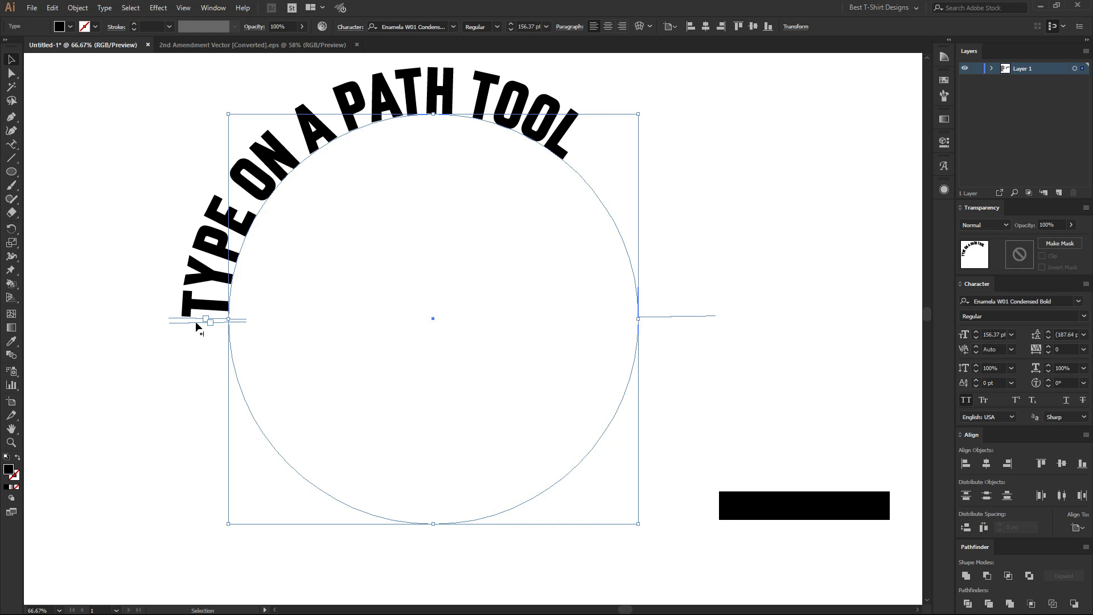
left_click_drag(195, 322, 711, 319)
left_click(608, 28)
scroll(474, 183, "up", 1)
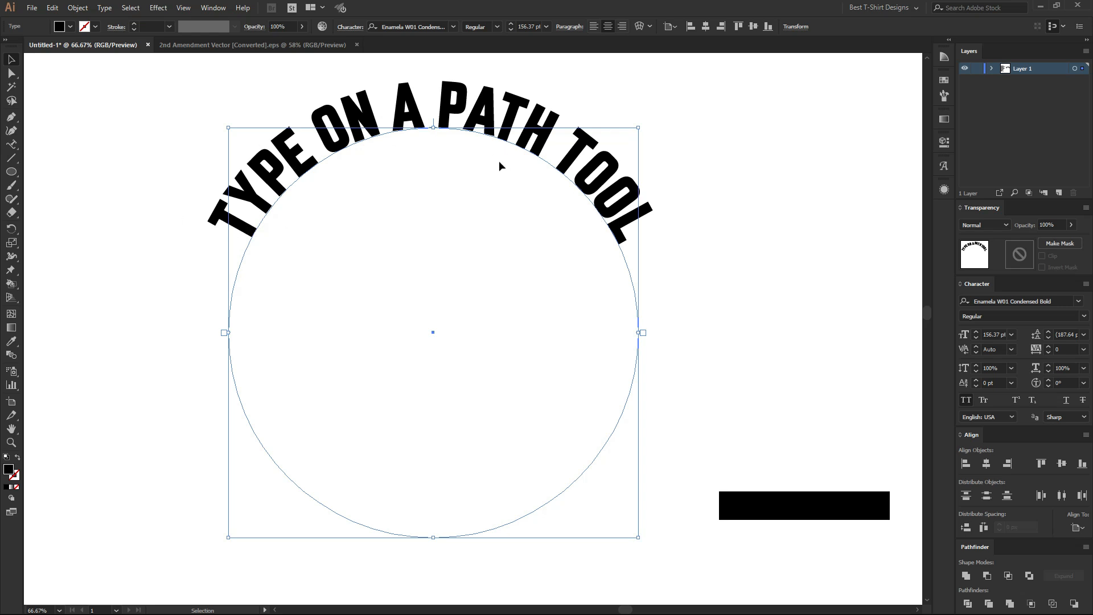
Duplicate the arched text in place and flip the copy along the inside of the circle's lower half.
scroll(426, 176, "down", 1)
key("Right")
key("Left")
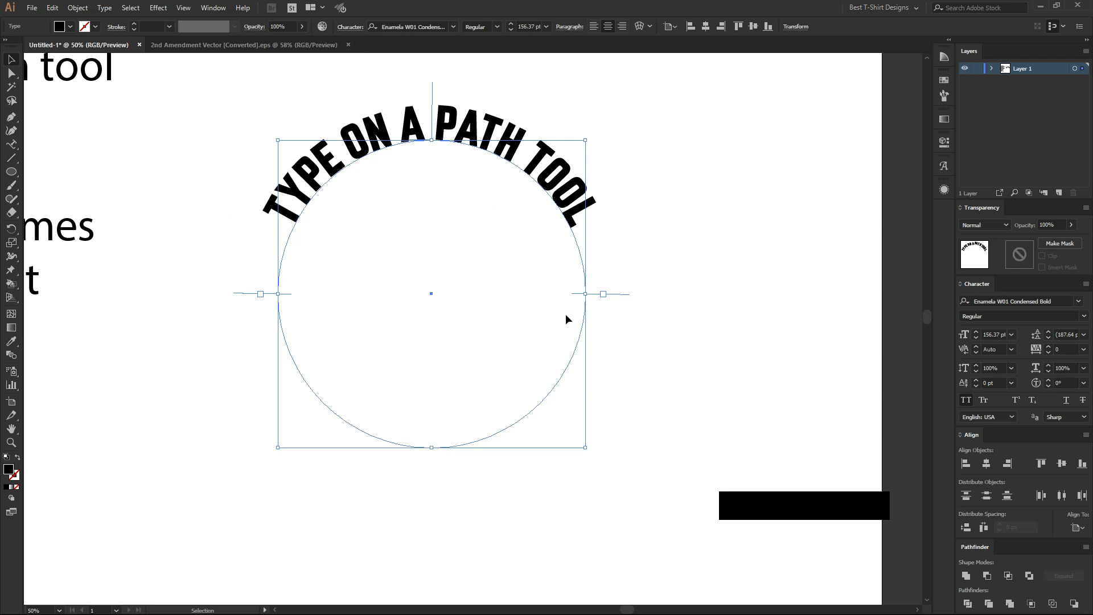
key("ctrl")
left_click_drag(431, 88, 441, 223)
left_click_drag(434, 176, 434, 441)
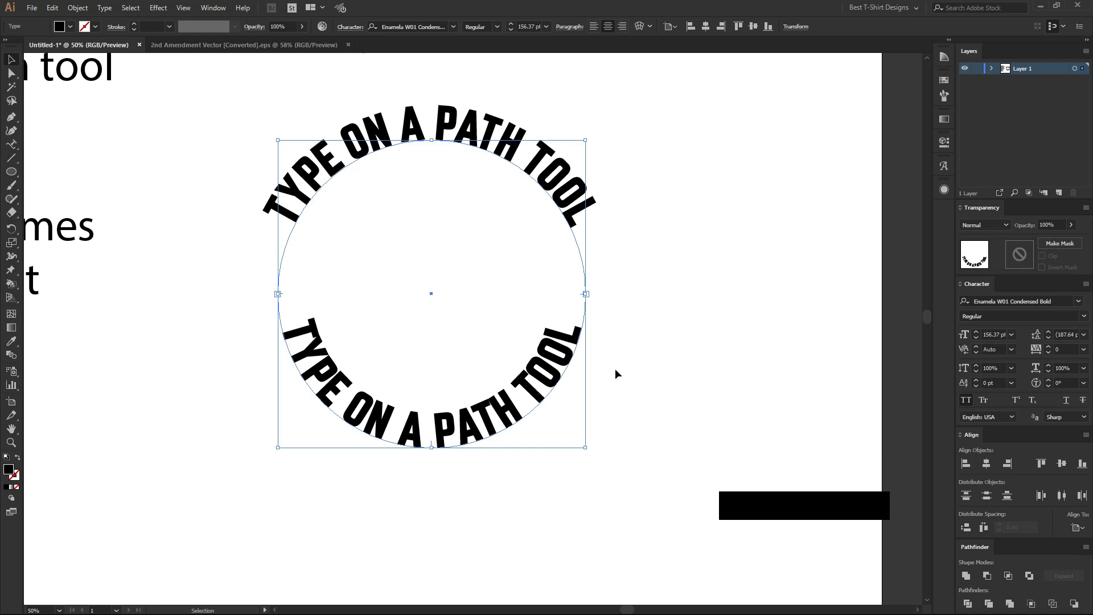
Flip the lower text to the outside of the circle with its centre bracket and deselect it.
key("Right")
key("Left")
left_click_drag(432, 409, 433, 480)
left_click(702, 370)
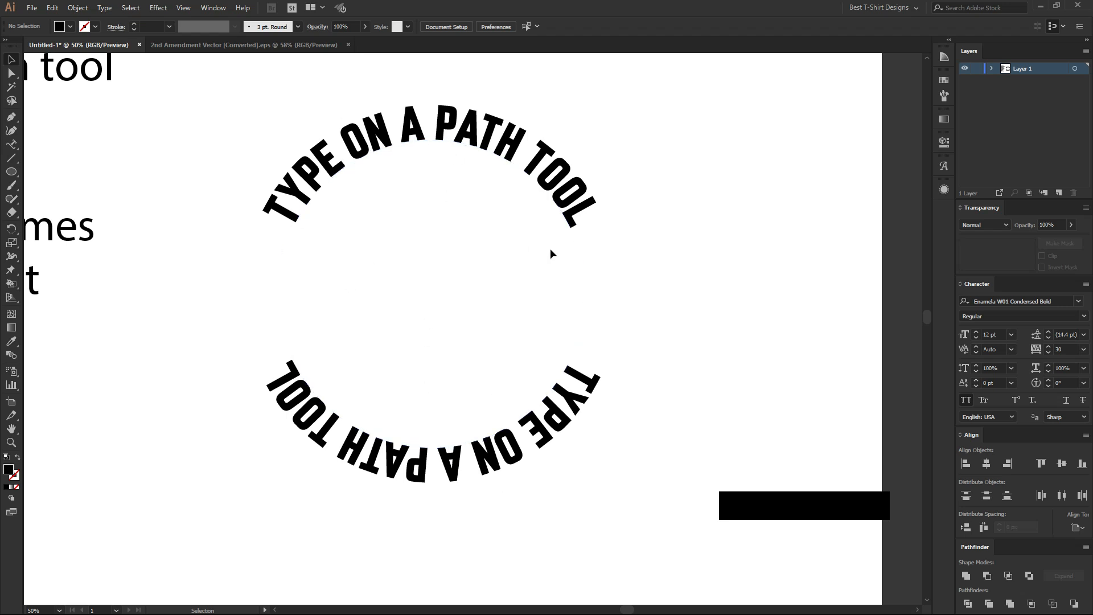
Flip the lower text back to the inside of the circle with its centre bracket and deselect it.
left_click(586, 397)
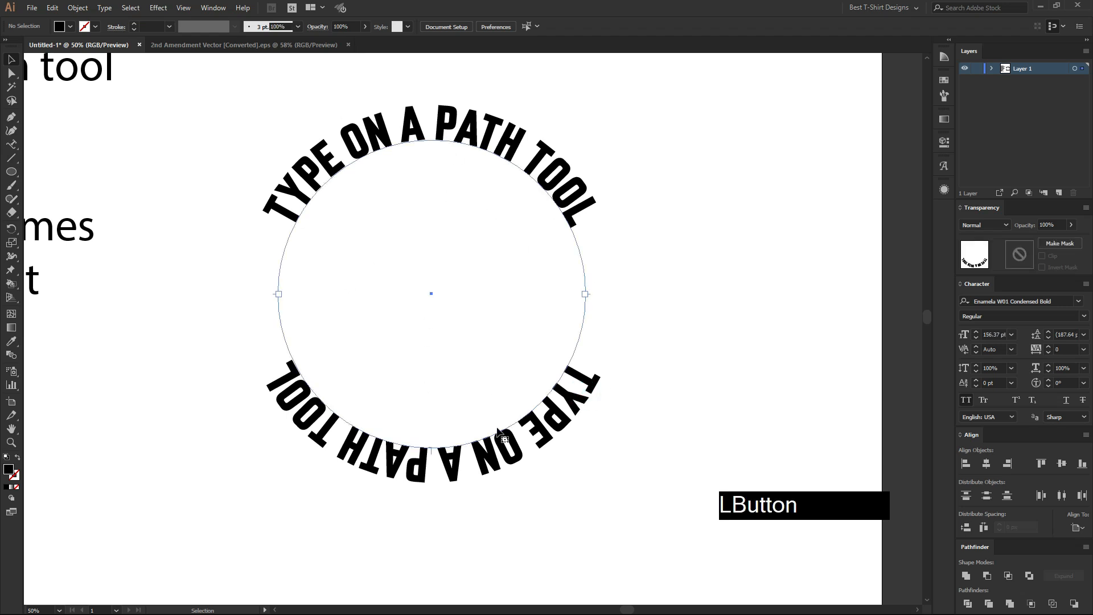
key("Right")
key("Left")
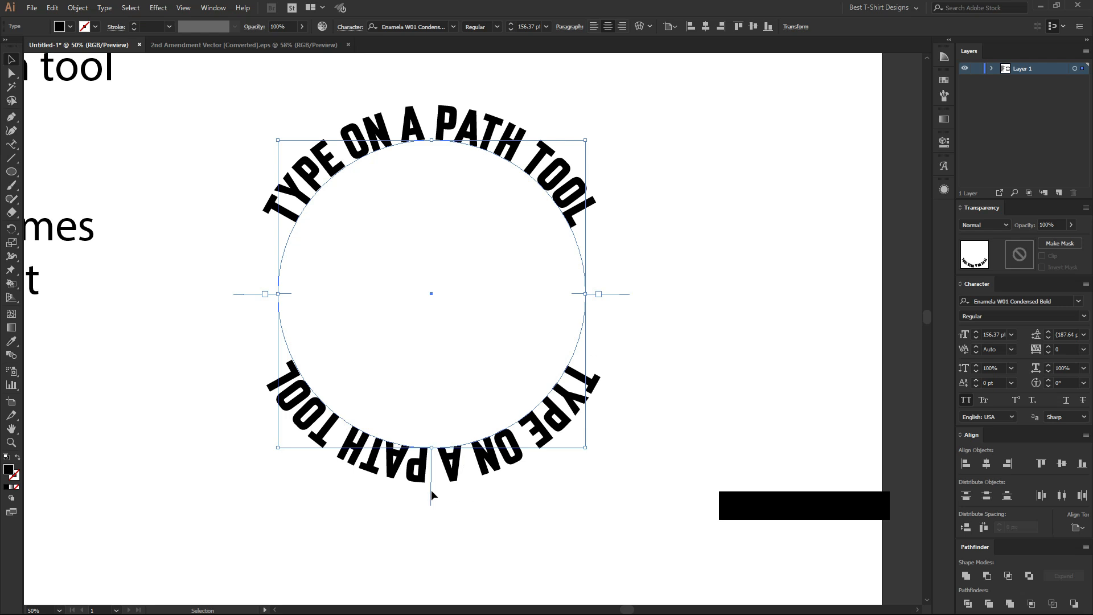
left_click_drag(430, 490, 434, 417)
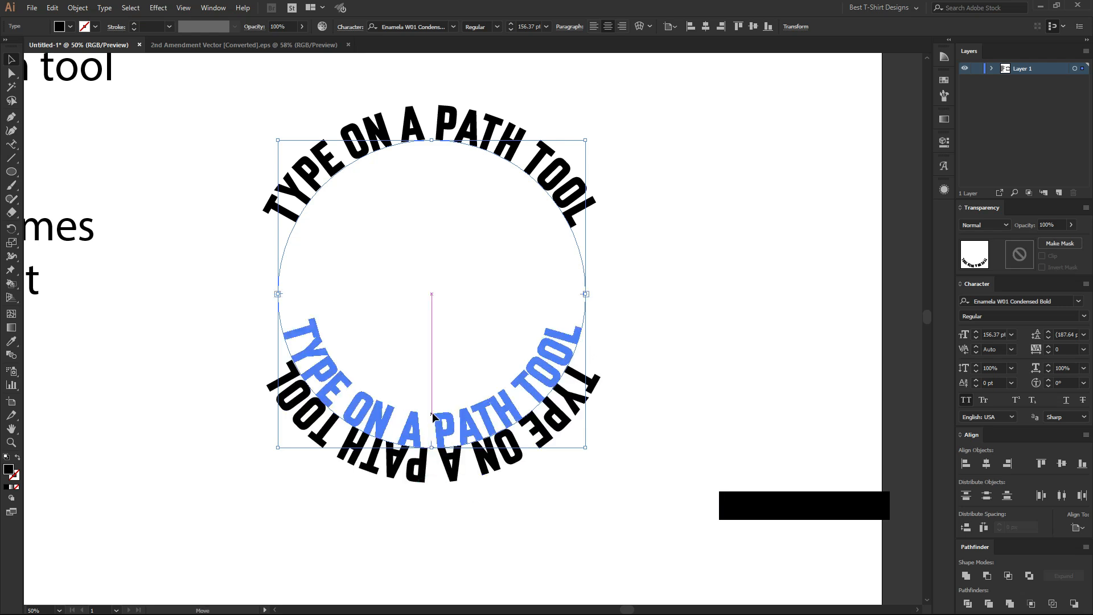
left_click(645, 415)
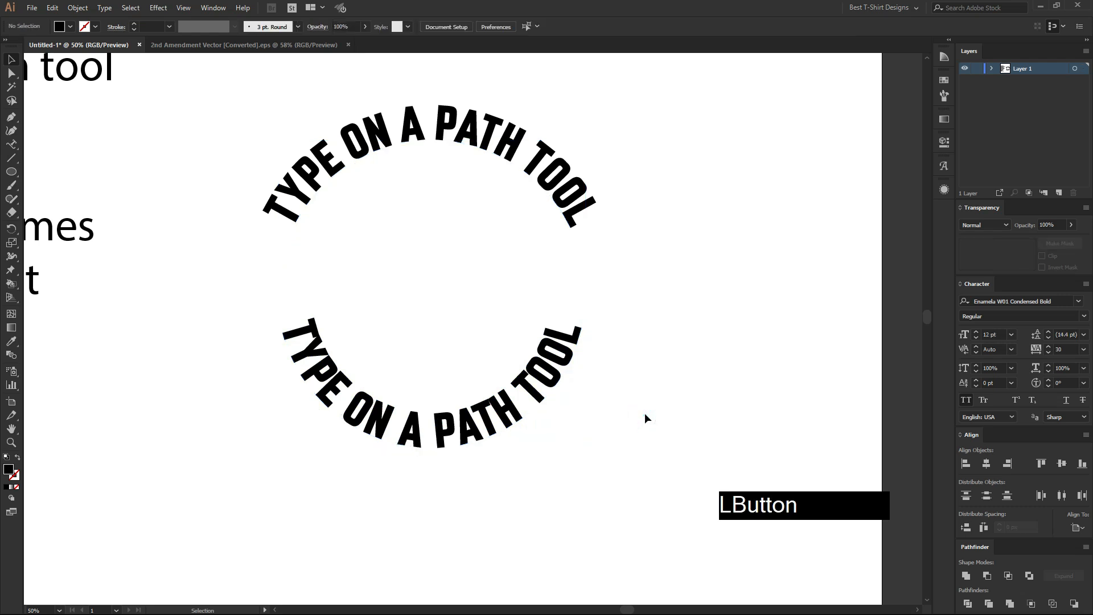
Compare how the upper and lower texts sit against the circle's path.
left_click(411, 153)
scroll(367, 105, "up", 2)
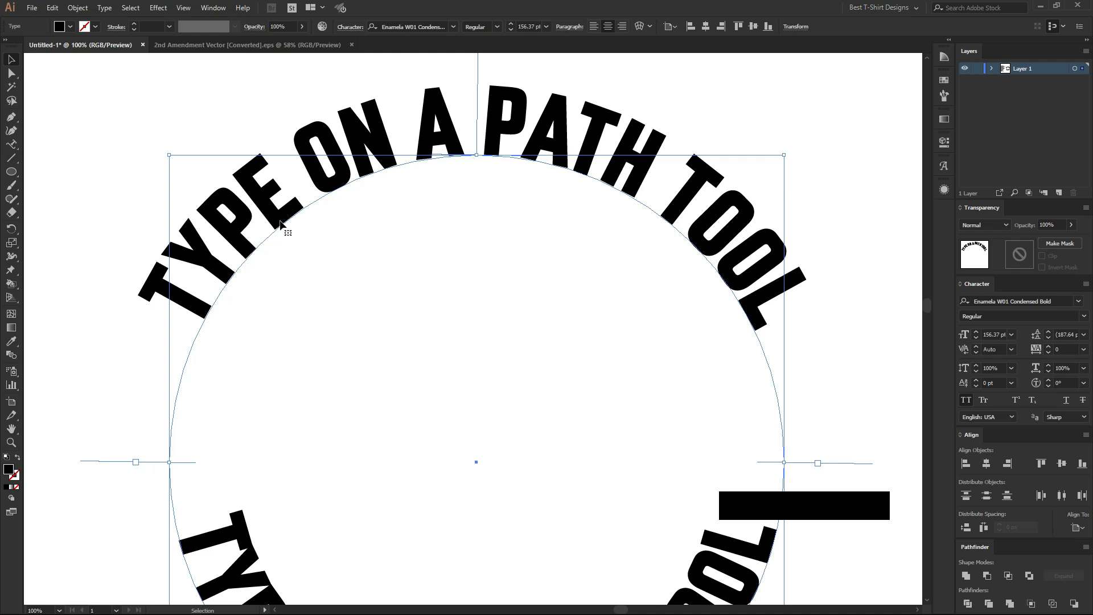
scroll(451, 223, "down", 5)
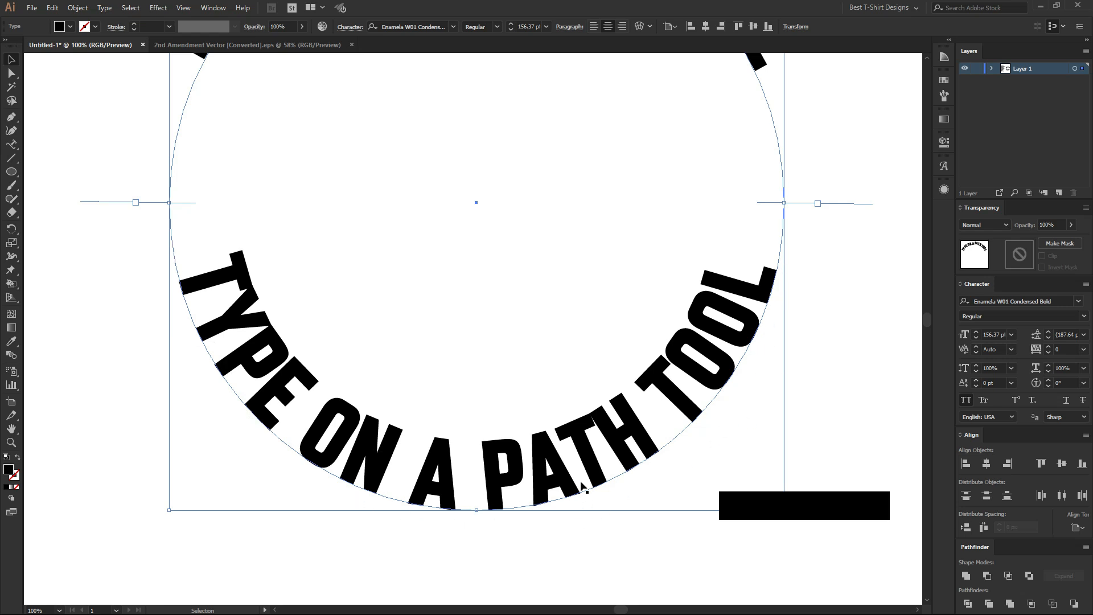
scroll(584, 487, "down", 1)
scroll(440, 481, "up", 1)
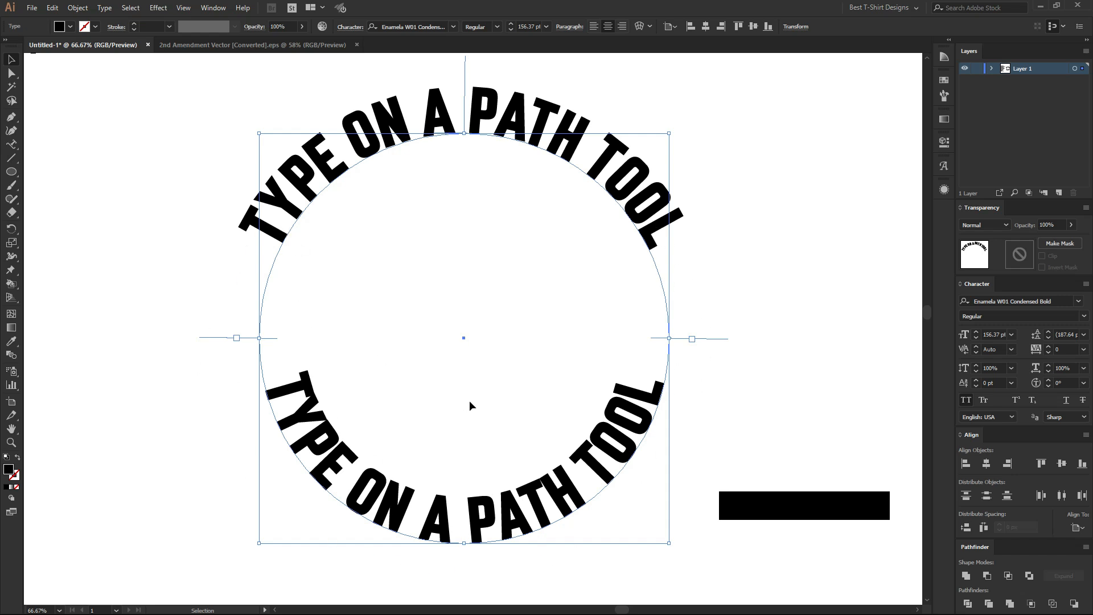
left_click(386, 110)
scroll(383, 118, "up", 1)
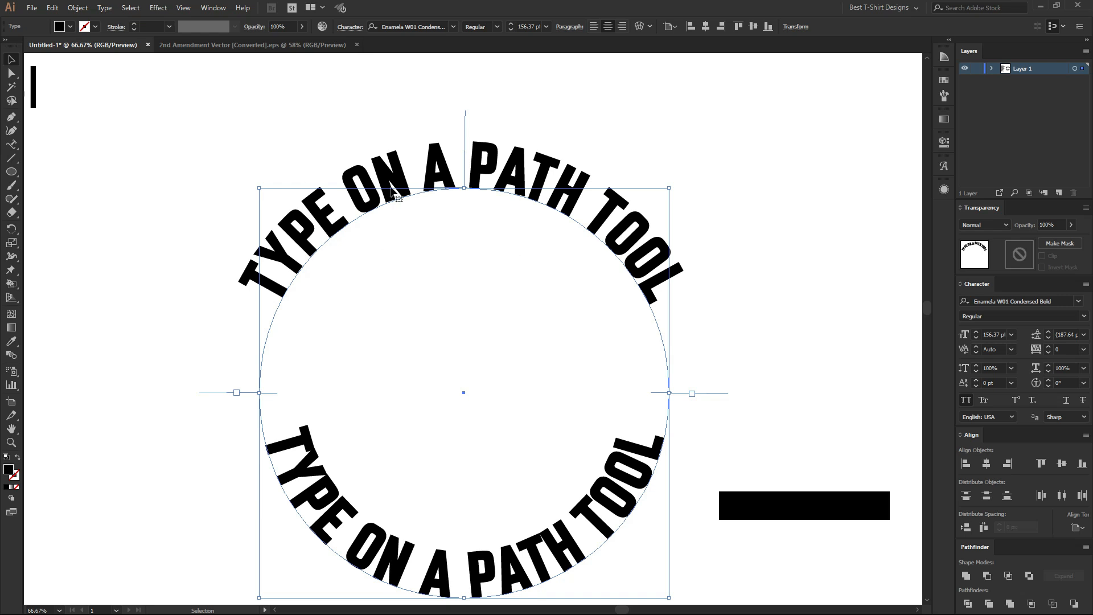
left_click(415, 178)
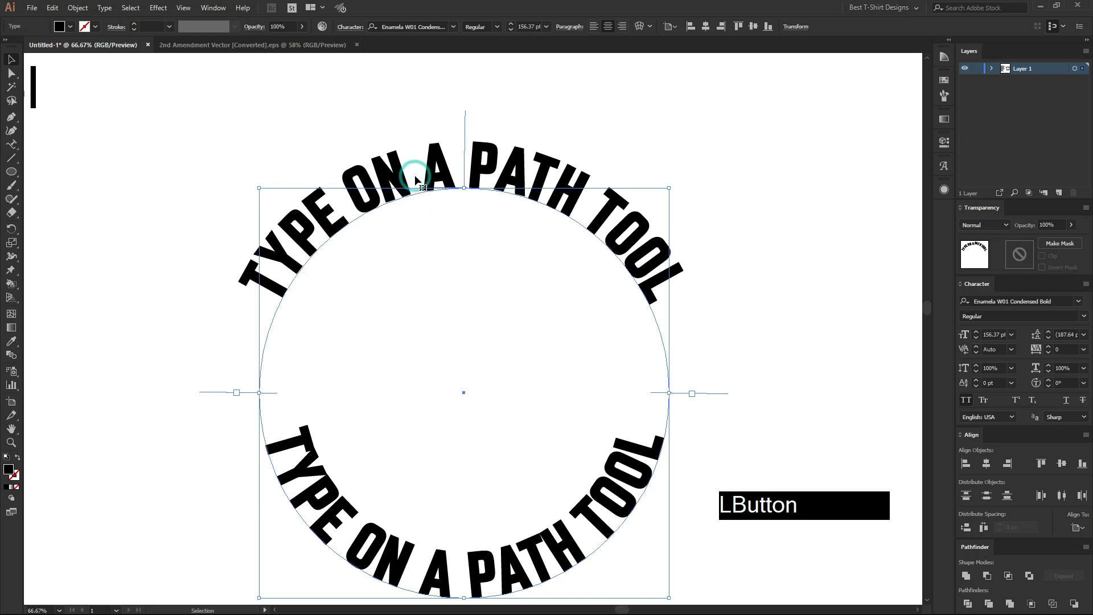
left_click(614, 484)
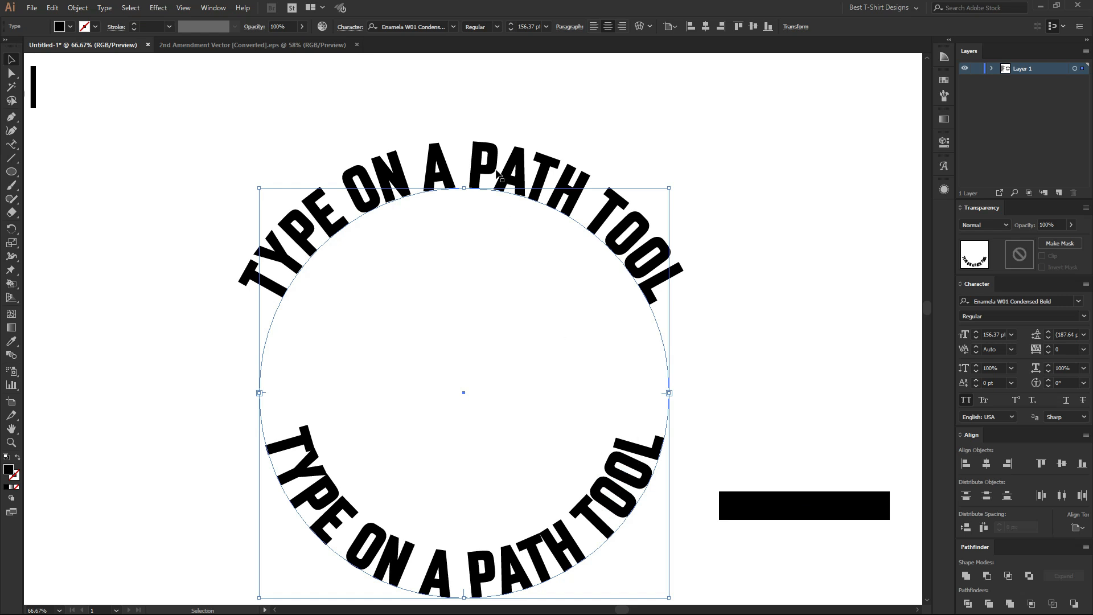
Set Align to Path to Center in the upper text's Type on a Path Options, with the preview enabled.
left_click(497, 150)
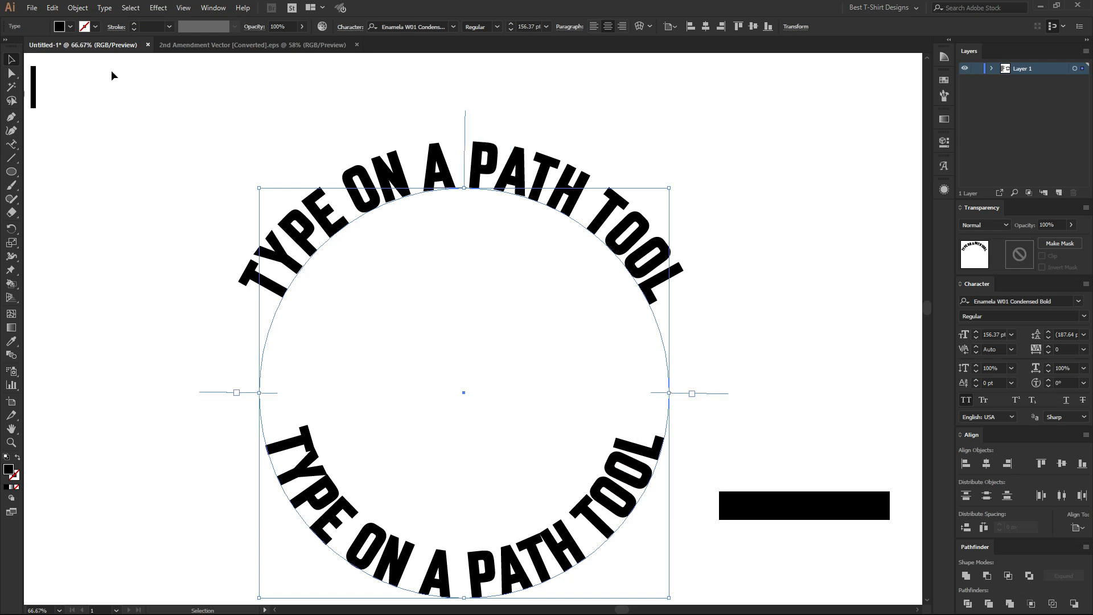
left_click(106, 8)
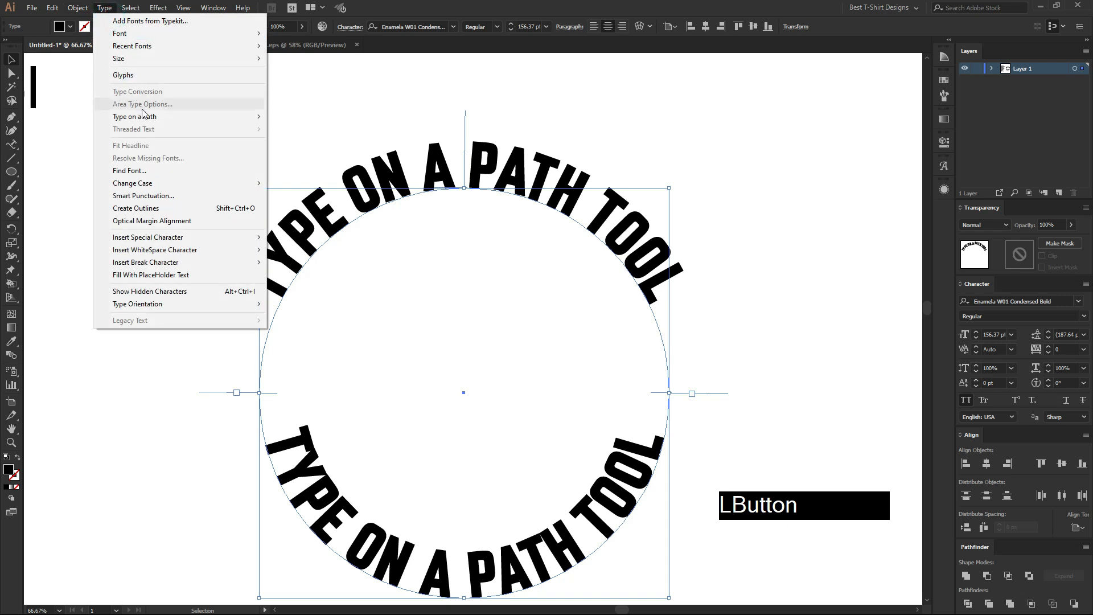
mouse_move(149, 119)
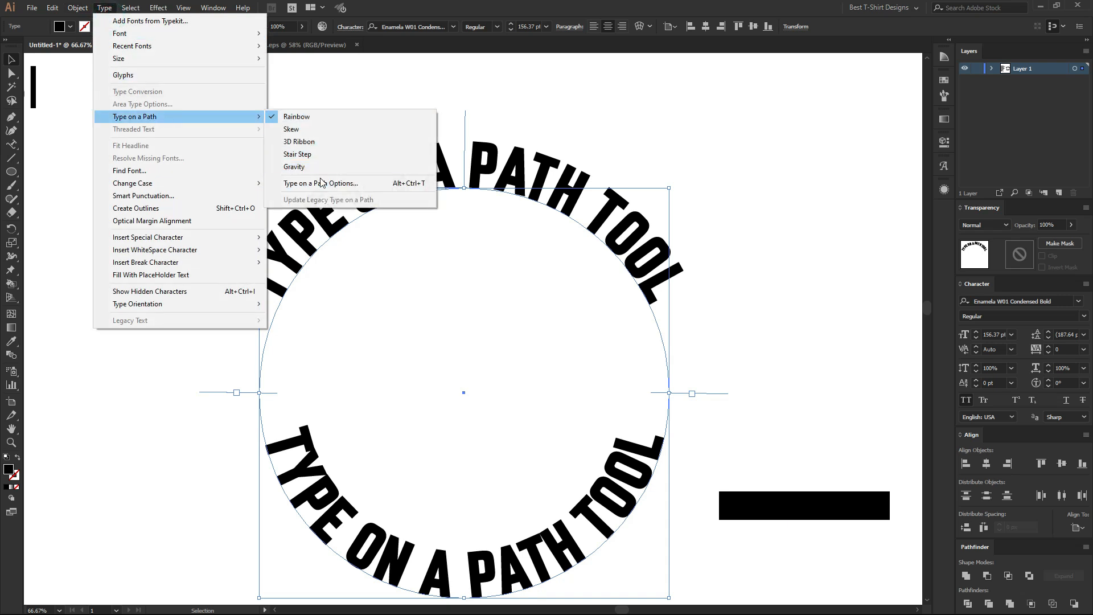
left_click(410, 189)
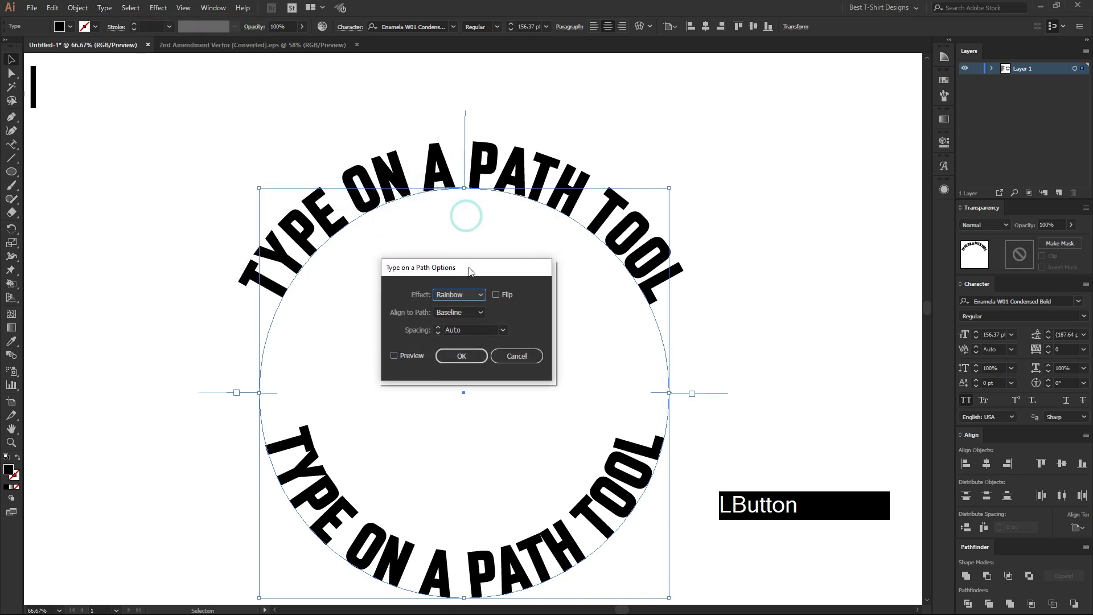
left_click(411, 356)
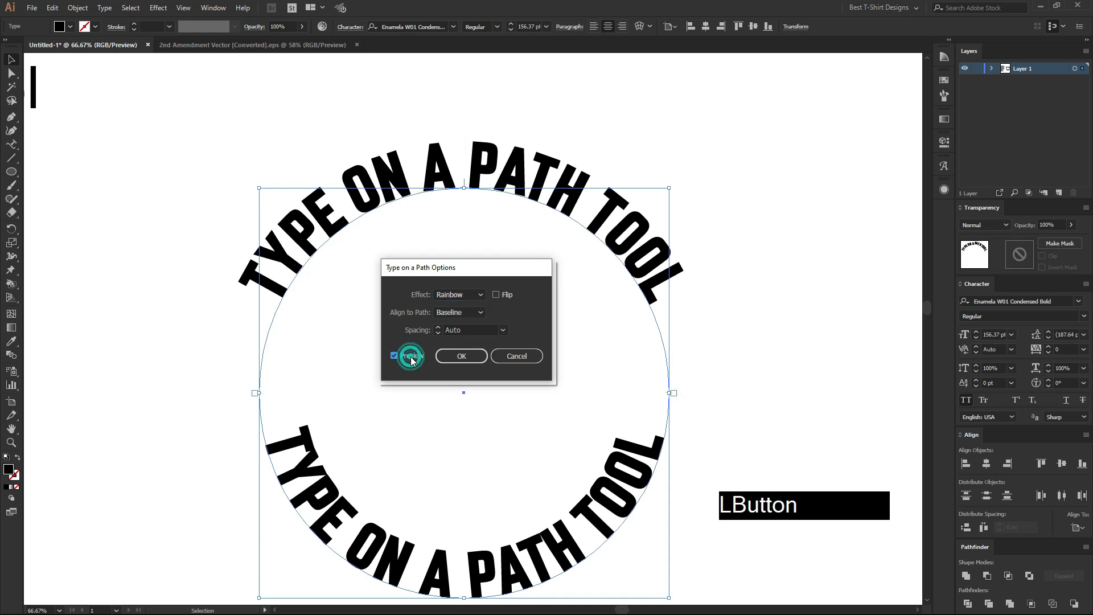
left_click(452, 314)
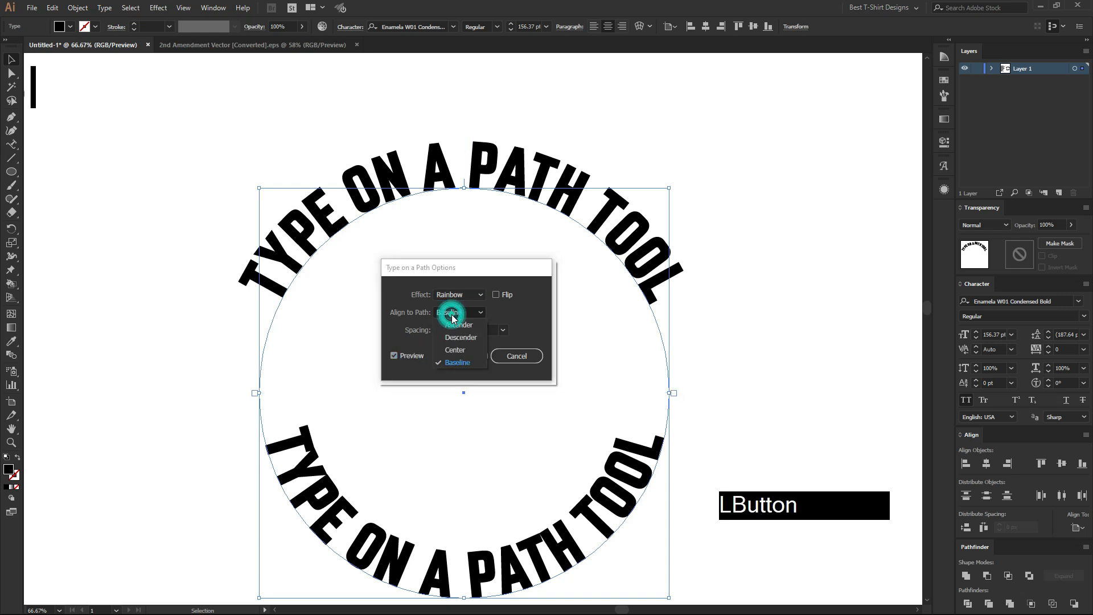
left_click(463, 351)
left_click(462, 361)
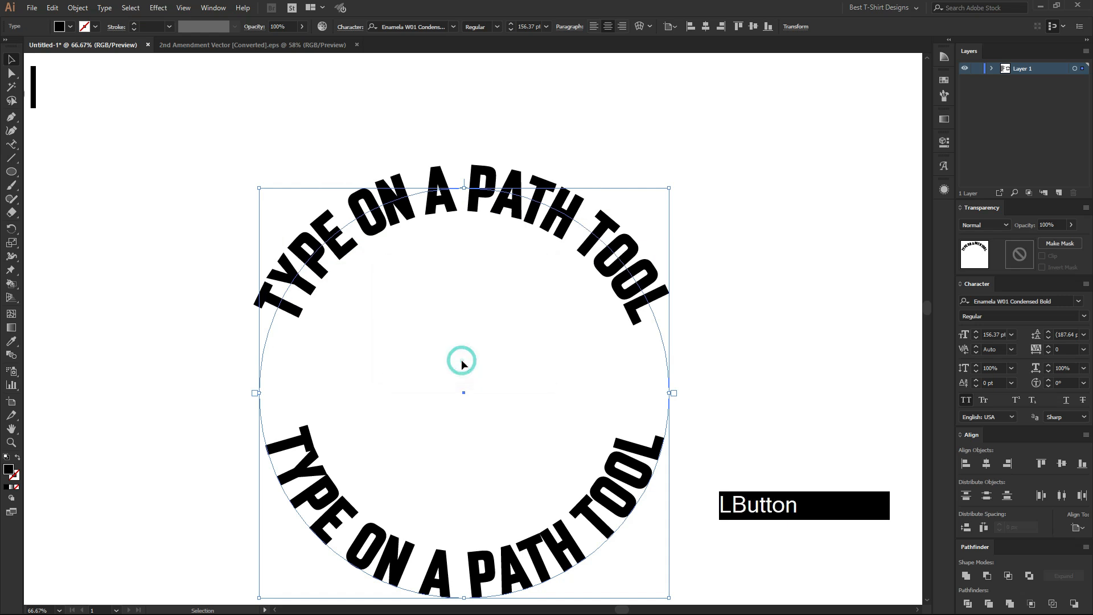
Delete the lower copy of the text from the circle.
scroll(468, 307, "up", 1)
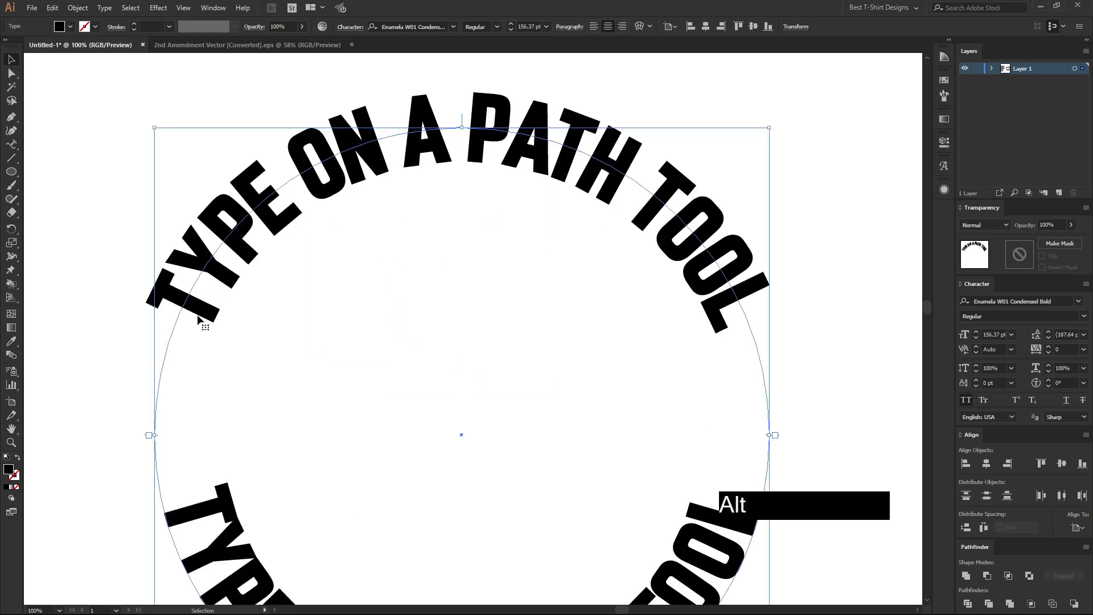
scroll(423, 113, "down", 1)
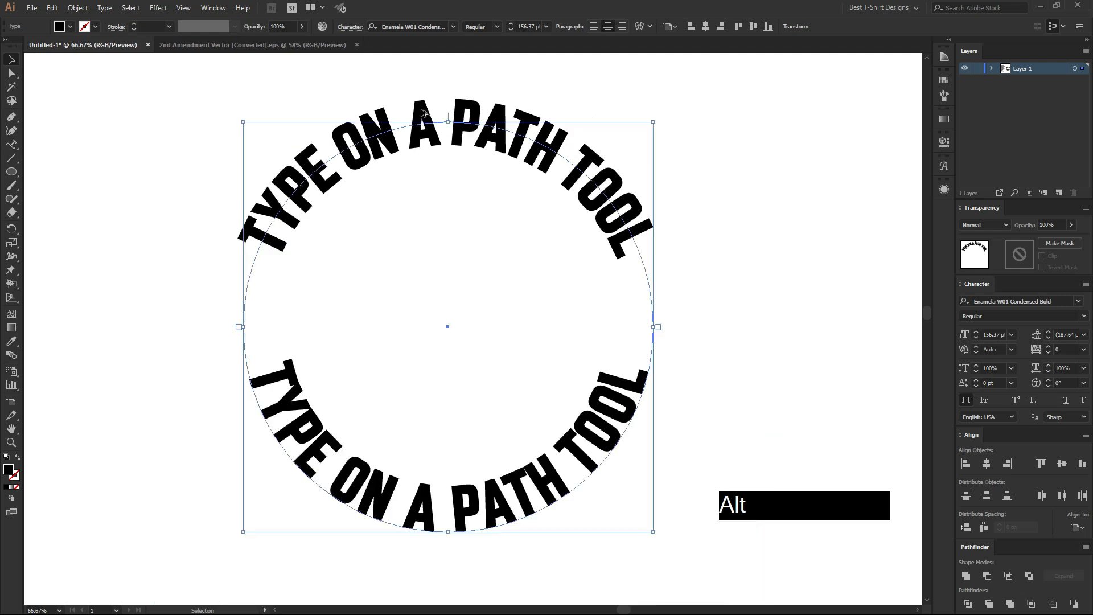
scroll(405, 269, "down", 1)
left_click_drag(499, 421, 750, 393)
key("Delete")
Copy the path-centred upper text in place and flip the copy to the circle's lower half.
left_click(497, 248)
left_click_drag(497, 249, 508, 266)
key("ctrl+c")
key("ctrl+f")
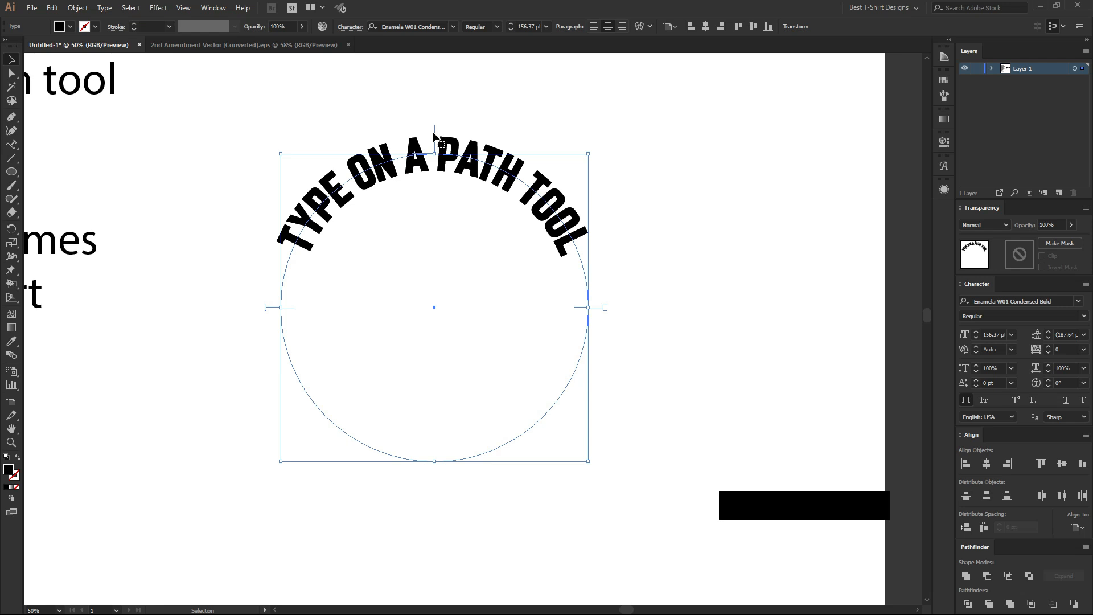
left_click_drag(435, 139, 432, 455)
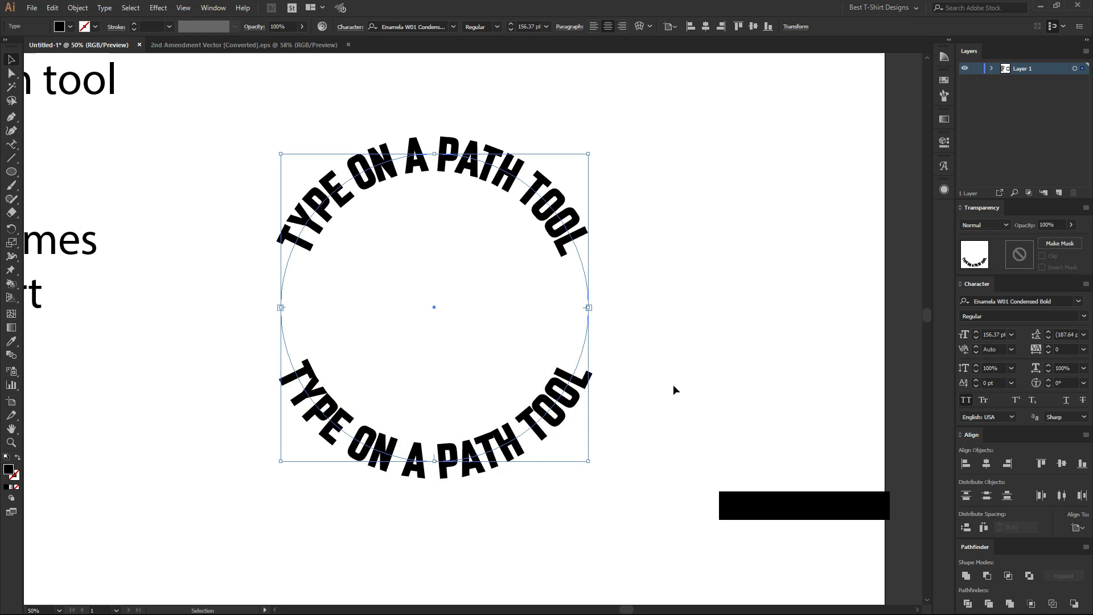
left_click(689, 370)
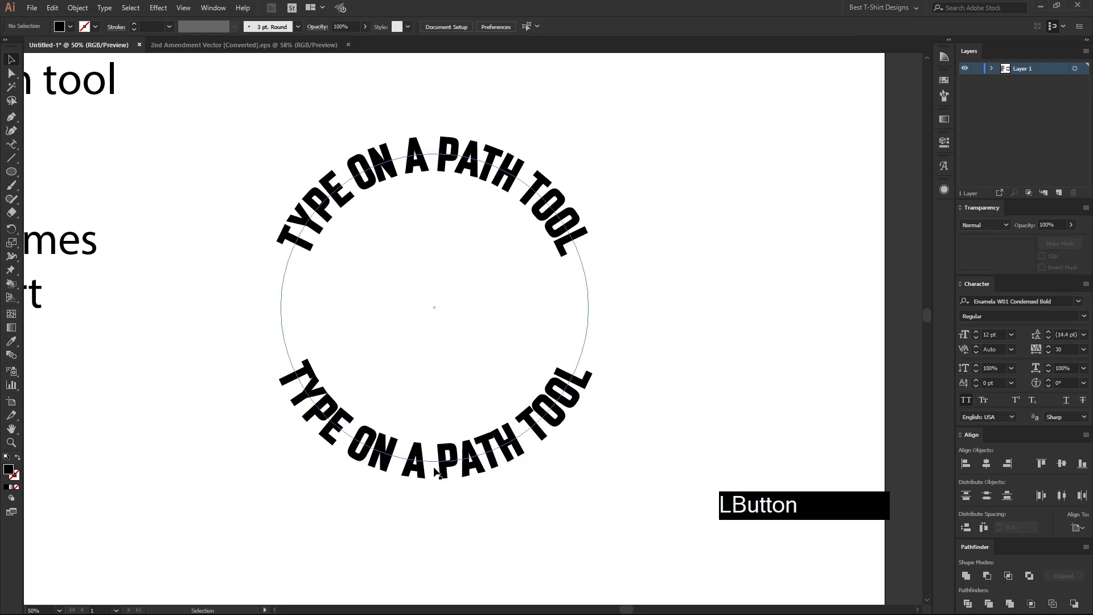
Set the tracking of the upper arched text to 30.
left_click(382, 164)
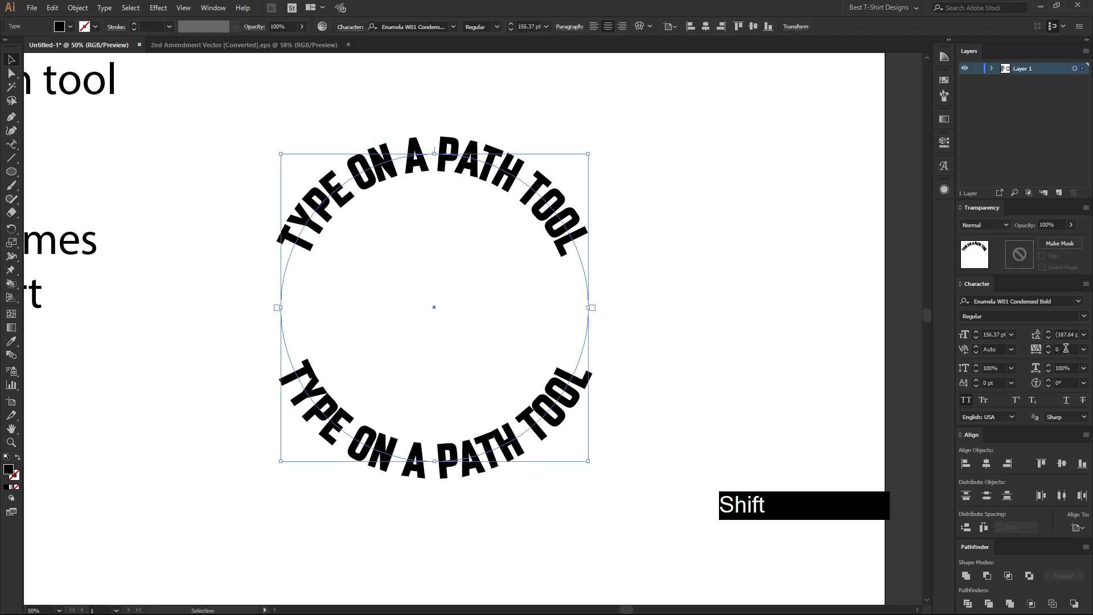
key("shift+Up")
key("shift+Up")
key("shift+Up")
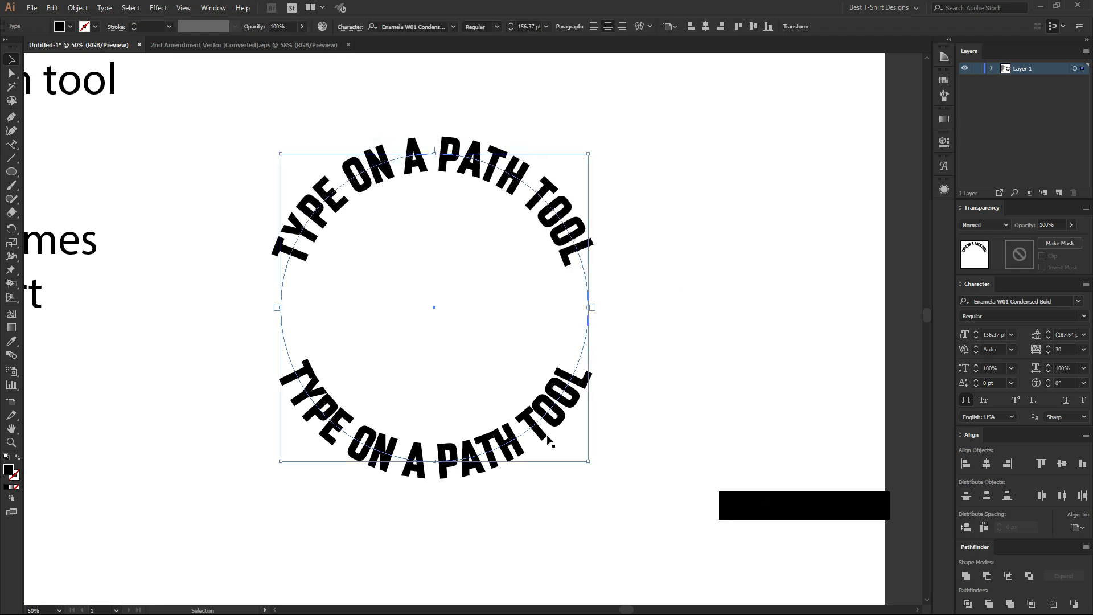
Set the tracking of the lower arched text to 30.
left_click(548, 440)
key("shift+Up")
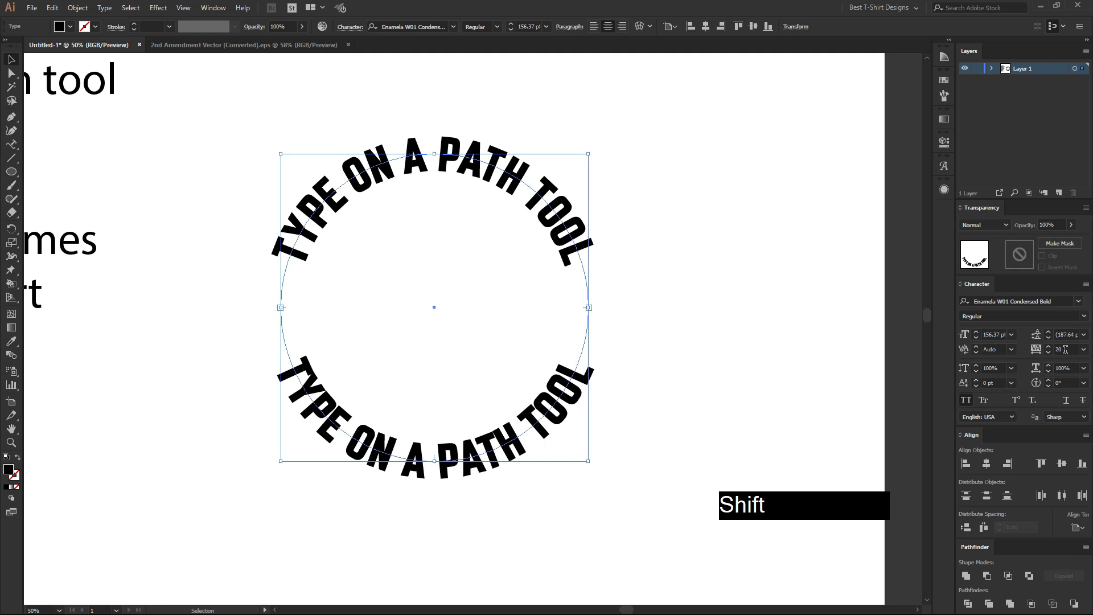
key("shift+Up")
key("shift+Up")
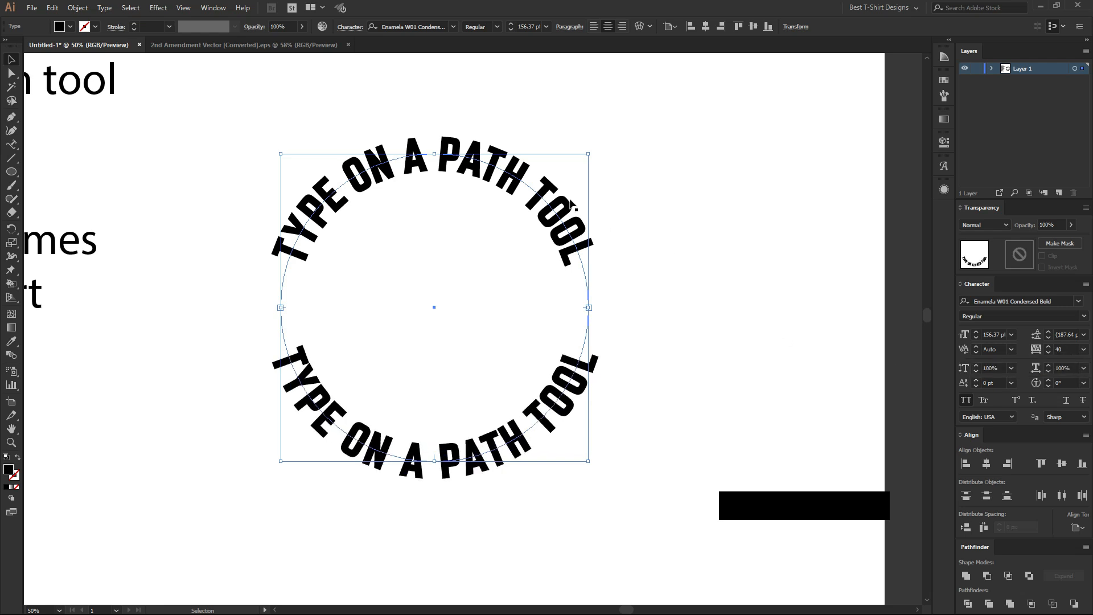
left_click(550, 196)
left_click(546, 394)
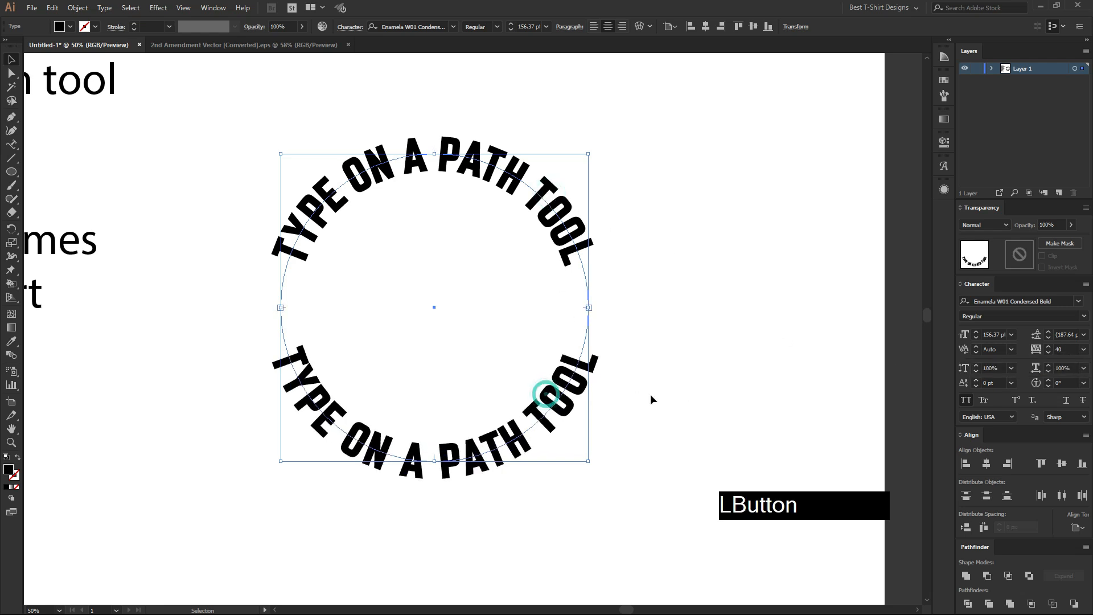
key("shift+Down")
left_click(624, 340)
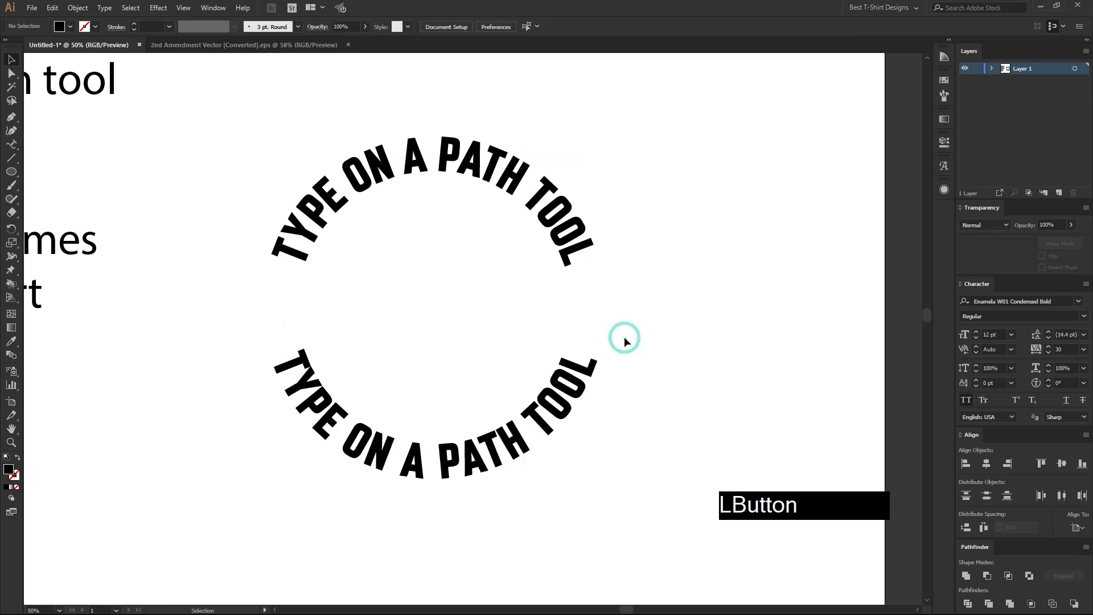
Reduce the font size of both arched texts to 140 pt.
left_click_drag(396, 100, 569, 489)
scroll(525, 26, "down", 2)
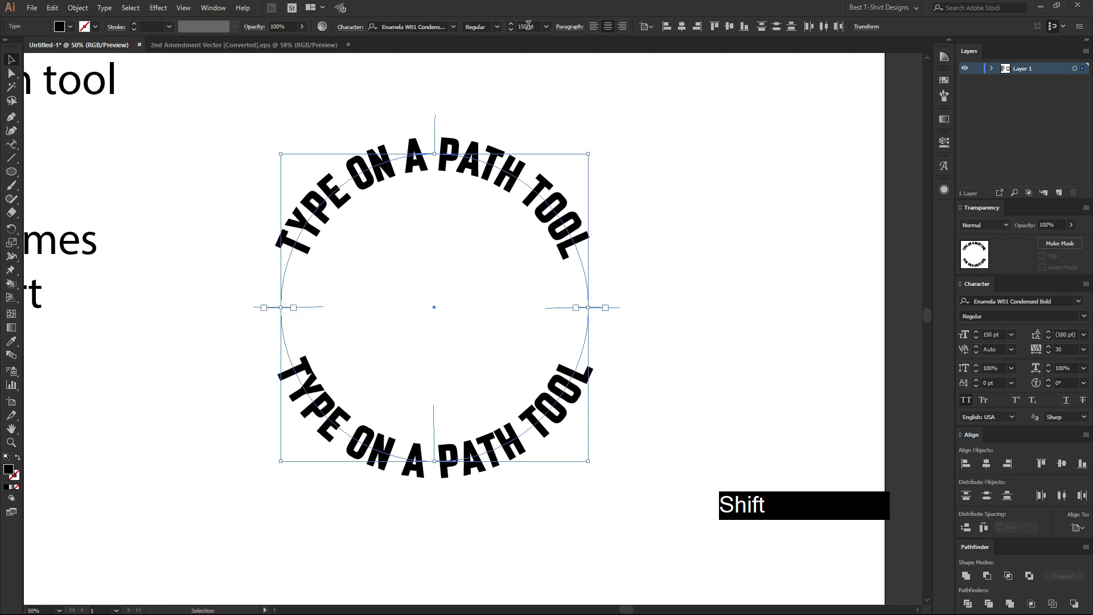
left_click(656, 146)
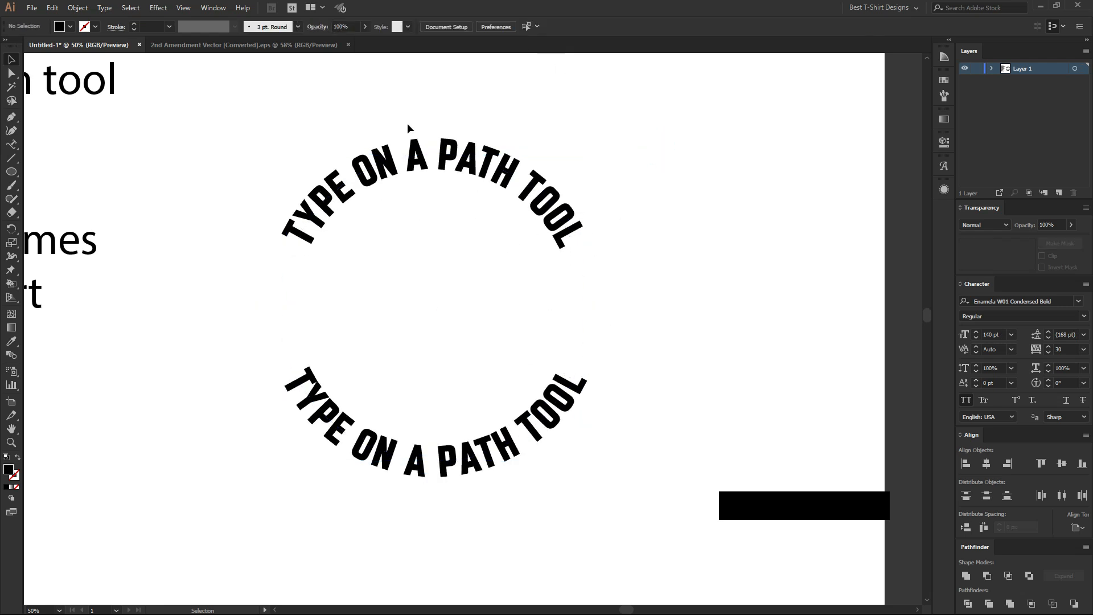
Draw a 920 px circle centred inside the arched texts and give it a 20 pt black stroke with no fill.
left_click(439, 269)
left_click(13, 169)
left_click_drag(433, 308, 566, 401)
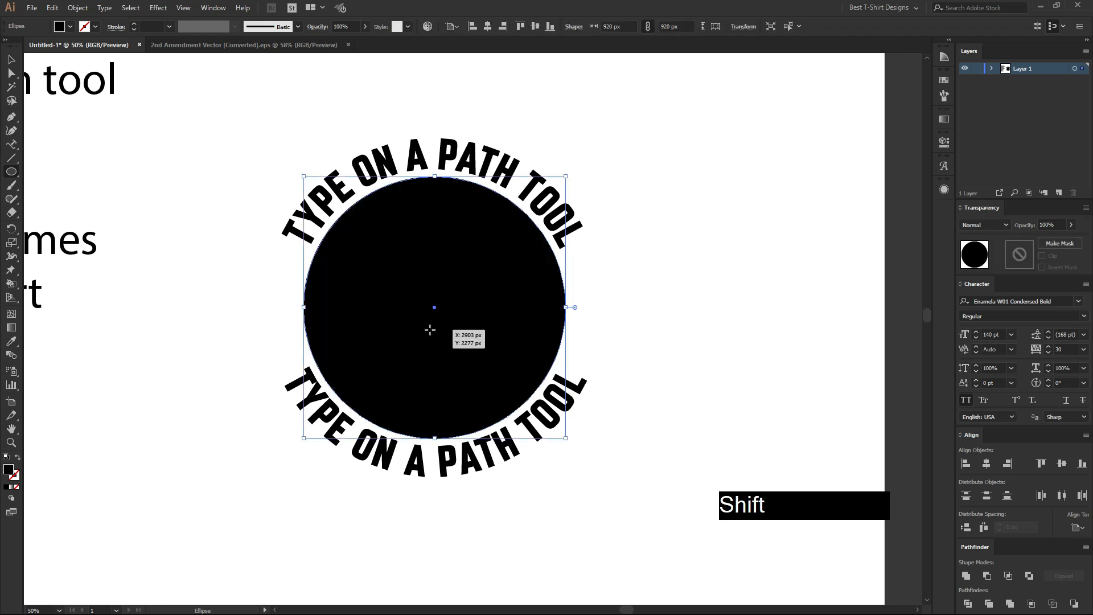
key("shift+x")
key("v")
scroll(157, 27, "up", 3)
scroll(158, 27, "down", 1)
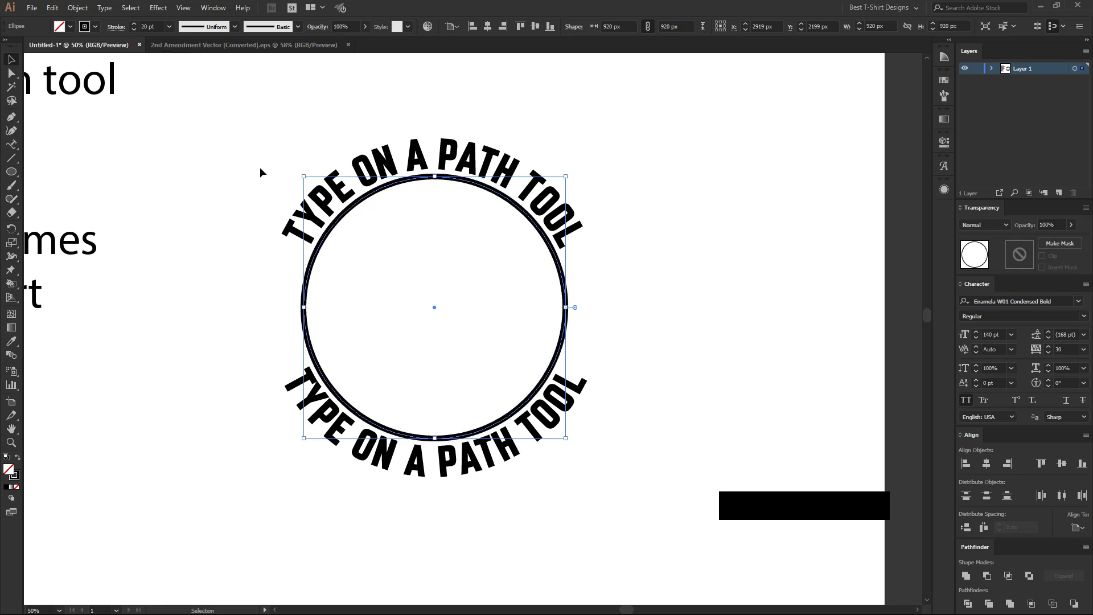
Align the centres of the inner ring and both arched texts.
left_click_drag(234, 112, 600, 475)
left_click(348, 26)
left_click(360, 38)
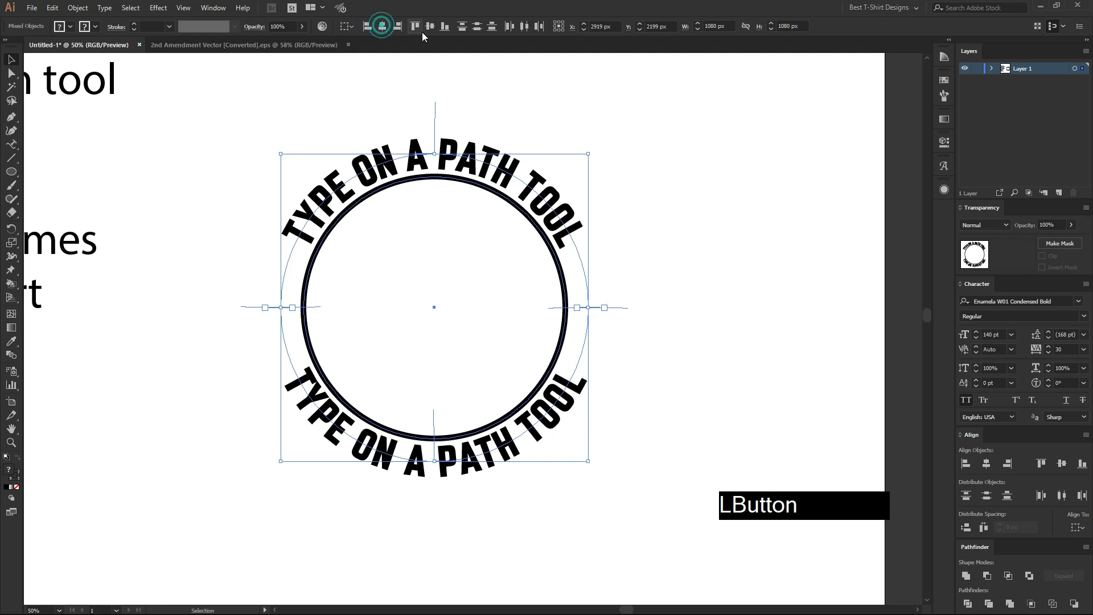
left_click(709, 336)
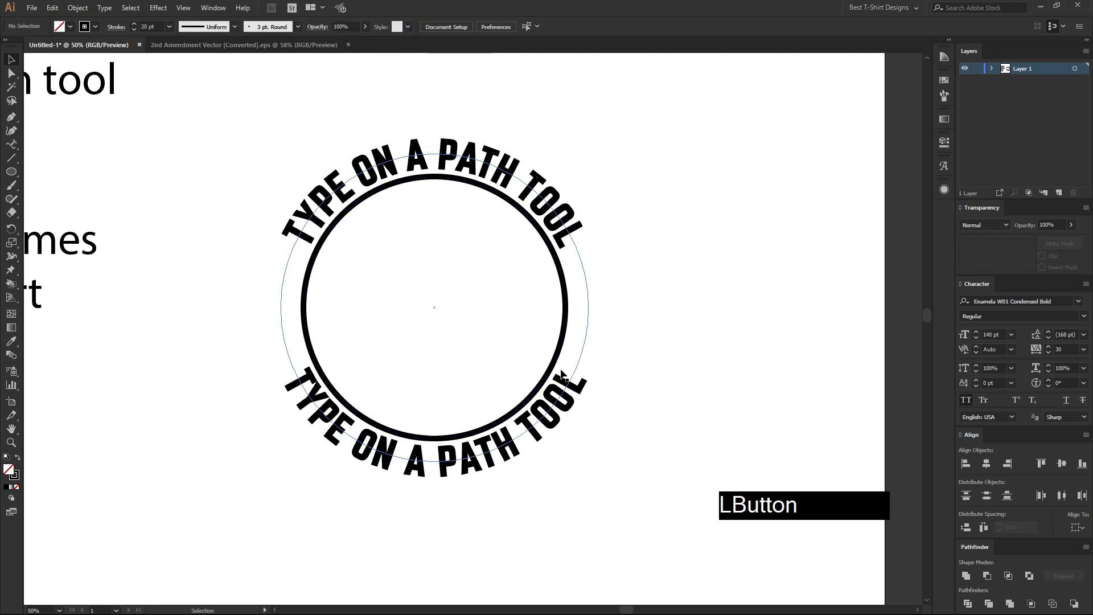
Copy the inner ring in place and scale the copy from its centre to 1252 px, enclosing the arched texts.
left_click(556, 361)
key("ctrl")
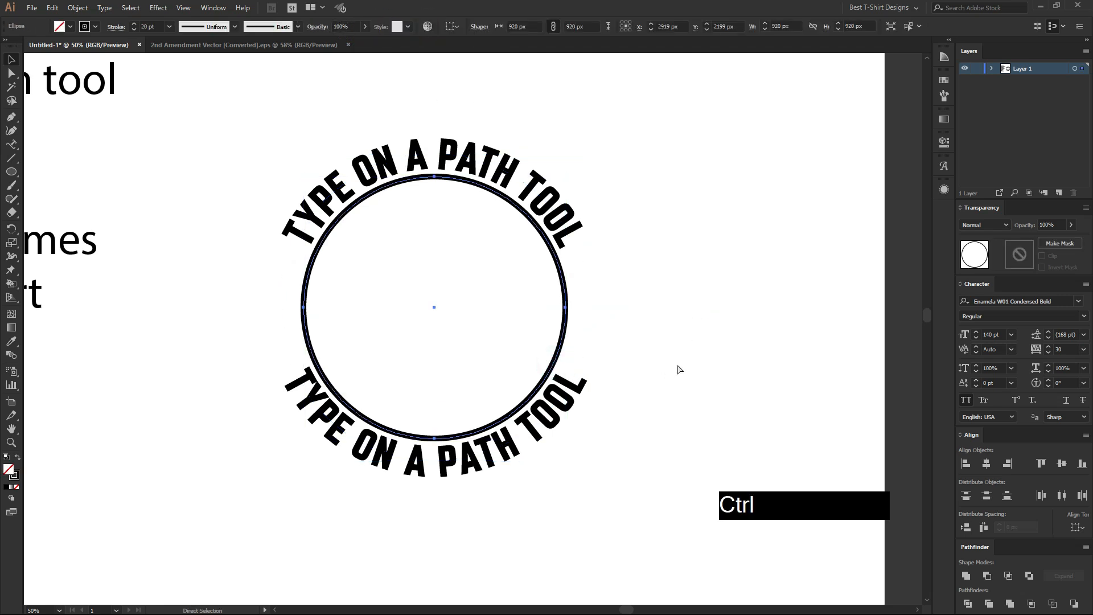
key("shift+alt")
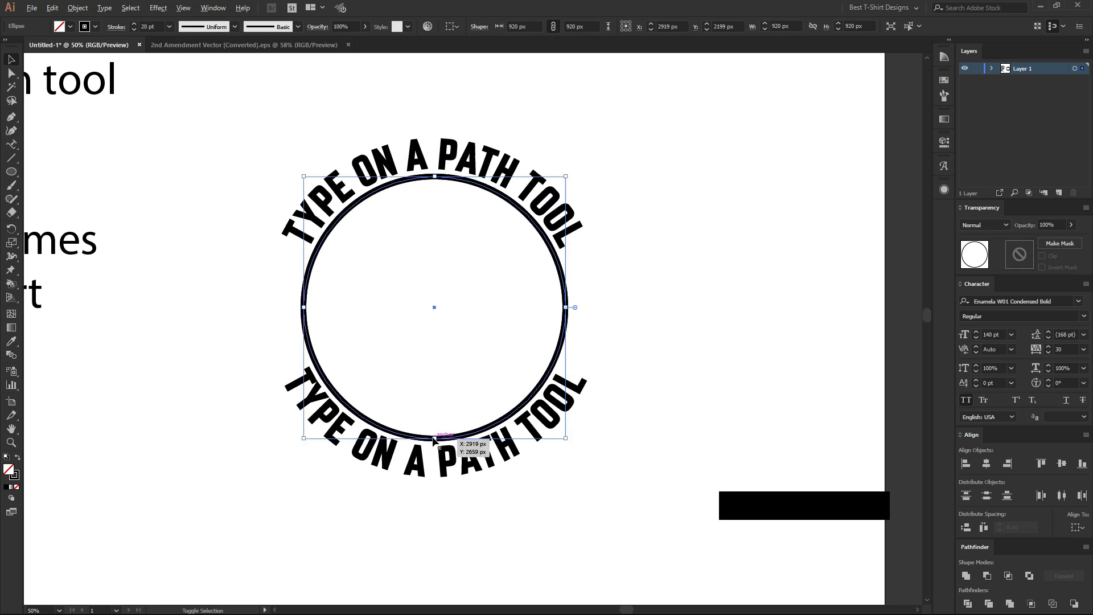
left_click_drag(435, 440, 446, 488)
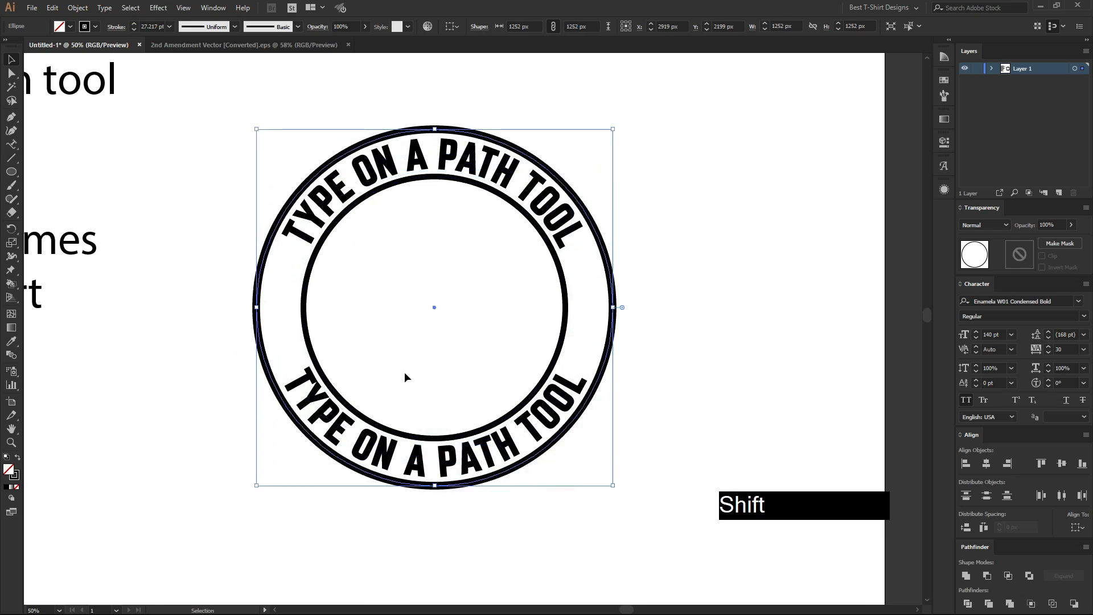
Match the outer ring's stroke to the inner ring's 20 pt stroke with the Eyedropper.
key("i")
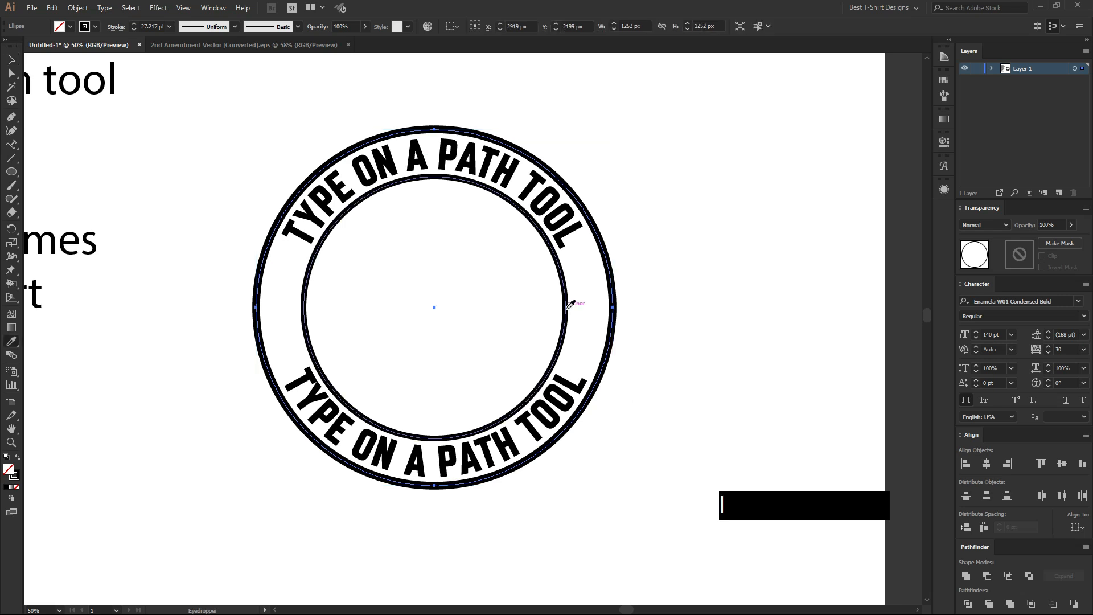
left_click(566, 308)
key("v")
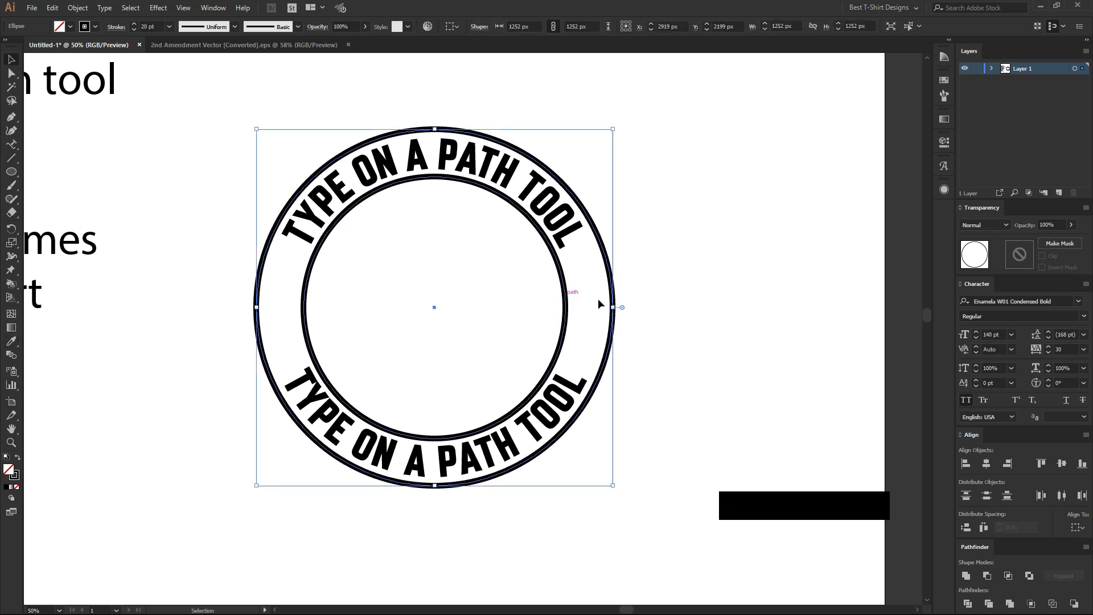
left_click(693, 345)
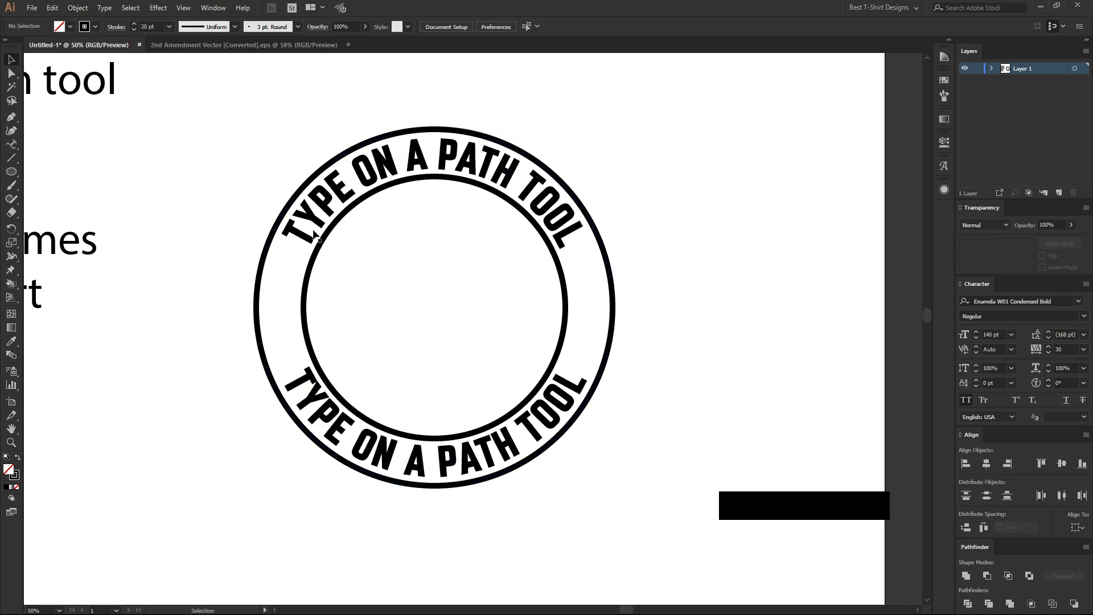
left_click(658, 288)
Move the numbered tool list farther away from the circular badge.
scroll(661, 292, "down", 1)
key("space")
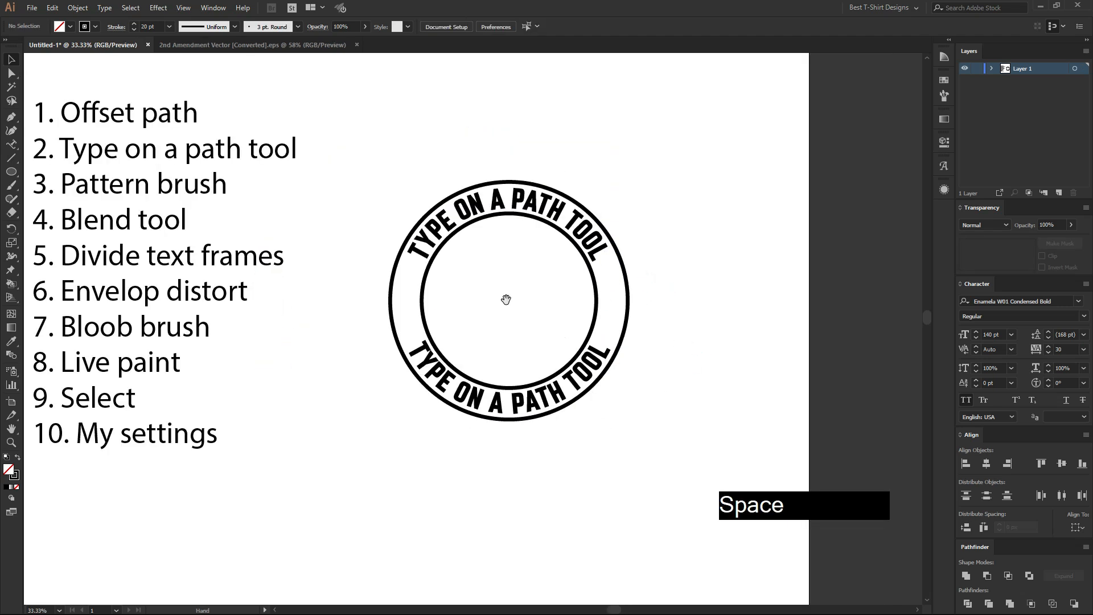
left_click_drag(505, 297, 597, 302)
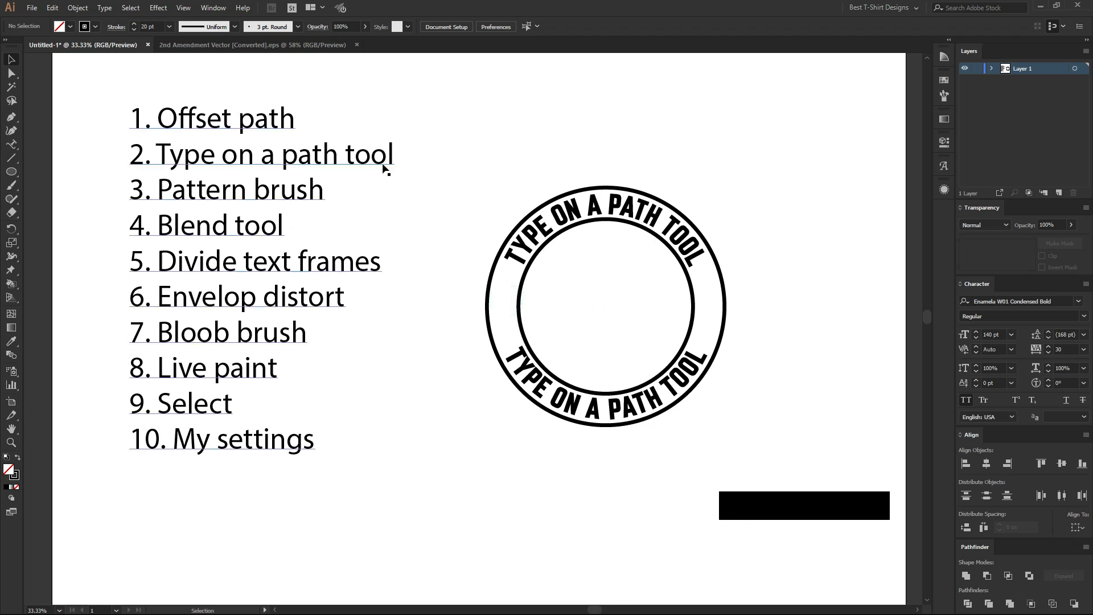
left_click_drag(383, 175, 364, 254)
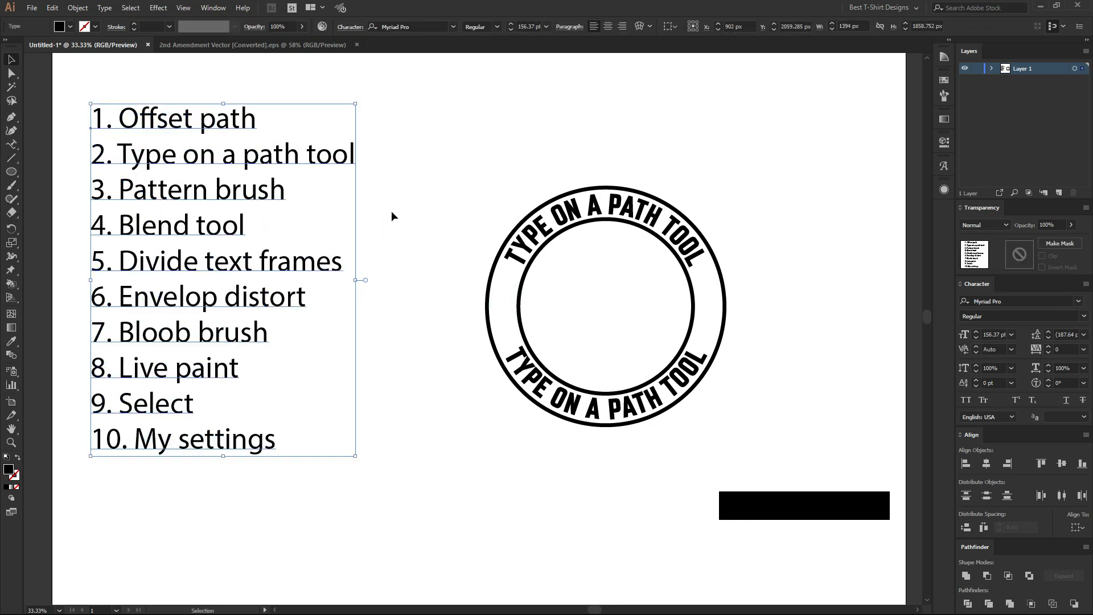
left_click(420, 220)
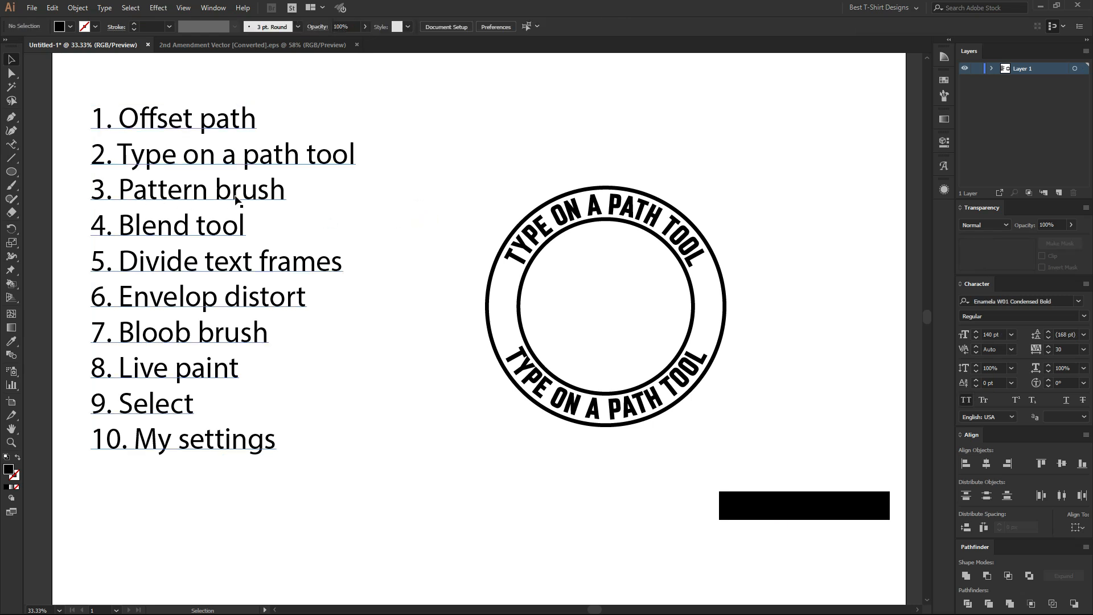
left_click(405, 211)
Draw a small black-filled circle of 112 px in the empty space between the tool list and the badge.
scroll(749, 312, "up", 1)
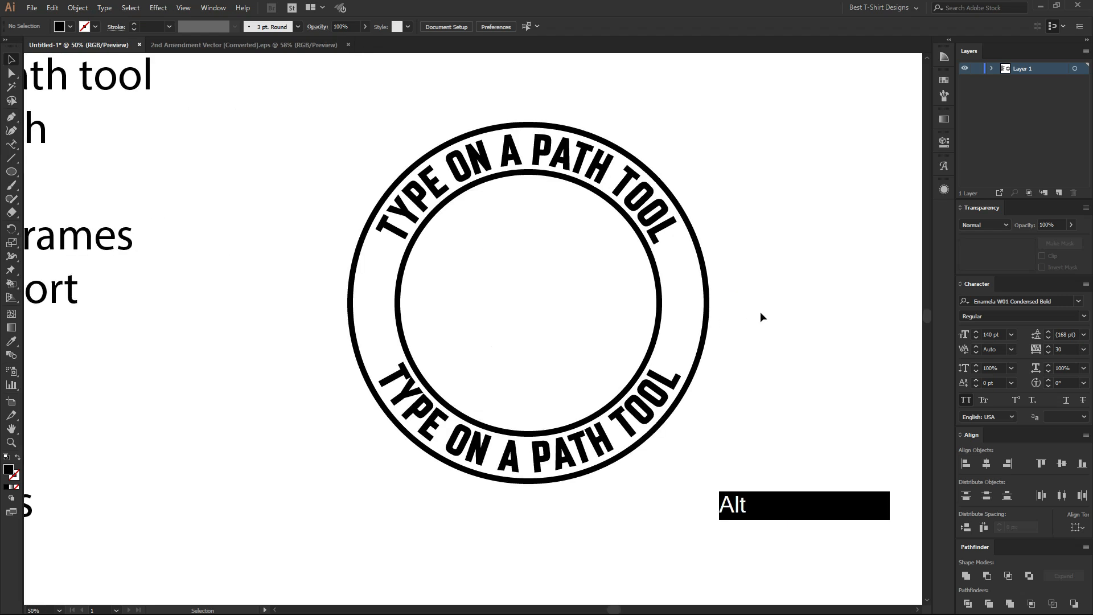
left_click(351, 268)
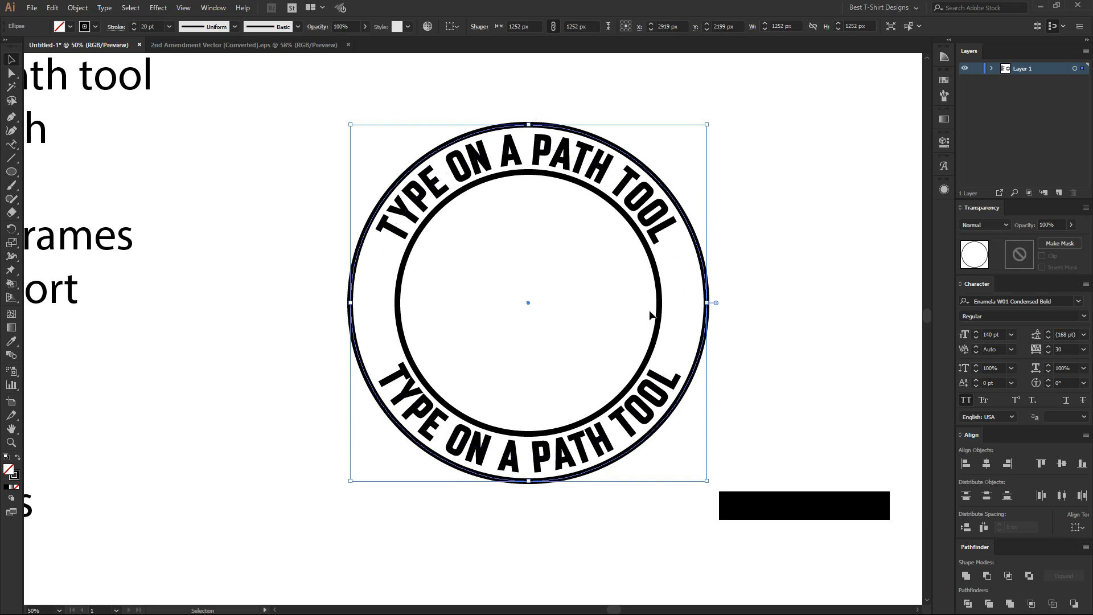
left_click(217, 305)
left_click(14, 174)
scroll(210, 383, "up", 1)
left_click_drag(211, 329, 228, 351)
key("shift+x")
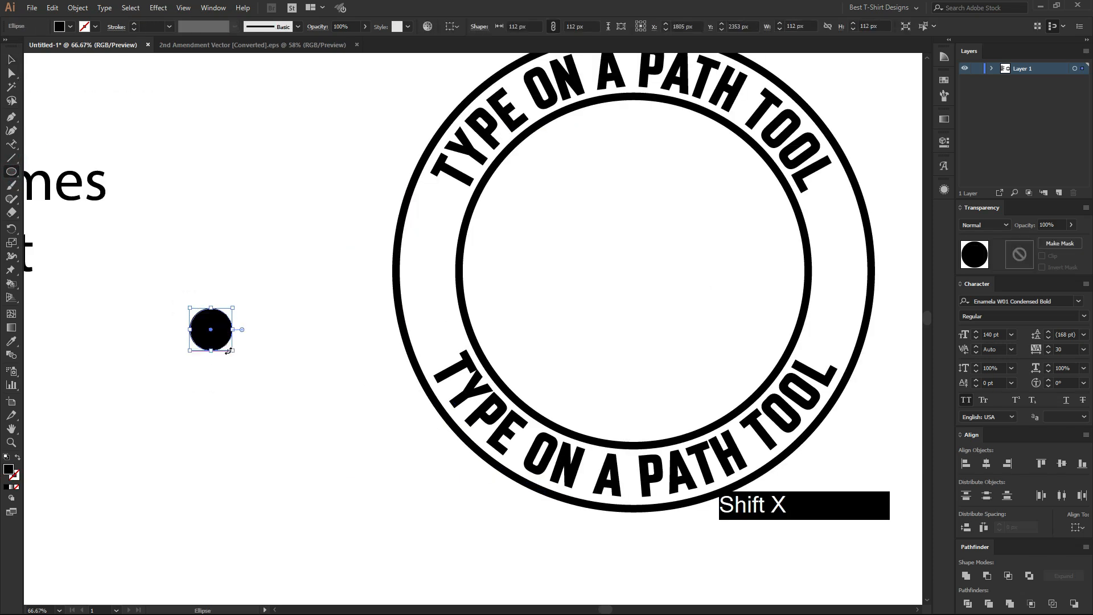
key("v")
scroll(222, 332, "up", 1)
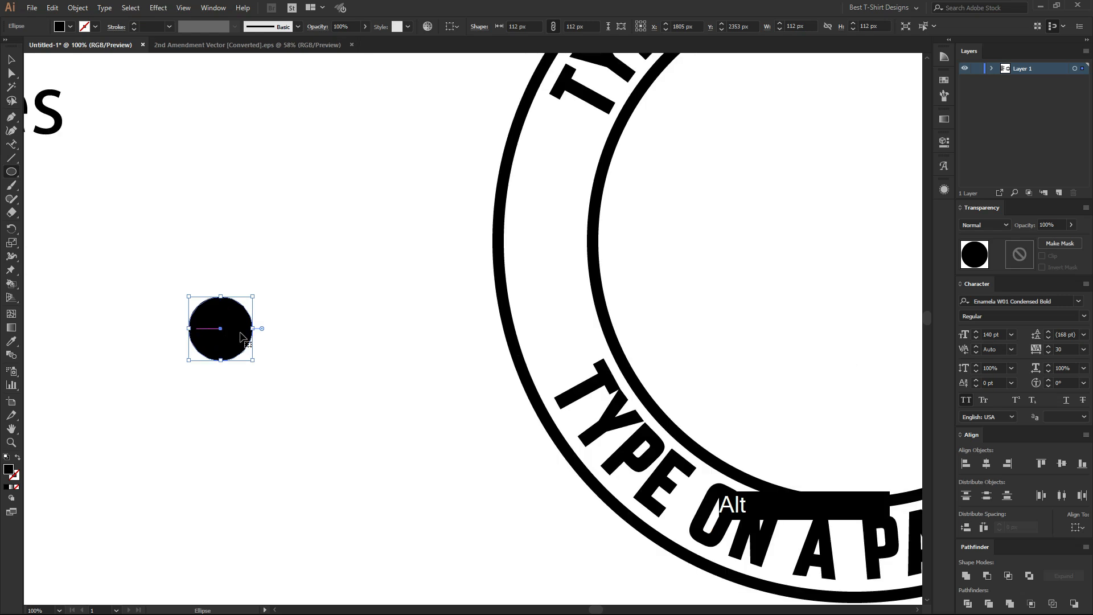
Duplicate the small circle sideways with an overlap and remove the outer parts with Shape Builder, keeping the leaf-shaped intersection.
left_click_drag(225, 334, 268, 333)
left_click(226, 330, "shift")
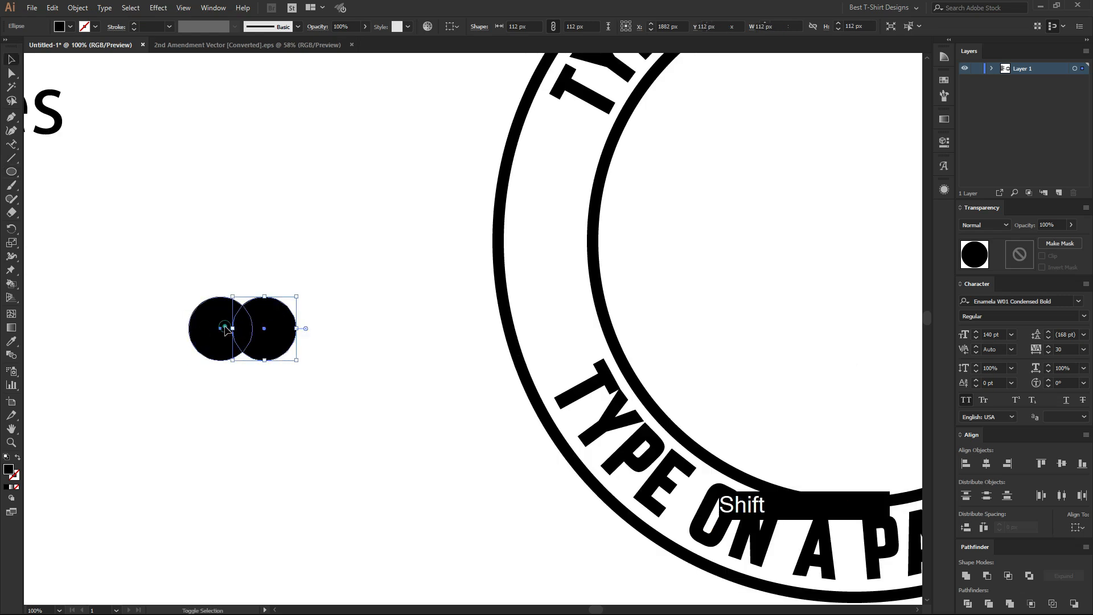
key("shift+m")
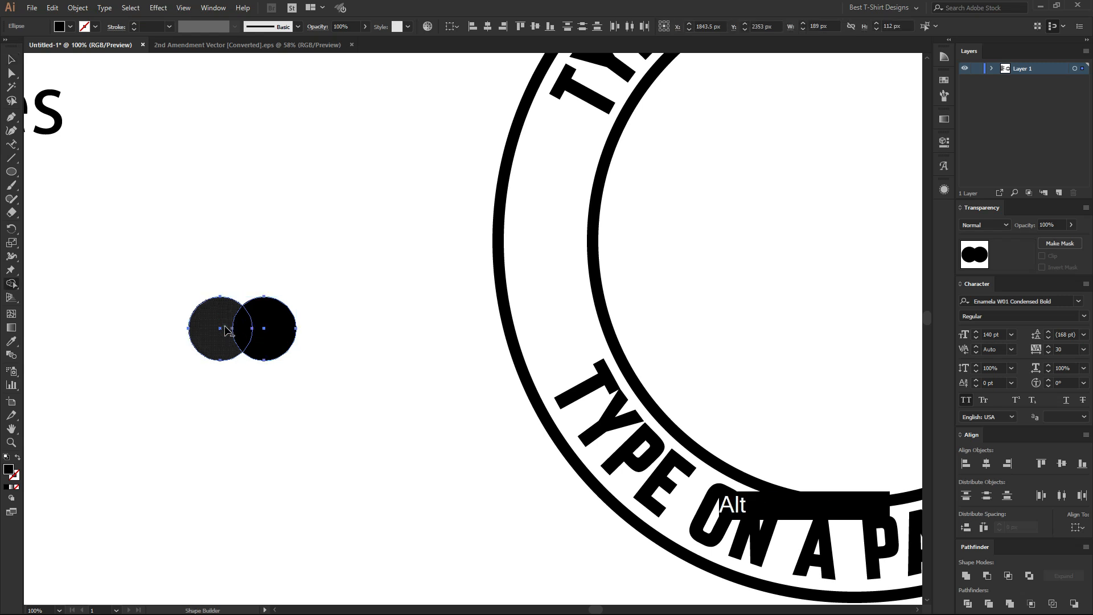
left_click(225, 330, "alt")
left_click(272, 325, "alt")
Rotate the leaf shape to a 45° diagonal.
key("v")
scroll(221, 327, "up", 2)
left_click_drag(273, 338, 393, 338)
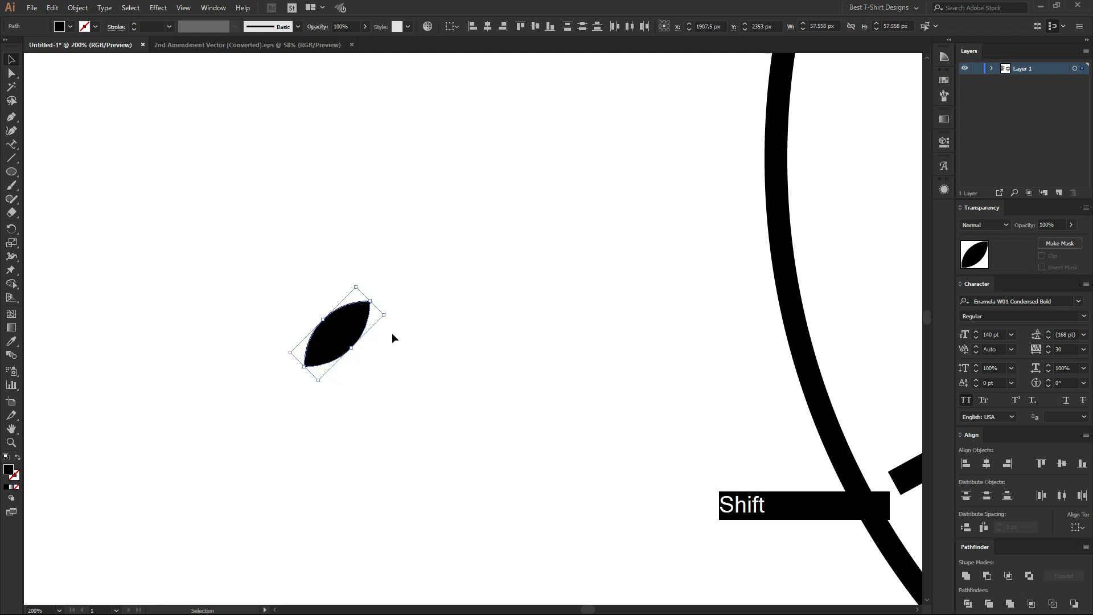
Create a mirrored copy of the leaf and move it beside the original so their lower tips meet.
key("ctrl")
key("ctrl+r")
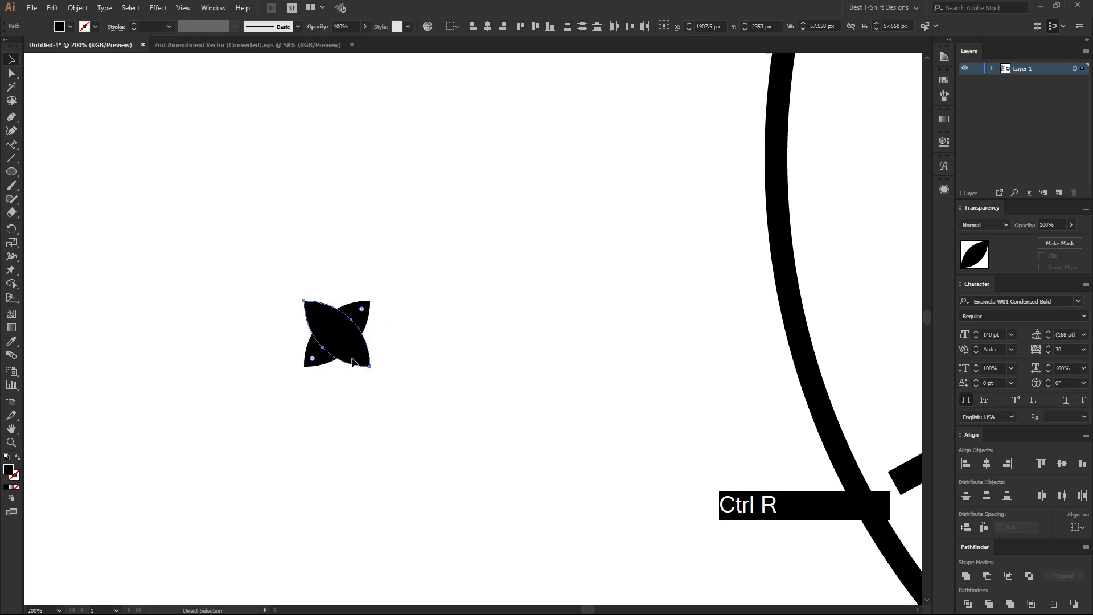
left_click(757, 444)
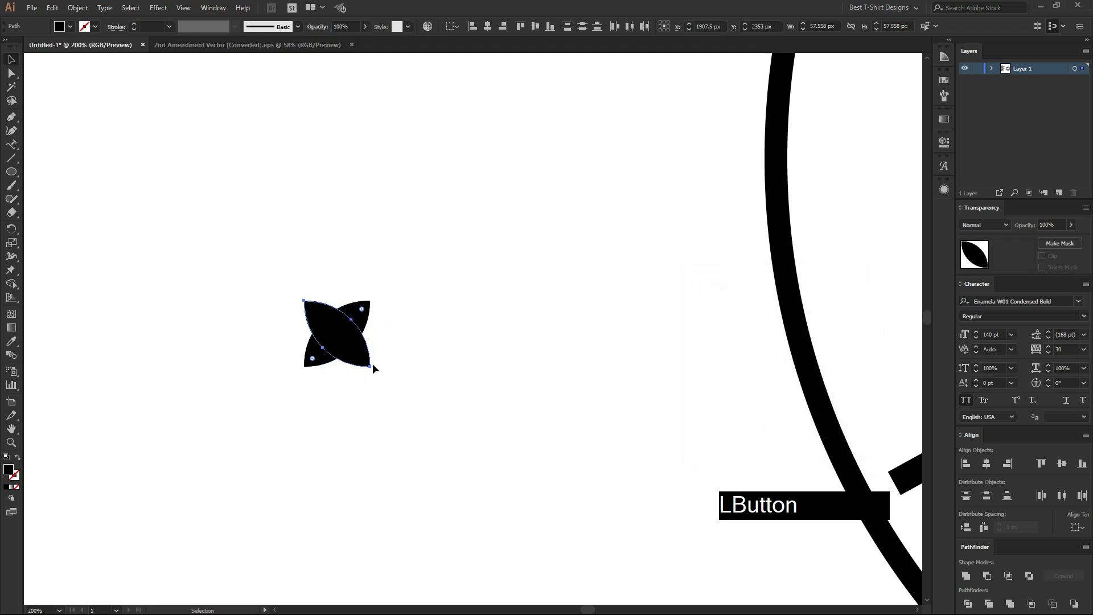
left_click_drag(345, 356, 263, 356)
left_click(373, 383)
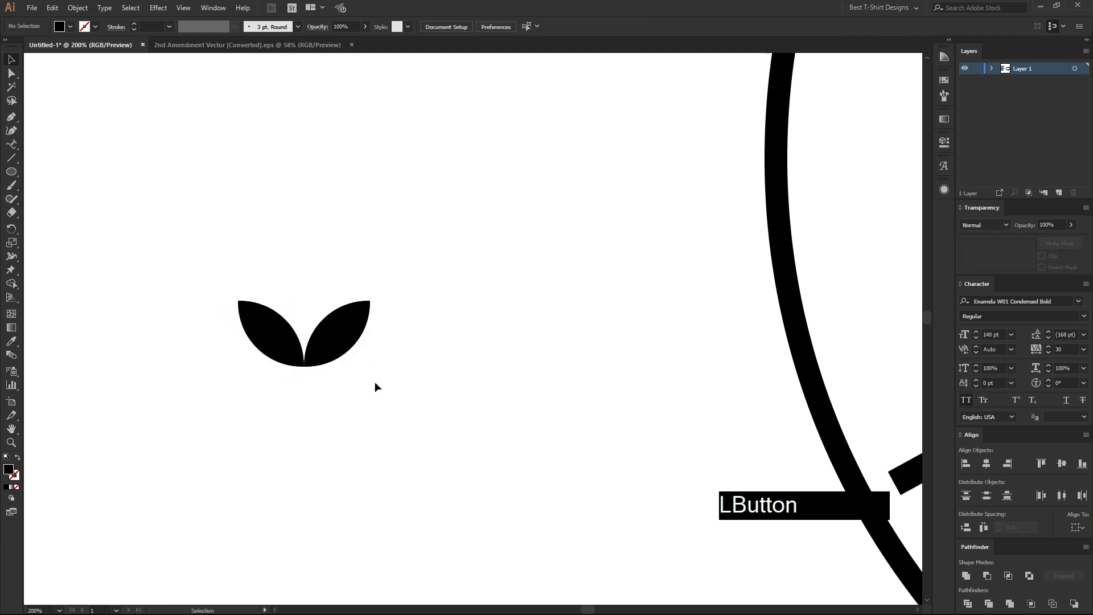
Shift one leaf toward the other so their bases overlap, and offset the overlapping pair from the leftover leaves.
left_click_drag(385, 382, 217, 317)
left_click(311, 383)
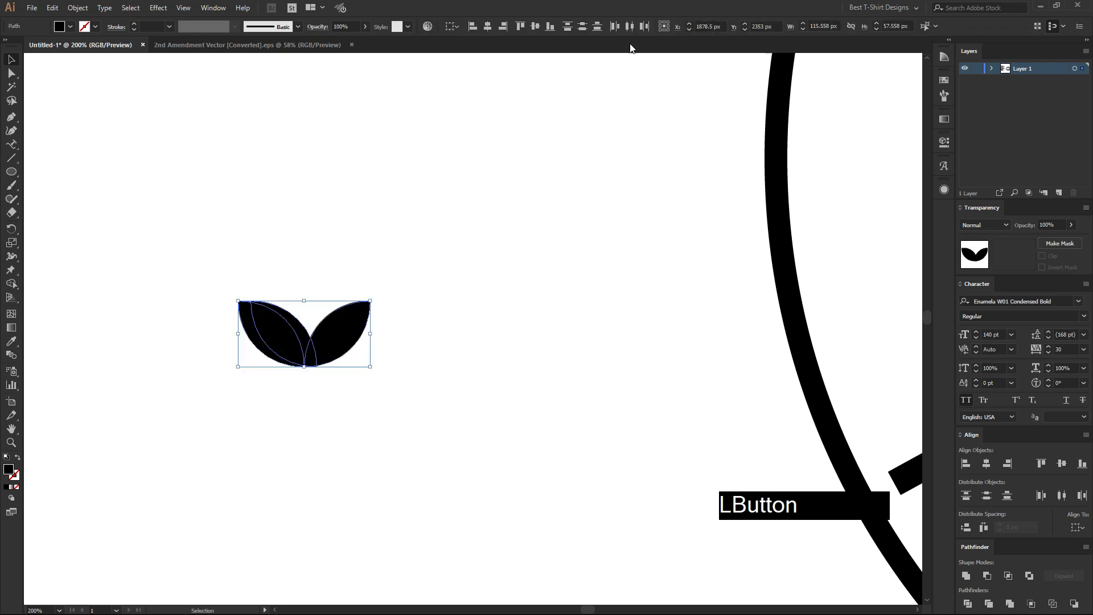
left_click(424, 295)
left_click_drag(286, 332, 444, 352)
key("ctrl+z")
left_click(349, 325, "shift")
Move the overlapping leaf pair below the leftover pair and delete the leftover leaves.
scroll(449, 363, "up", 1, "alt")
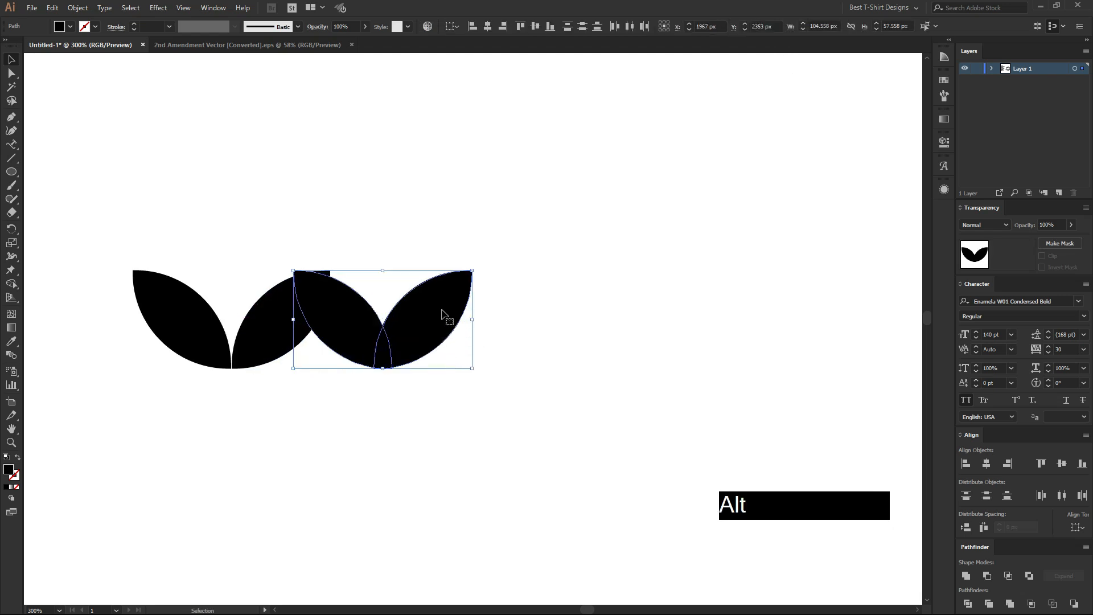
scroll(441, 315, "down", 2)
left_click_drag(439, 256, 407, 431)
left_click_drag(341, 322, 186, 243)
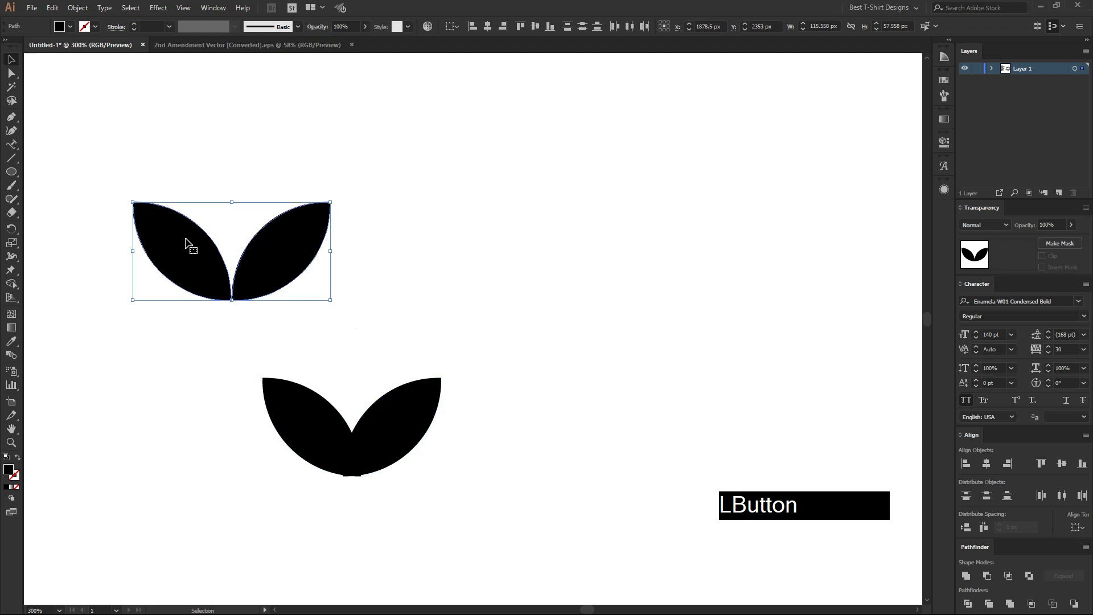
key("Delete")
Trim off the two small slivers protruding below the overlapping leaves' base with the Shape Builder tool.
scroll(367, 558, "up", 1, "alt")
left_click_drag(420, 487, 244, 342)
key("shift+m")
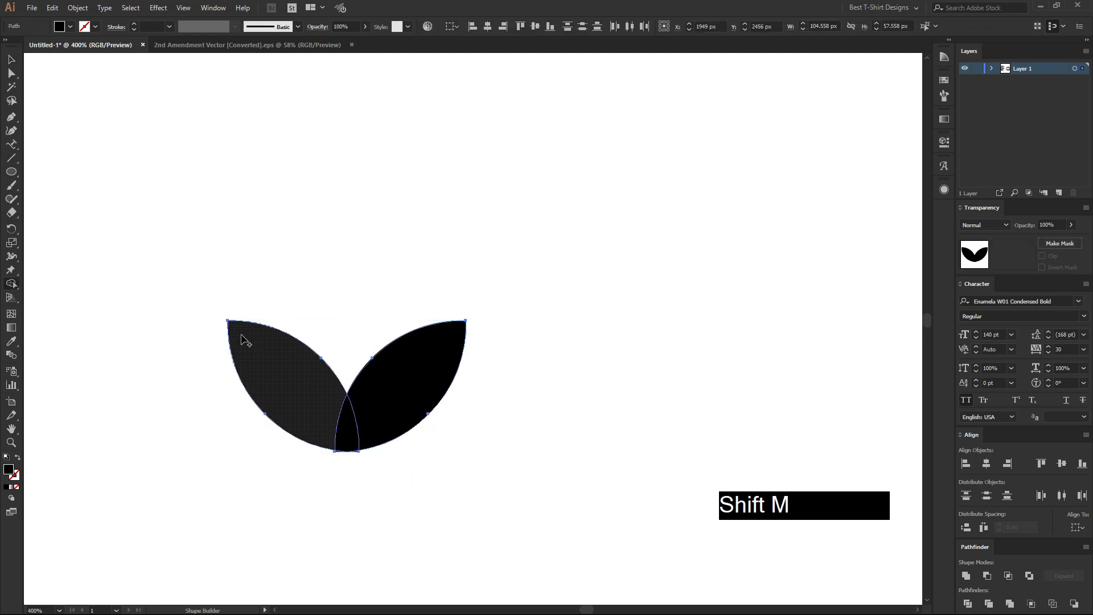
scroll(346, 463, "up", 5, "alt")
left_click(269, 354, "alt")
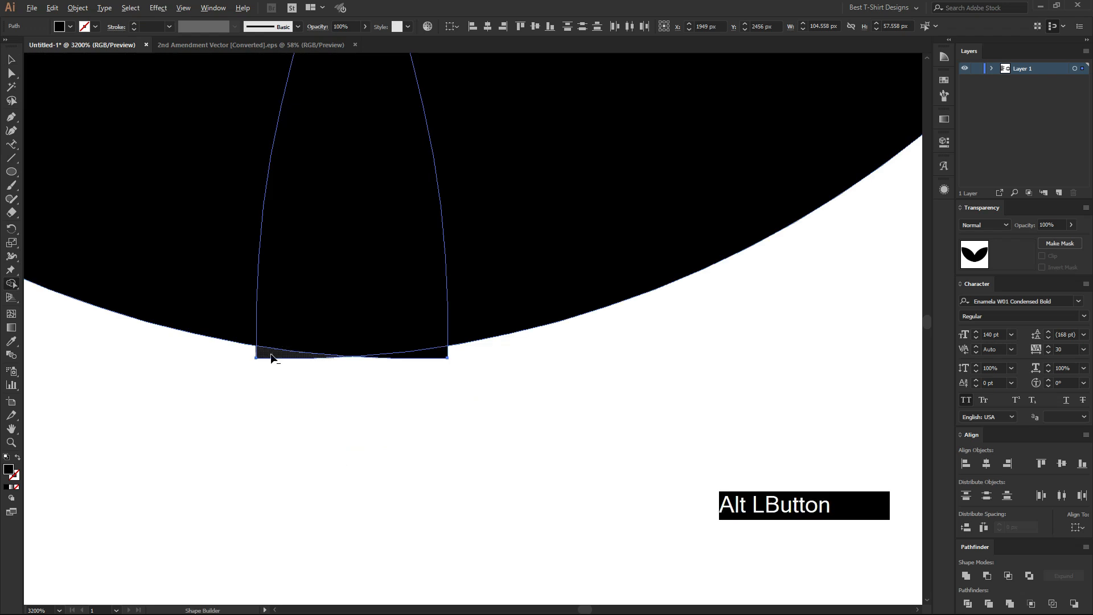
left_click(444, 355, "alt")
scroll(387, 411, "down", 7, "alt")
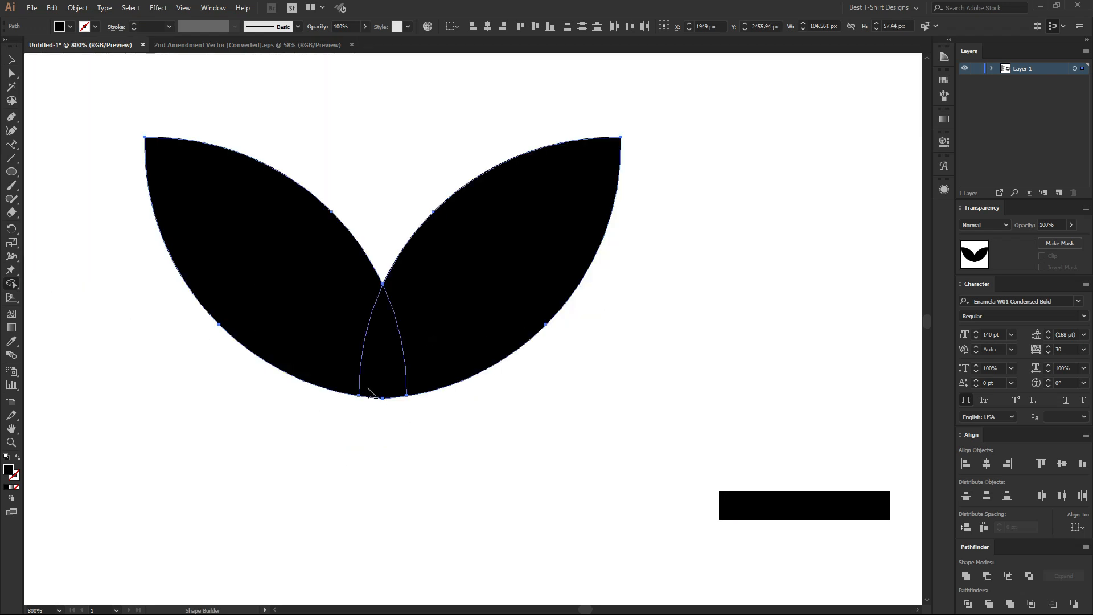
Unite the two overlapping leaves into a single shape.
key("v")
left_click_drag(237, 227, 500, 465)
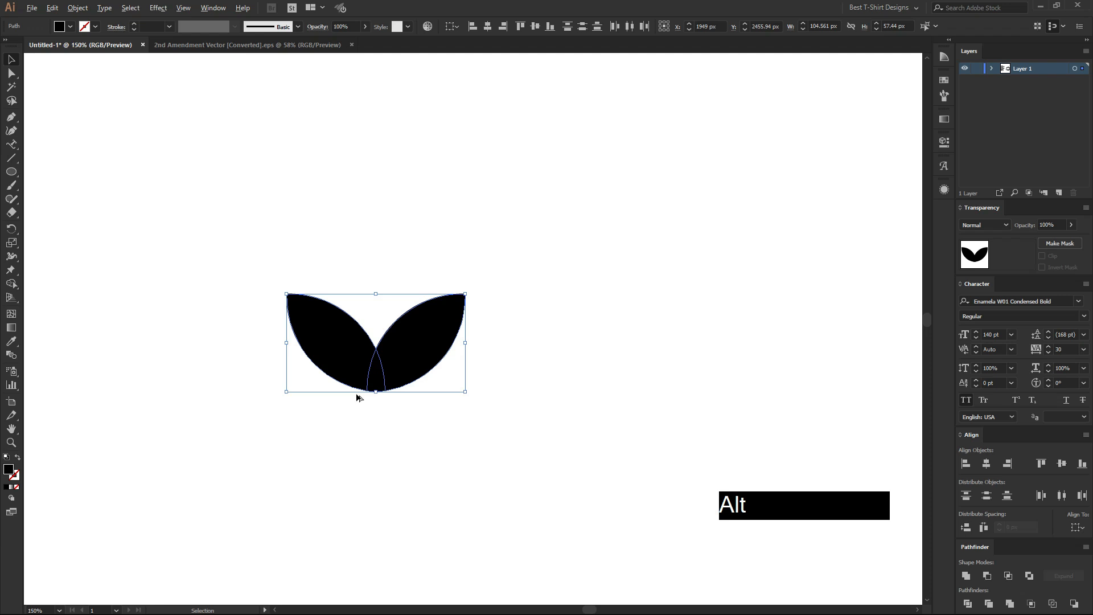
scroll(359, 392, "down", 4, "alt")
left_click(964, 571)
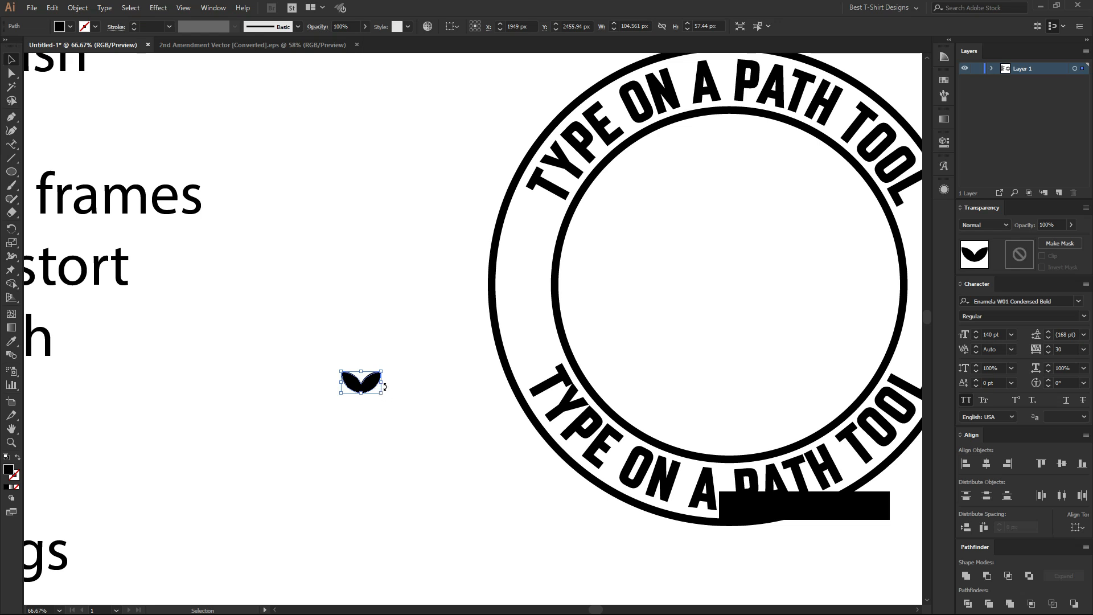
Rotate the leaf motif 90° so its tips point sideways, shrink it to about 34 × 61 px, and place it outside the badge.
key("shift")
left_click_drag(386, 384, 513, 335)
key("space")
left_click_drag(633, 339, 369, 366)
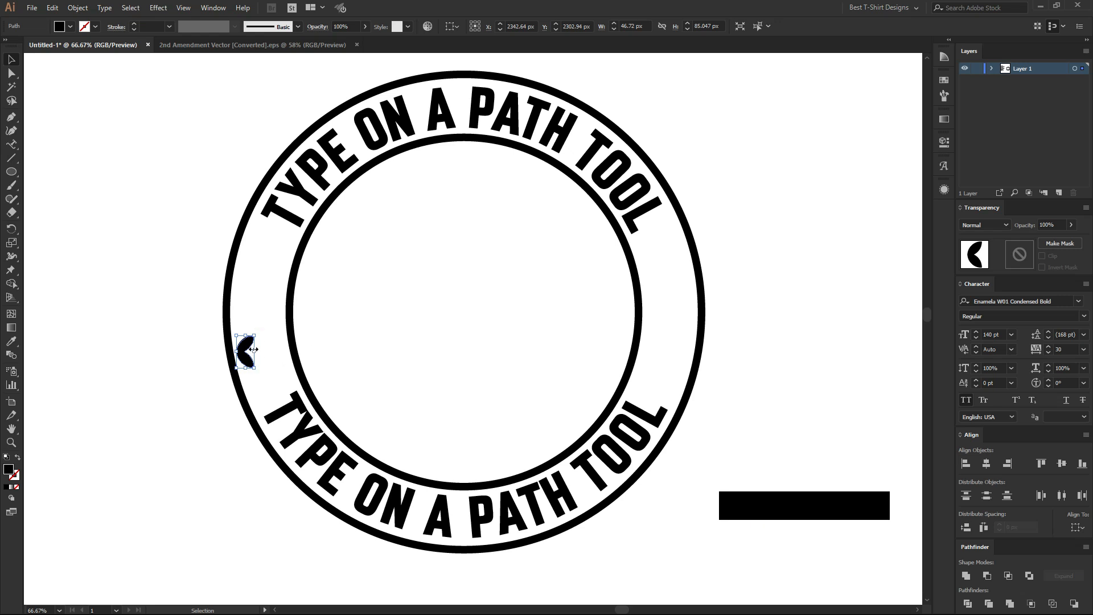
left_click_drag(257, 352, 189, 352)
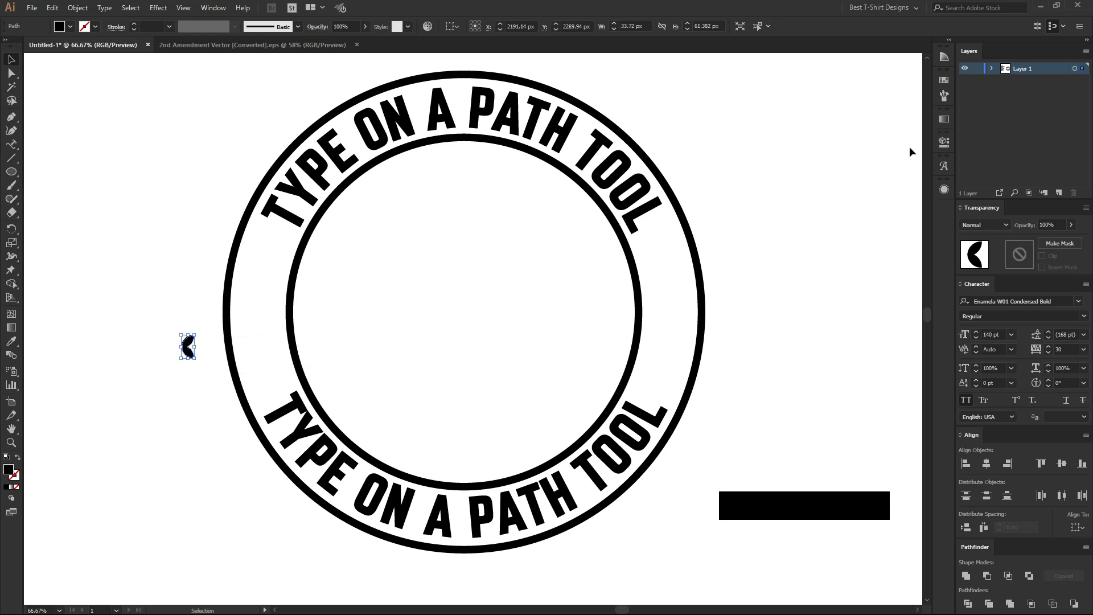
Create a new pattern brush from the leaf motif with the default options.
left_click(943, 98)
left_click(898, 306)
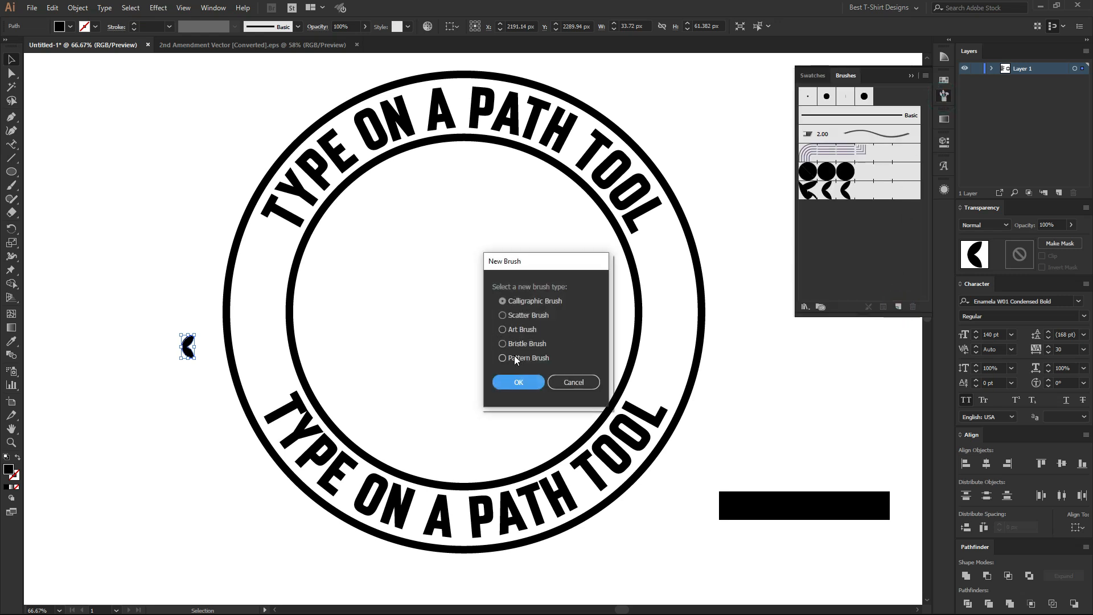
left_click(513, 359)
left_click(515, 382)
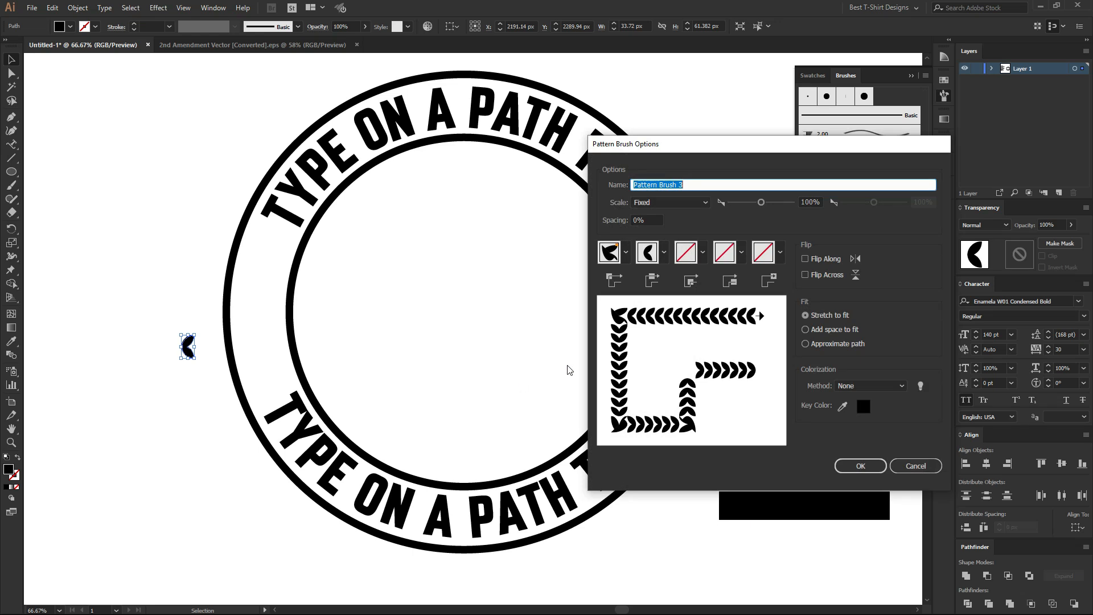
left_click(855, 468)
Apply the new leaf pattern brush to the badge's outer circle and set its stroke weight to 0.75 pt.
left_click(203, 396)
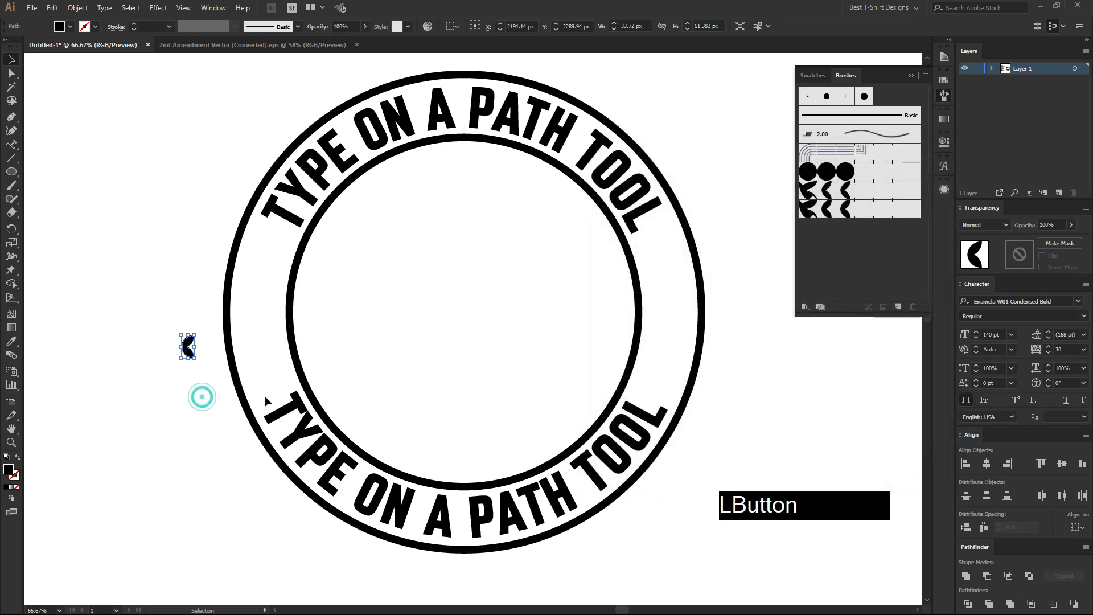
left_click(702, 313)
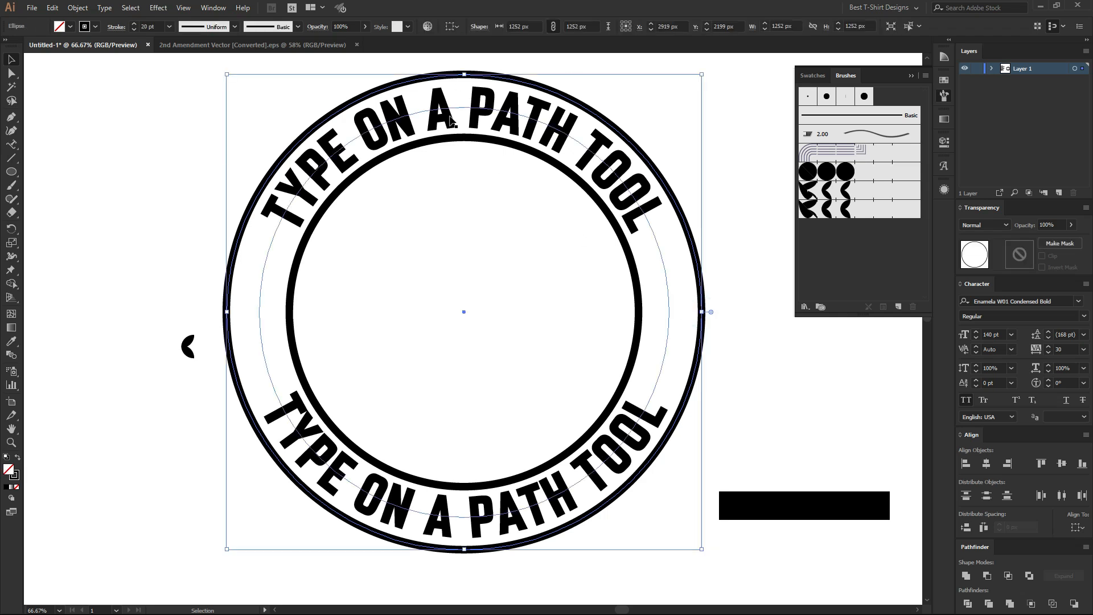
left_click(850, 211)
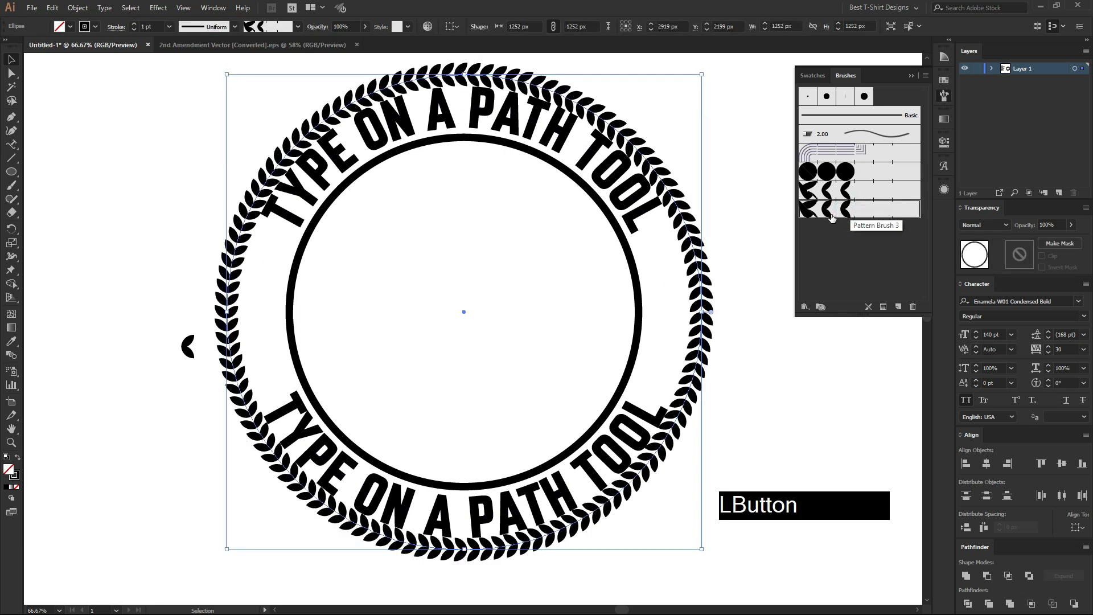
scroll(196, 253, "up", 1)
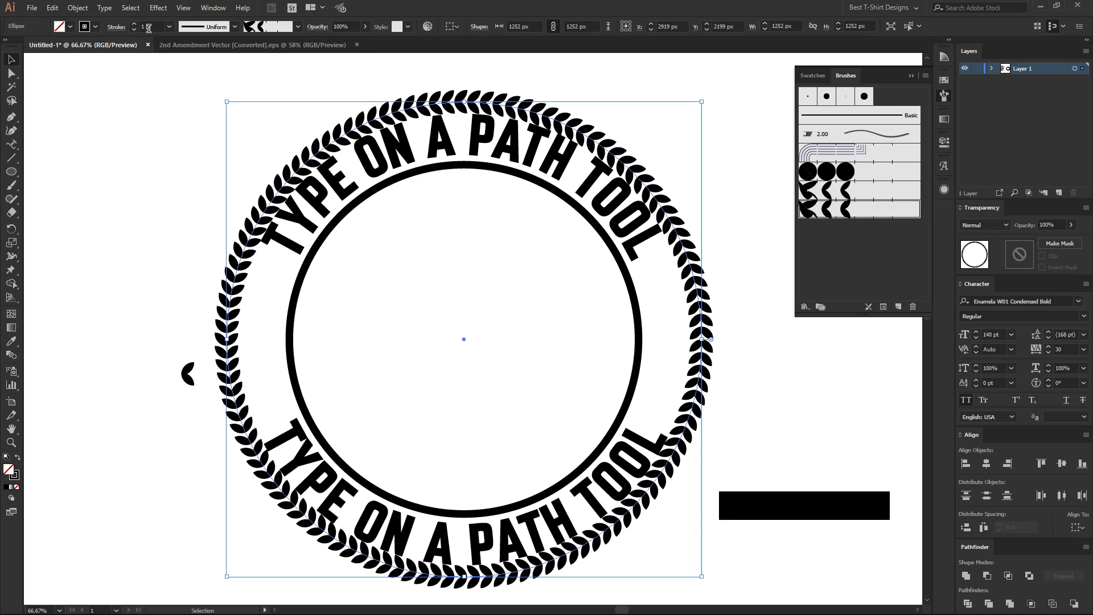
scroll(149, 26, "down", 1)
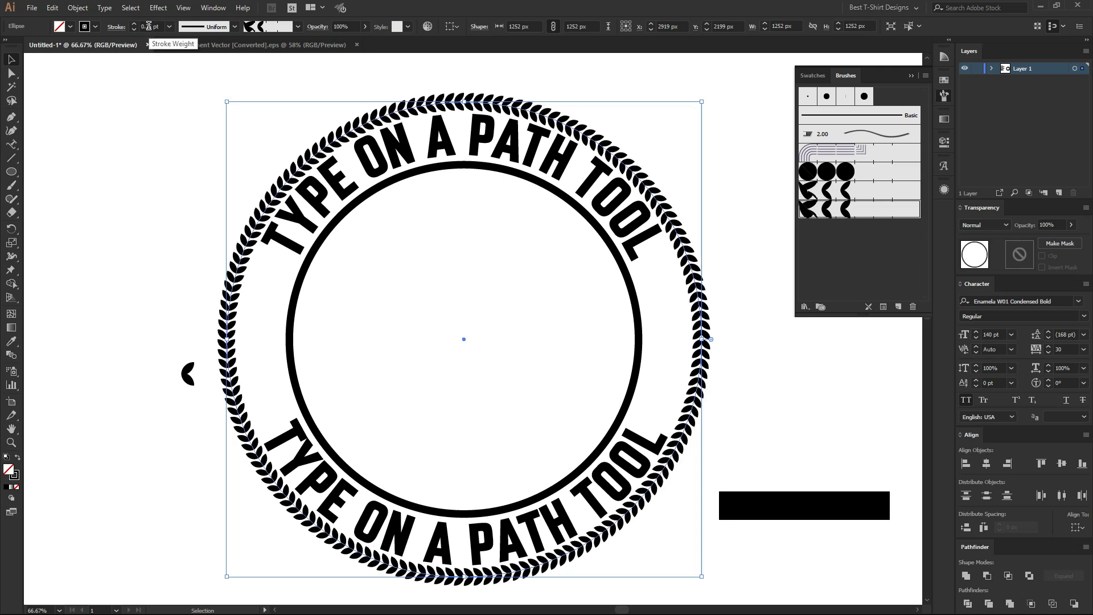
Draw a small 18 px circle outside the badge above the leaf motif, with a solid black fill and no stroke.
left_click(453, 282)
left_click(122, 209)
left_click_drag(171, 298, 177, 305)
scroll(137, 299, "up", 5)
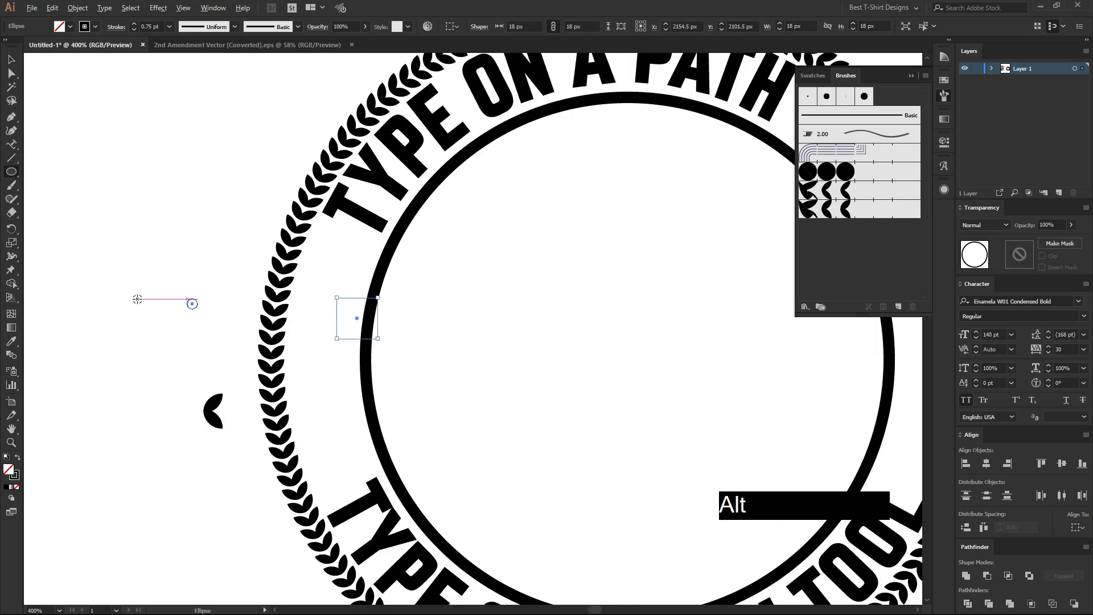
key("shift+x")
scroll(138, 299, "down", 2)
scroll(139, 299, "down", 1)
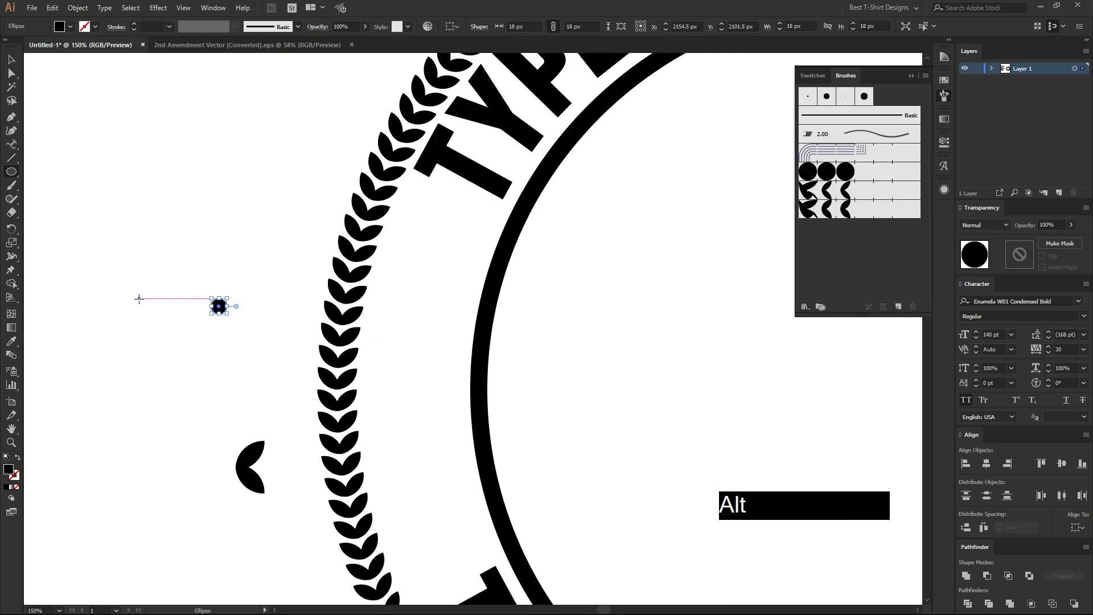
key("v")
Create a new pattern brush from the small black dot with the default options.
left_click(895, 307)
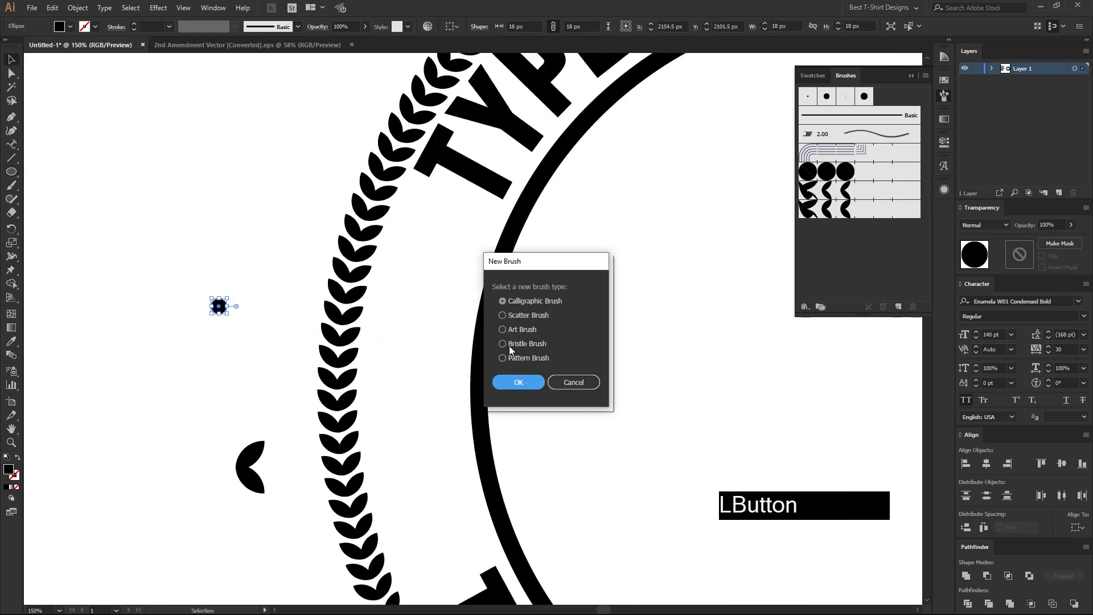
left_click(530, 358)
left_click(520, 383)
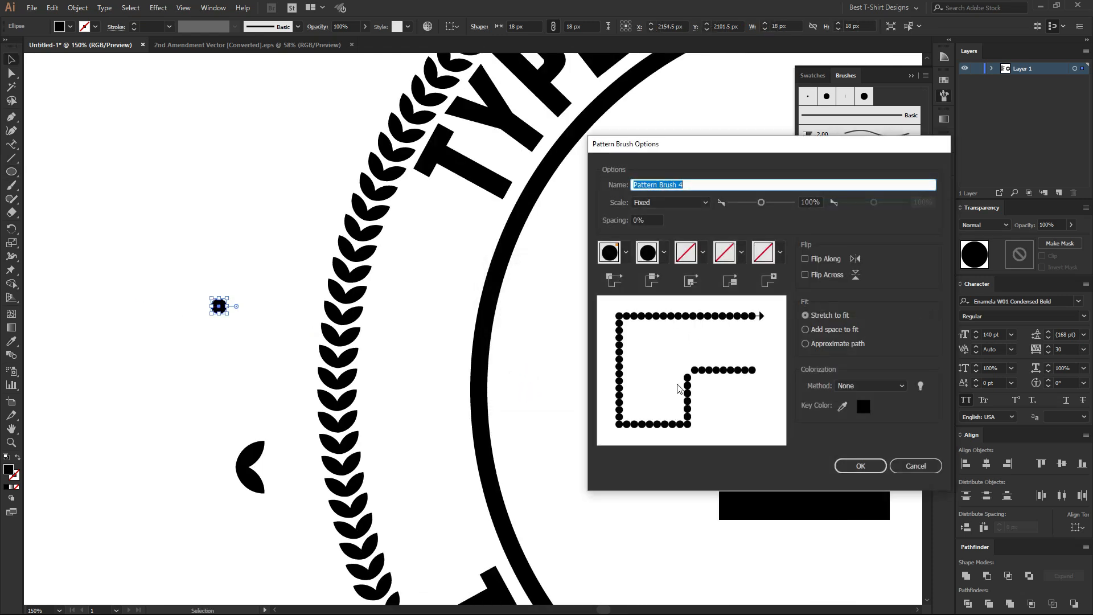
left_click(850, 459)
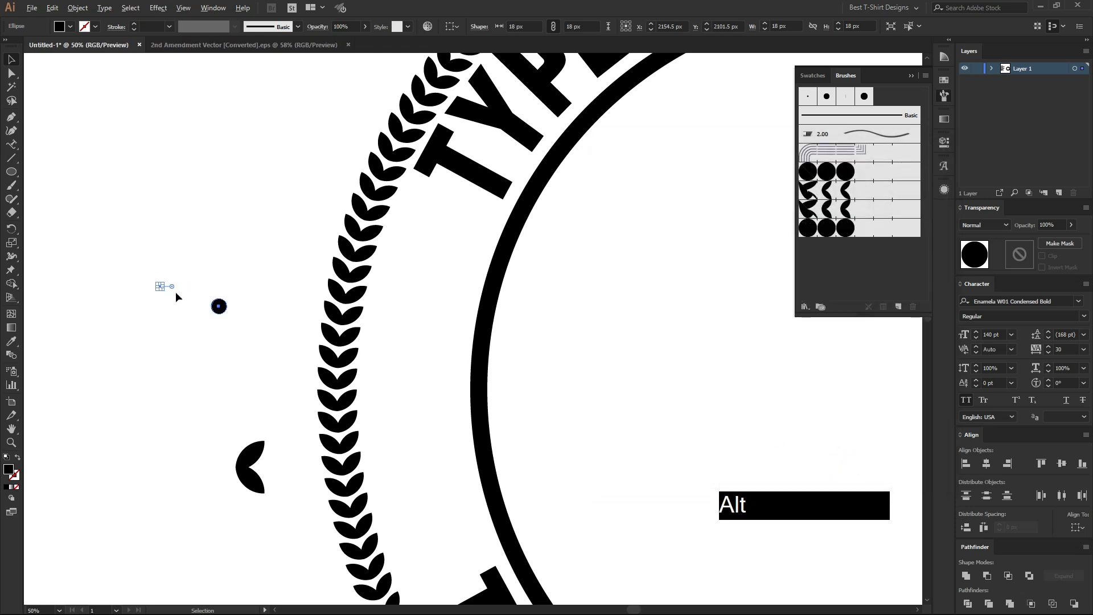
Apply the new dot pattern brush to the badge's inner circle and set its stroke weight to 2 pt.
scroll(161, 285, "down", 3)
left_click(246, 320)
left_click(841, 230)
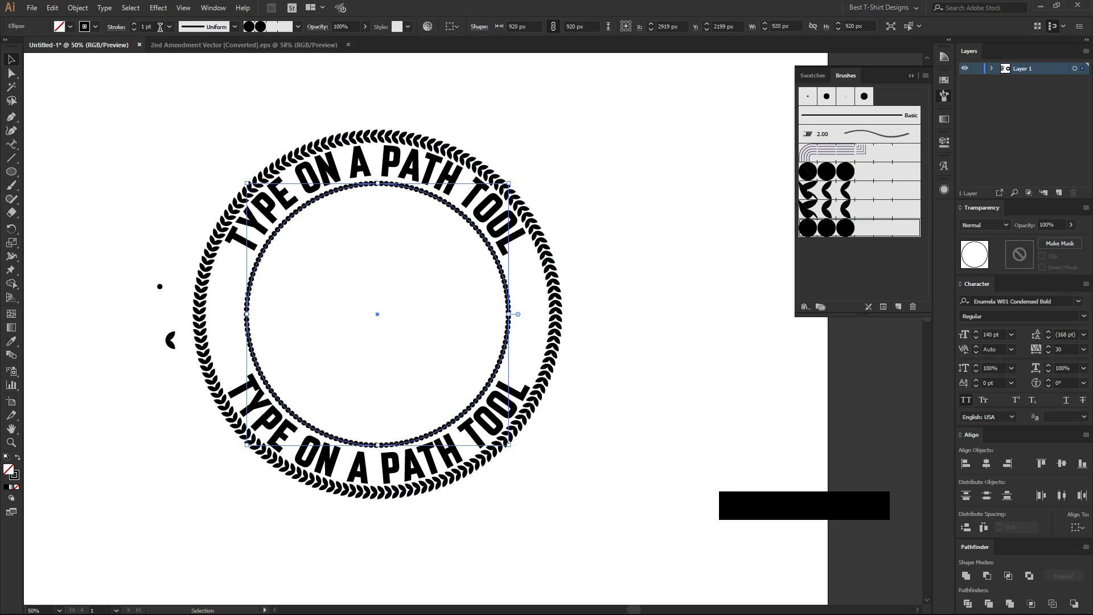
scroll(160, 27, "up", 1)
scroll(349, 303, "up", 1)
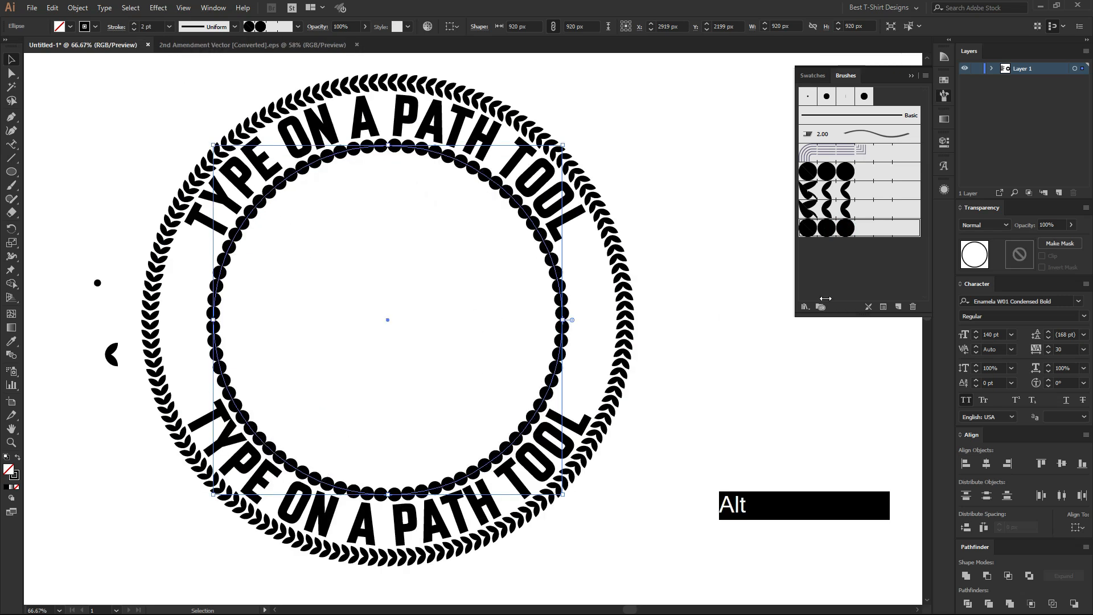
Set the dot pattern brush's spacing to 30% and apply the change to existing strokes.
double_click(854, 233)
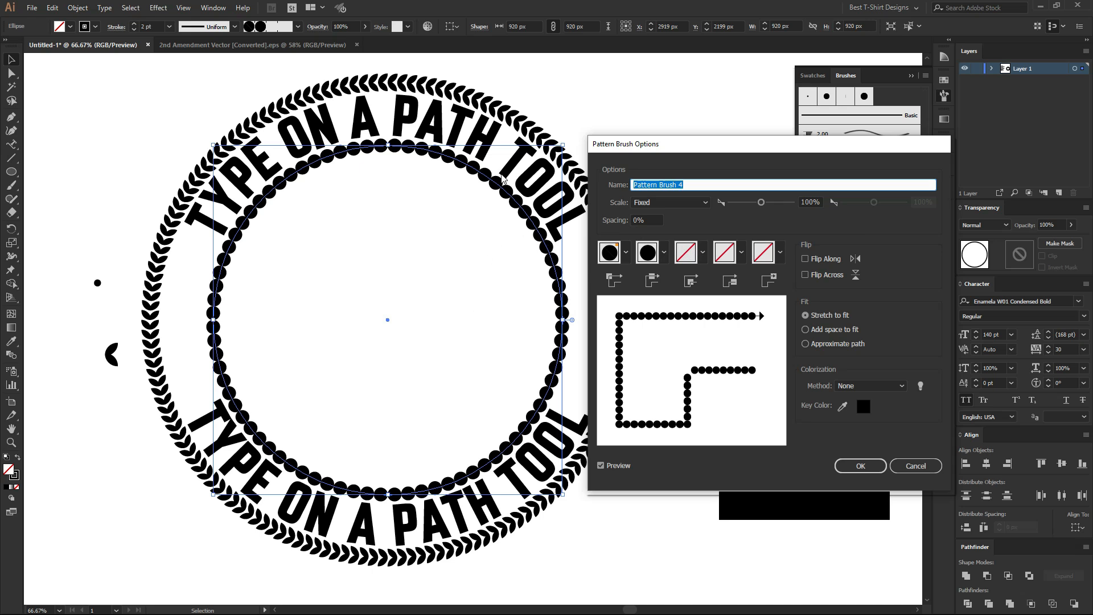
left_click(653, 217)
key("shift+Up")
key("shift+Up")
key("shift+Up")
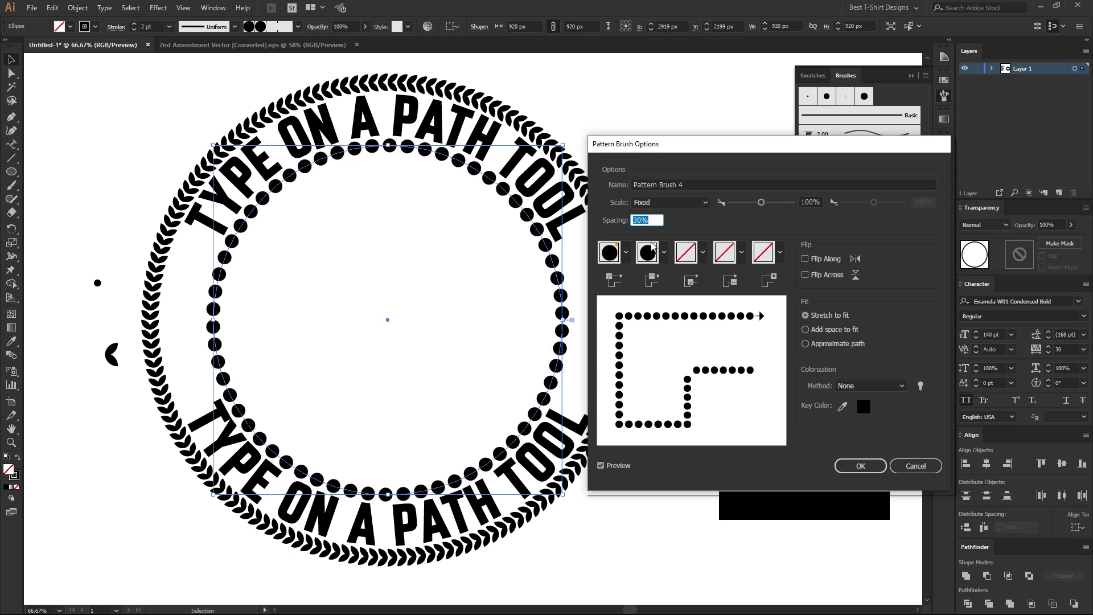
left_click(861, 465)
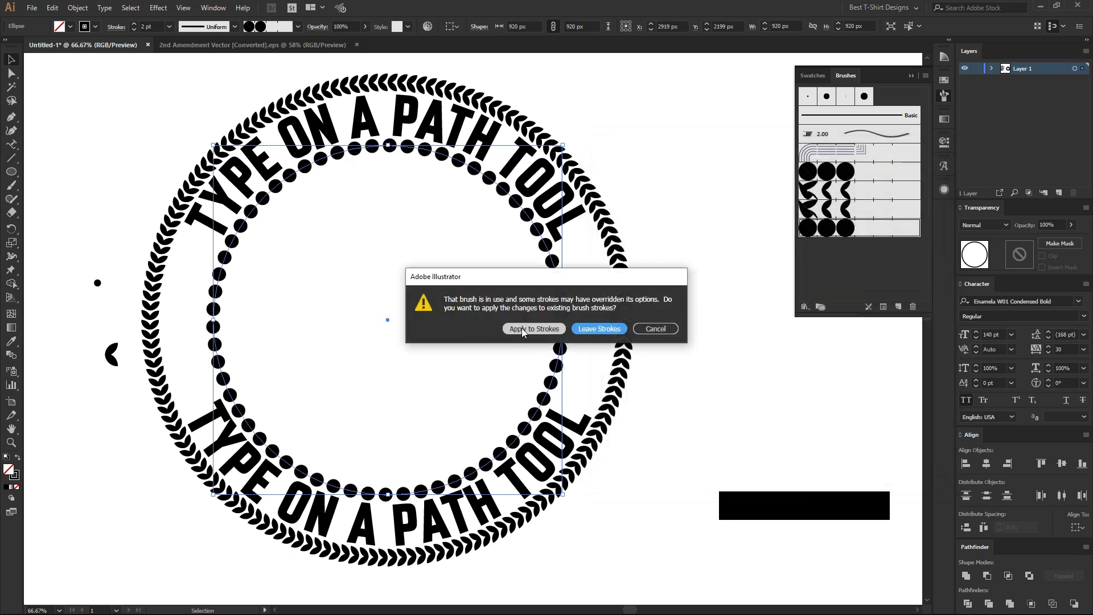
left_click(516, 328)
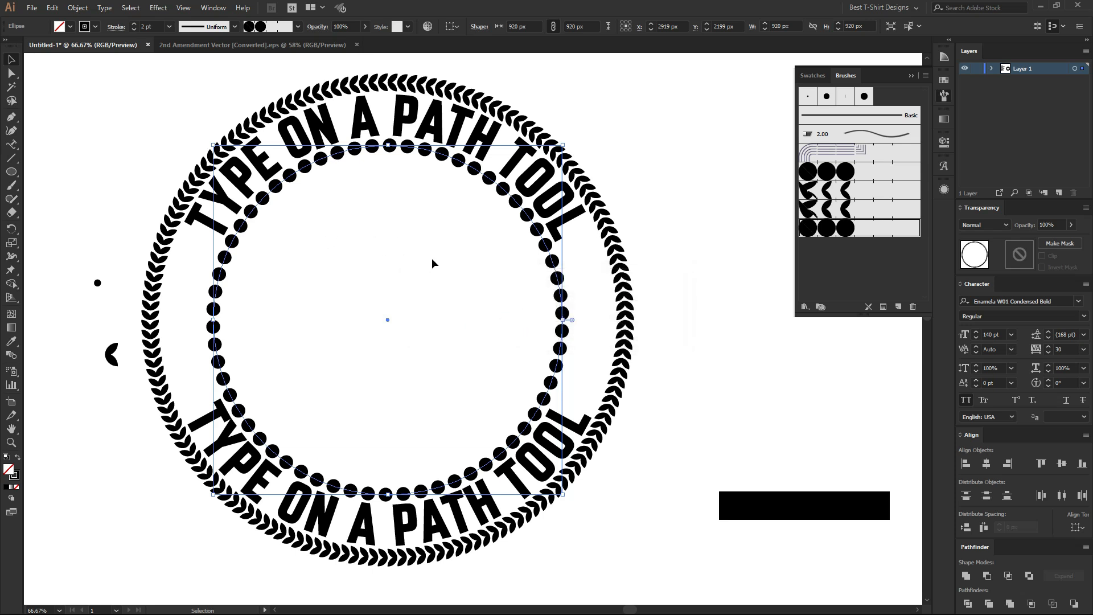
Shrink the dotted inner circle to 892 px about its centre and scale both circular texts down to 136.89 pt.
left_click_drag(562, 320, 556, 320)
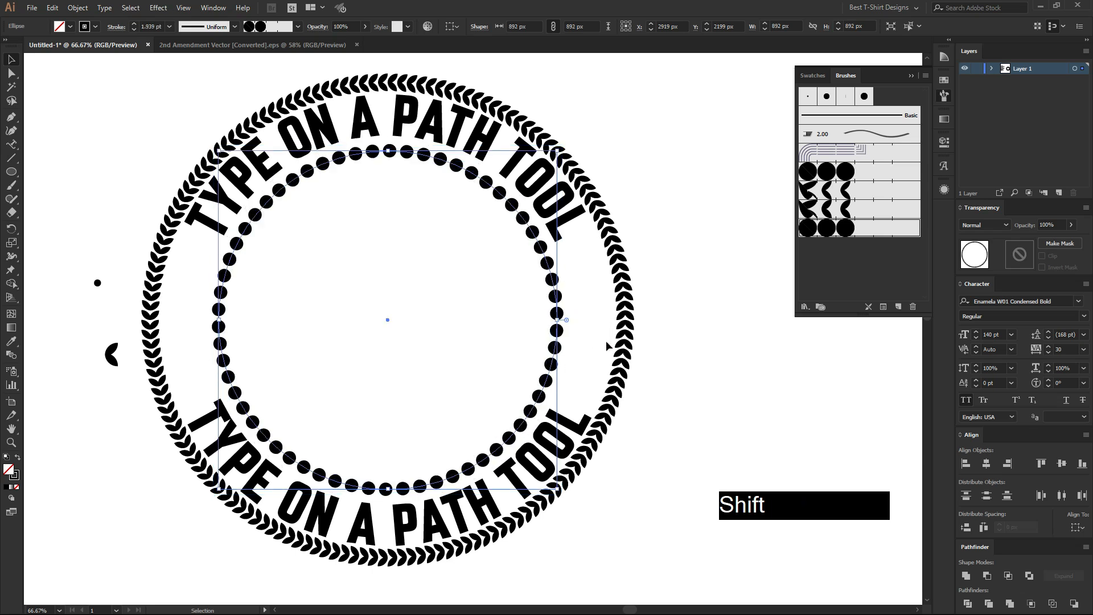
left_click(423, 112)
left_click(569, 454, "shift")
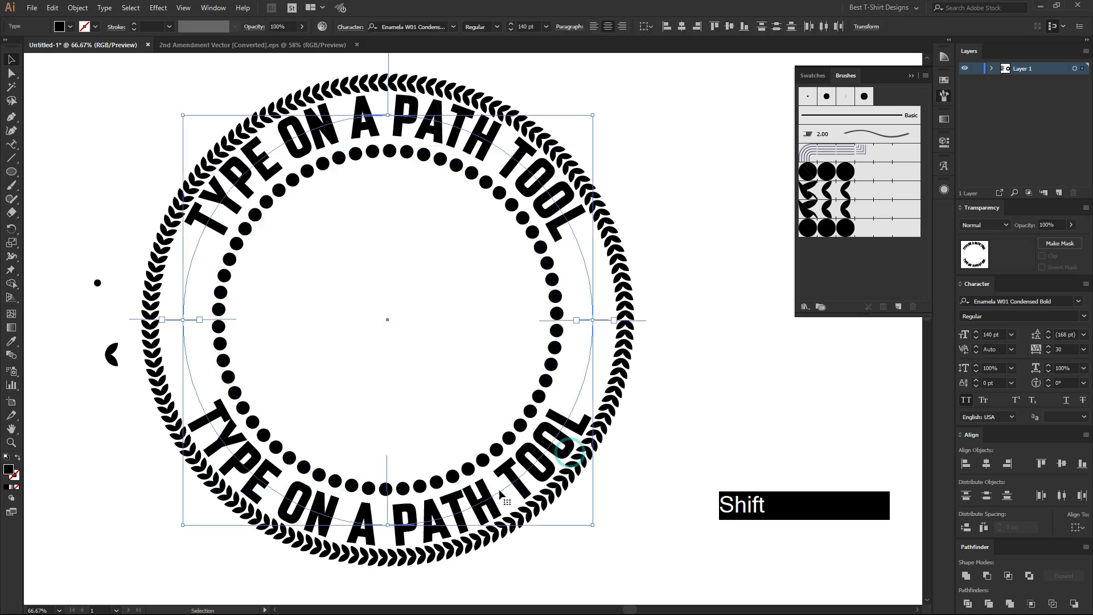
left_click_drag(389, 523, 388, 521)
scroll(396, 330, "down", 1)
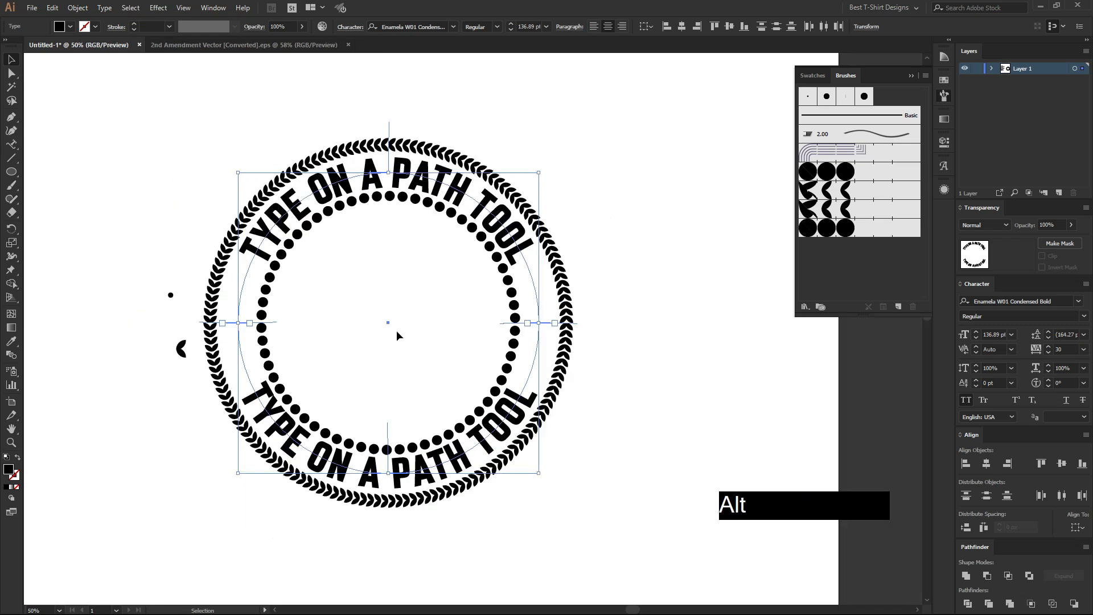
Delete the leftover dot and leaf motif beside the badge.
left_click(396, 330)
left_click_drag(169, 351, 193, 392)
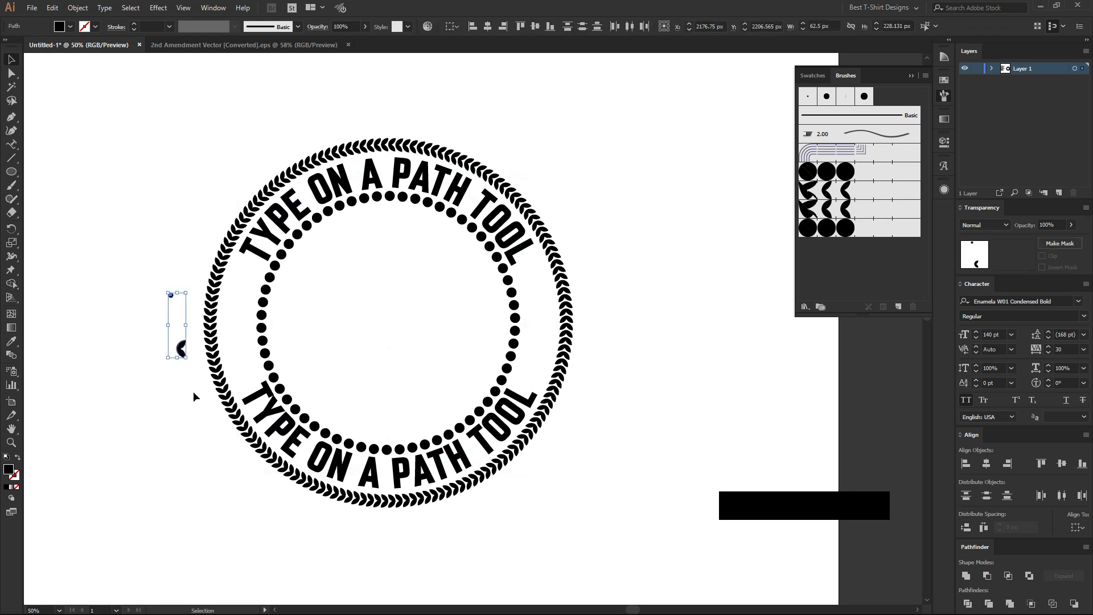
key("Delete")
scroll(534, 324, "down", 1)
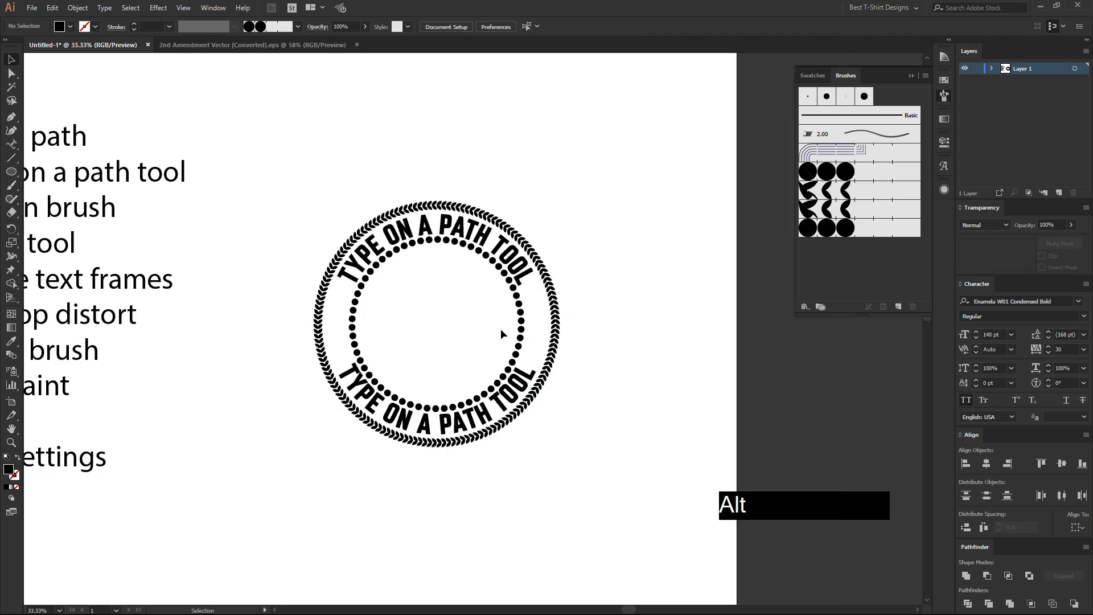
scroll(512, 326, "down", 1)
left_click_drag(325, 196, 630, 490)
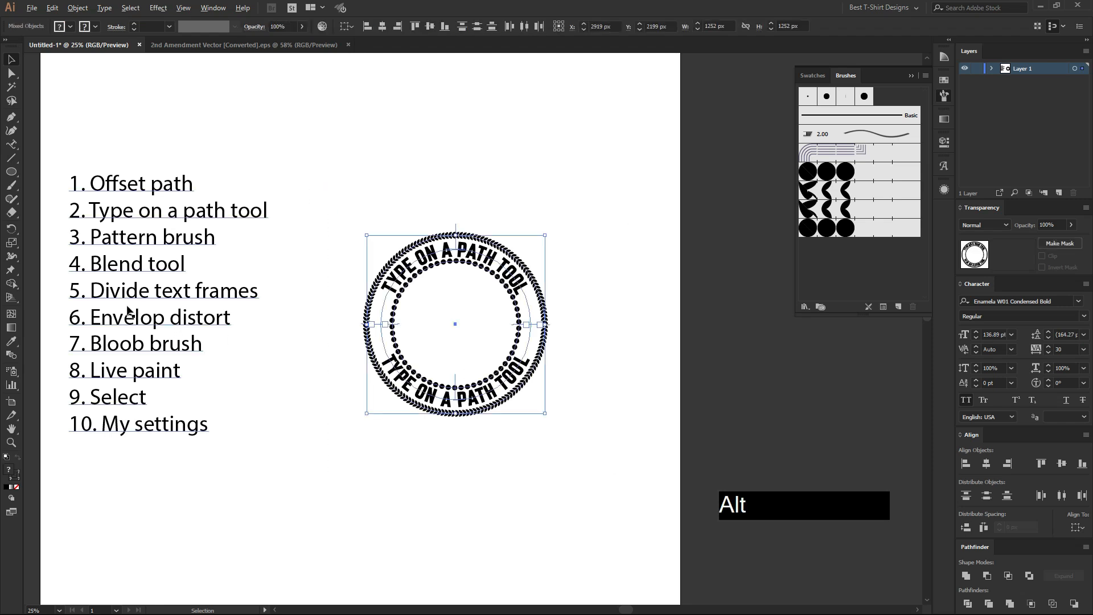
scroll(128, 308, "up", 1)
left_click(396, 274)
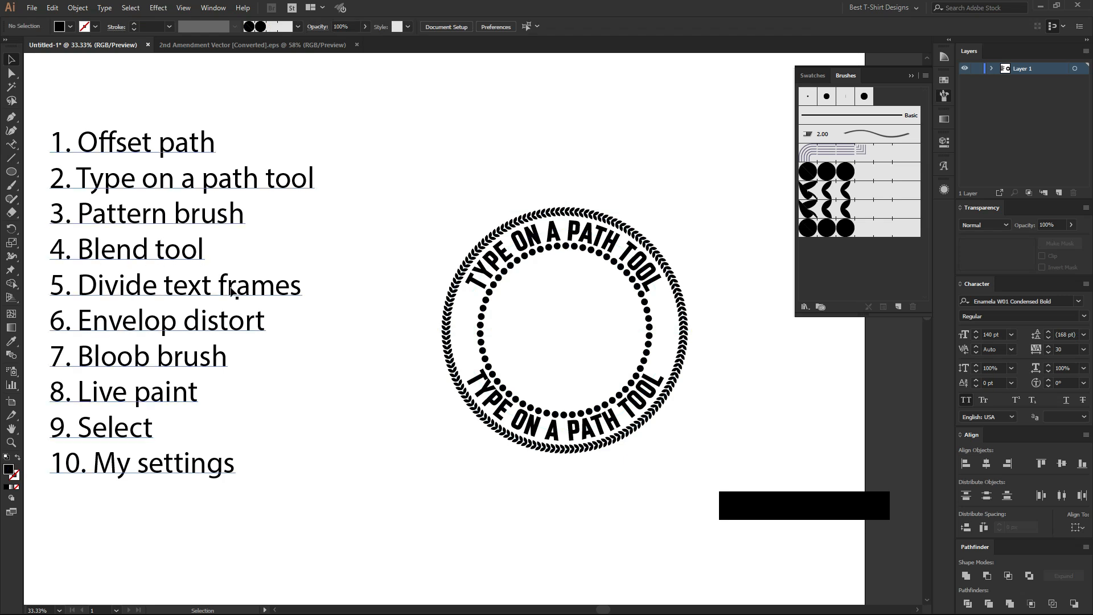
Draw a solid black star about 74 px wide in the gap between the two texts' starting ends.
scroll(722, 344, "up", 2)
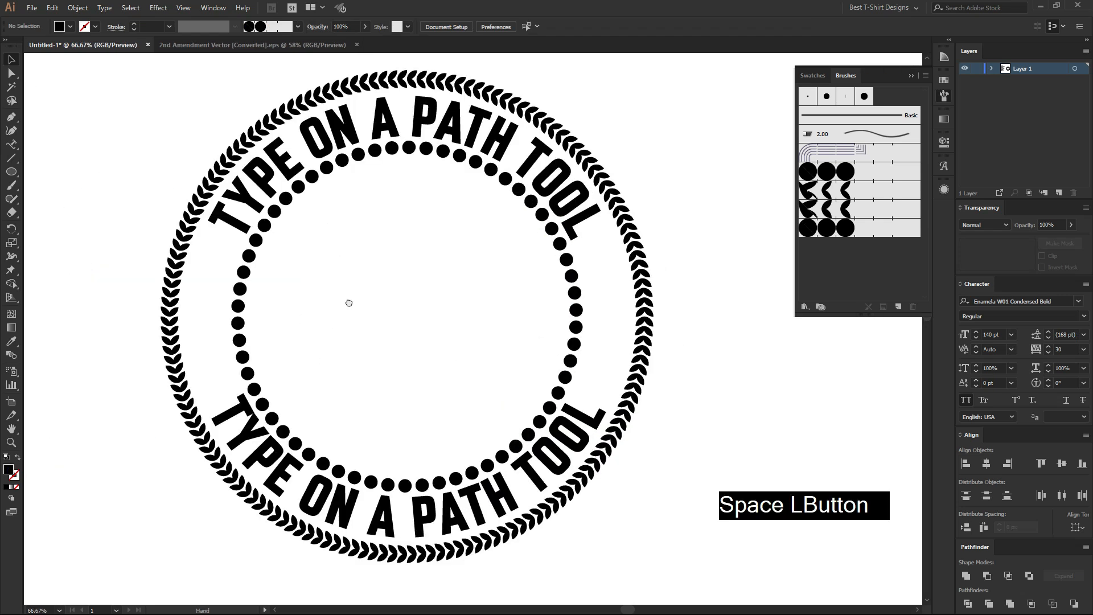
left_click_drag(349, 305, 361, 318)
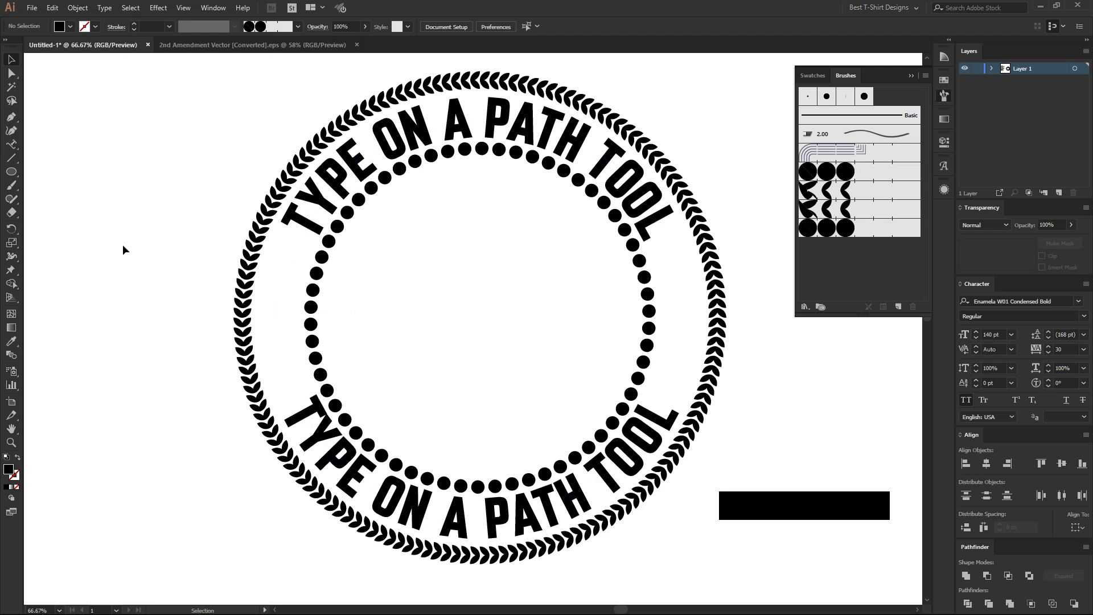
left_click_drag(11, 172, 62, 223)
left_click_drag(280, 322, 291, 331)
key("v")
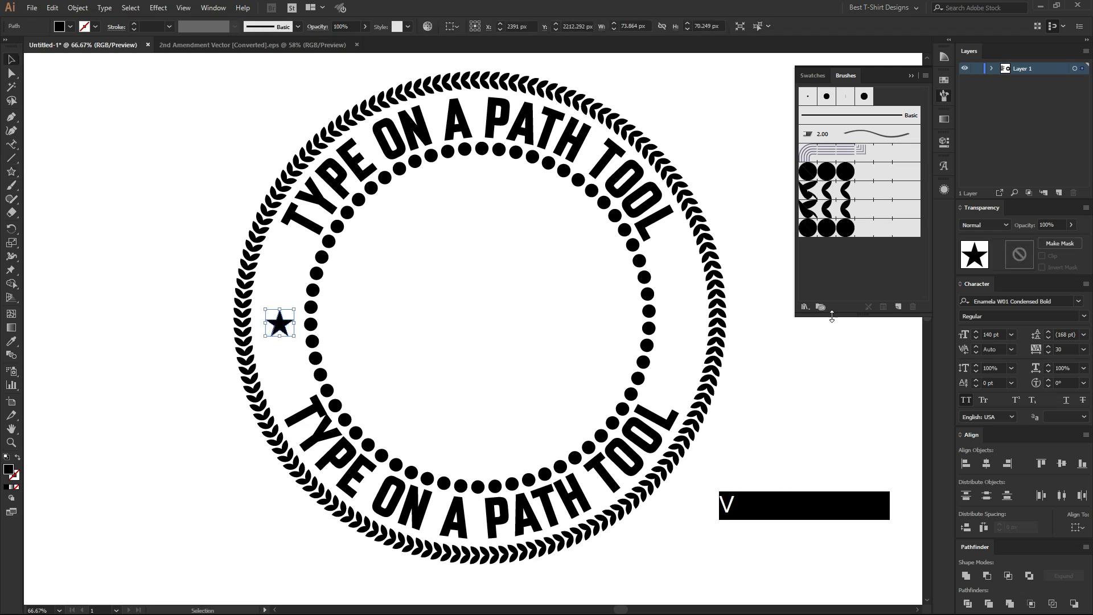
Create a new pattern brush from the star, keeping the default options with 100% scale and 0% spacing.
left_click(895, 306)
left_click(524, 359)
left_click(518, 383)
left_click(864, 463)
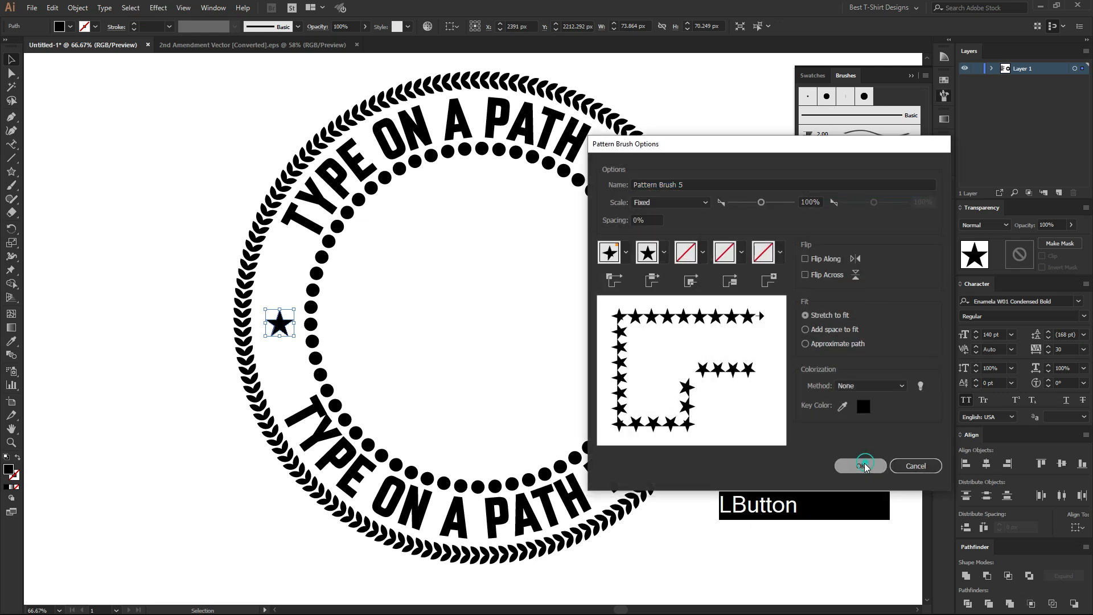
Try a star ring by duplicating the dotted inner circle in place, enlarging the copy to 1056 px and applying the star pattern brush.
left_click(648, 343)
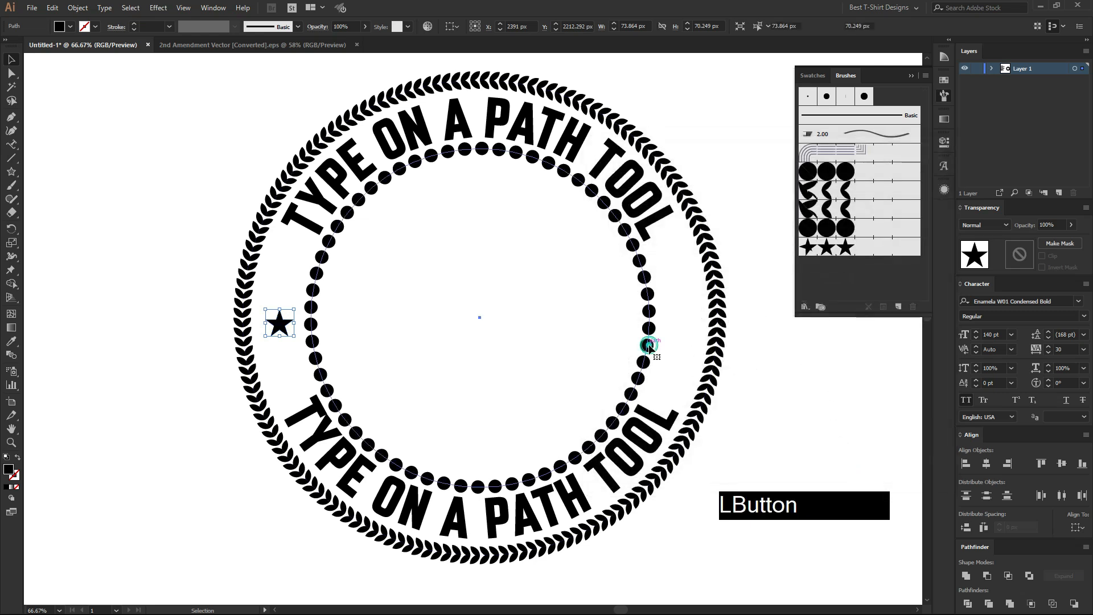
key("ctrl")
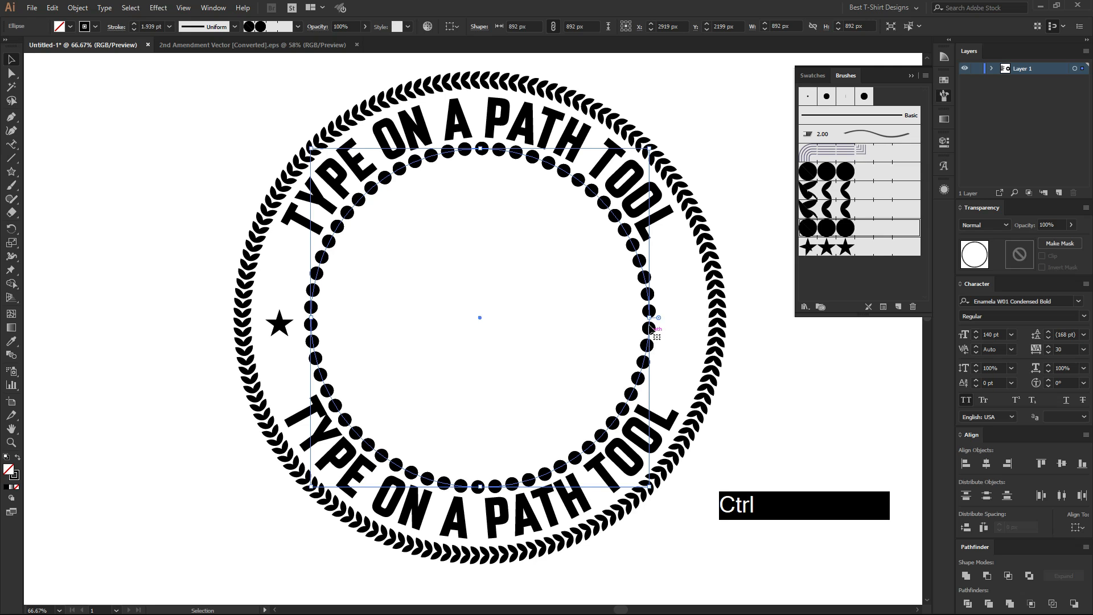
left_click_drag(649, 317, 681, 327)
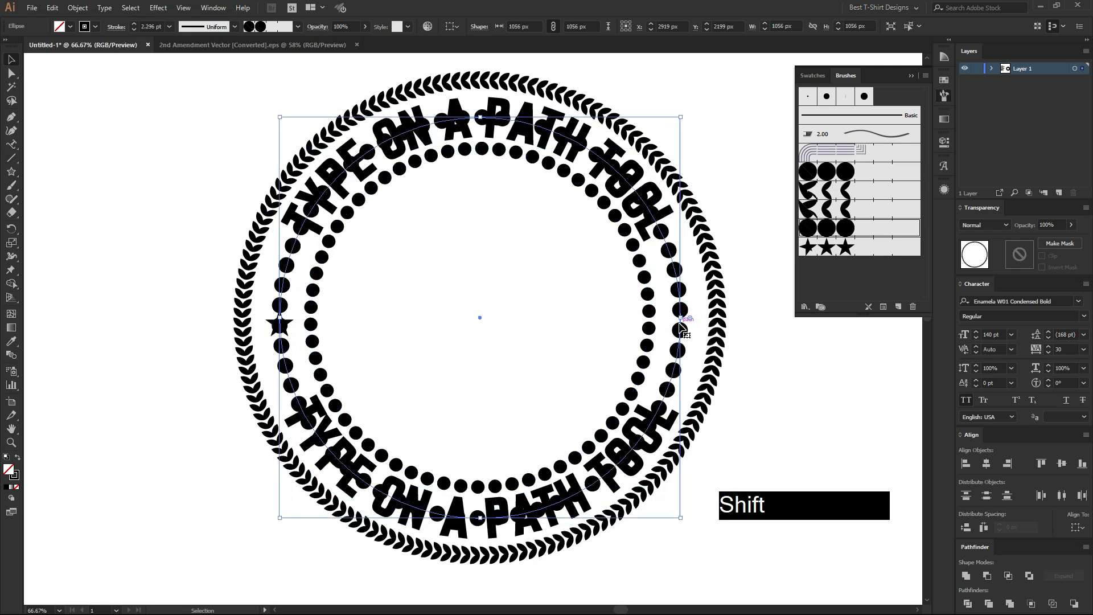
left_click(826, 255)
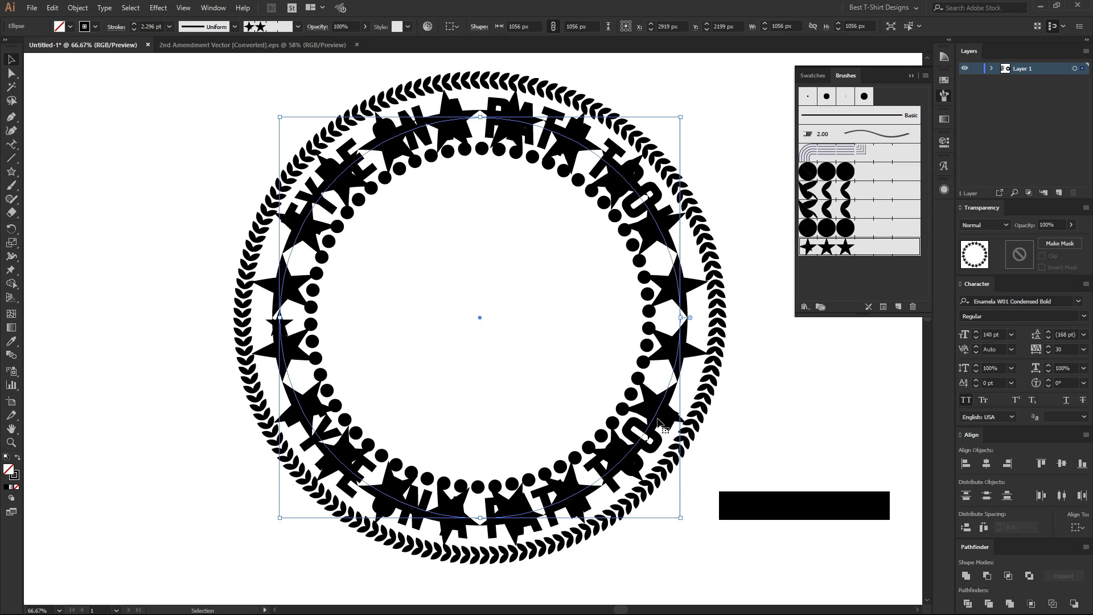
Set the star ring's stroke to 1 pt, inspect how it fits the badge, and delete the ring.
scroll(151, 25, "down", 2)
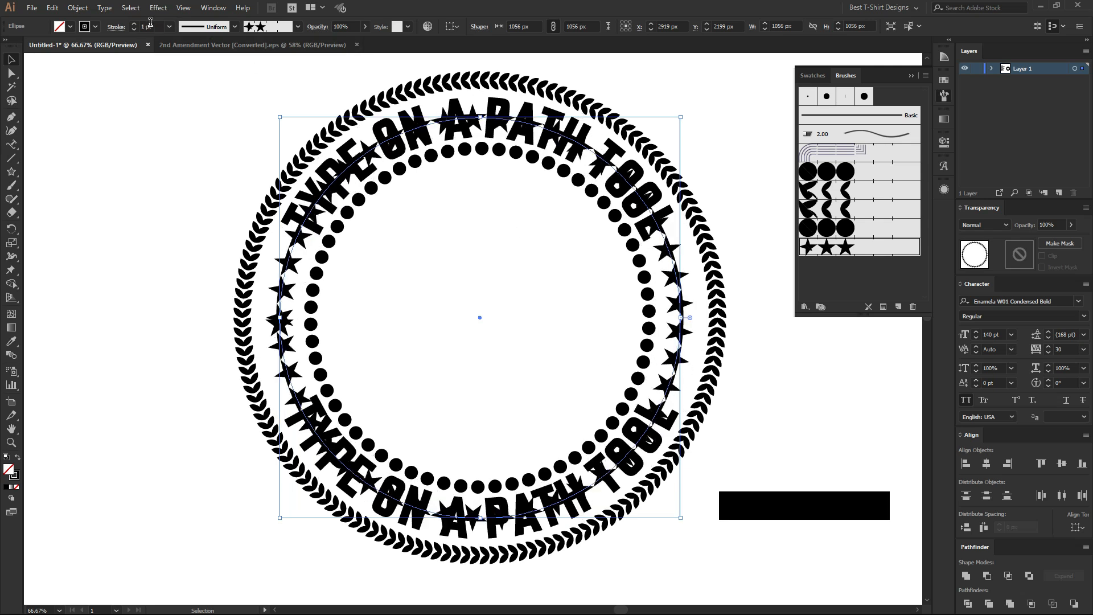
scroll(686, 319, "up", 4, "alt")
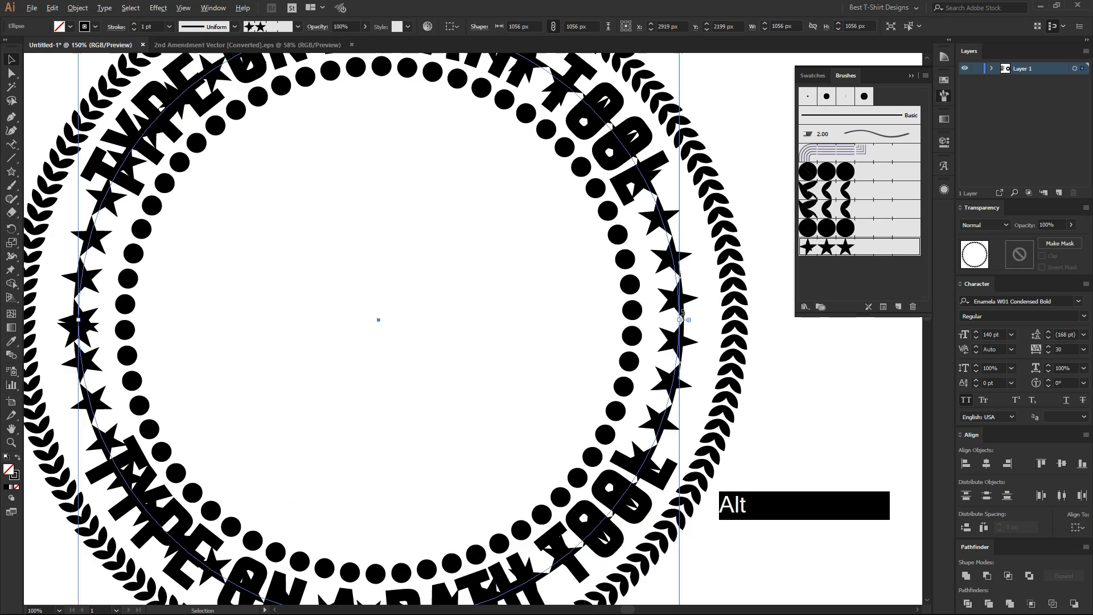
scroll(649, 324, "down", 4, "alt")
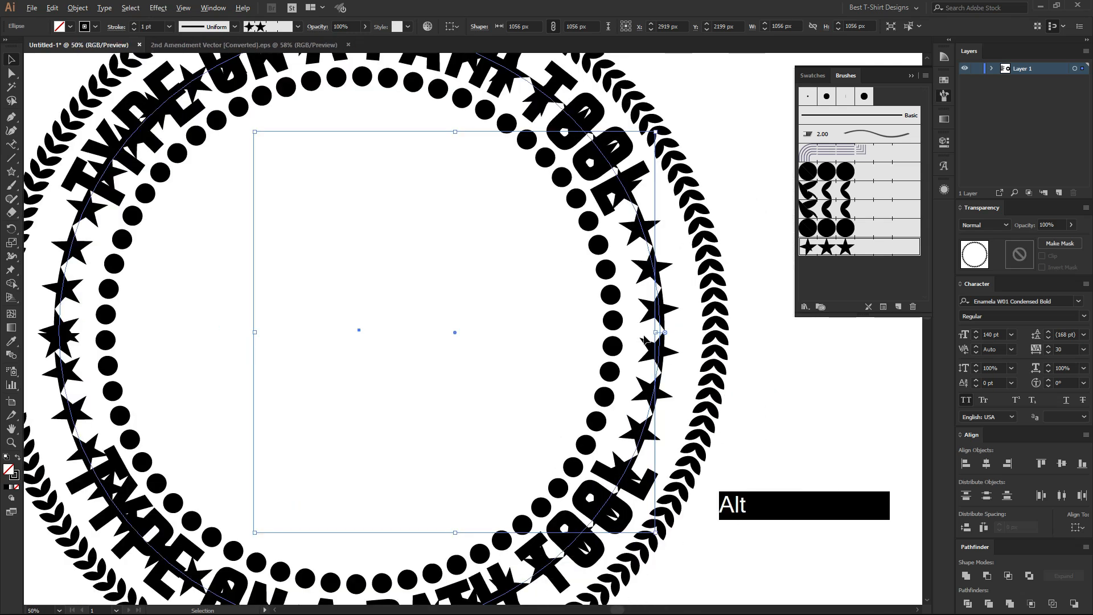
scroll(619, 316, "up", 1, "alt")
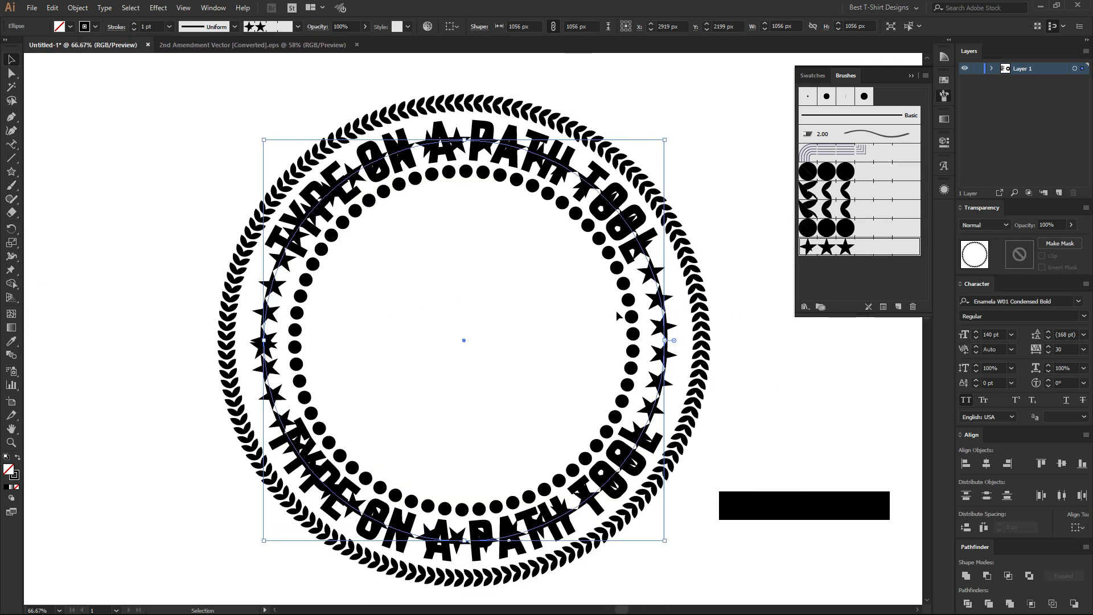
key("Delete")
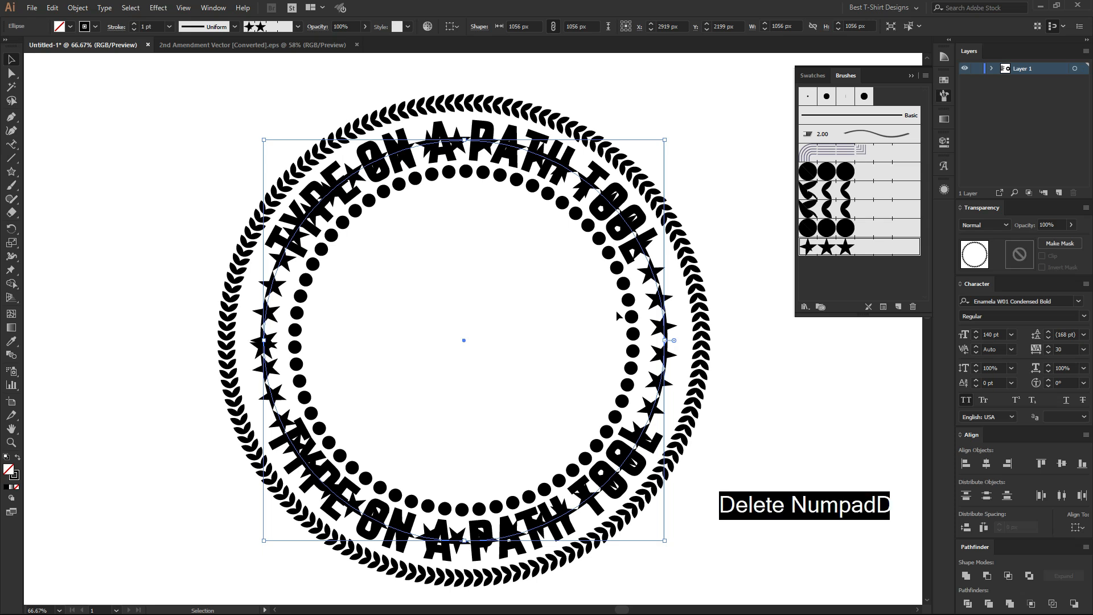
Duplicate the star into the gap on the opposite side of the badge and make a blend between the two stars.
left_click_drag(267, 344, 671, 345)
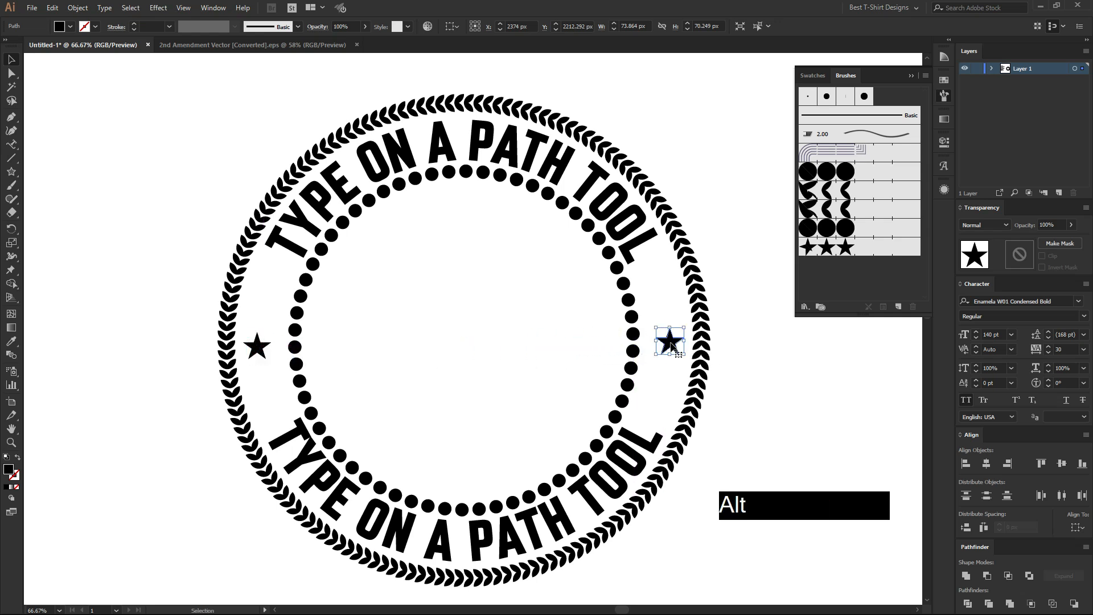
left_click(251, 349, "shift")
left_click(77, 8)
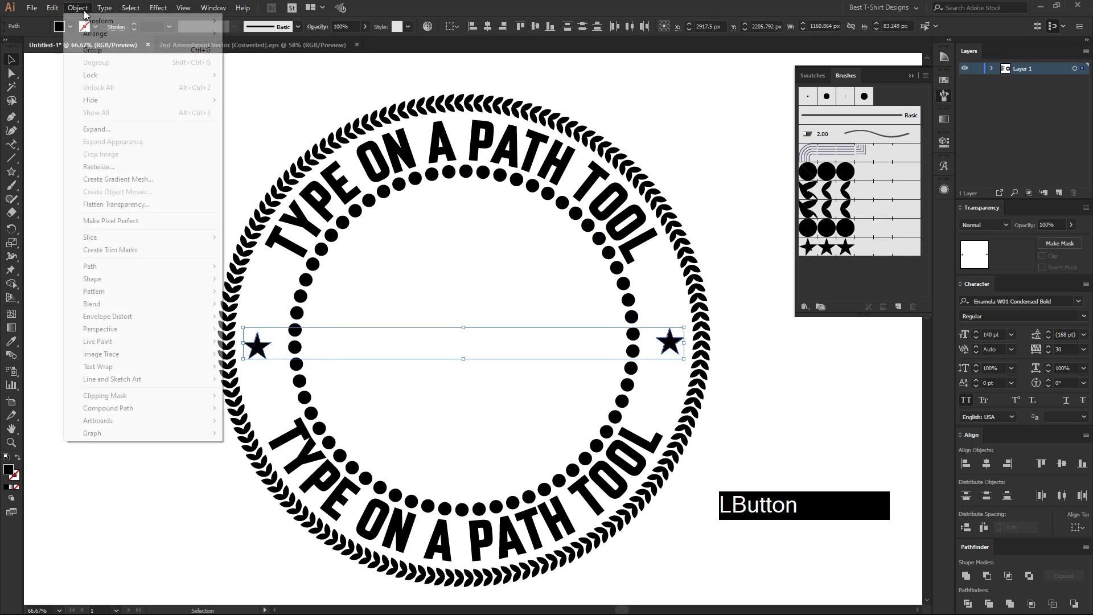
mouse_move(146, 304)
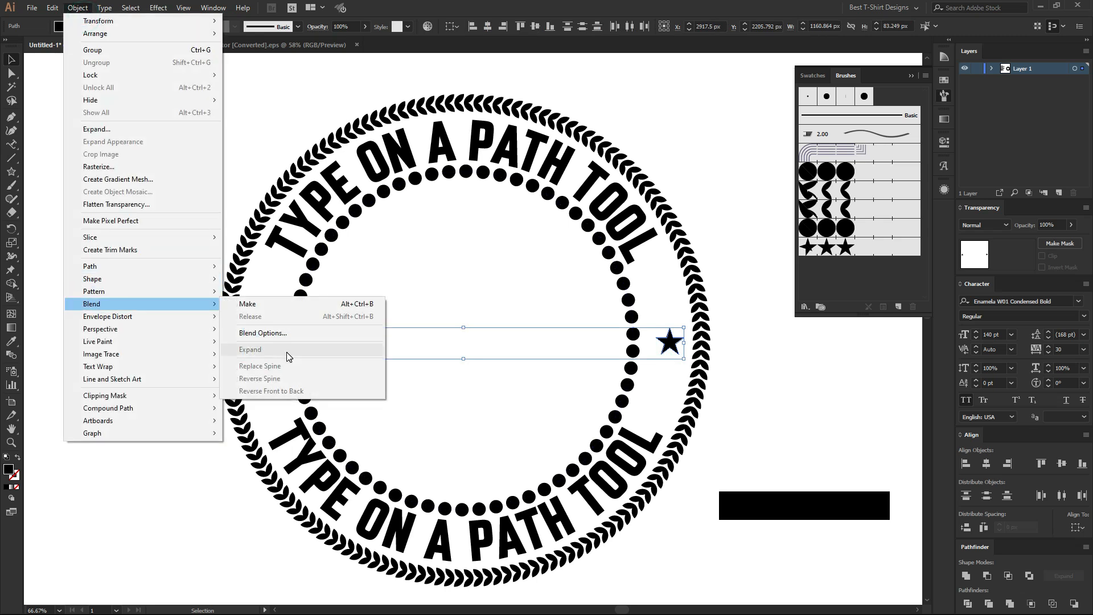
left_click(268, 306)
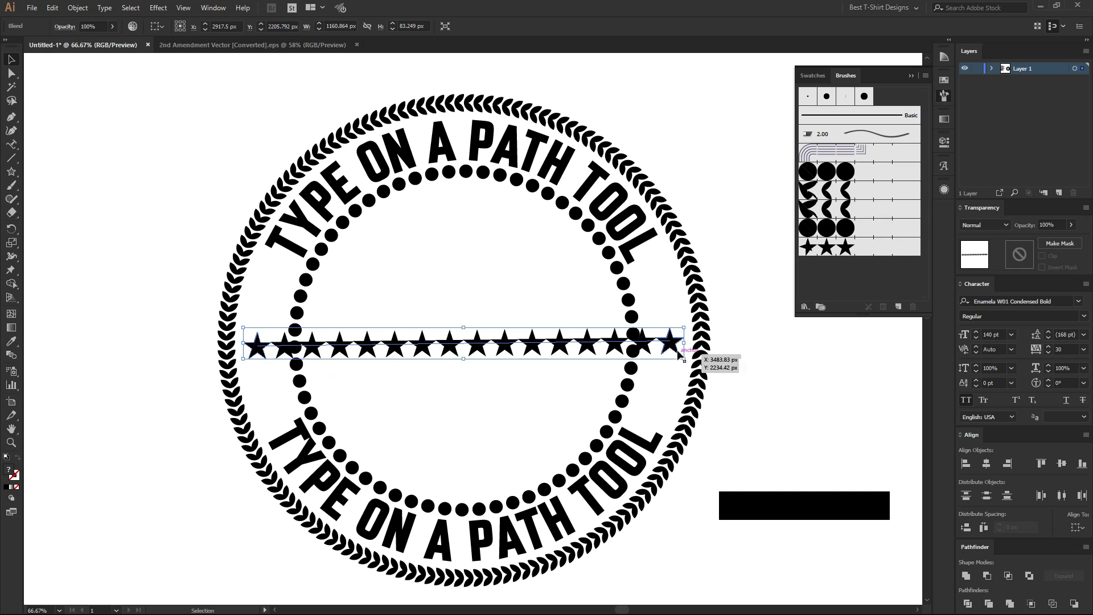
Duplicate the dotted inner circle in place and enlarge the copy to 1056 px about its centre.
left_click(628, 294)
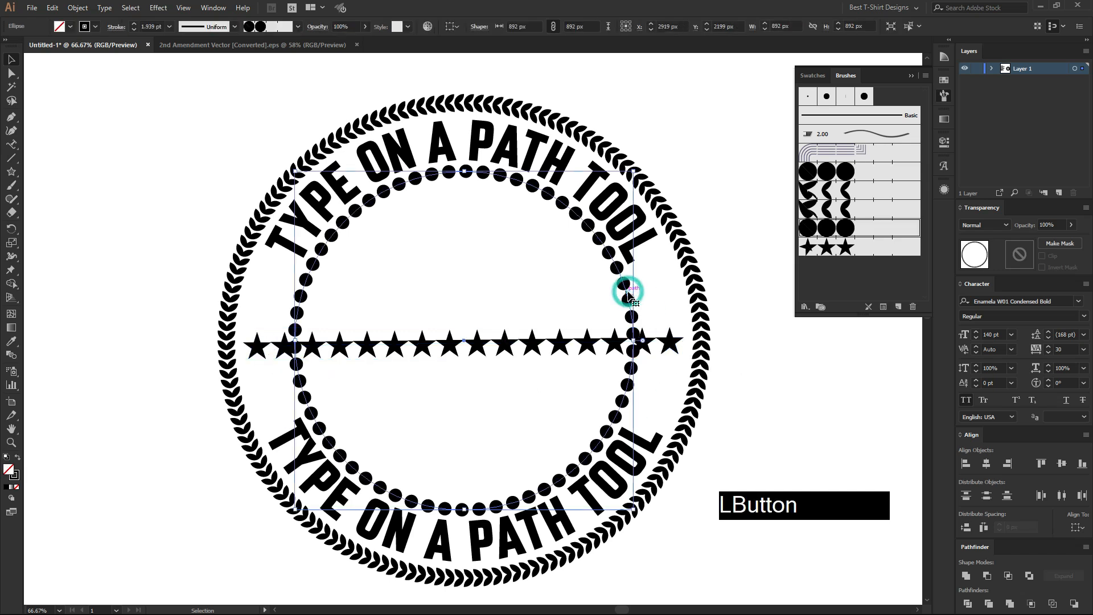
key("ctrl")
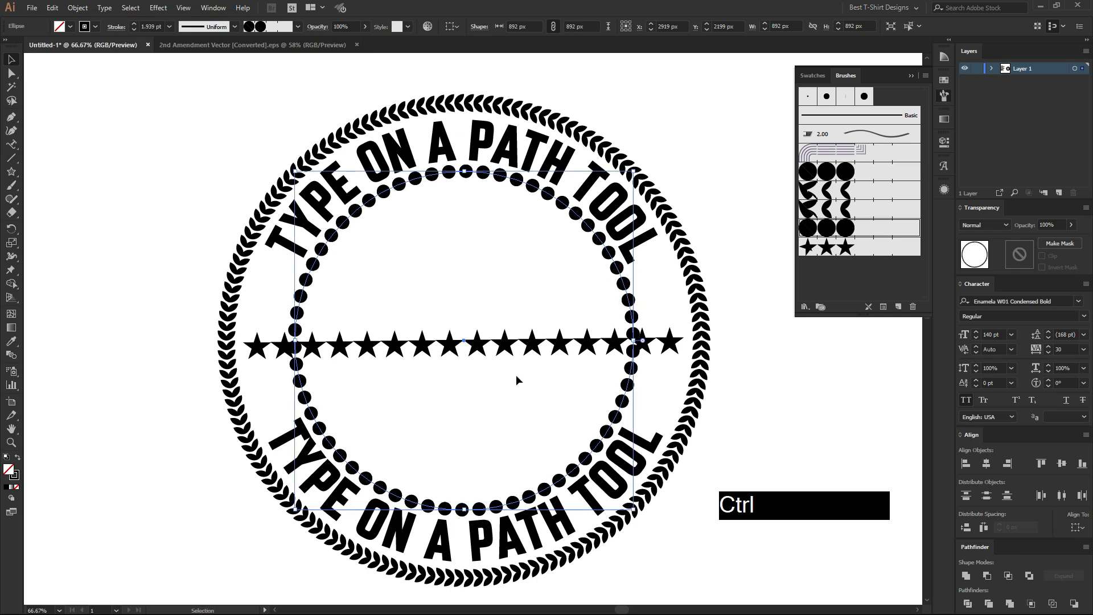
left_click_drag(463, 510, 465, 540)
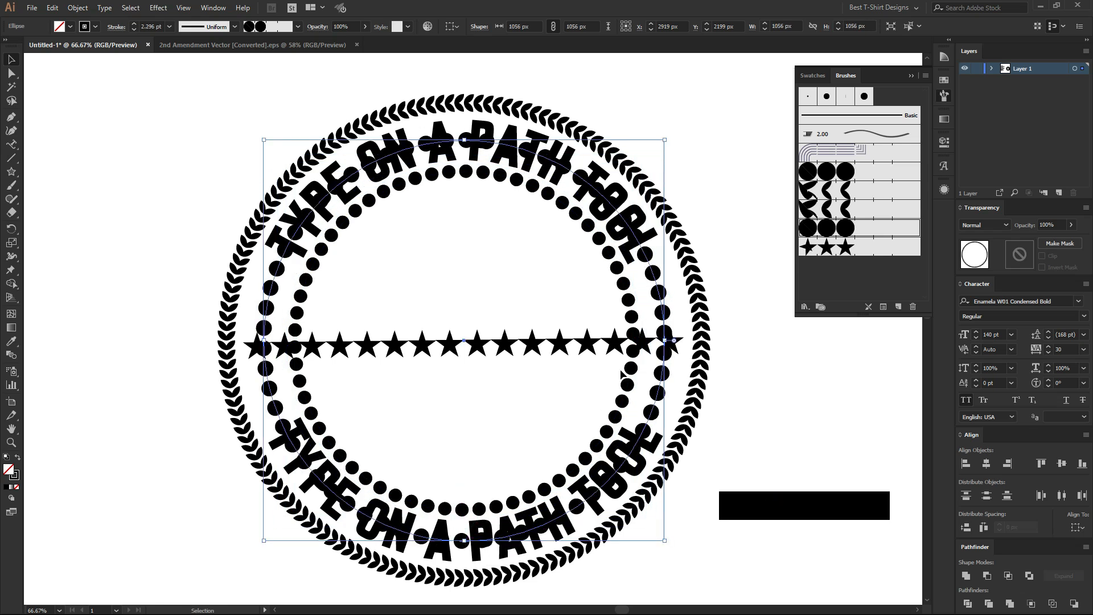
Replace the star blend's spine with the enlarged dotted circle and hide the brush list.
left_click(574, 342, "shift")
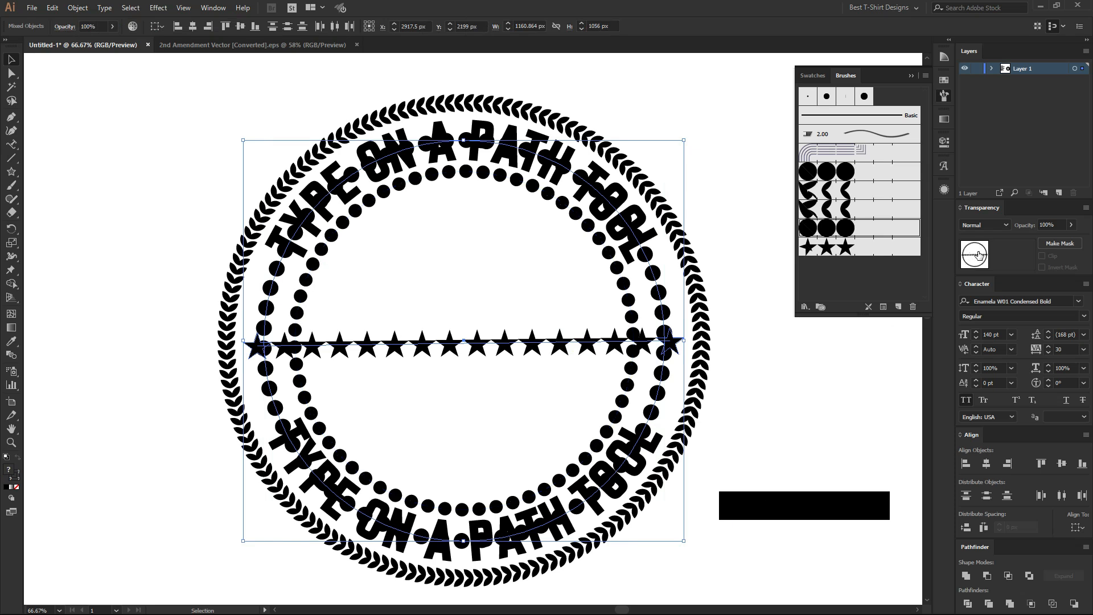
left_click(78, 8)
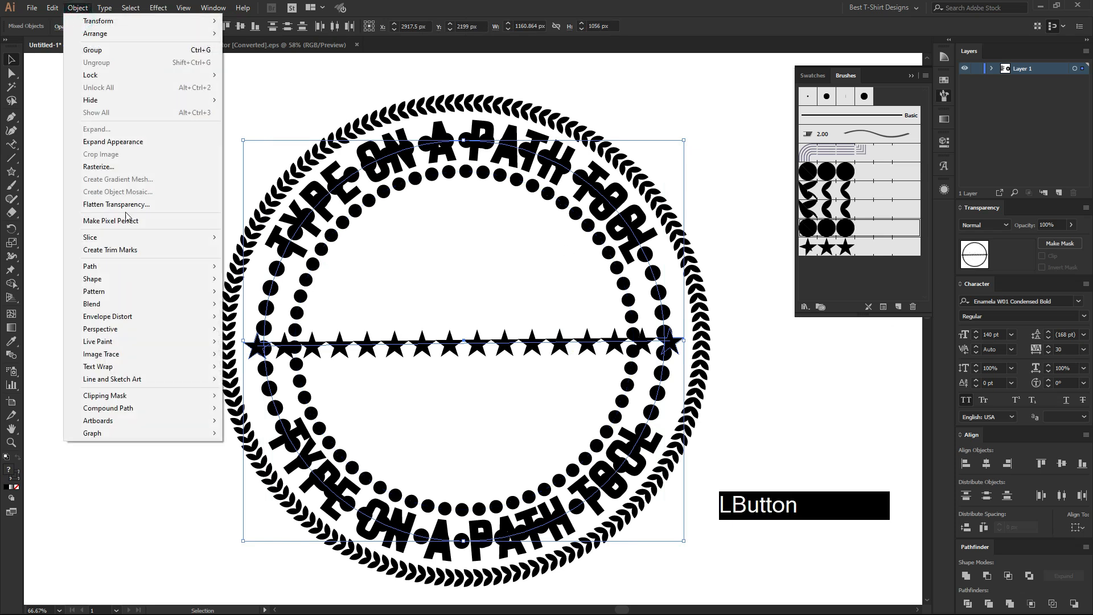
mouse_move(166, 306)
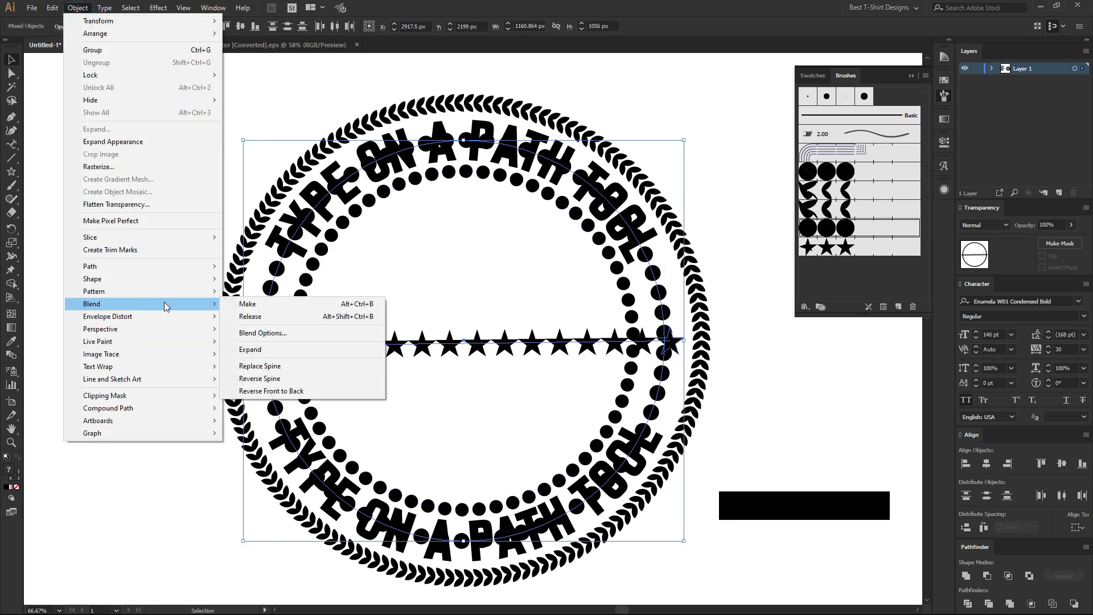
left_click(271, 369)
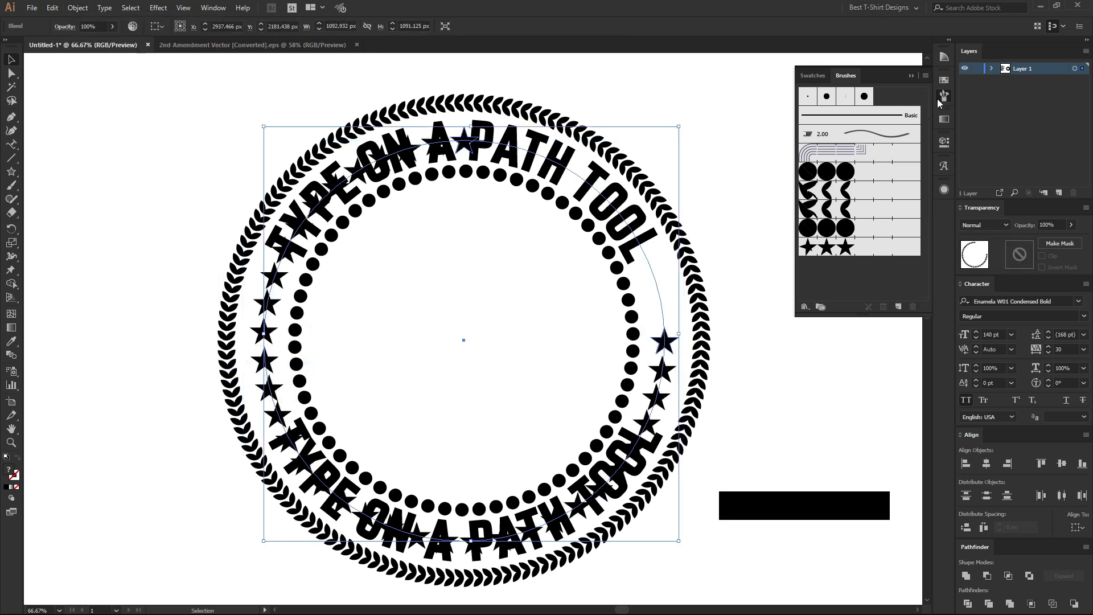
left_click(942, 97)
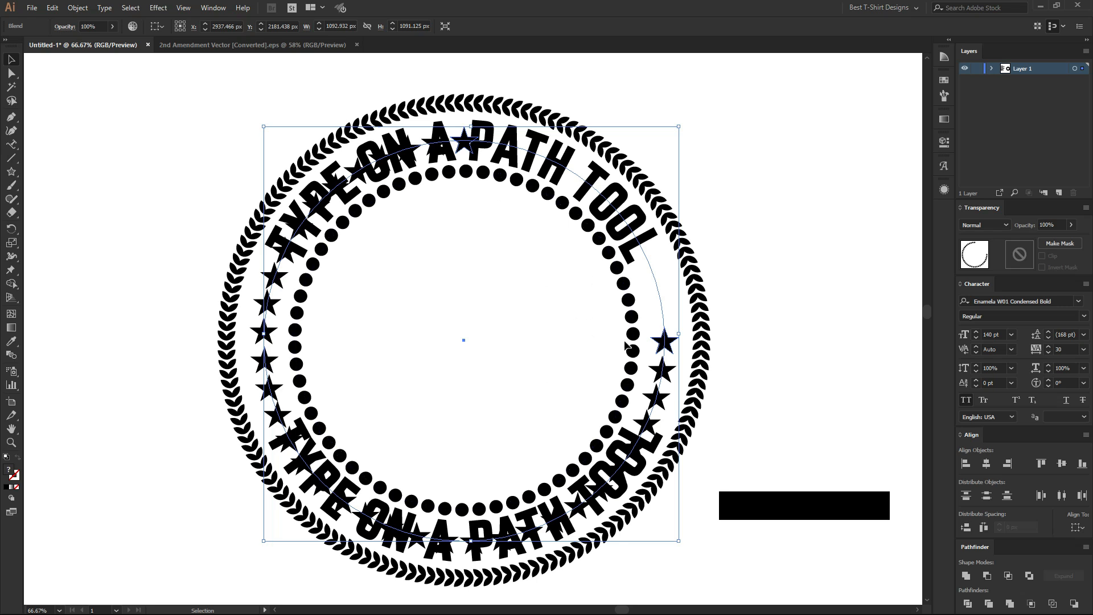
Isolate the star blend and select its circular spine together with the topmost star.
double_click(664, 342)
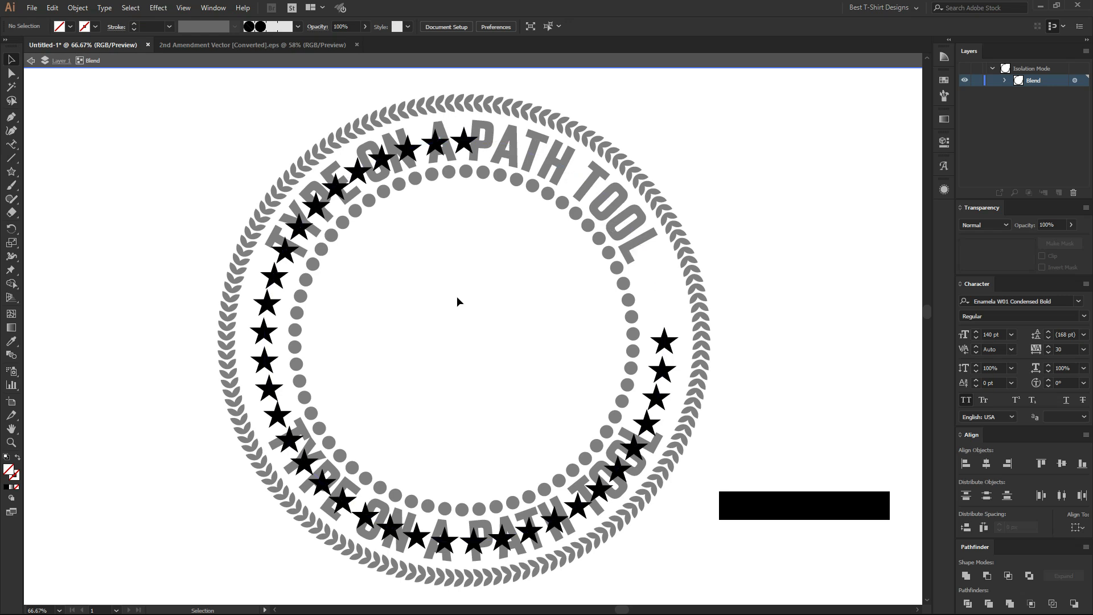
scroll(462, 296, "down", 1)
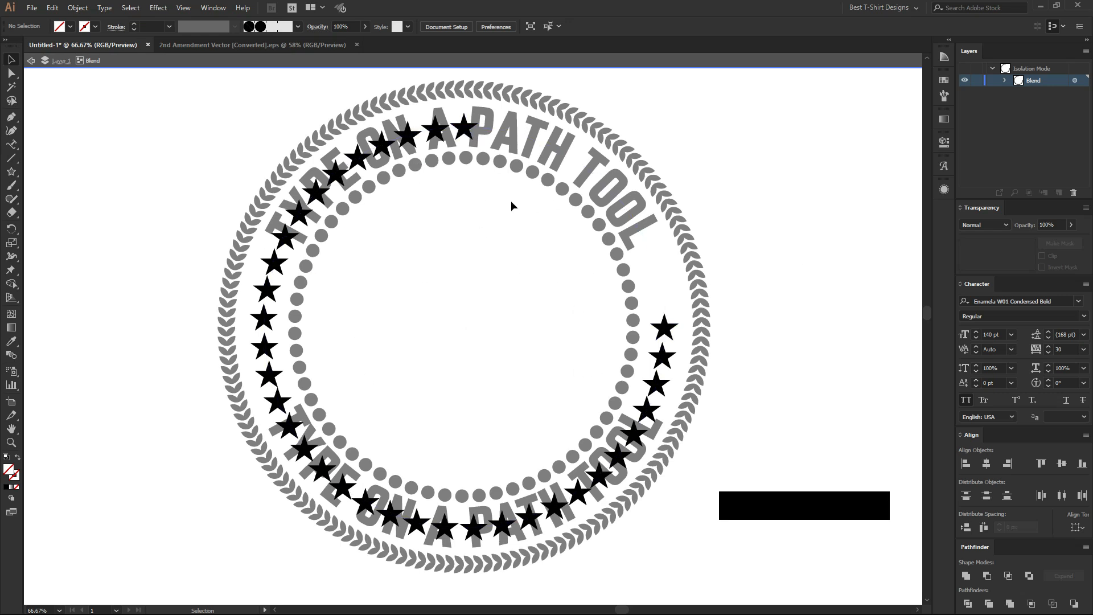
left_click_drag(577, 101, 443, 255)
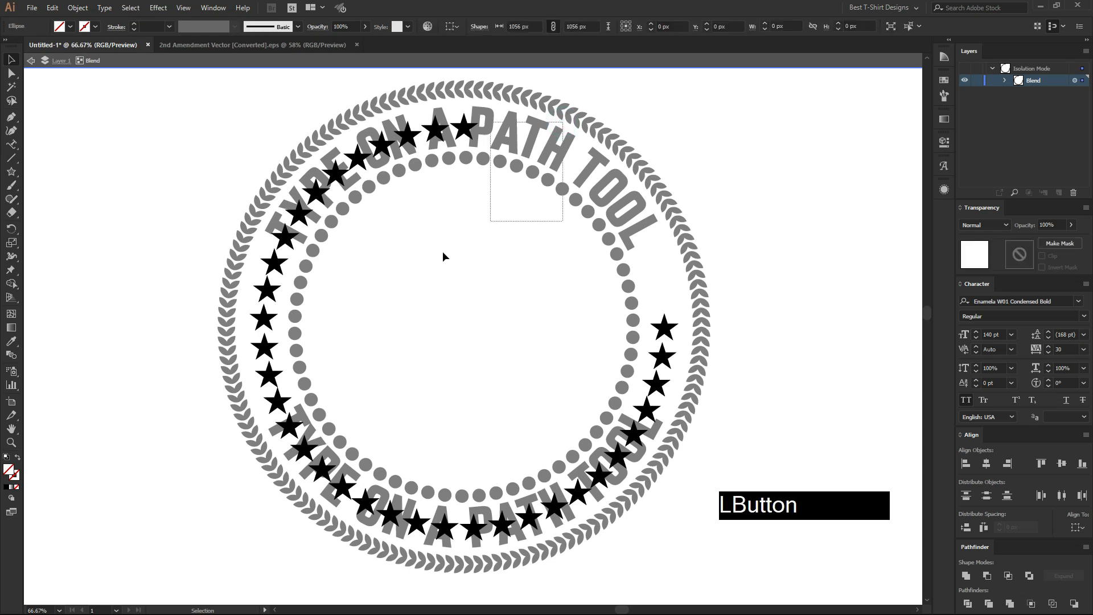
left_click(519, 301)
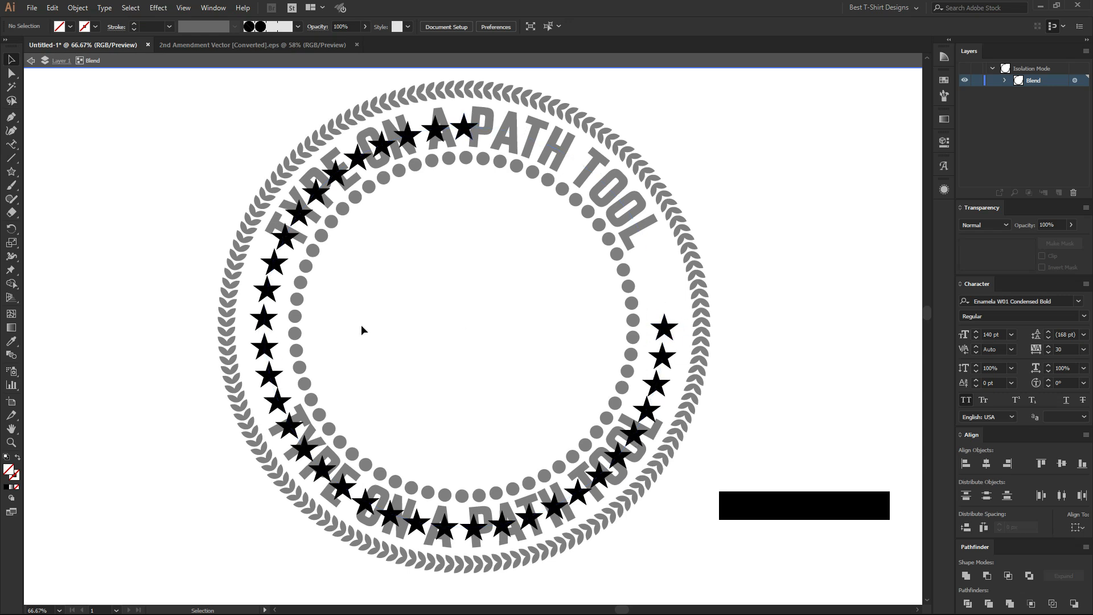
left_click_drag(506, 92, 395, 235)
scroll(395, 235, "up", 2)
scroll(450, 237, "down", 2)
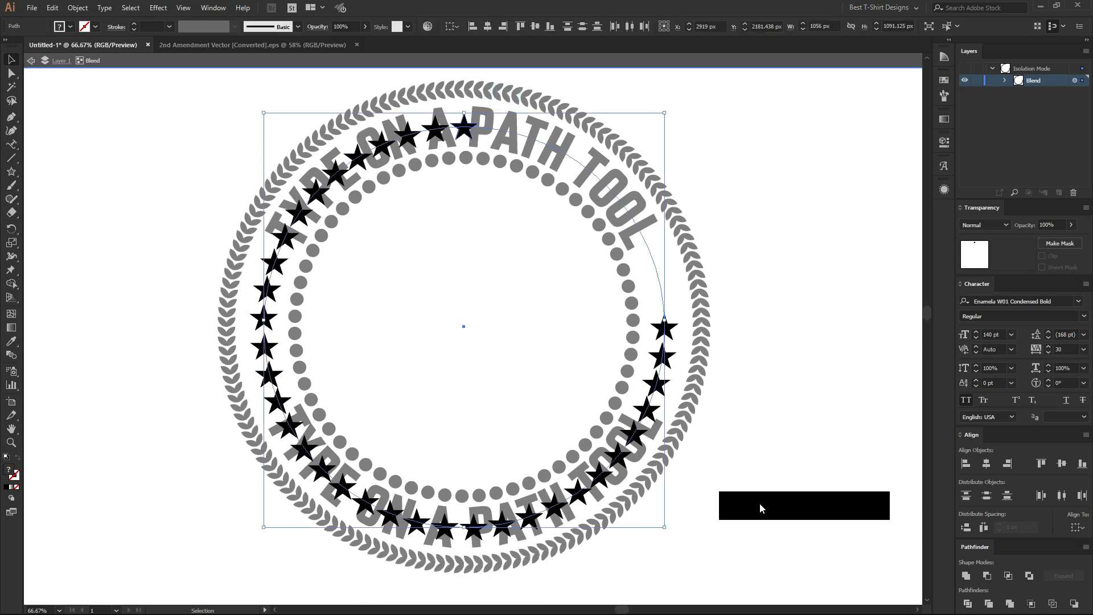
Cut the blend's circular spine at its topmost anchor point with the Scissors tool so the stars spread around the whole circle.
key("c")
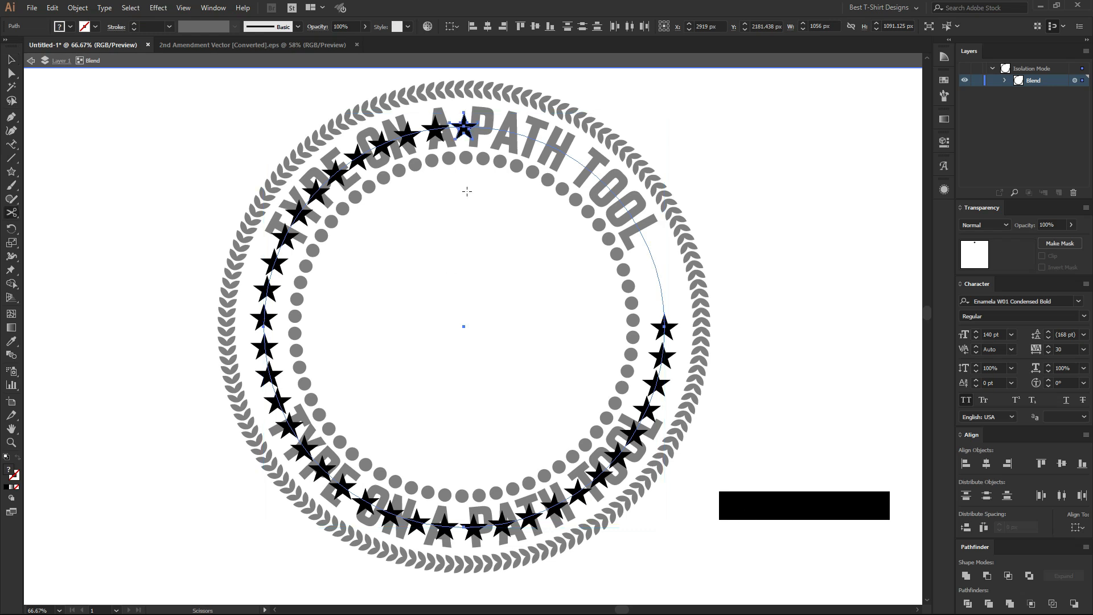
left_click(14, 216)
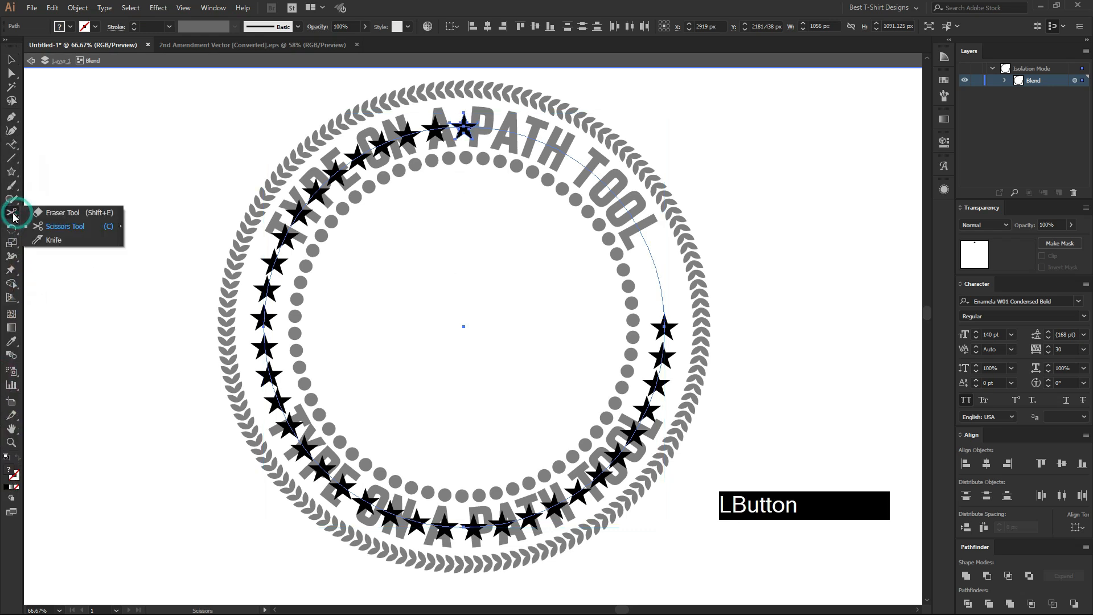
left_click(64, 228)
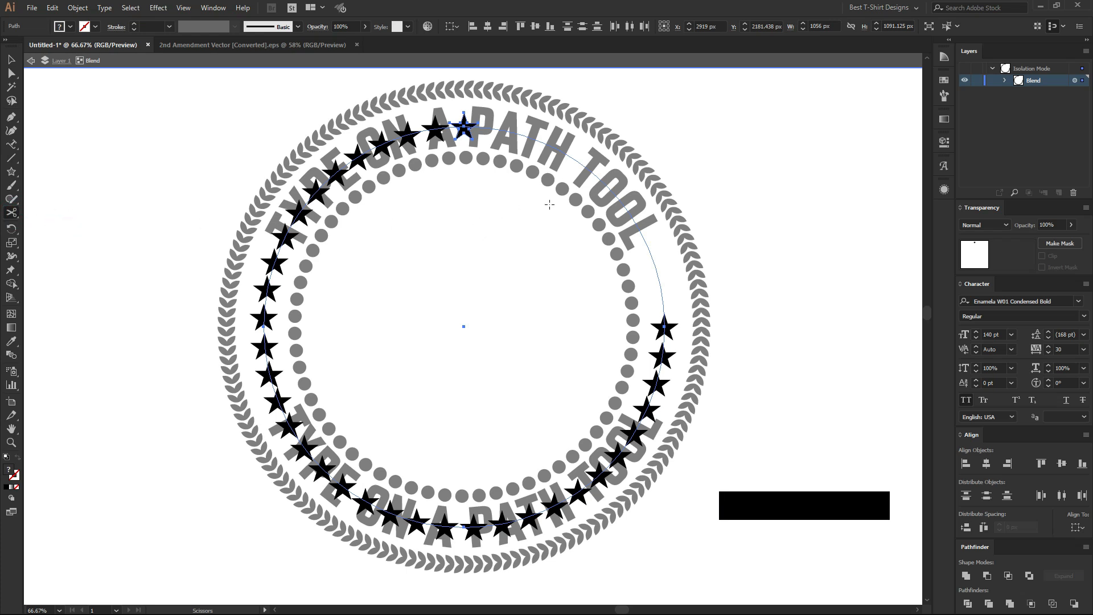
scroll(476, 114, "up", 4, "alt")
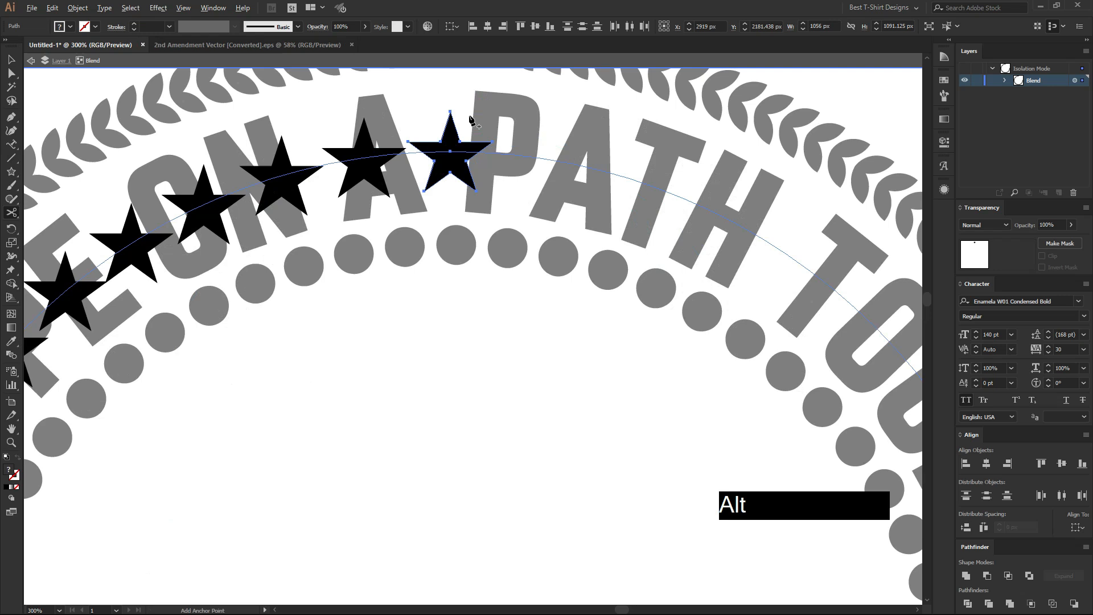
scroll(441, 168, "down", 4, "alt")
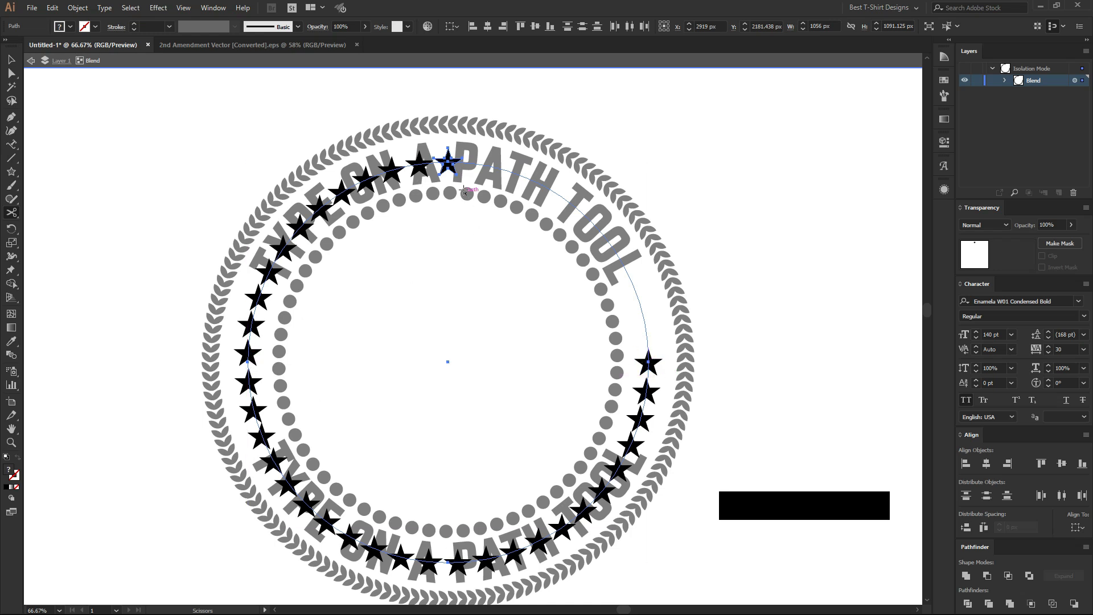
scroll(435, 147, "up", 5)
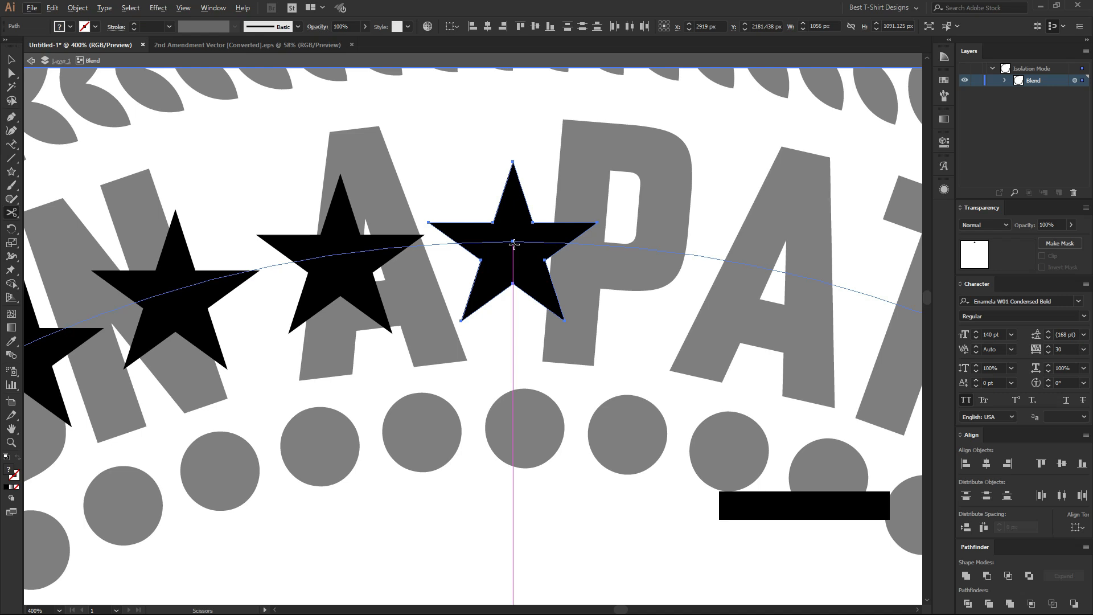
left_click(514, 241)
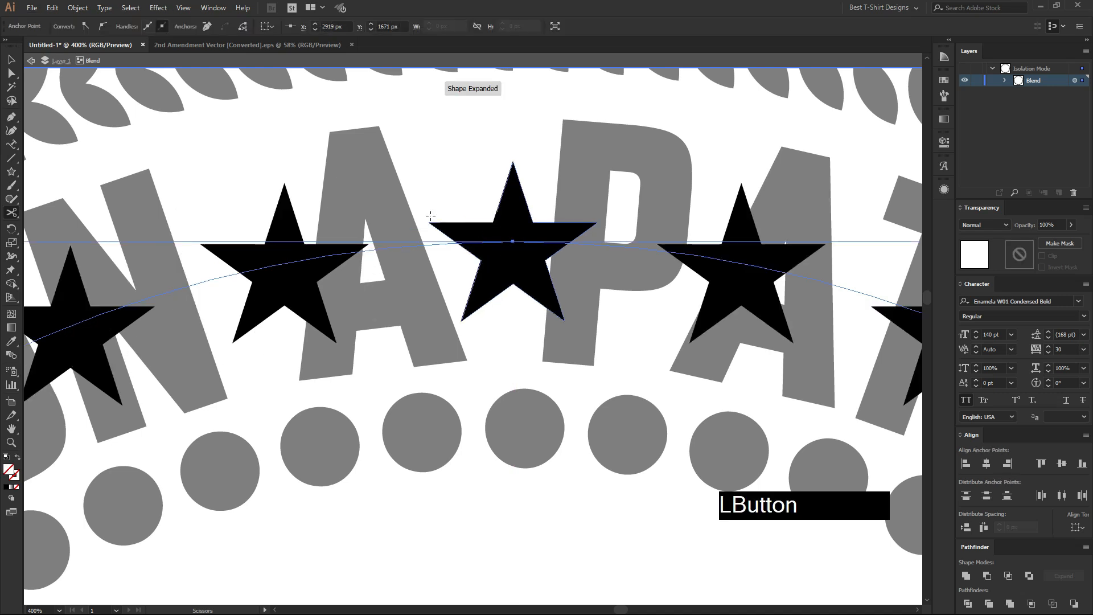
scroll(411, 208, "down", 4)
scroll(411, 208, "down", 1)
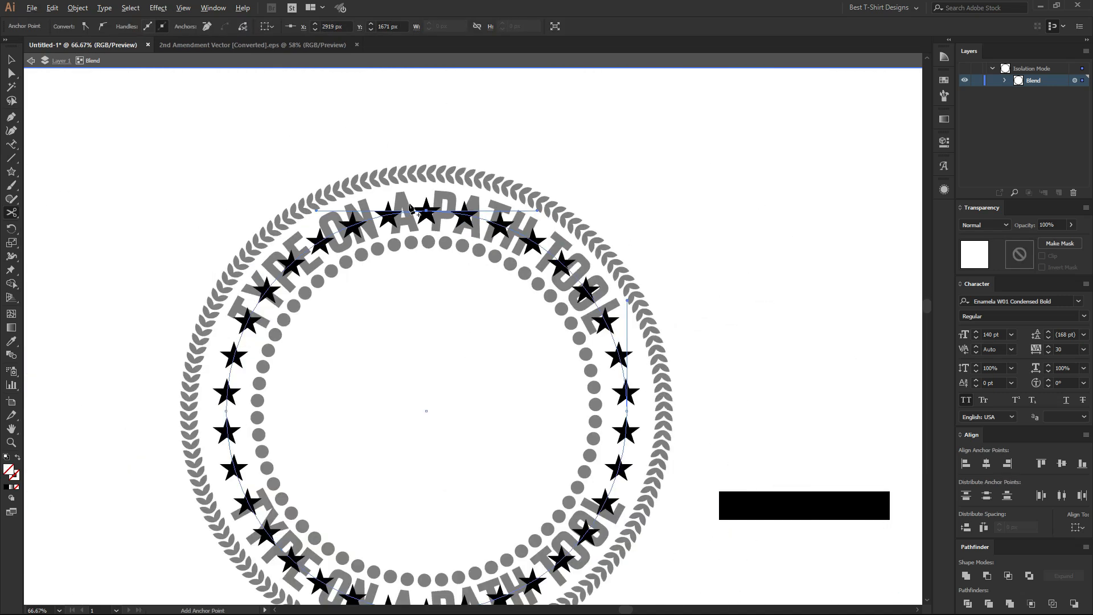
scroll(411, 208, "down", 1)
key("v")
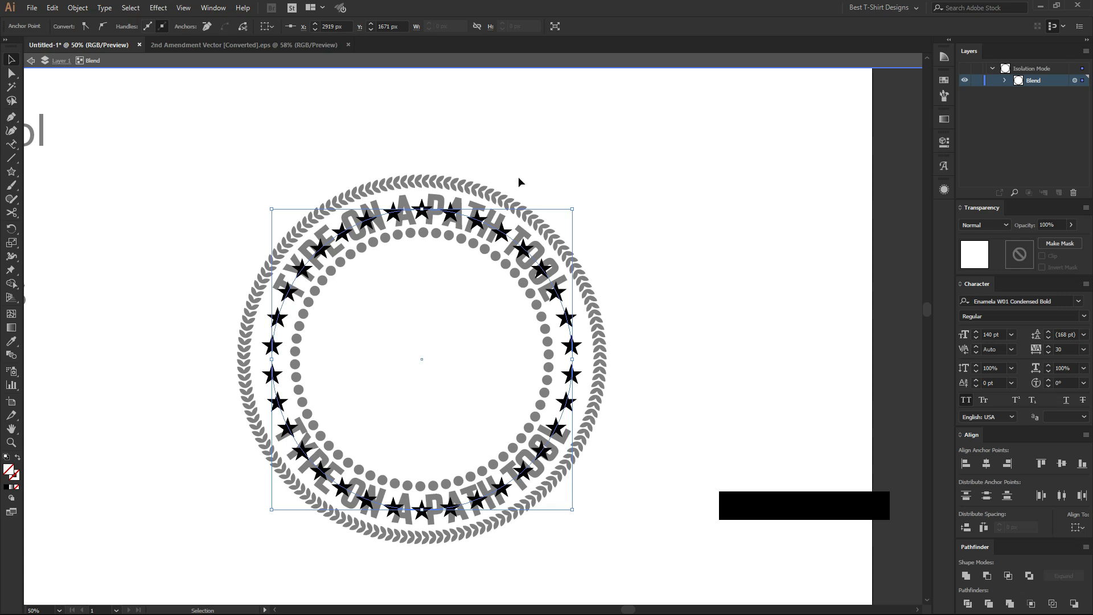
scroll(416, 215, "up", 1)
scroll(535, 155, "down", 1)
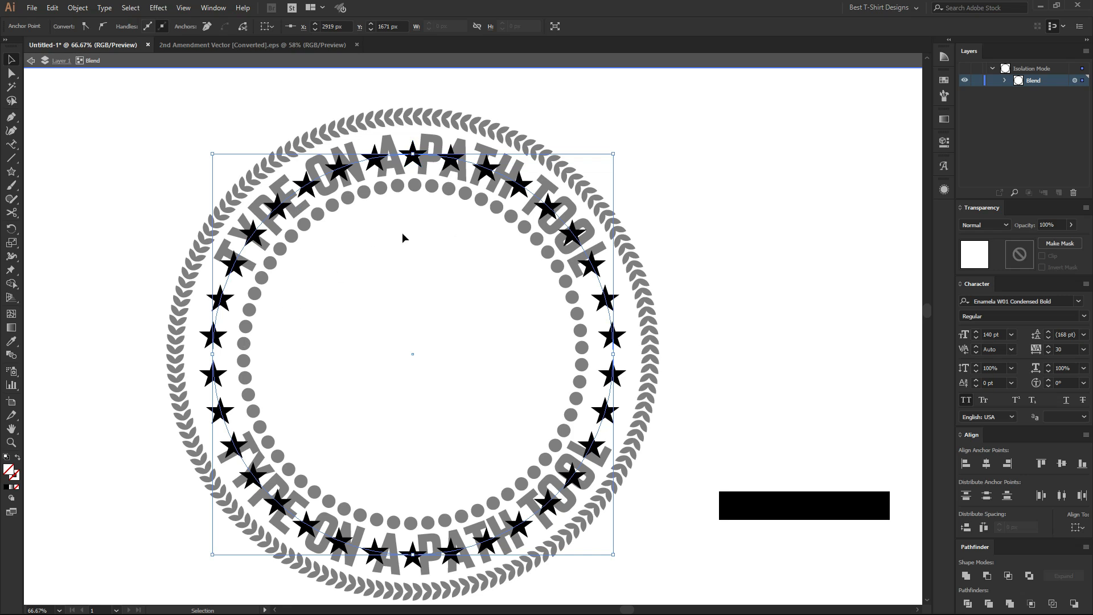
Open the star blend's Blend Options with preview on and set the spacing to Specified Steps.
left_click(379, 261)
left_click(225, 298)
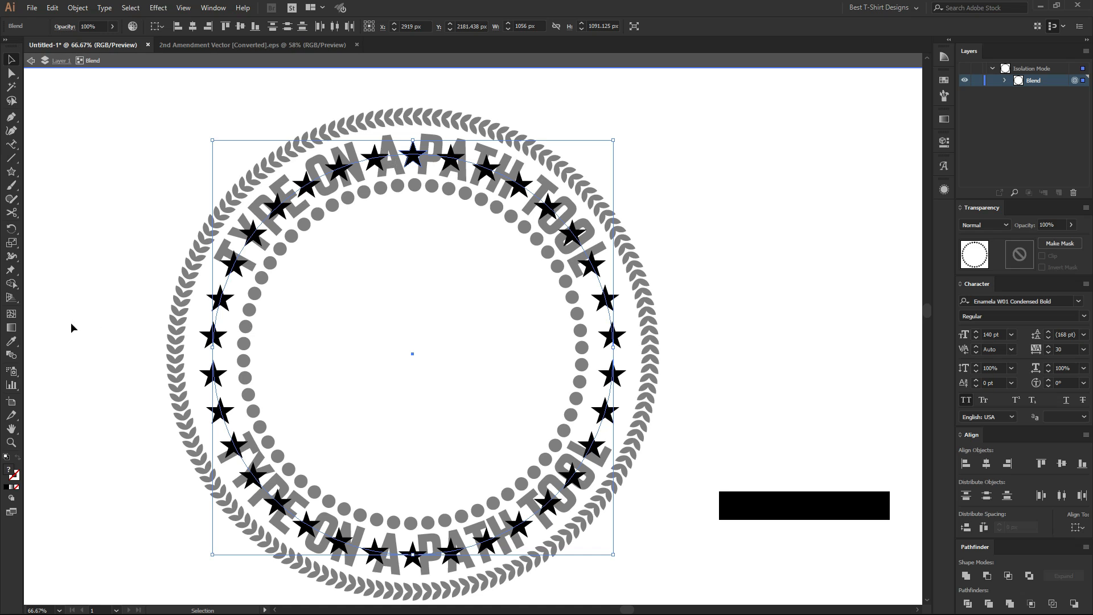
double_click(11, 354)
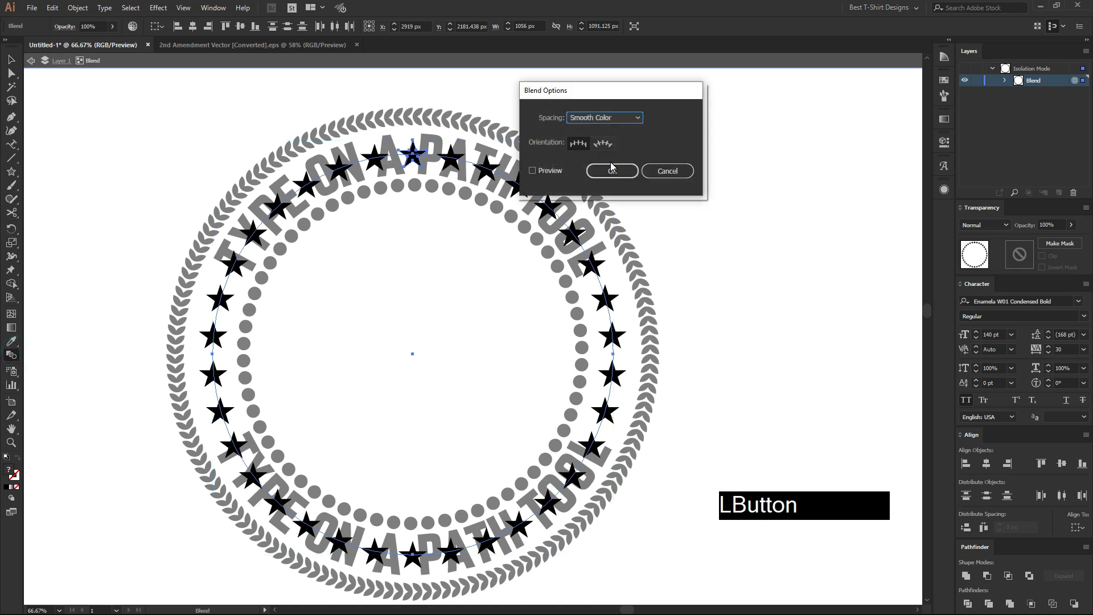
left_click_drag(625, 95, 738, 95)
left_click(647, 170)
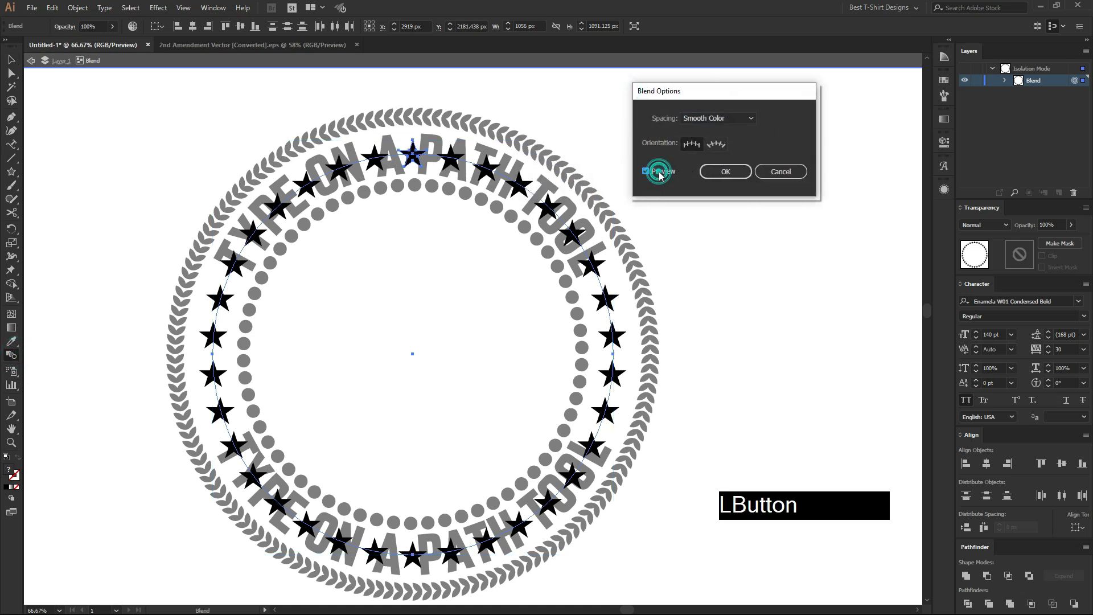
left_click(716, 120)
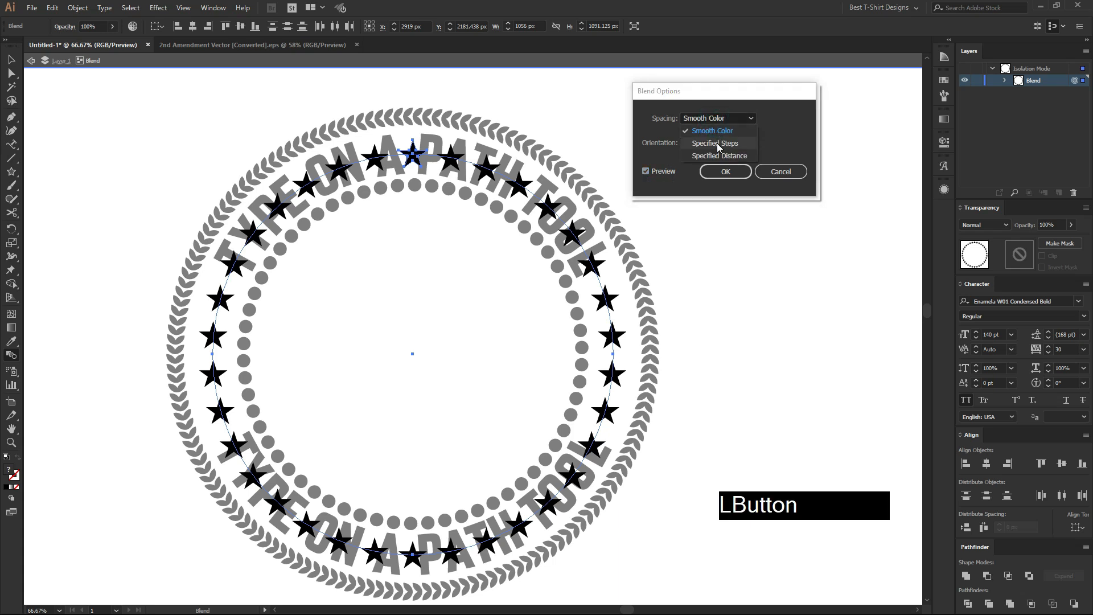
left_click(719, 141)
Try different step counts for the star blend and apply 19 specified steps.
scroll(792, 117, "down", 4)
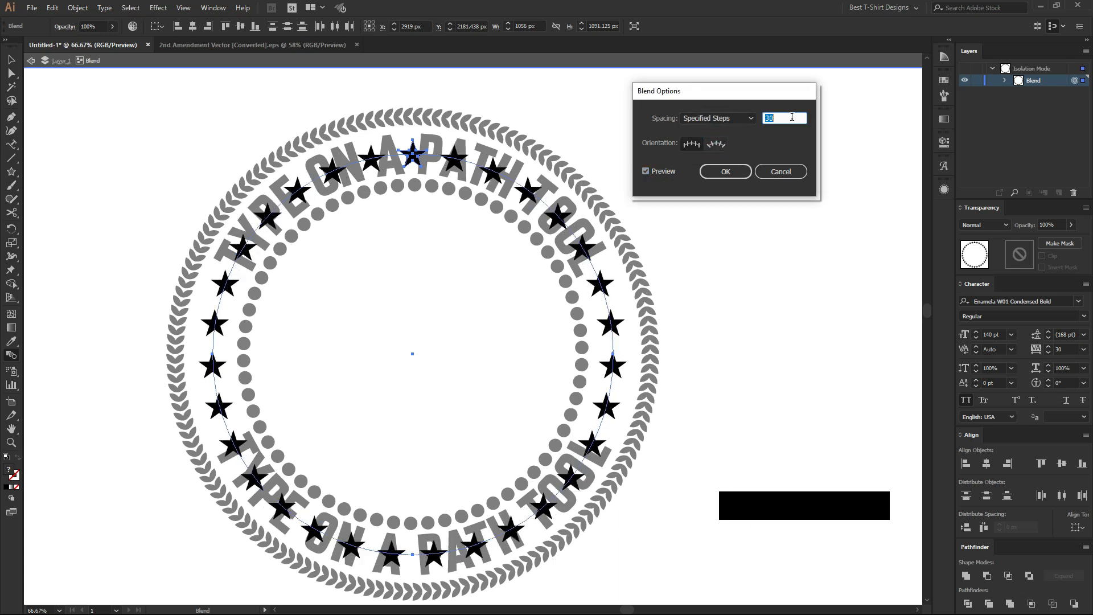
scroll(792, 117, "down", 5)
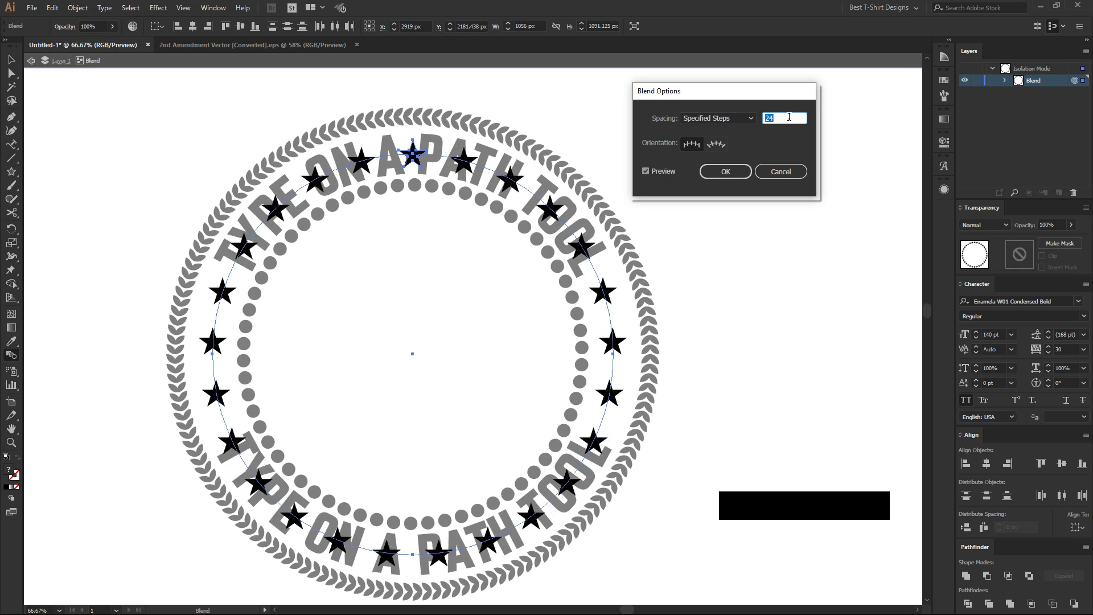
scroll(789, 117, "down", 1)
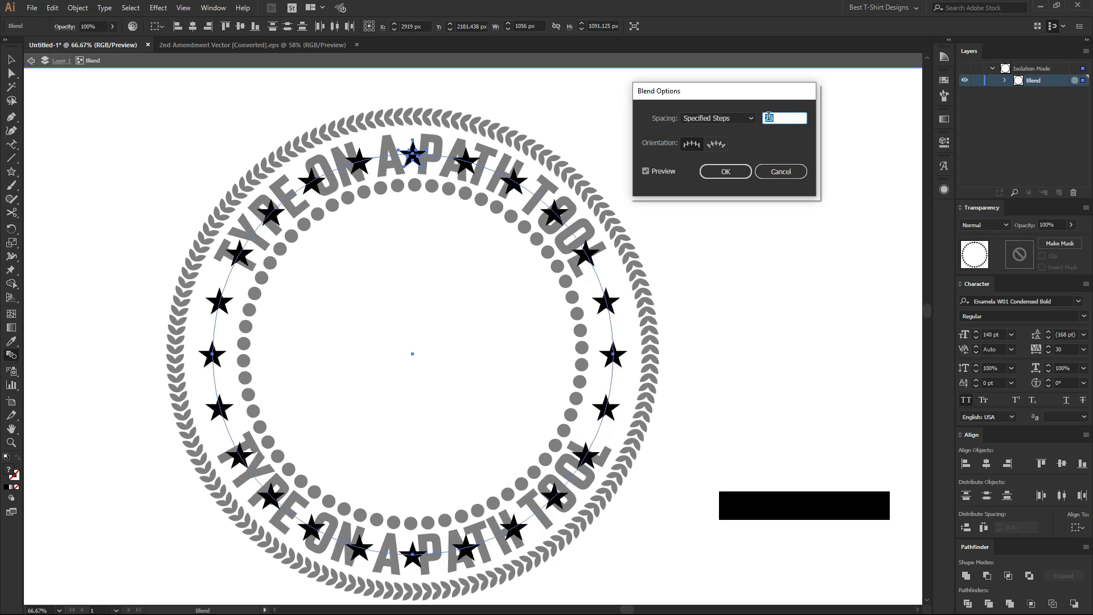
scroll(787, 117, "up", 11)
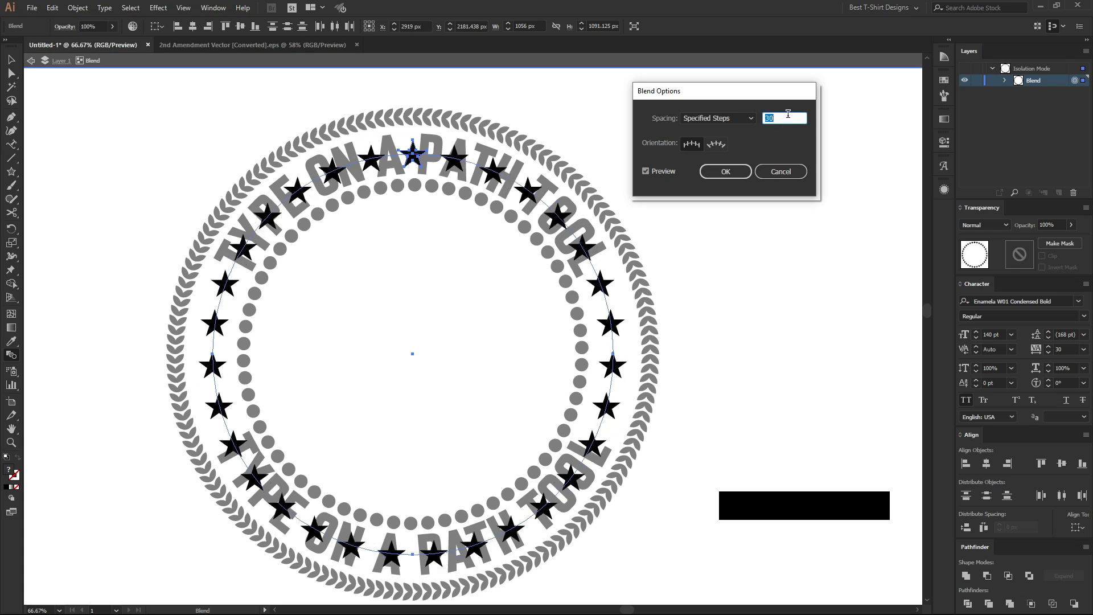
scroll(788, 115, "down", 16)
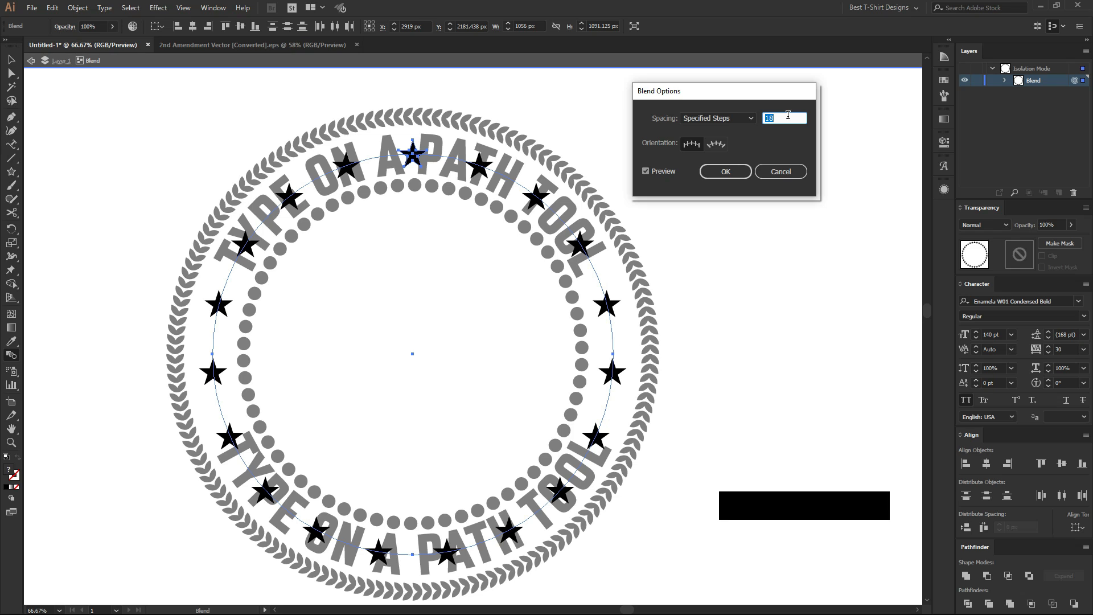
scroll(788, 115, "up", 2)
scroll(788, 115, "down", 1)
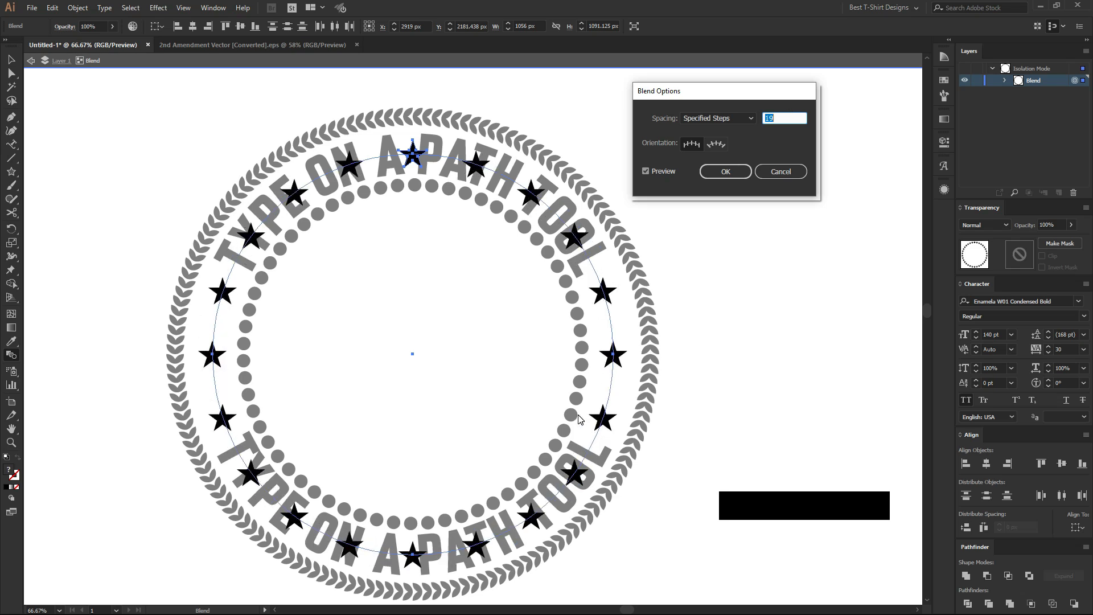
left_click(725, 172)
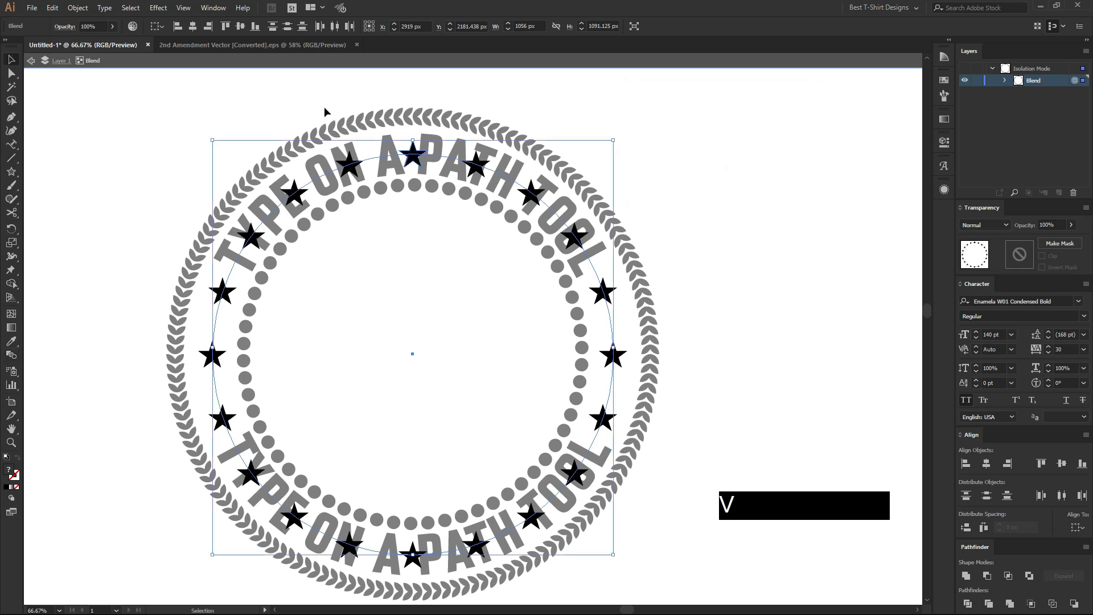
Expand the star blend into individual star shapes.
left_click(361, 150)
left_click(315, 114)
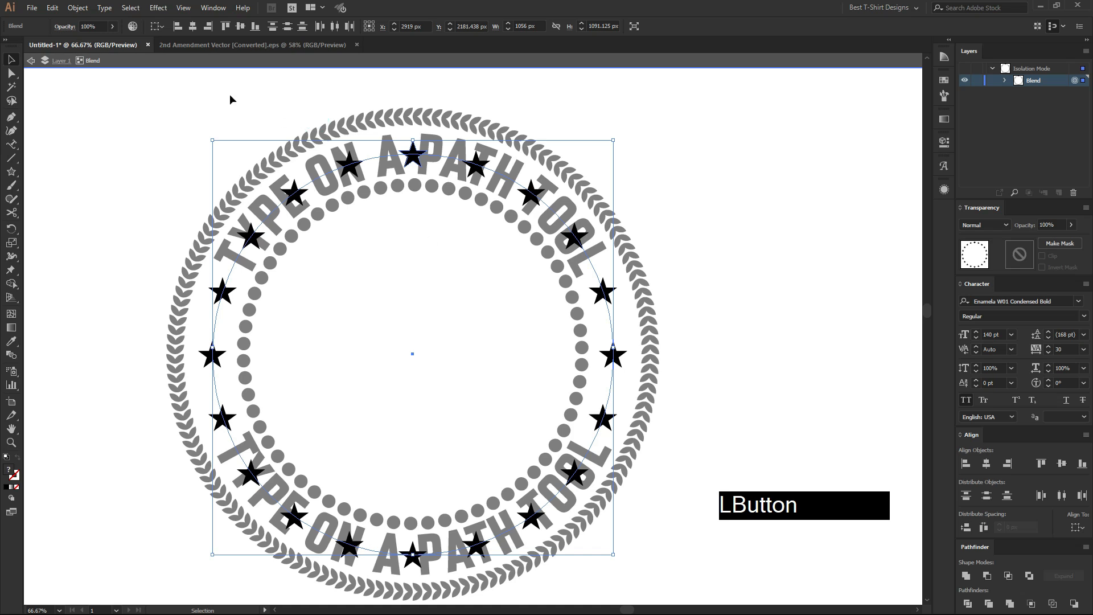
left_click(78, 8)
left_click(106, 123)
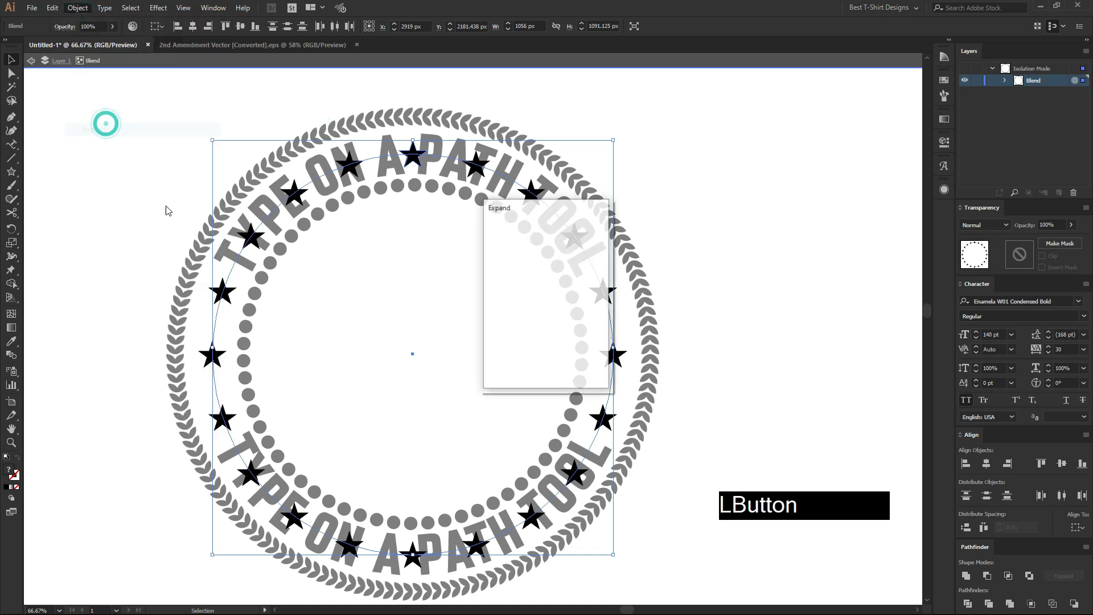
left_click(517, 369)
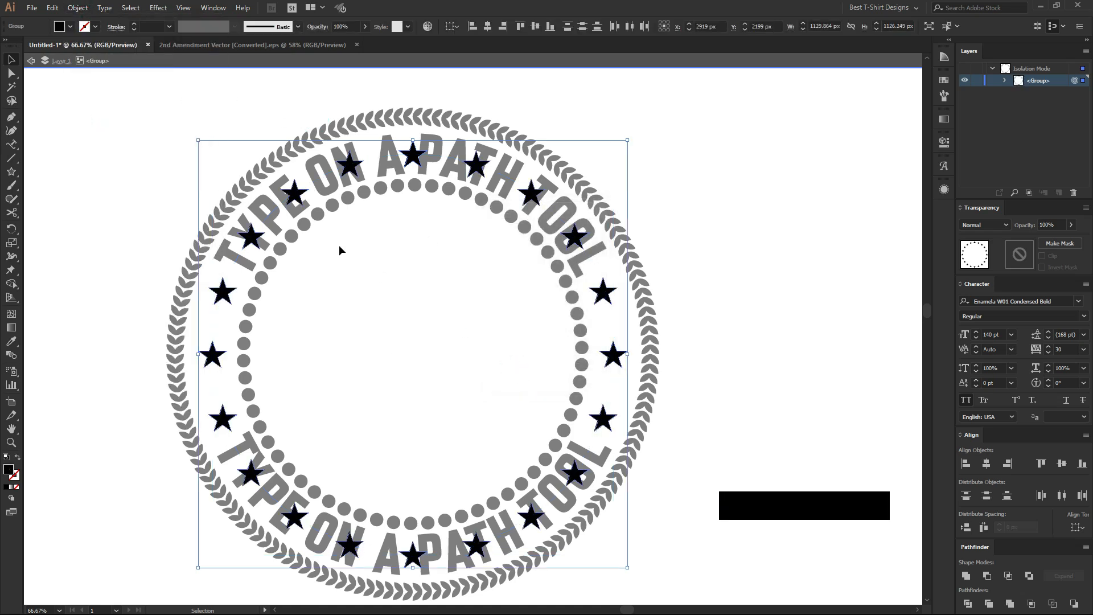
Erase the stars overlapping the upper and lower text with rectangular Eraser areas, keeping three on each side, and exit isolation mode.
key("shift+e")
mouse_move(149, 83)
left_mouse_down()
mouse_move(670, 233)
mouse_move(698, 257)
left_mouse_up()
scroll(677, 291, "down", 5)
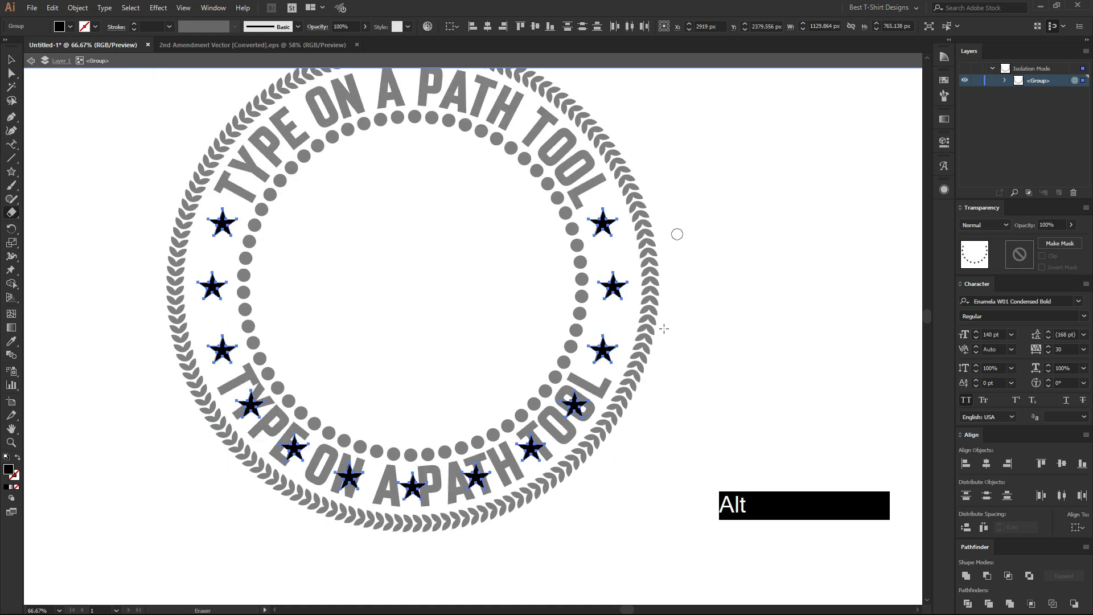
left_click_drag(619, 562, 180, 383, "alt")
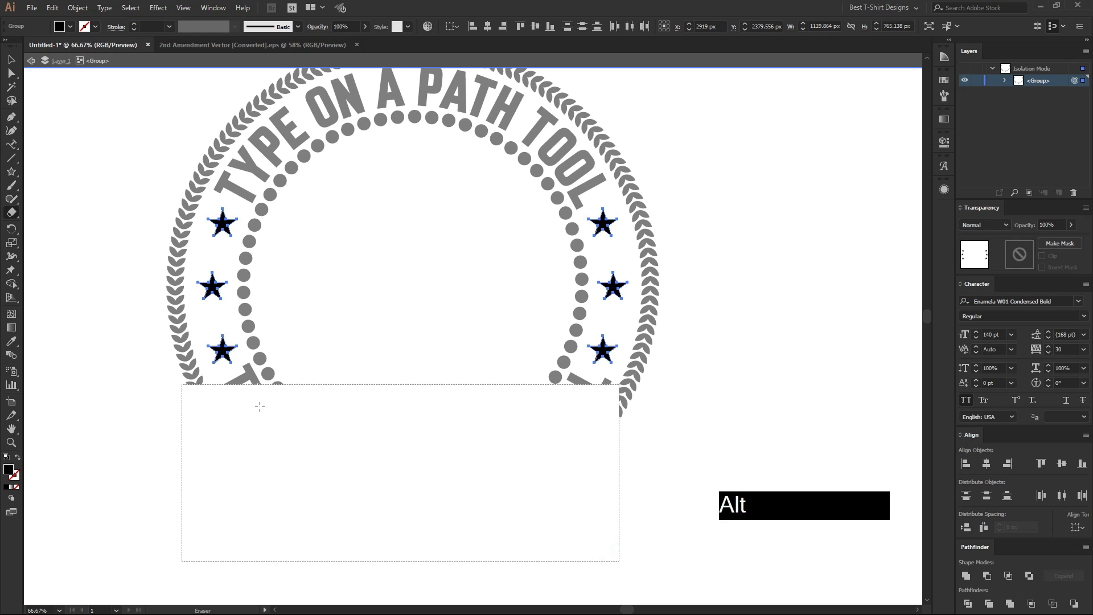
key("v")
double_click(726, 339)
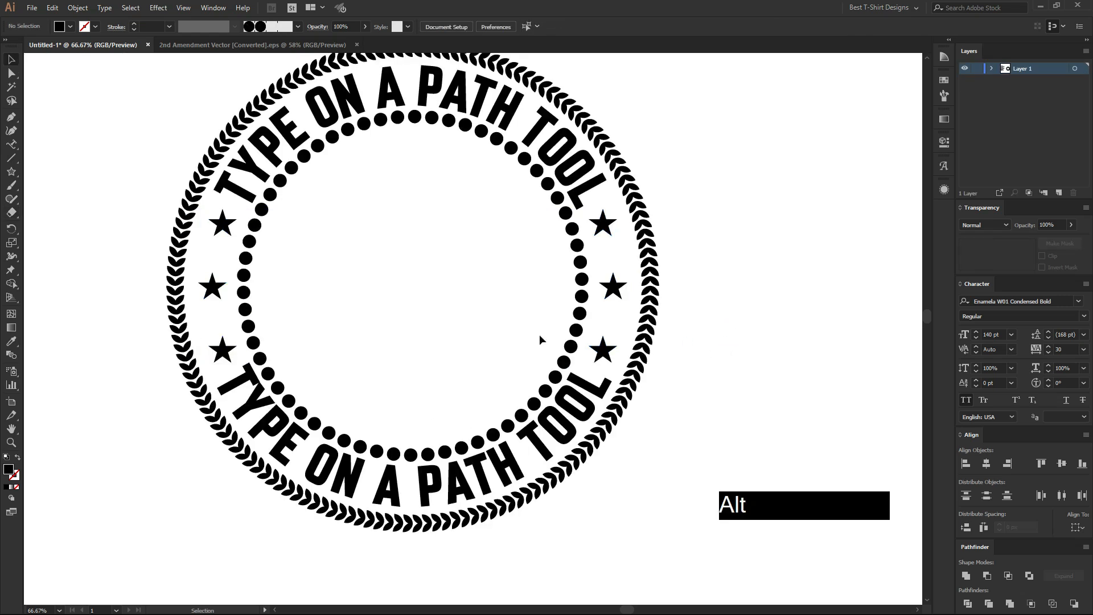
Set the stroke weight of the badge's inner dotted circle to 1.5 pt and deselect it.
scroll(547, 337, "down", 1)
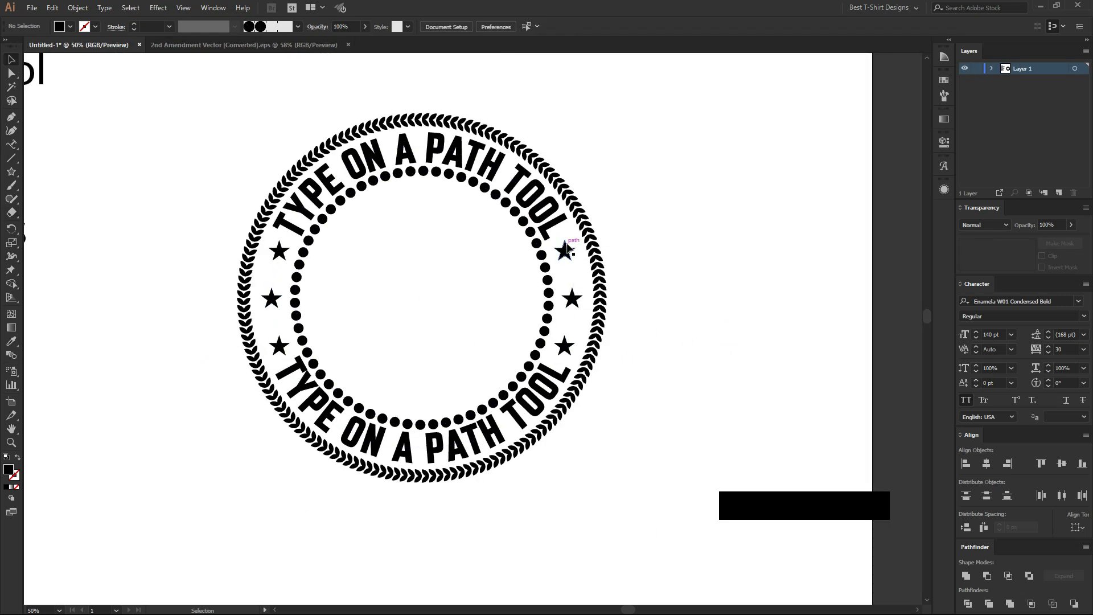
left_click(548, 275)
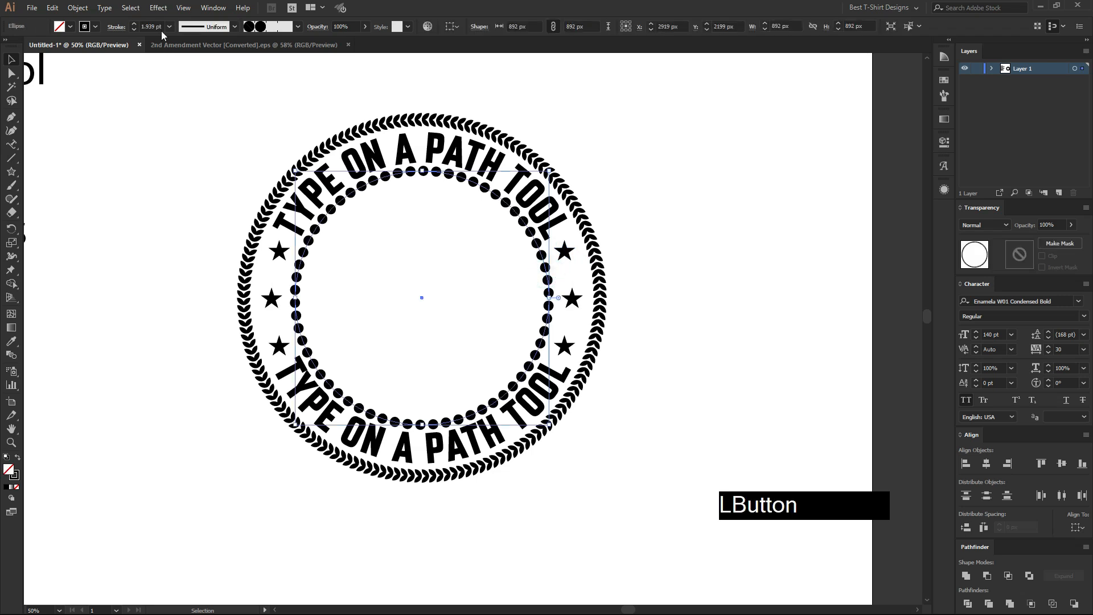
scroll(158, 27, "down", 1)
scroll(159, 27, "up", 1)
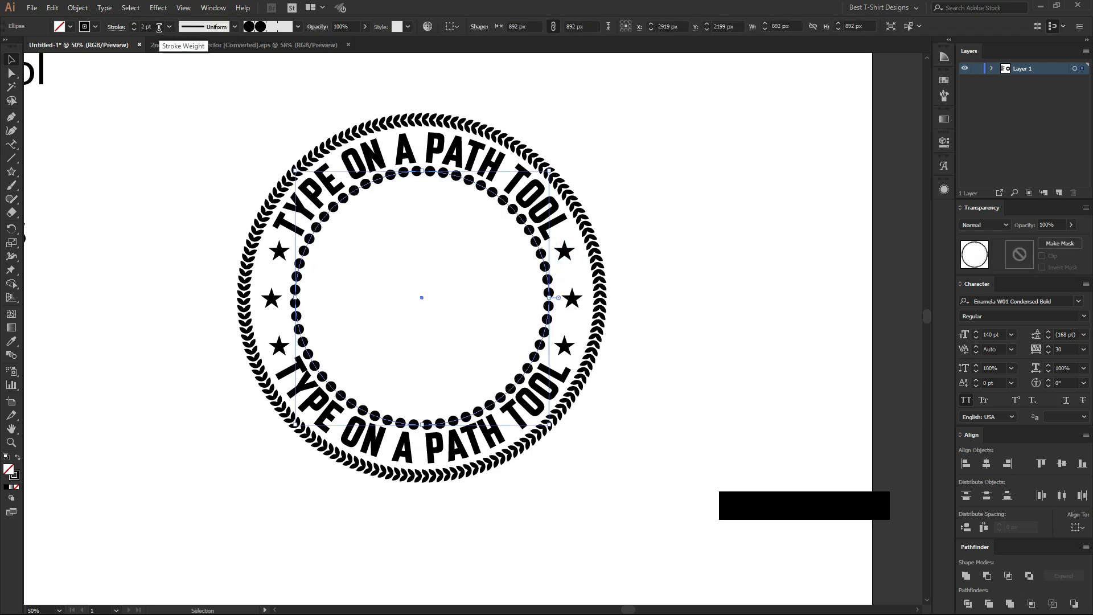
left_click(154, 27)
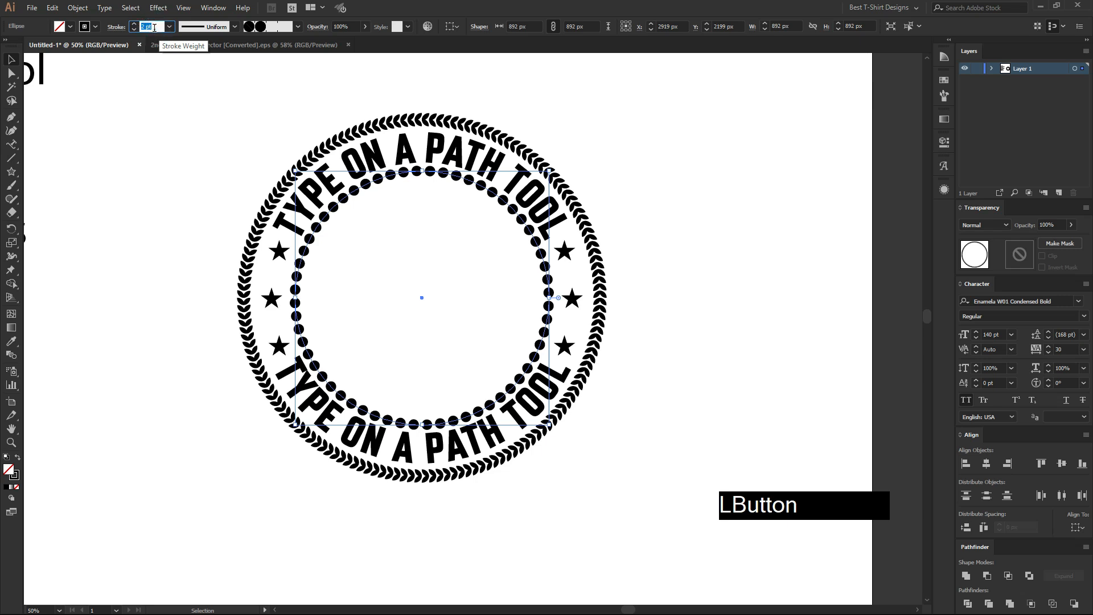
type("1")
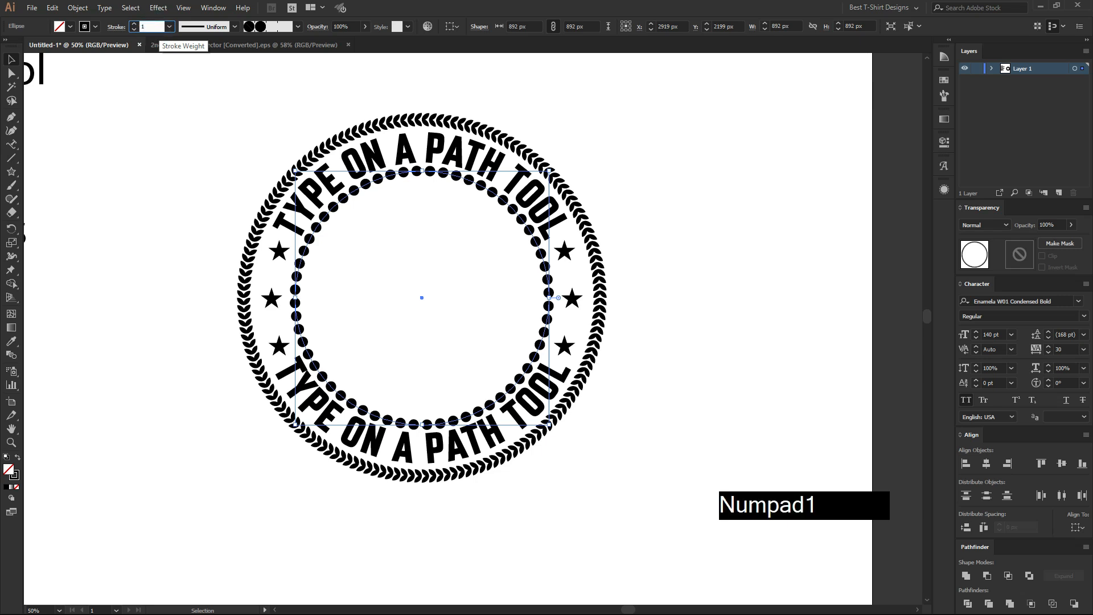
type(".5")
key("Return")
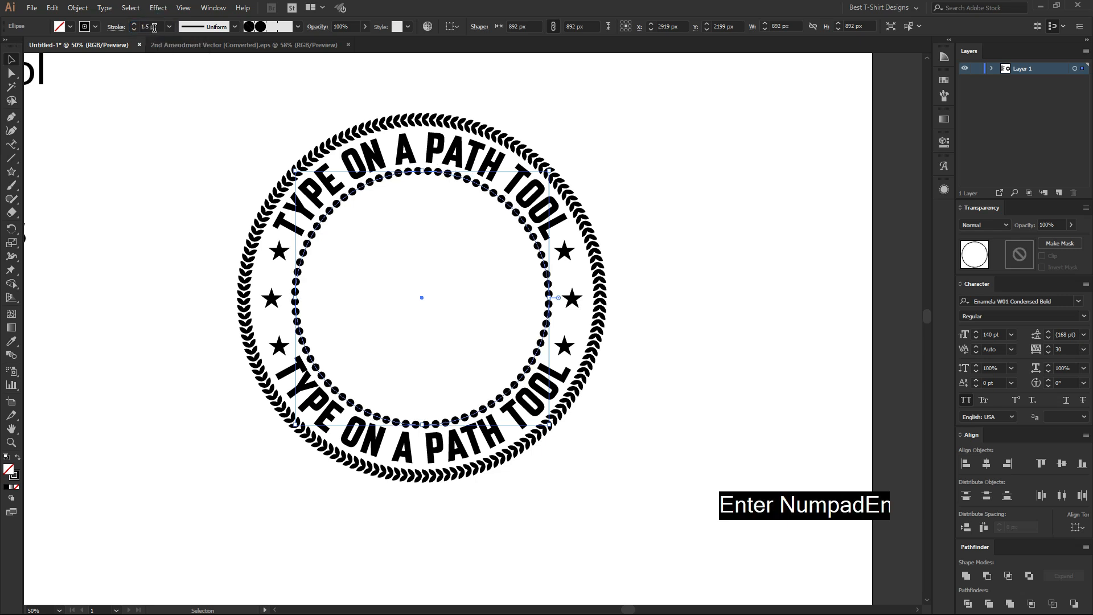
left_click(200, 190)
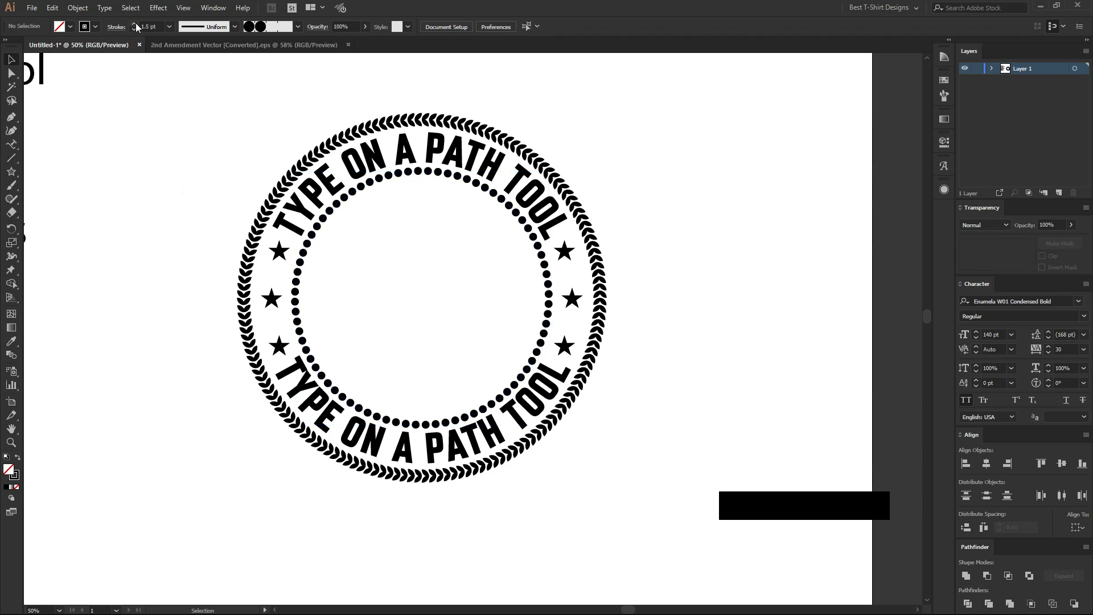
left_click(157, 145)
Move the ten-item text list slightly down and toward the badge, and deselect it.
scroll(418, 231, "up", 3)
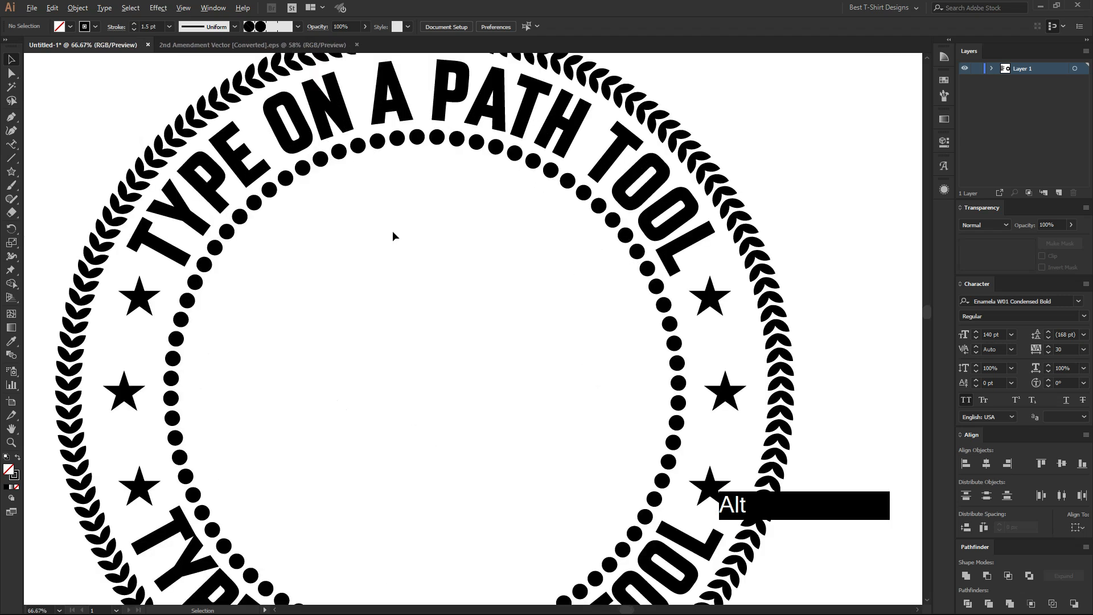
scroll(392, 231, "down", 1)
scroll(552, 272, "down", 2)
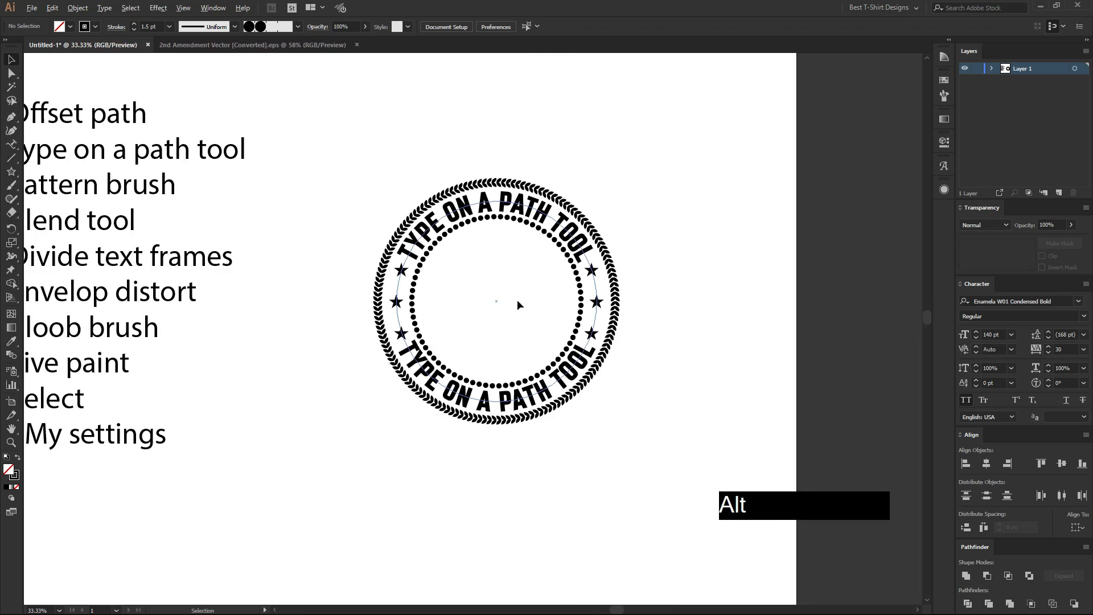
scroll(534, 297, "down", 1)
scroll(373, 306, "up", 1)
key("space")
left_click_drag(374, 325, 424, 313)
left_click(375, 322)
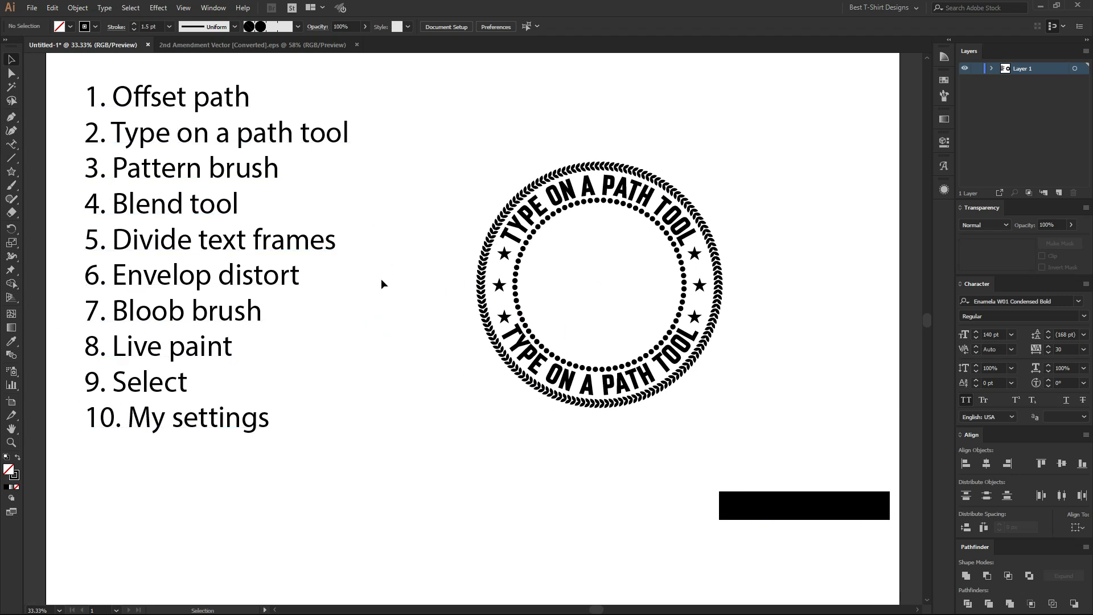
left_click_drag(394, 284, 196, 251)
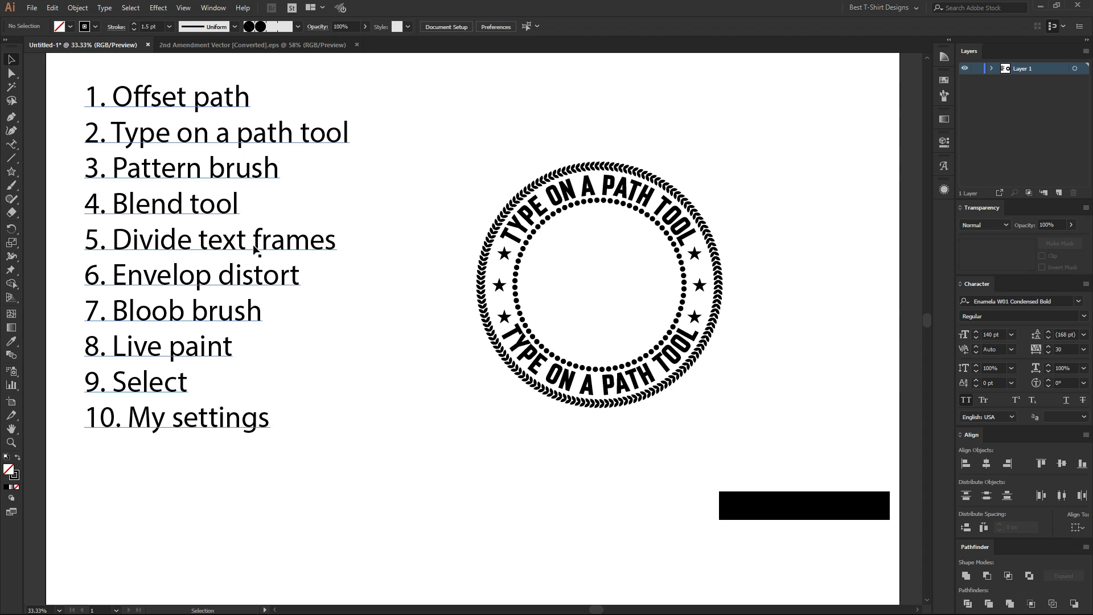
left_click(375, 287)
left_click_drag(246, 233, 286, 263)
left_click(372, 334)
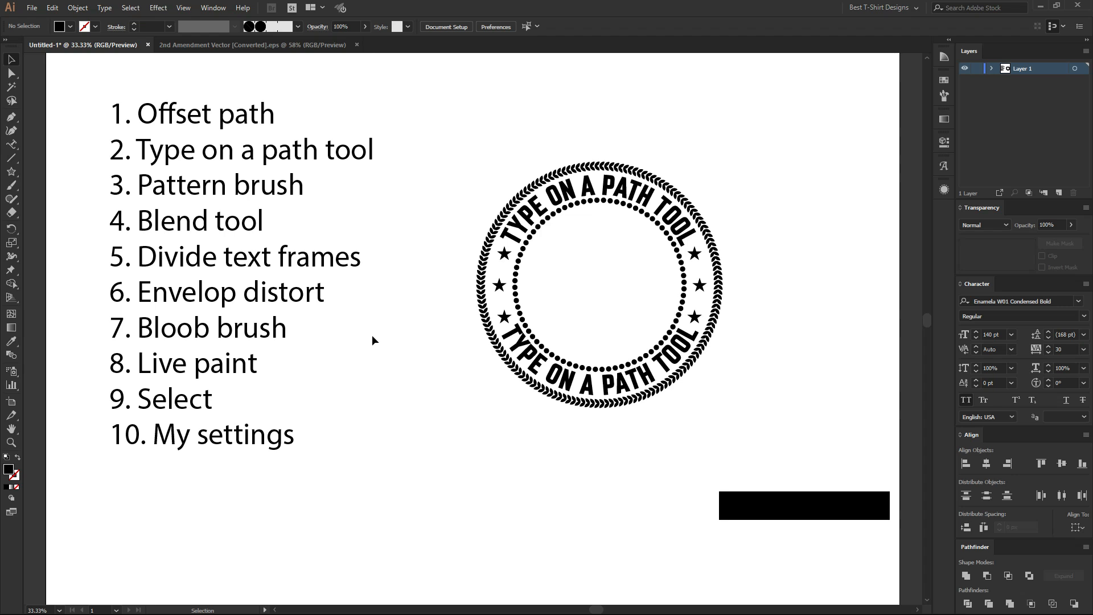
Select the ten-item text list and run the divideTextFrame script on it.
left_click_drag(68, 114, 340, 436)
left_click_drag(394, 492, 76, 80)
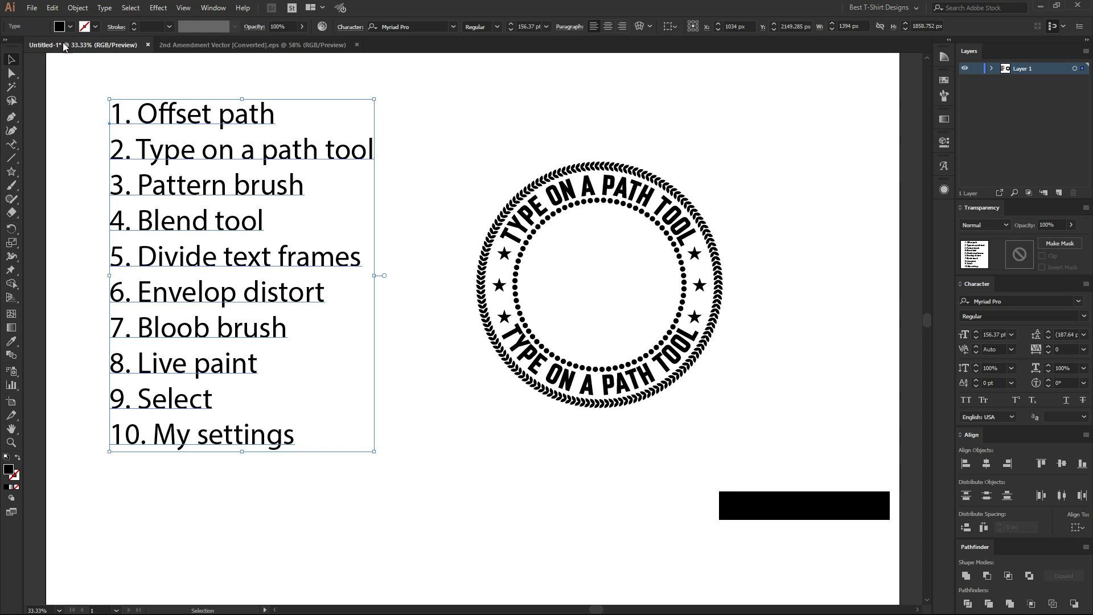
left_click(32, 8)
mouse_move(94, 255)
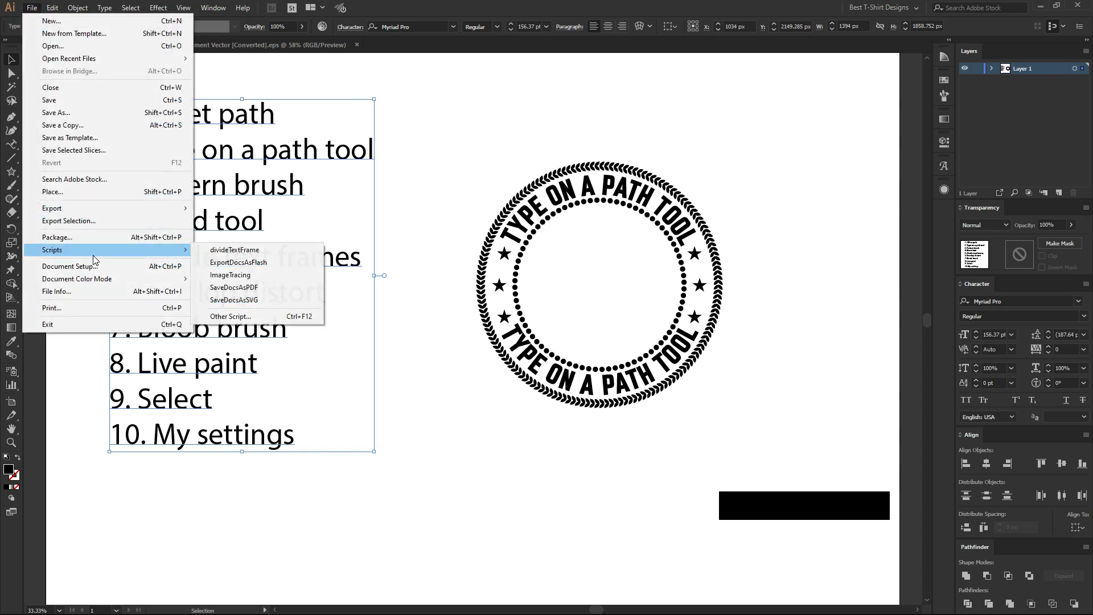
left_click(230, 251)
Check the divided text by selecting the lines from Pattern brush to Bloob brush one by one.
left_click(235, 193)
left_click(228, 219)
left_click(228, 257)
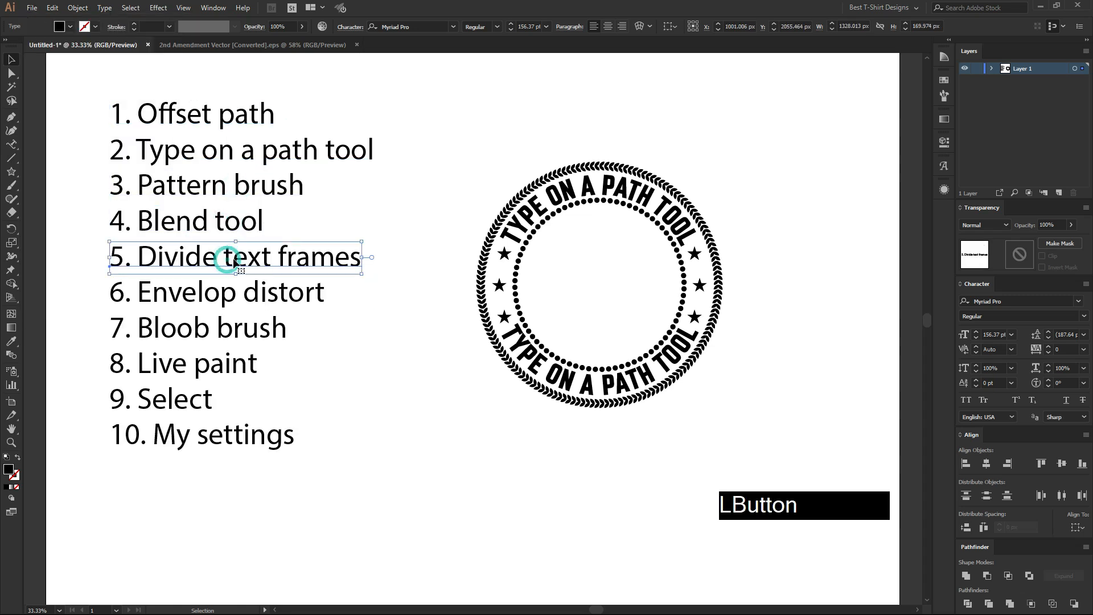
left_click(242, 293)
left_click(280, 326)
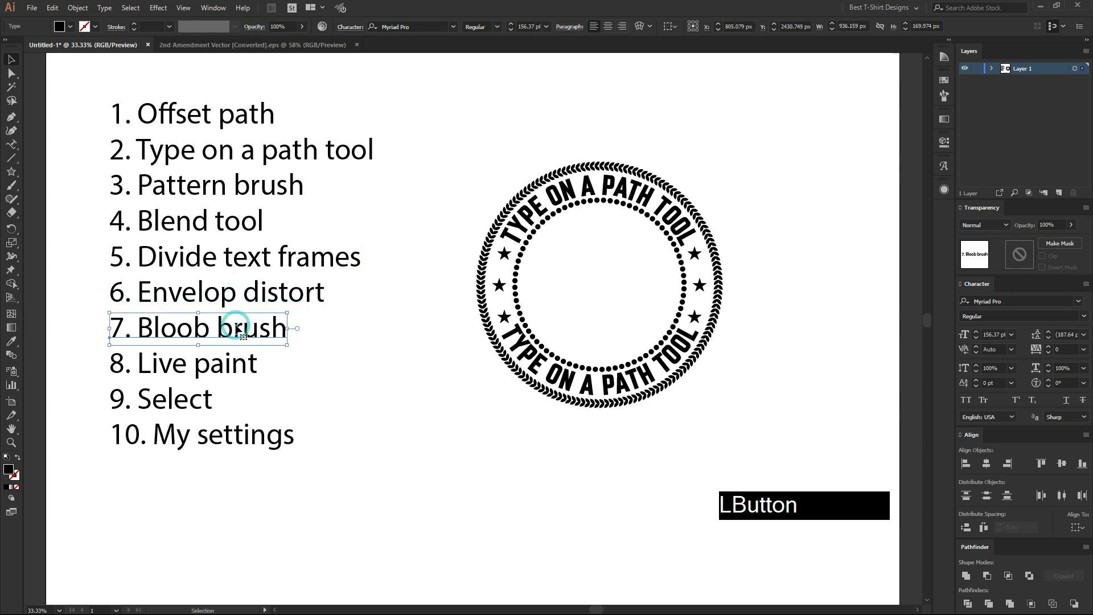
left_click(415, 404)
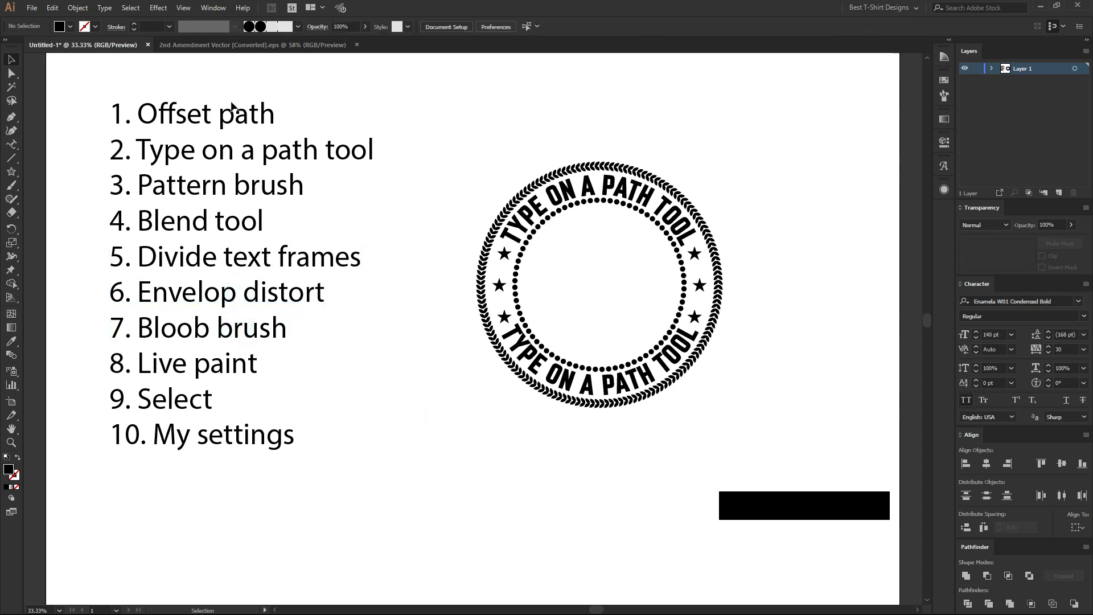
Check the divided list by selecting all ten text lines together, and deselect them.
left_click_drag(62, 78, 427, 508)
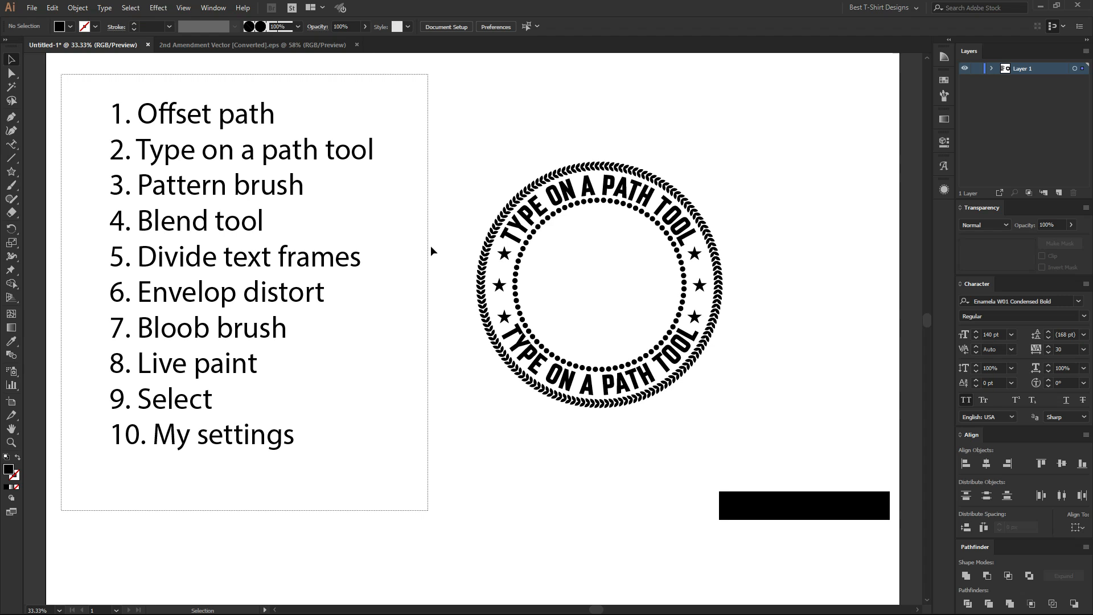
left_click(449, 257)
left_click_drag(77, 75, 395, 495)
left_click(416, 450)
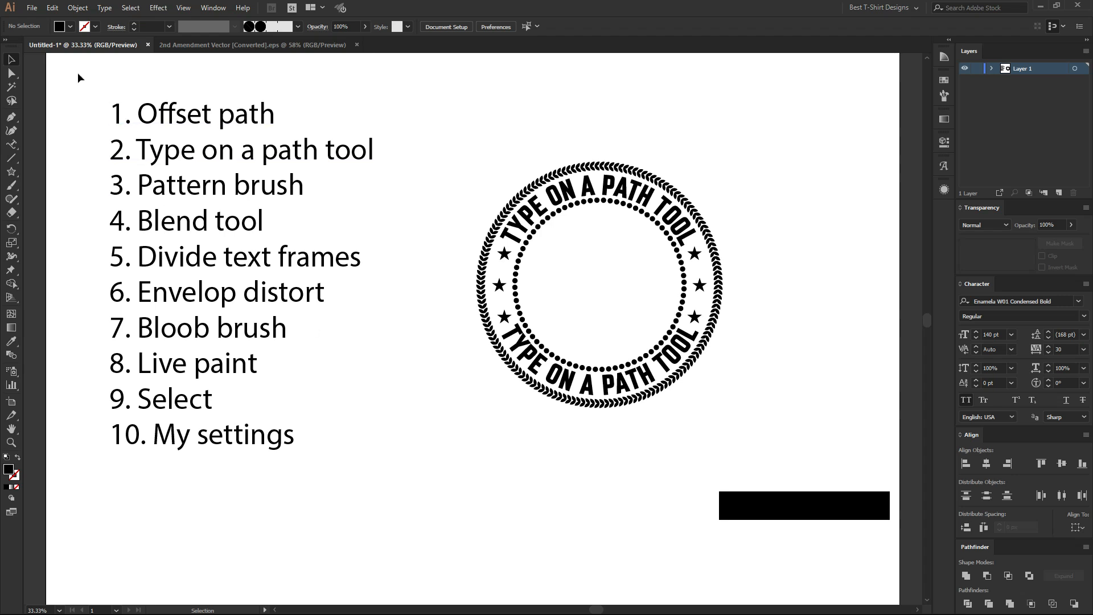
left_click_drag(77, 73, 425, 490)
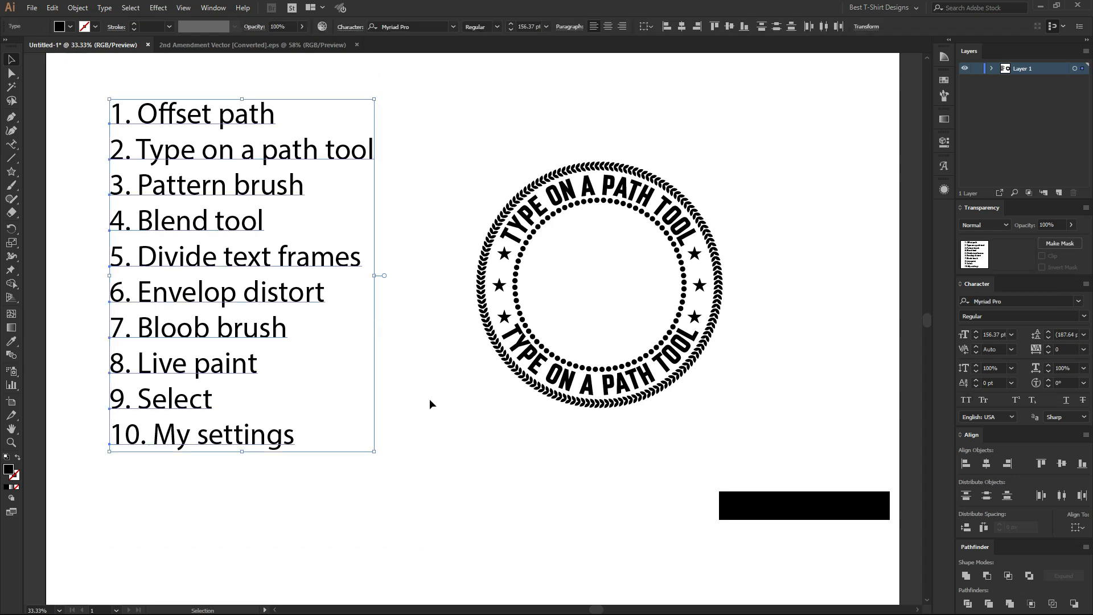
left_click(429, 398)
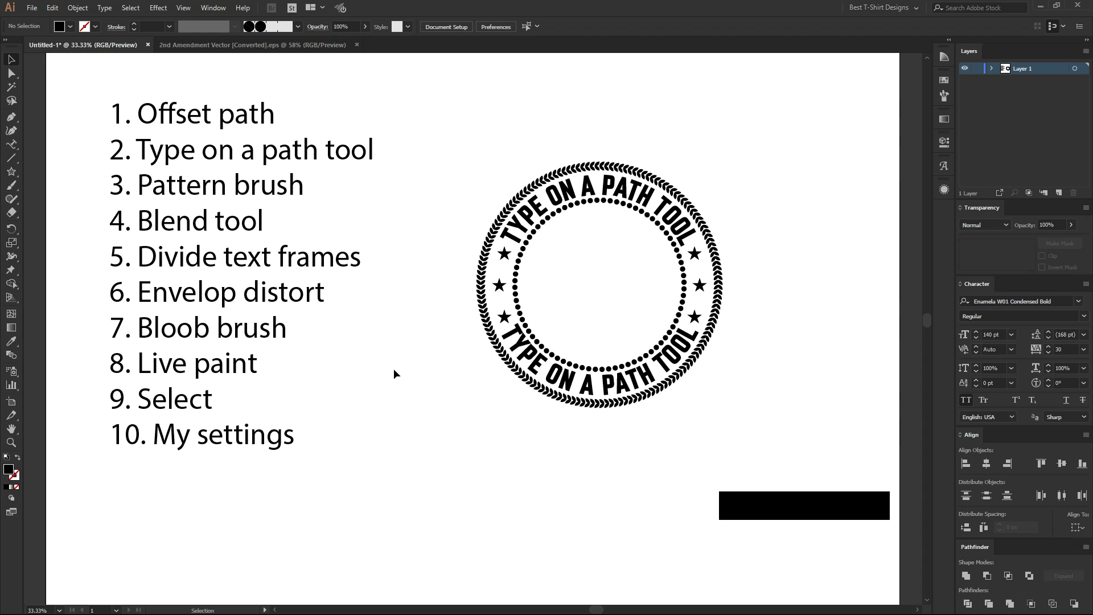
Move the whole badge to the upper right of the artboard and deselect it.
left_click_drag(426, 126, 785, 458)
scroll(435, 343, "down", 1)
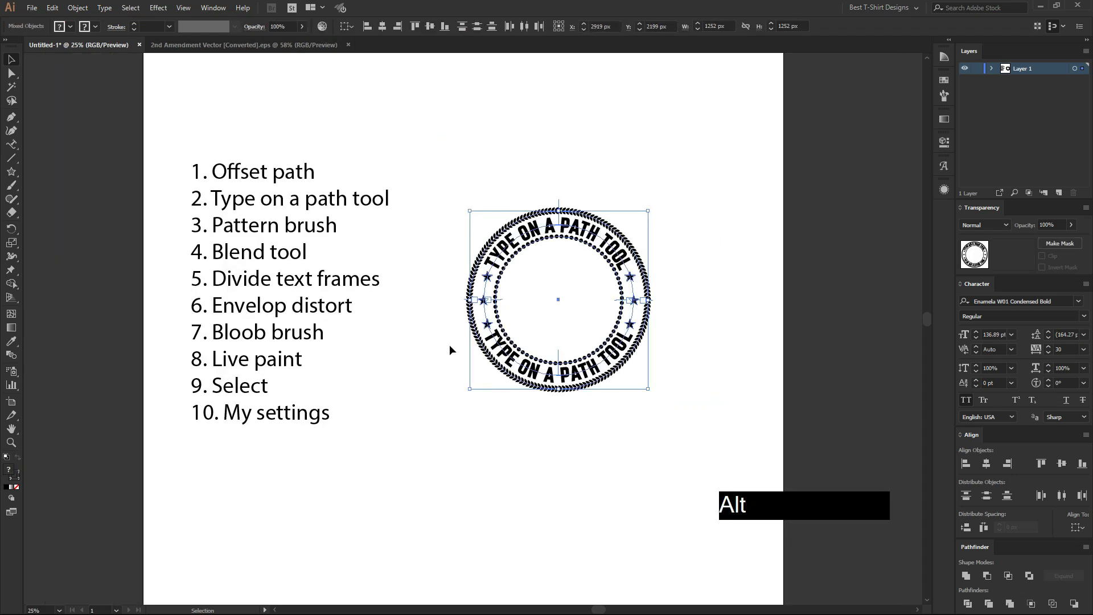
left_click_drag(520, 360, 600, 242)
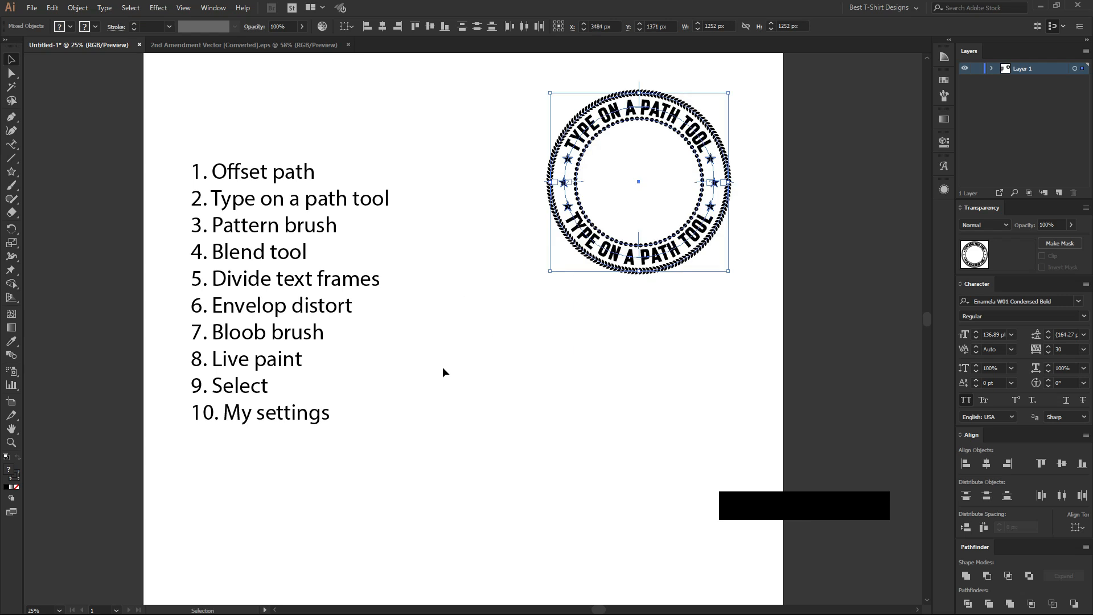
left_click(442, 368)
scroll(416, 323, "up", 1)
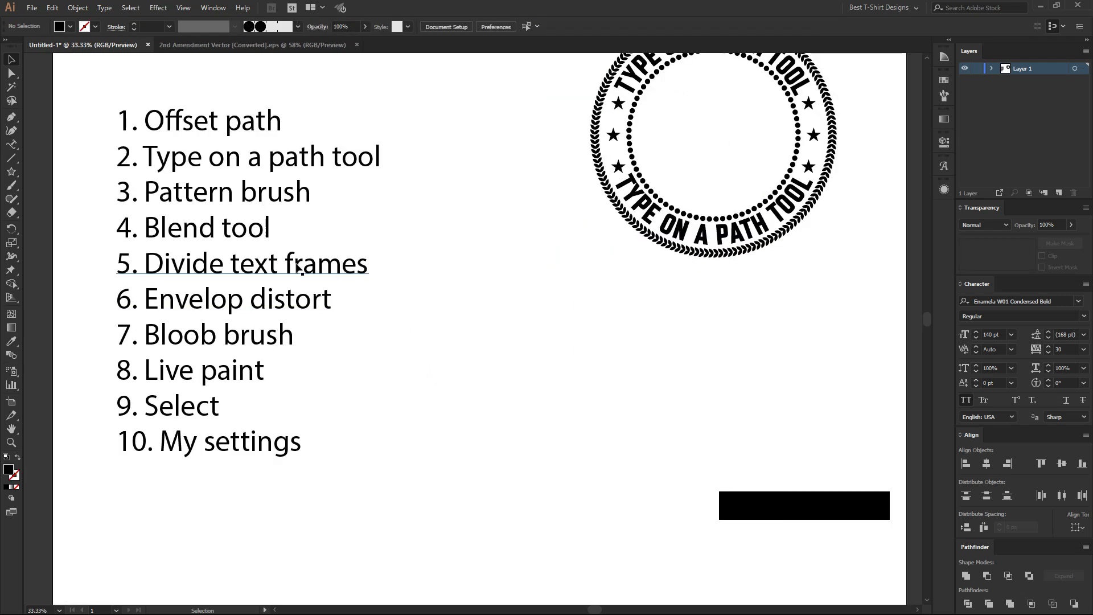
left_click(465, 363)
left_click_drag(464, 361, 447, 364)
left_click(447, 362)
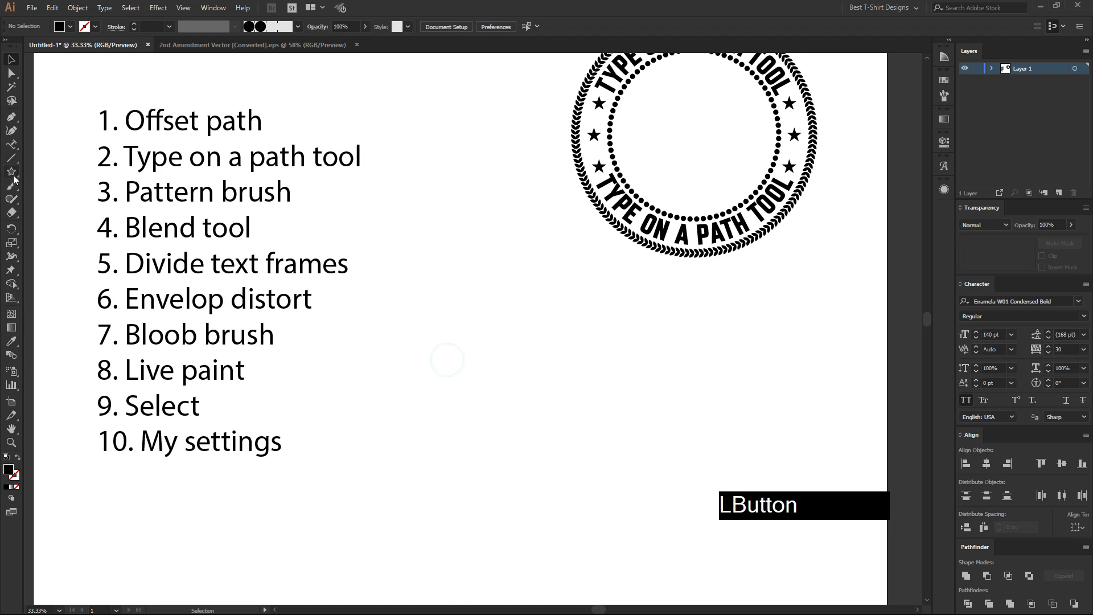
Place a new point text beside the list and correct list item 6 to read Envelope distort.
left_click(12, 145)
left_click(40, 143)
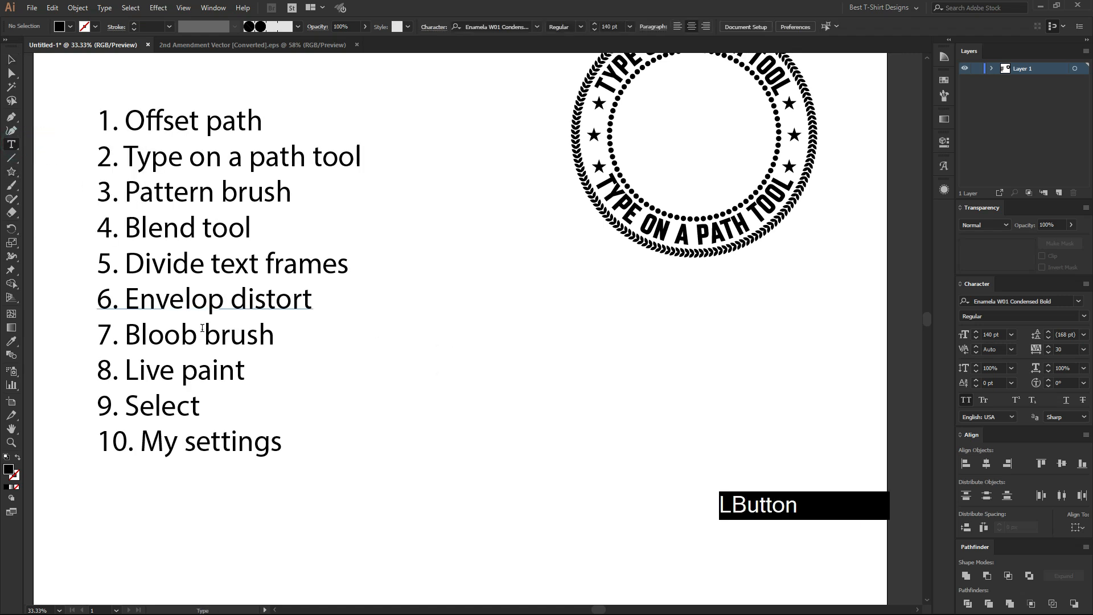
left_click(441, 348)
left_click(221, 308)
type("e")
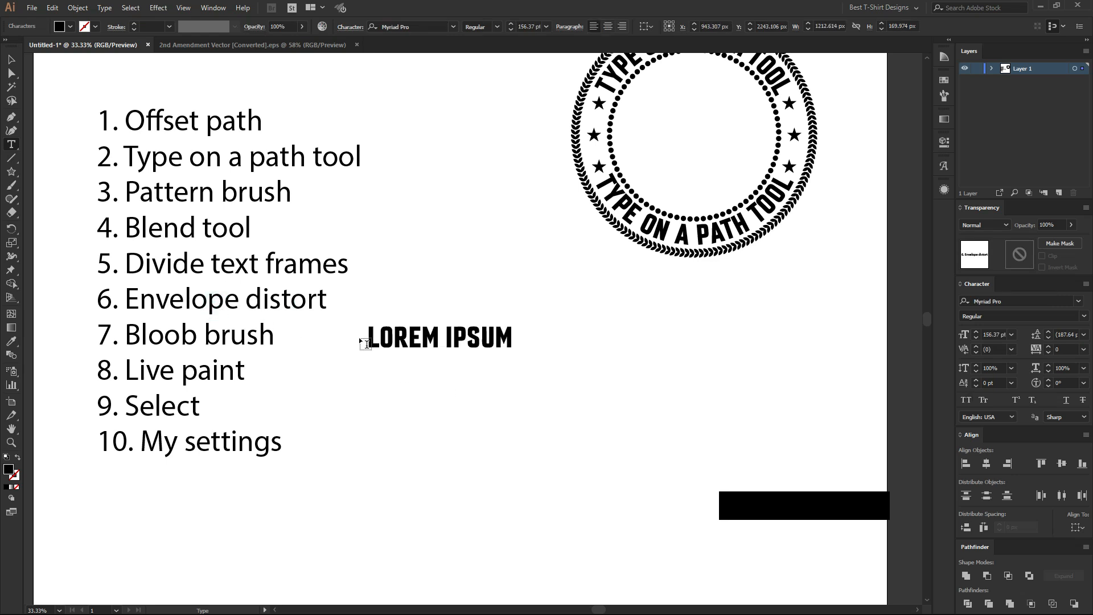
Copy the word Envelope from item 6 and replace the placeholder text beside the list with it.
left_click_drag(126, 296, 240, 304)
key("ctrl+c")
triple_click(464, 336)
key("ctrl+v")
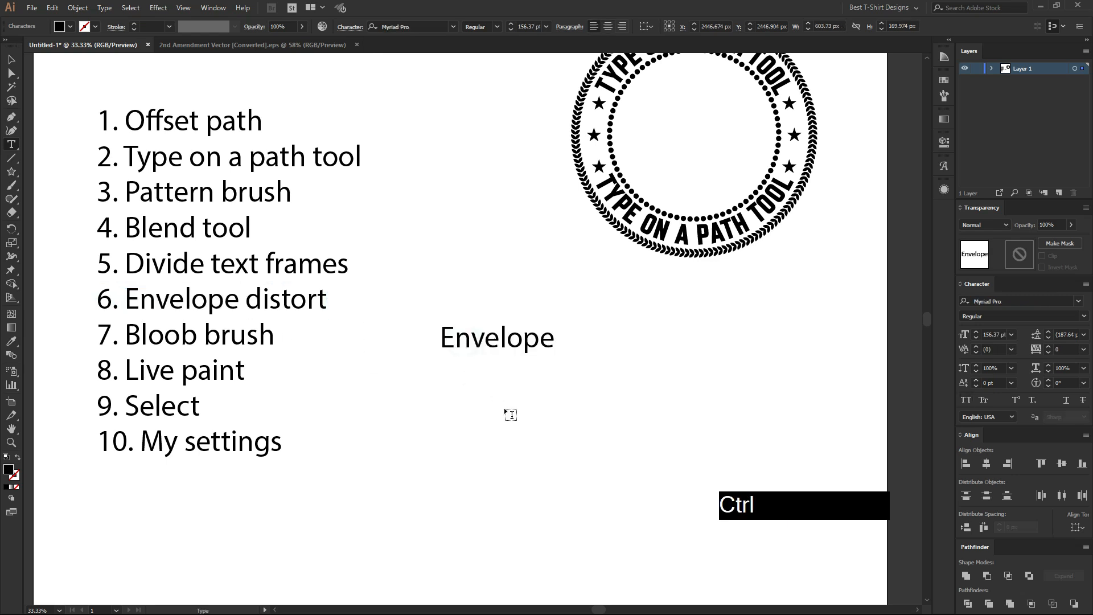
Set the separate Envelope text to Enamela W01 Condensed Bold in all caps, enlarge it to about 347 pt and deselect it.
left_click(11, 60)
right_click(513, 345)
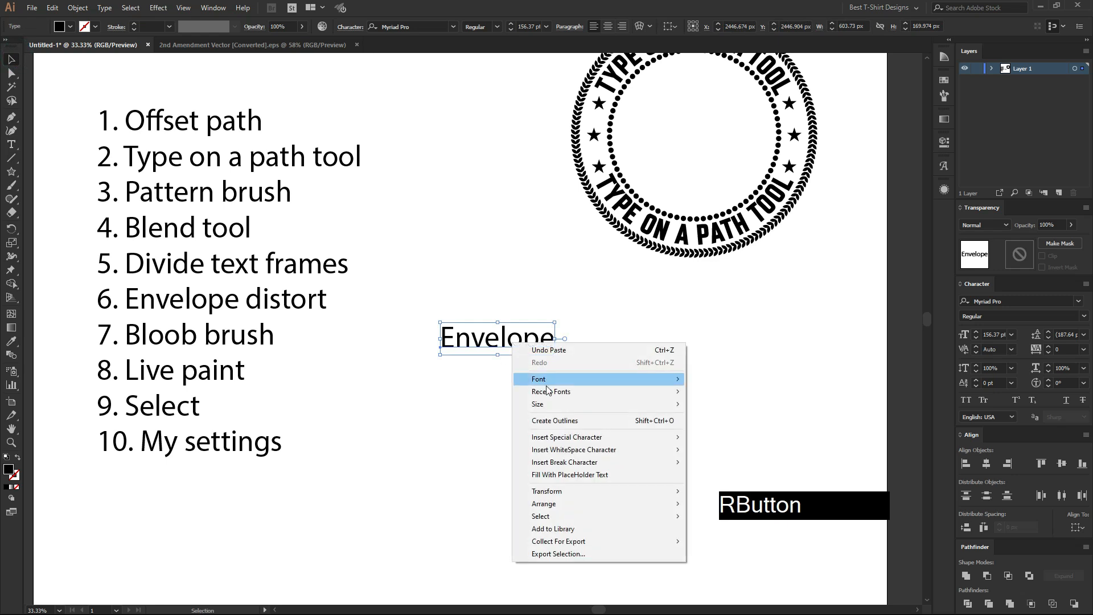
mouse_move(565, 398)
left_click(729, 393)
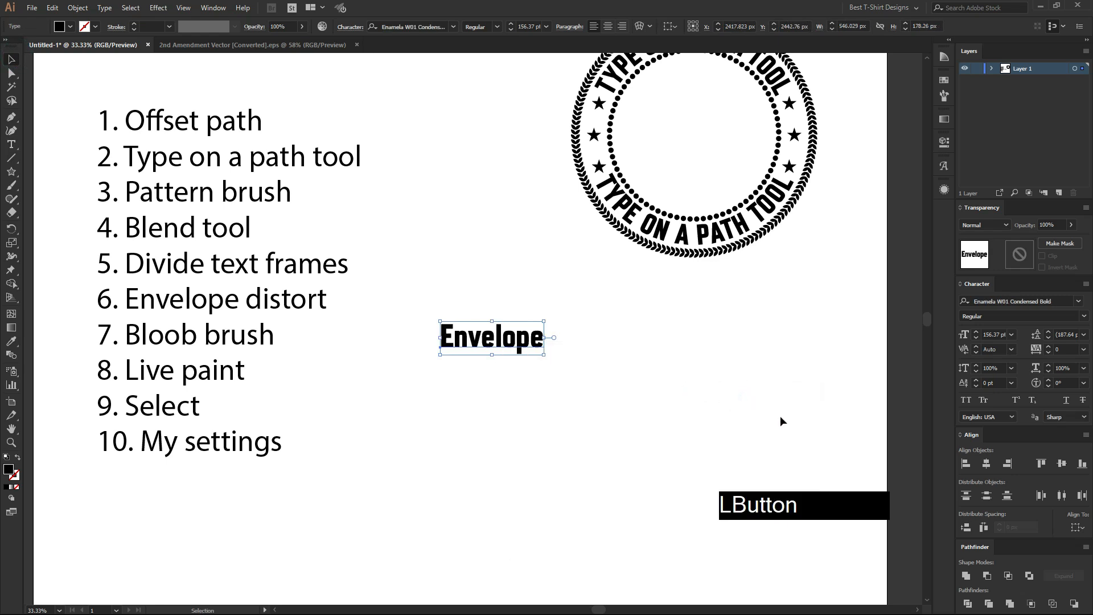
left_click(966, 400)
left_click_drag(555, 337, 538, 405)
left_click(449, 287)
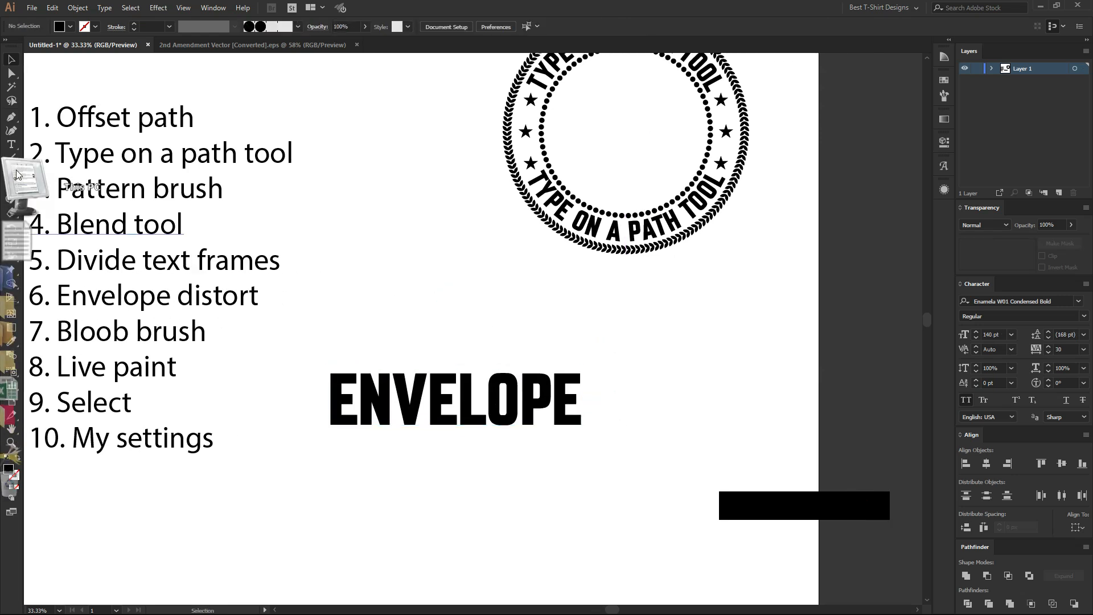
Draw a rectangle about 1458 by 381 px above the ENVELOPE text and add anchor points midway along its bottom and top edges.
left_click_drag(11, 171, 53, 176)
left_click_drag(314, 286, 591, 357)
left_click_drag(11, 123, 14, 125)
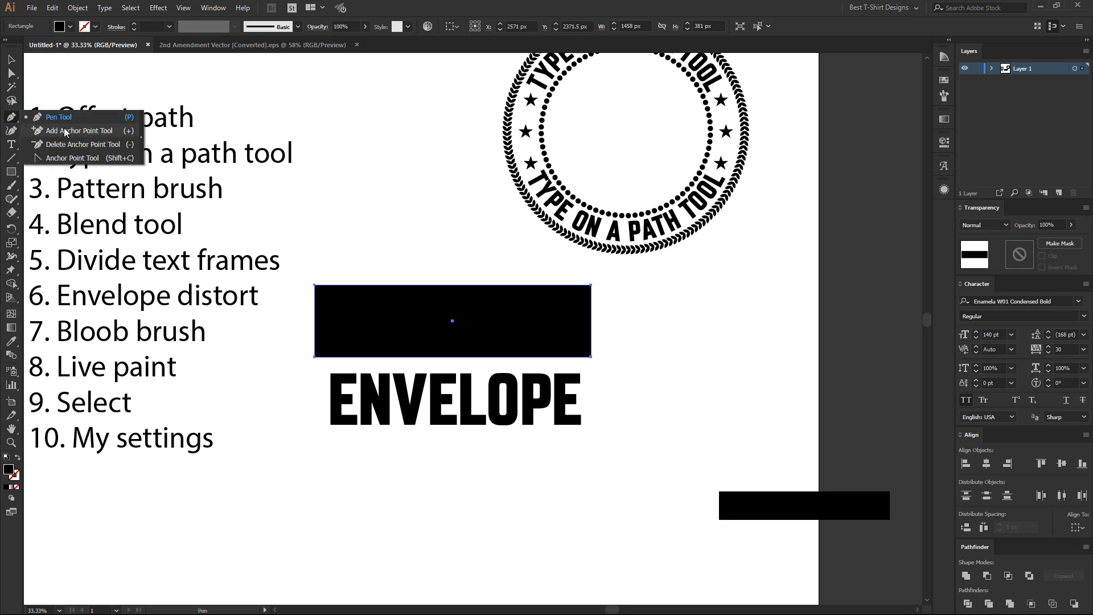
left_click(65, 132)
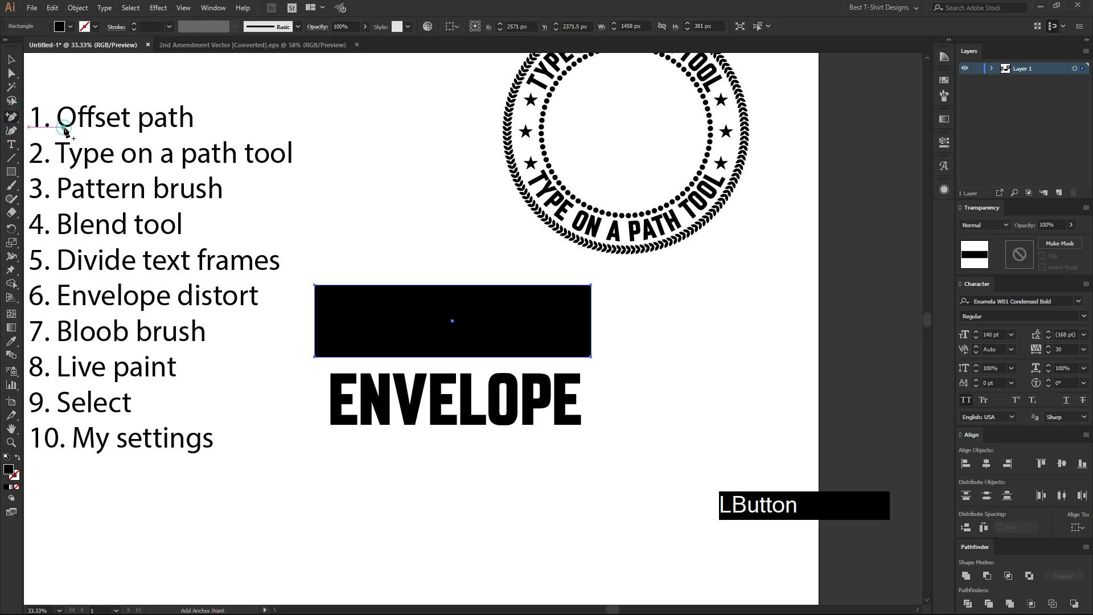
left_click(453, 357)
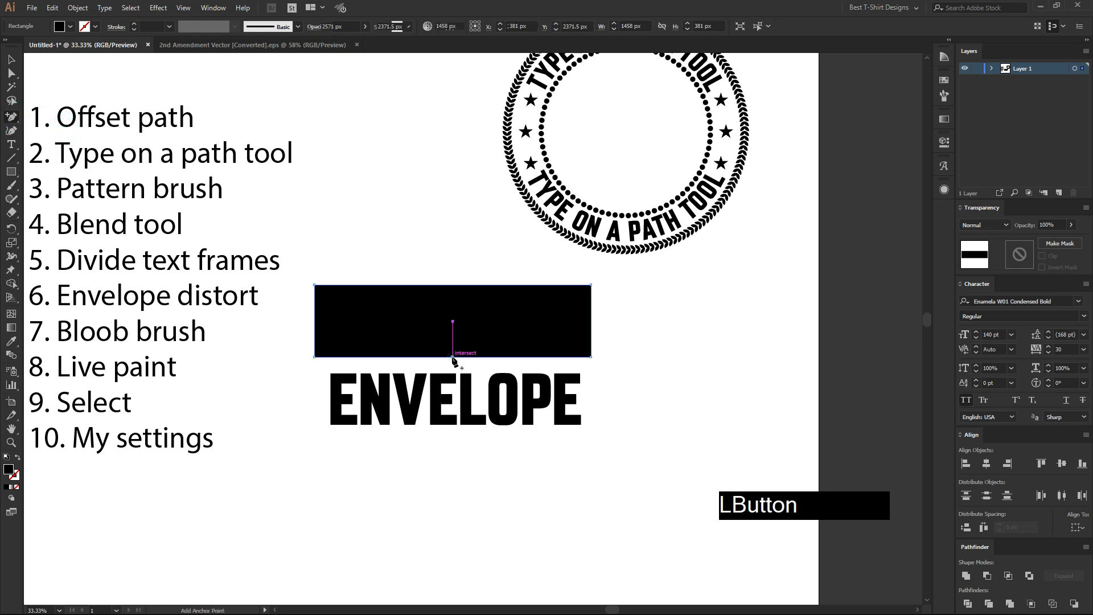
left_click(452, 284)
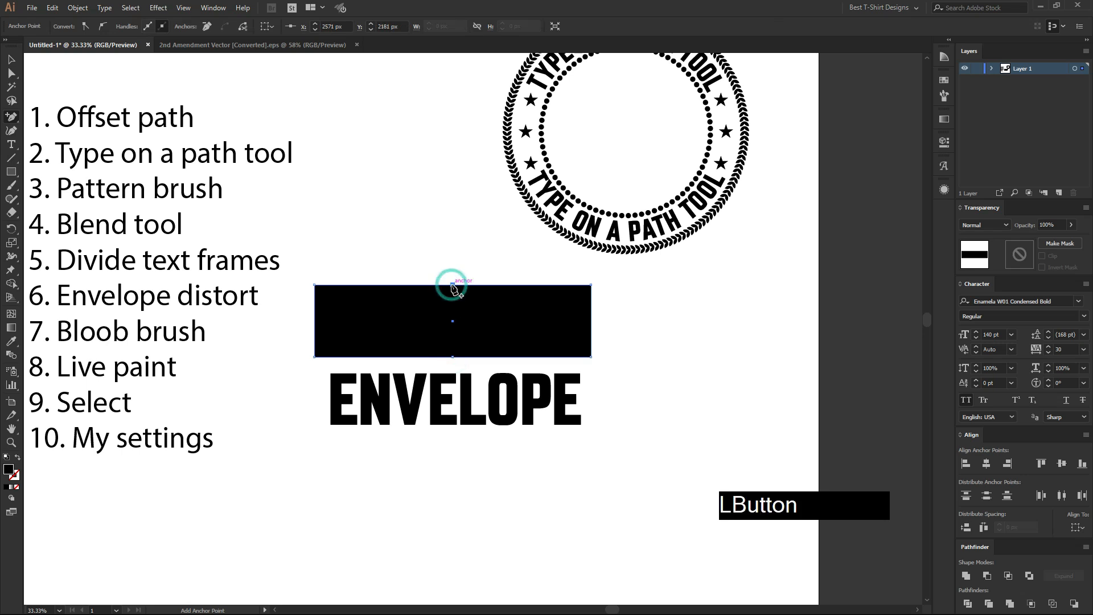
Move the rectangle's middle top and bottom anchor points inward to form a bow-tie shape, and deselect it.
key("a")
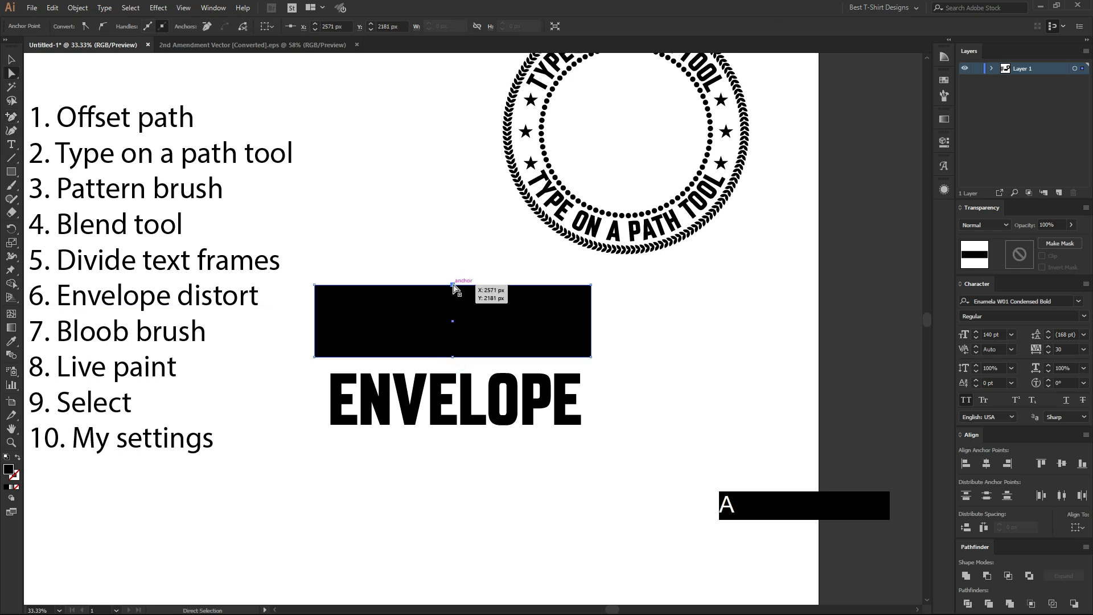
left_click(453, 286)
left_click_drag(454, 286, 453, 298)
left_click_drag(454, 357, 460, 343)
key("v")
left_click(470, 261)
left_click_drag(429, 263, 510, 343)
Convert the ENVELOPE text to outlines and move it up so it overlaps the lower part of the bow-tie shape.
left_click(456, 400)
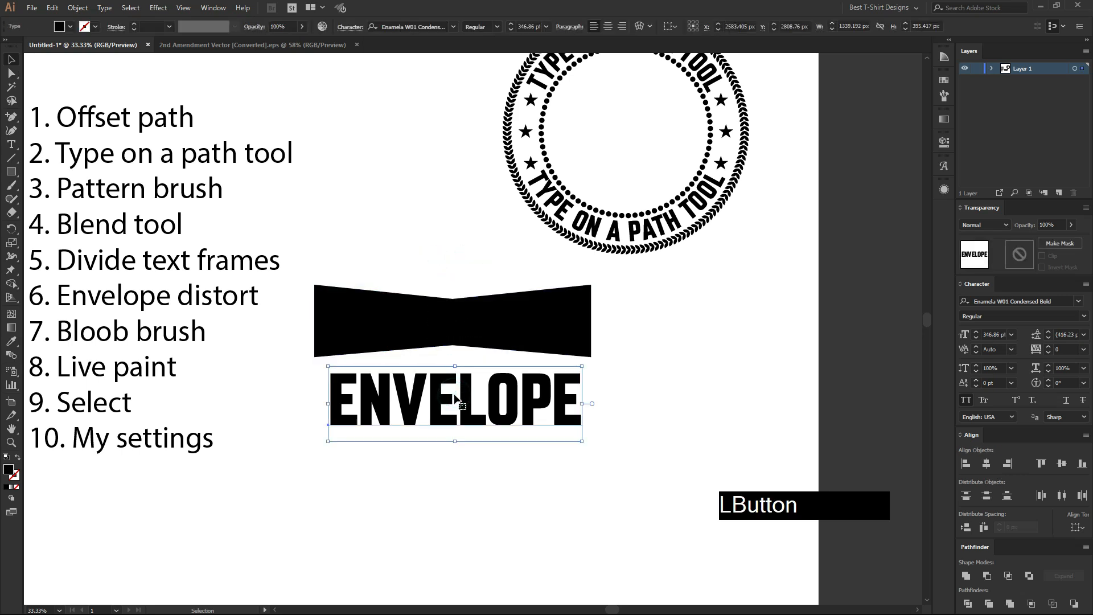
right_click(456, 400)
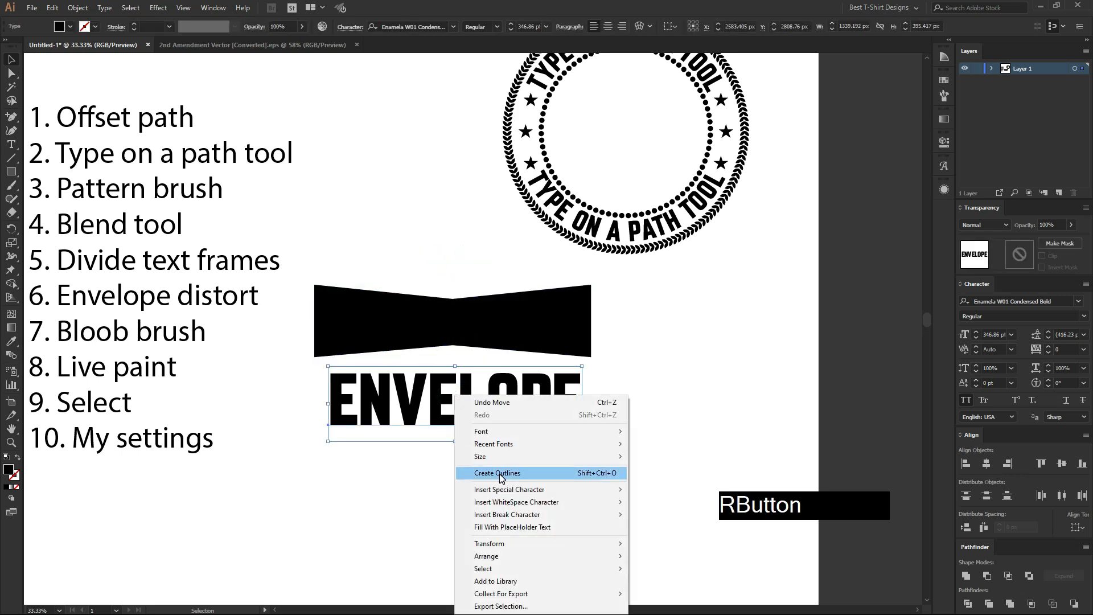
left_click(498, 473)
left_click_drag(504, 417, 506, 371)
Fill the outlined ENVELOPE lettering with the bright red swatch and deselect it.
left_click(943, 81)
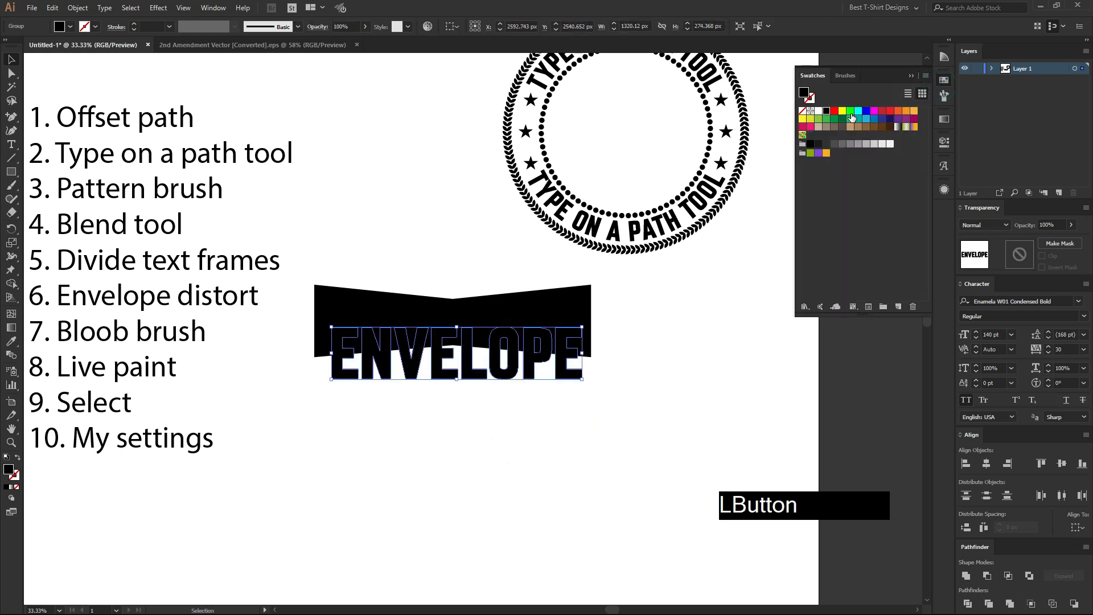
left_click(834, 110)
left_click(480, 453)
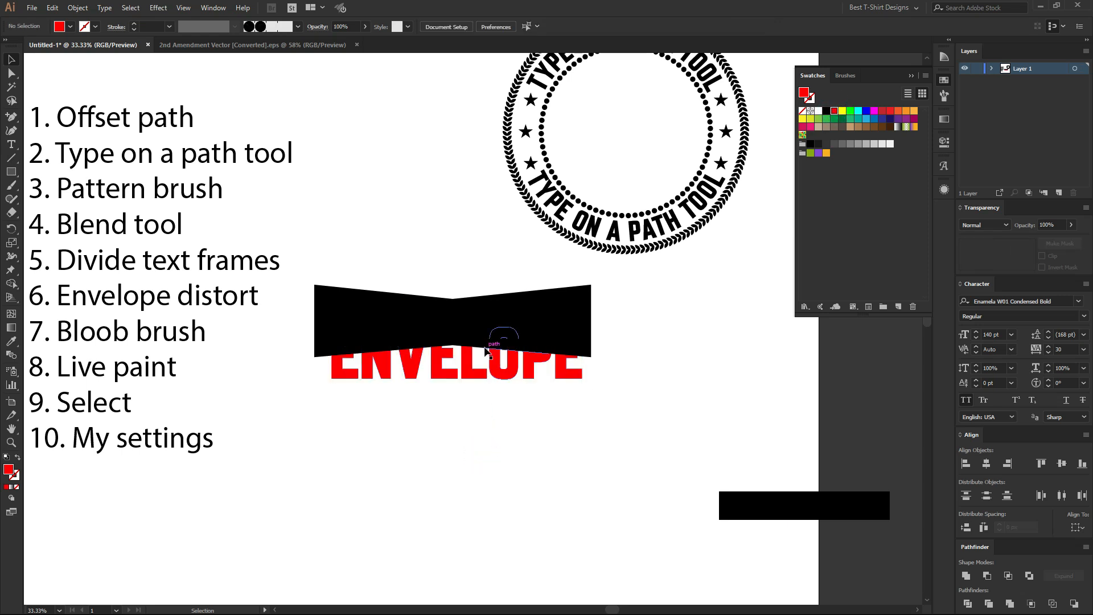
Try bringing the red ENVELOPE lettering in front of the black bow-tie shape, and undo the stacking change.
scroll(495, 344, "up", 1)
left_click(415, 387)
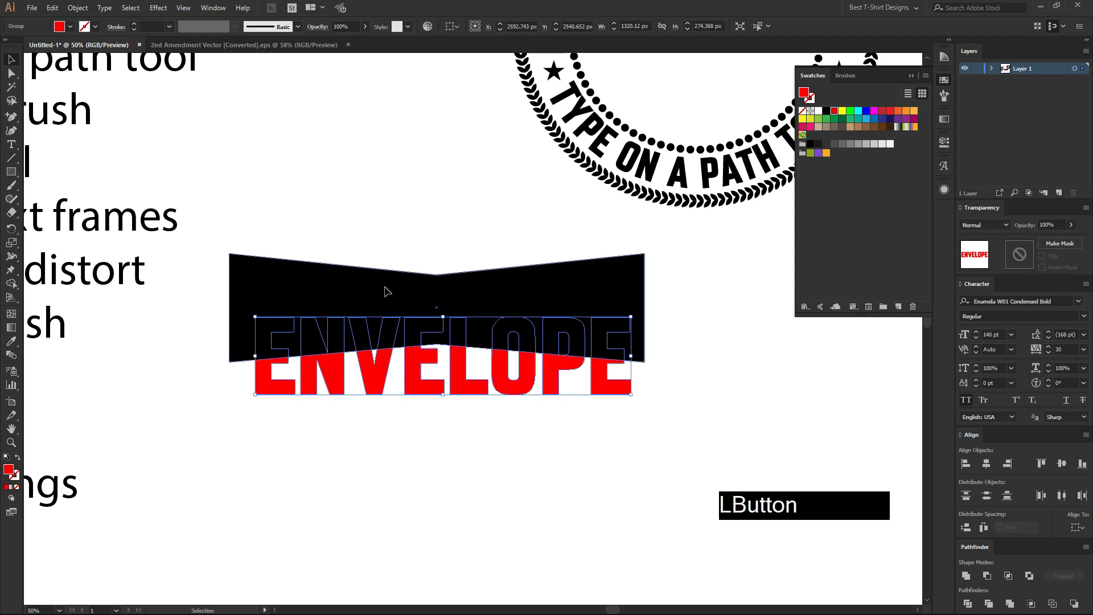
left_click(386, 288)
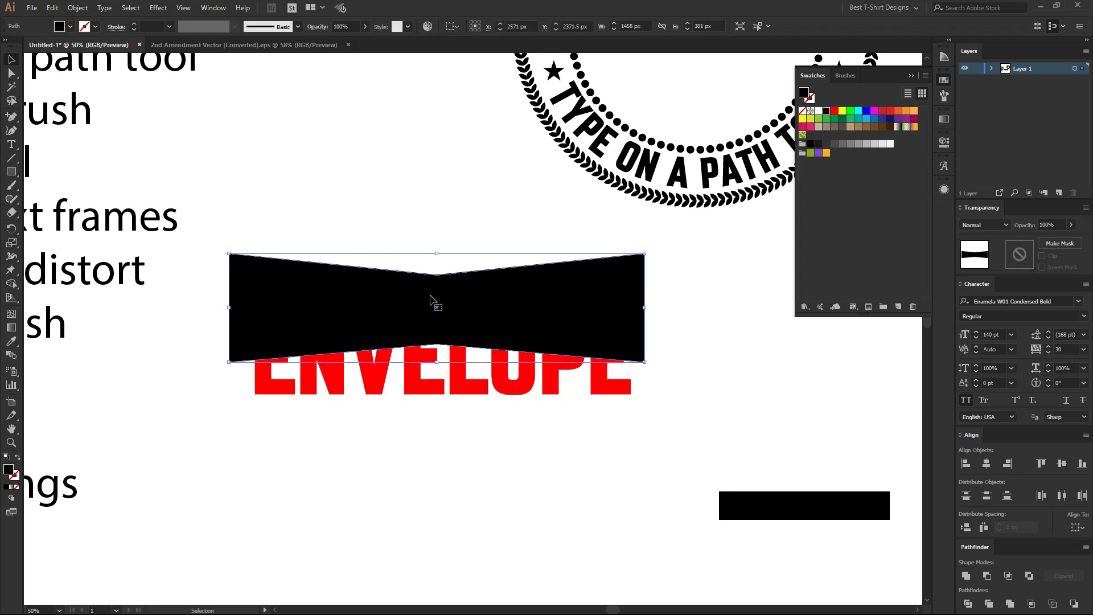
left_click(460, 365)
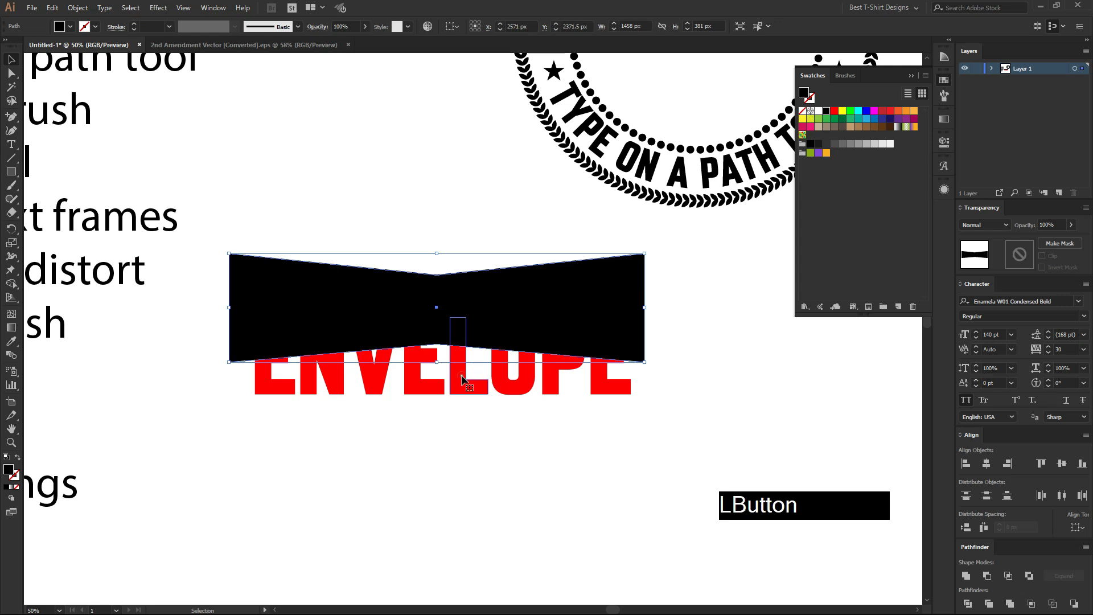
right_click(463, 377)
mouse_move(518, 501)
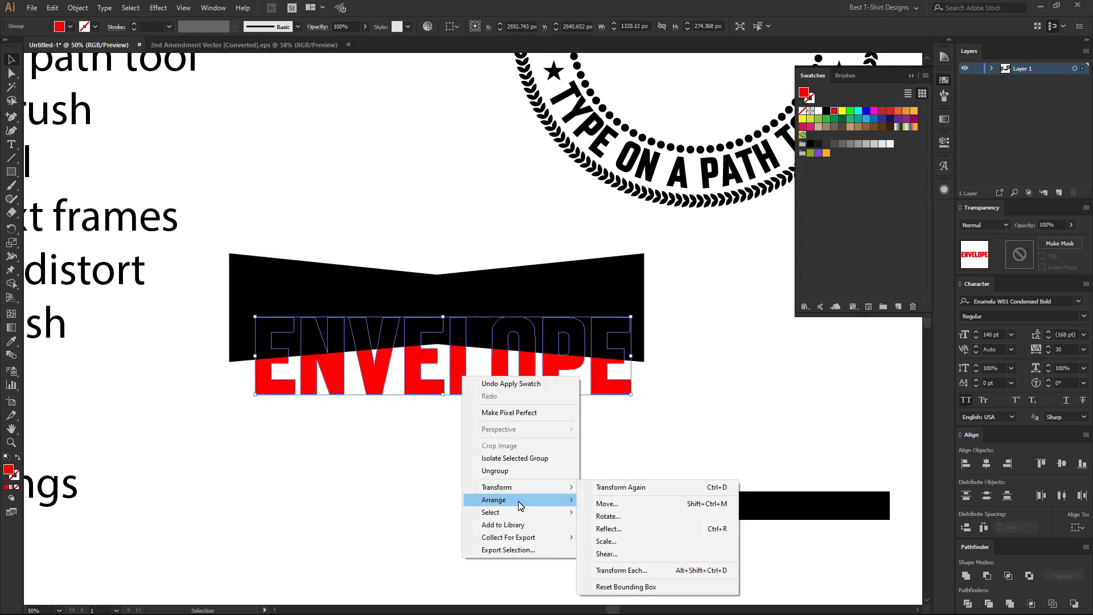
left_click(622, 500)
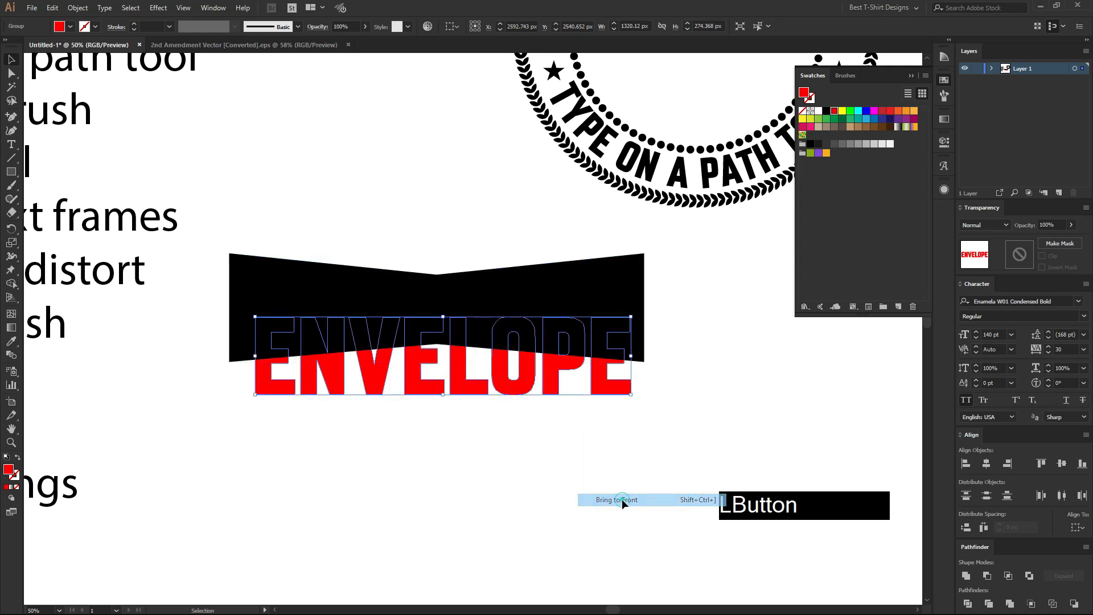
key("ctrl")
left_click(503, 449)
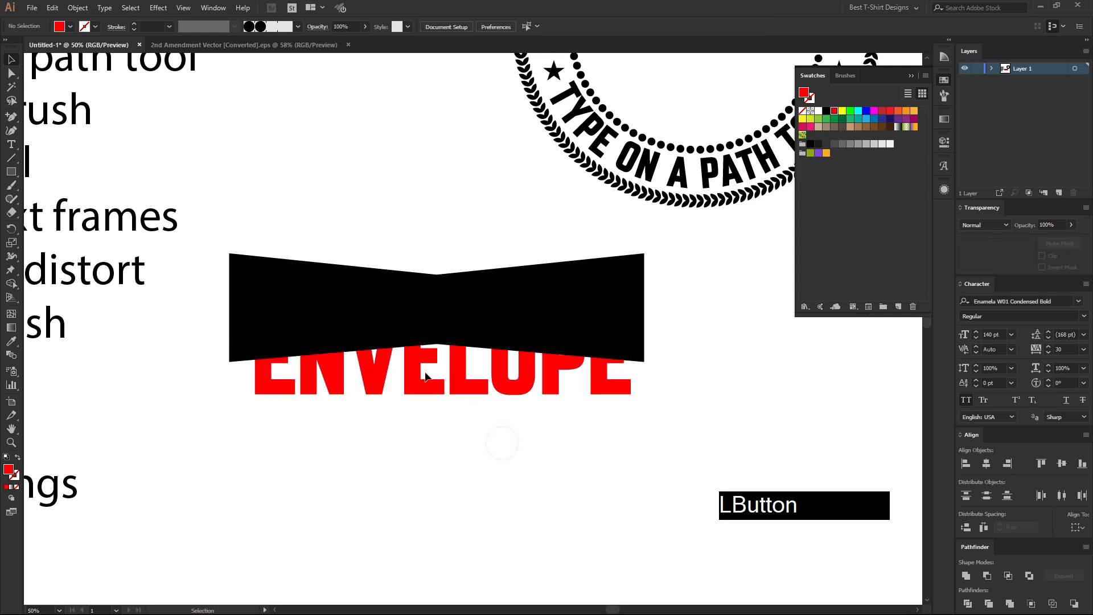
Select the bow-tie shape and the red lettering and apply Envelope Distort using Make with Top Object.
left_click_drag(340, 229, 449, 446)
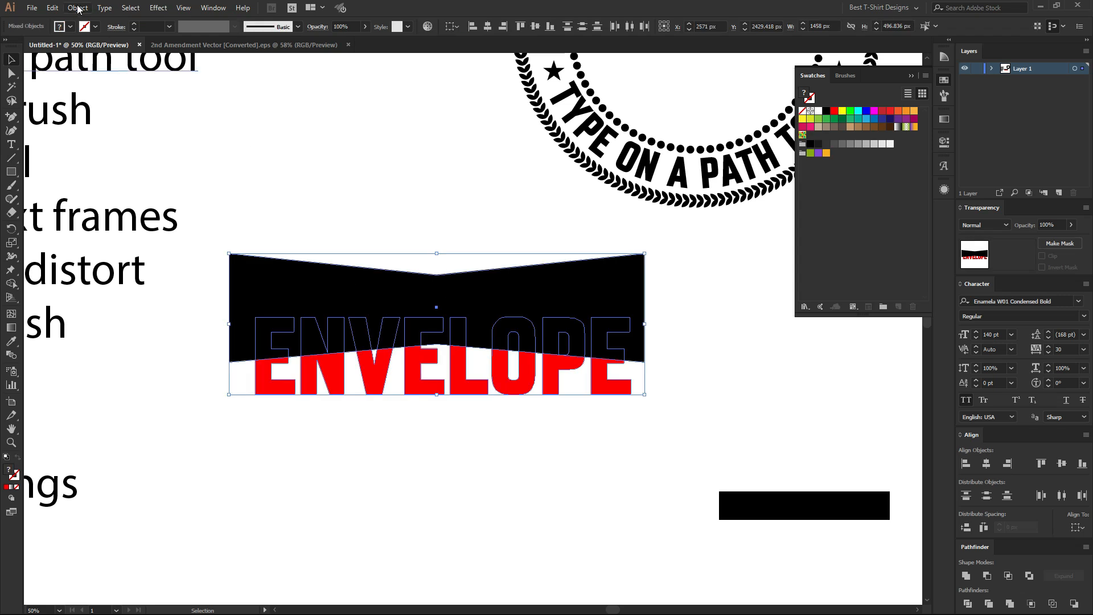
left_click(78, 8)
mouse_move(157, 333)
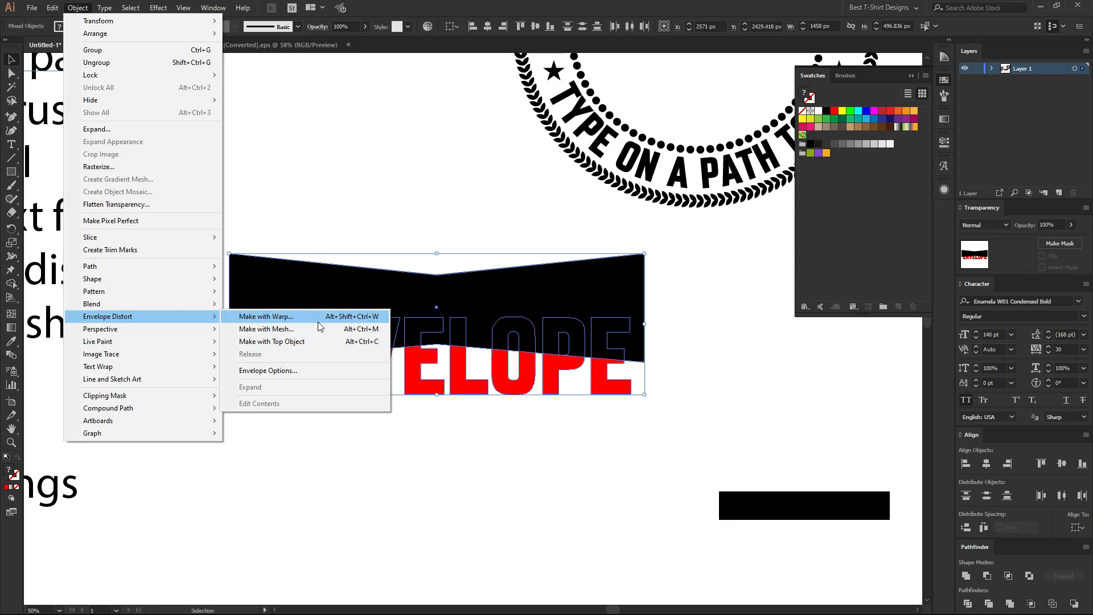
left_click(269, 341)
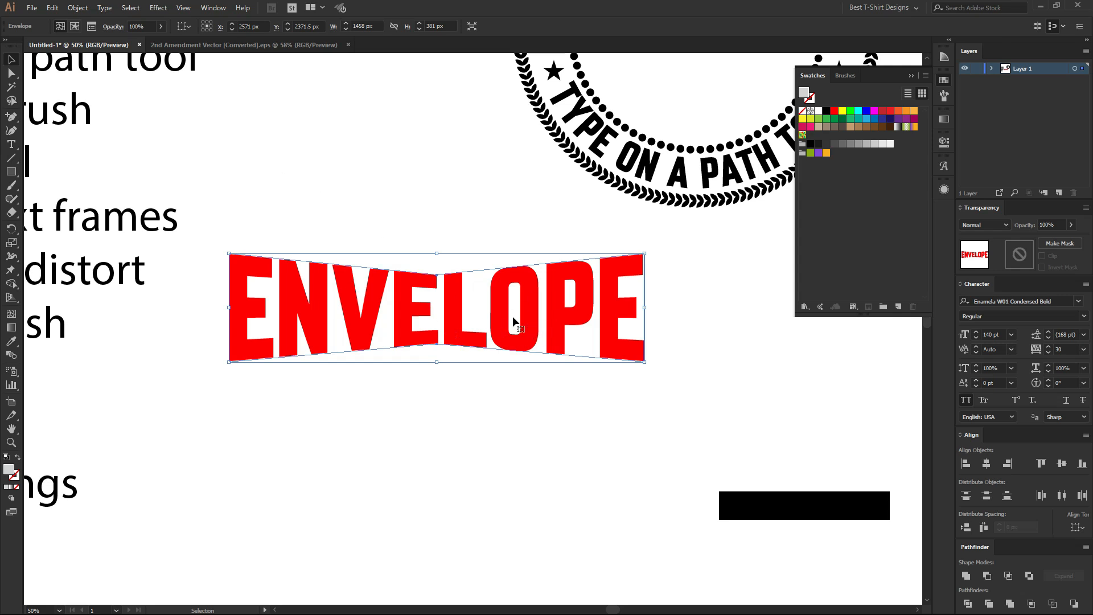
Open the envelope's contents for editing and nudge the first E's bottom anchor points down to lengthen the letter.
left_click(74, 27)
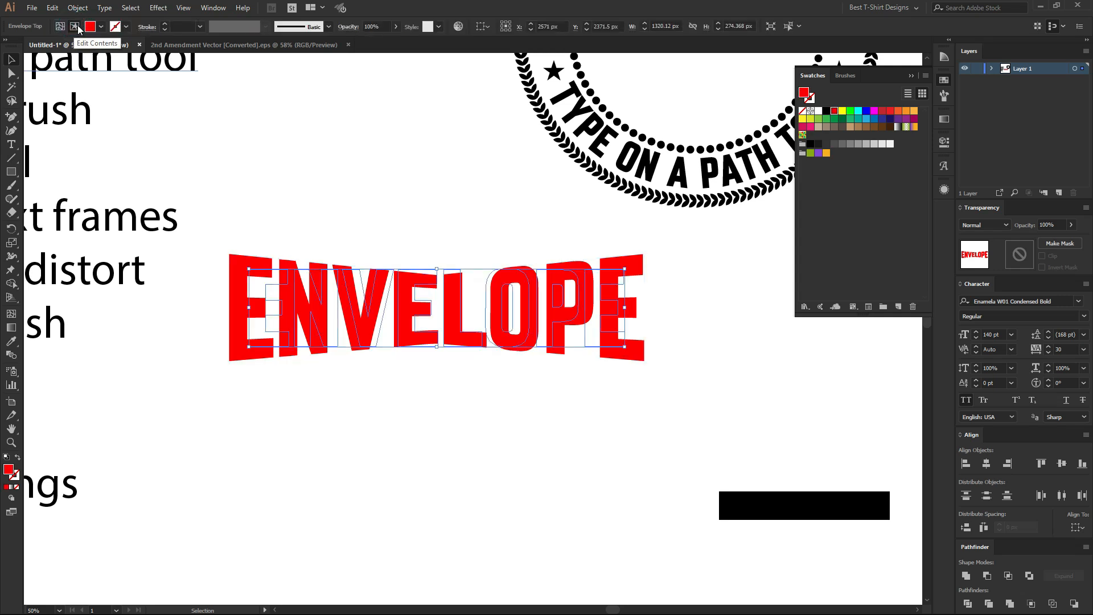
scroll(572, 353, "up", 1)
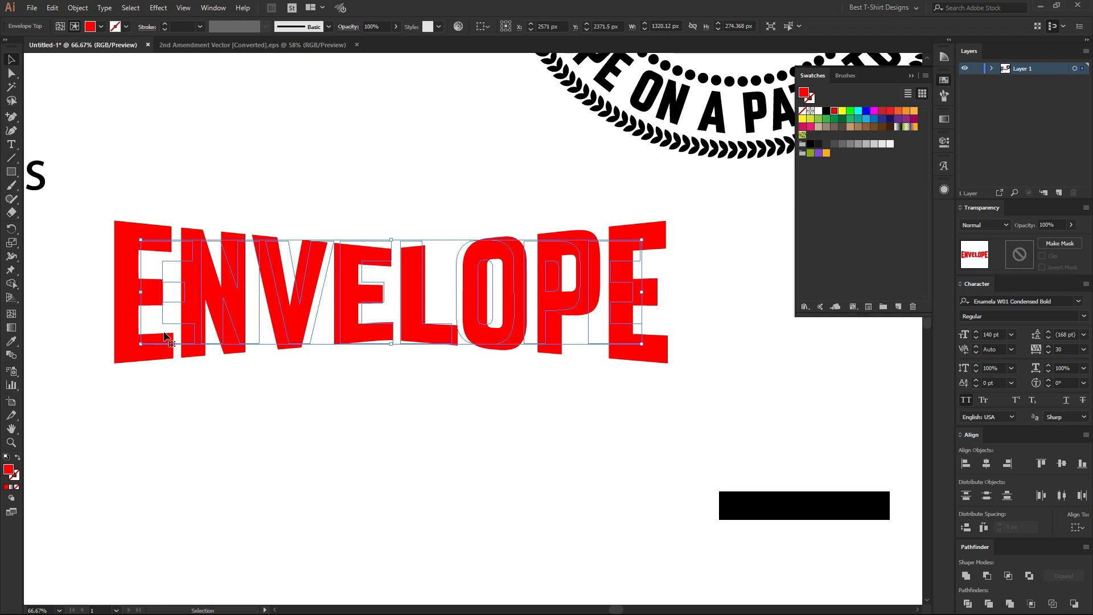
key("a")
left_click_drag(195, 381, 133, 318)
key("Down")
key("Down")
key("Down")
Nudge the last E's bottom anchor points down to lengthen it like the first E.
key("Down")
key("Down")
key("Down")
left_click_drag(680, 379, 580, 312)
key("Down")
key("Down")
key("Down")
key("Down")
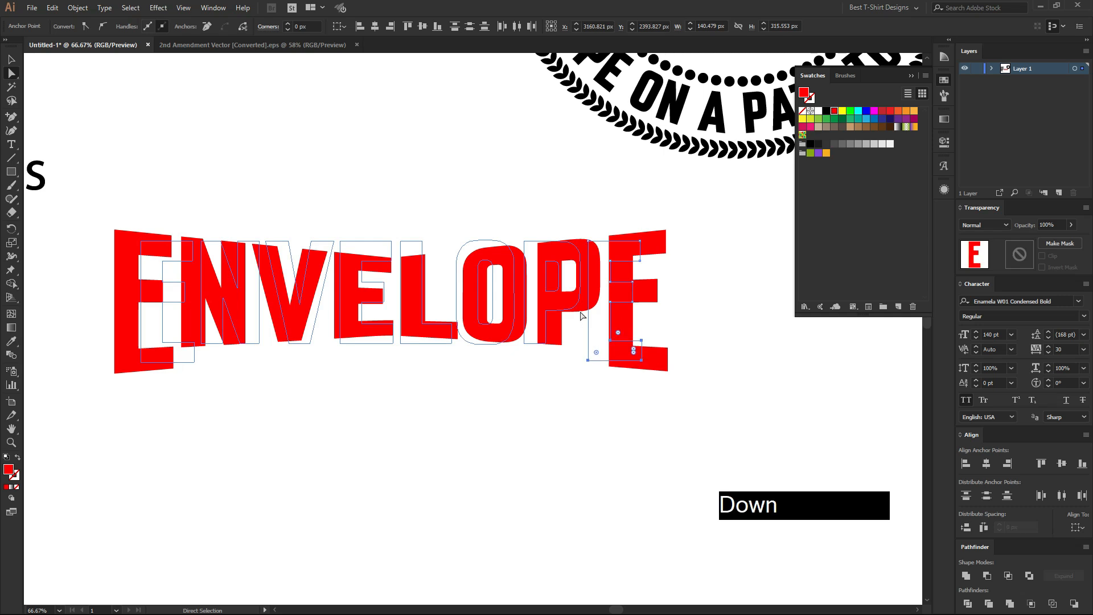
Nudge the bottom anchor points of the last E and the first E further down so both extend well below the other letters.
key("shift+Down")
key("shift+Down")
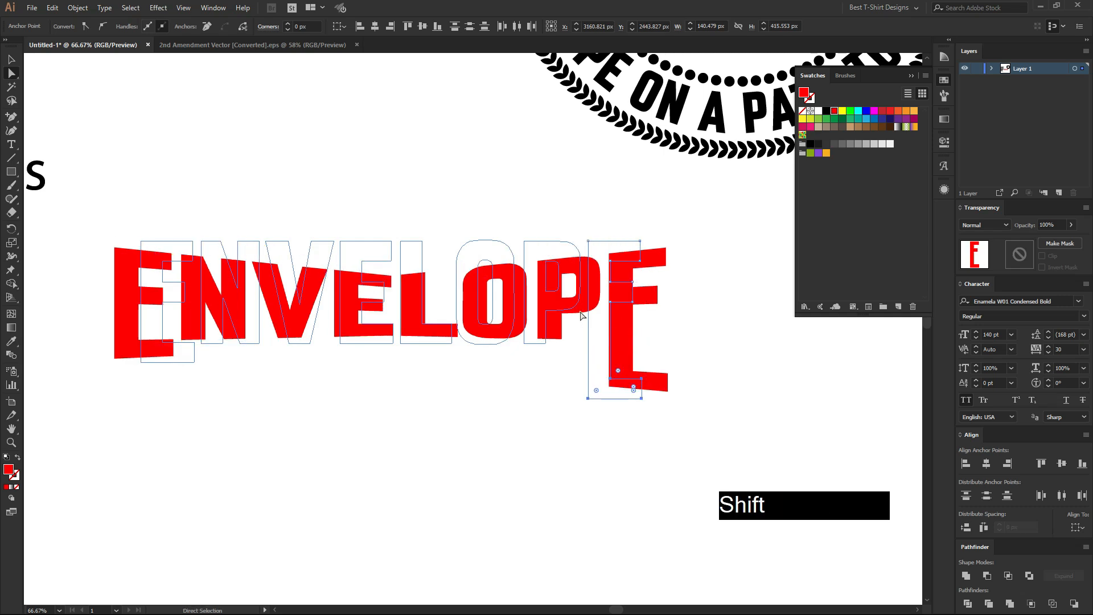
left_click_drag(180, 408, 95, 319)
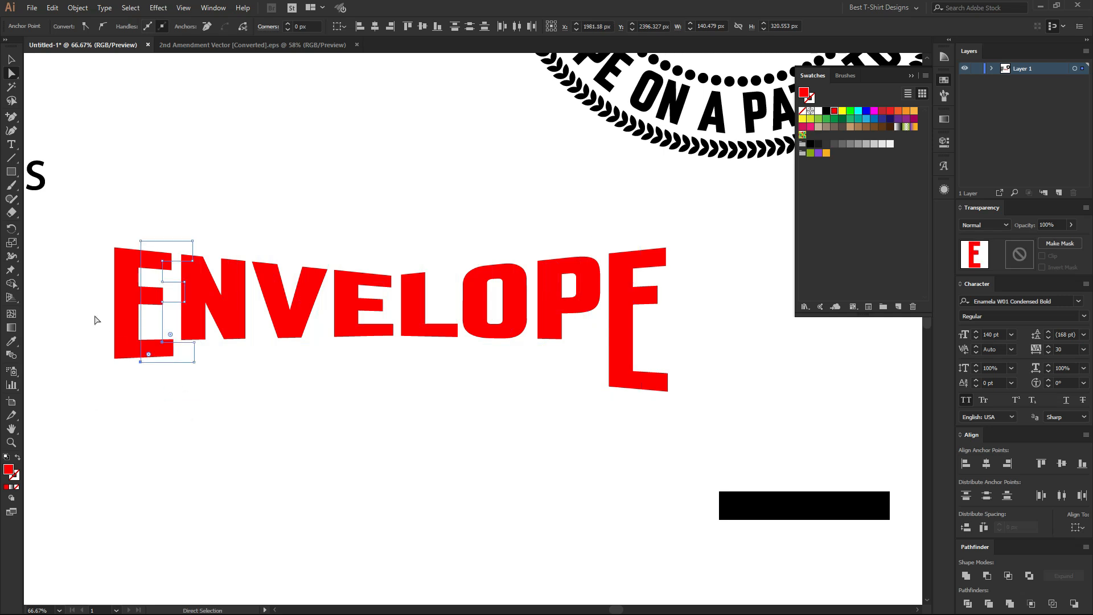
left_click_drag(198, 399, 122, 319)
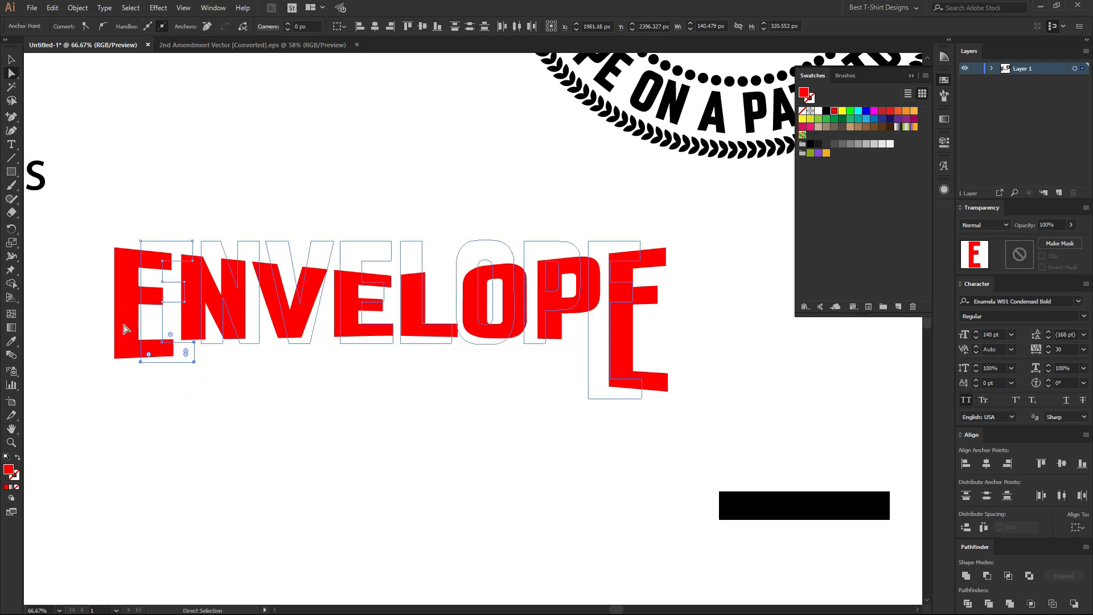
key("shift+Down")
key("shift+Down")
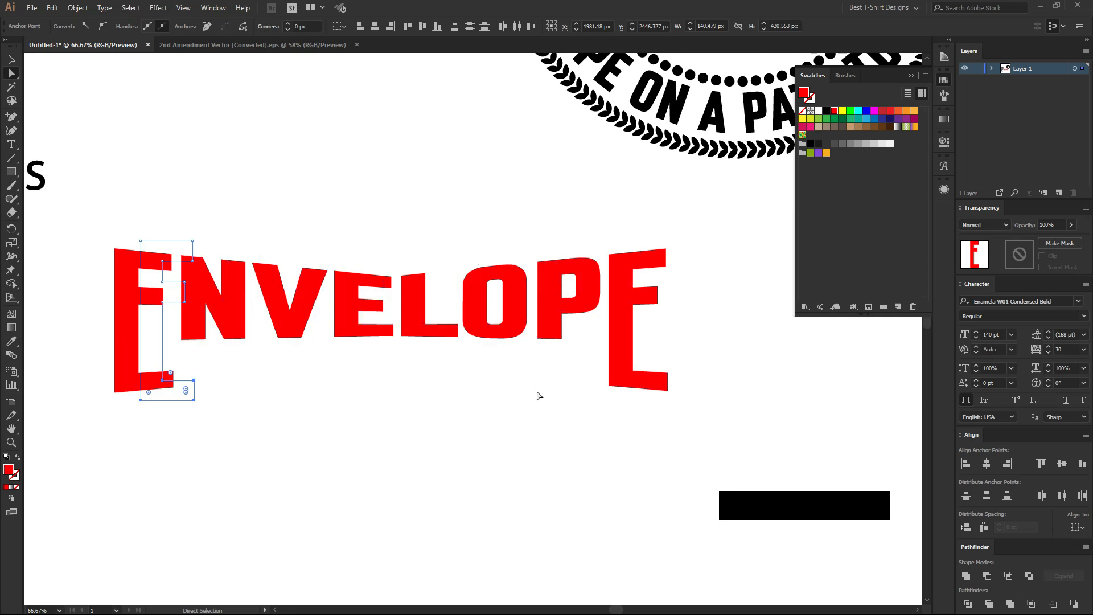
left_click(472, 407)
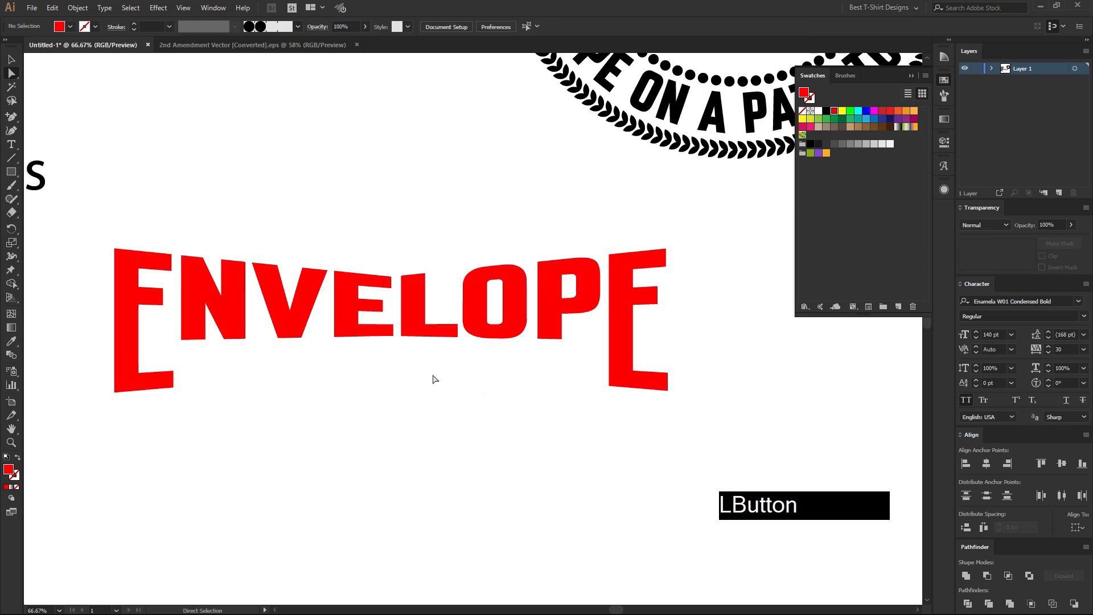
key("v")
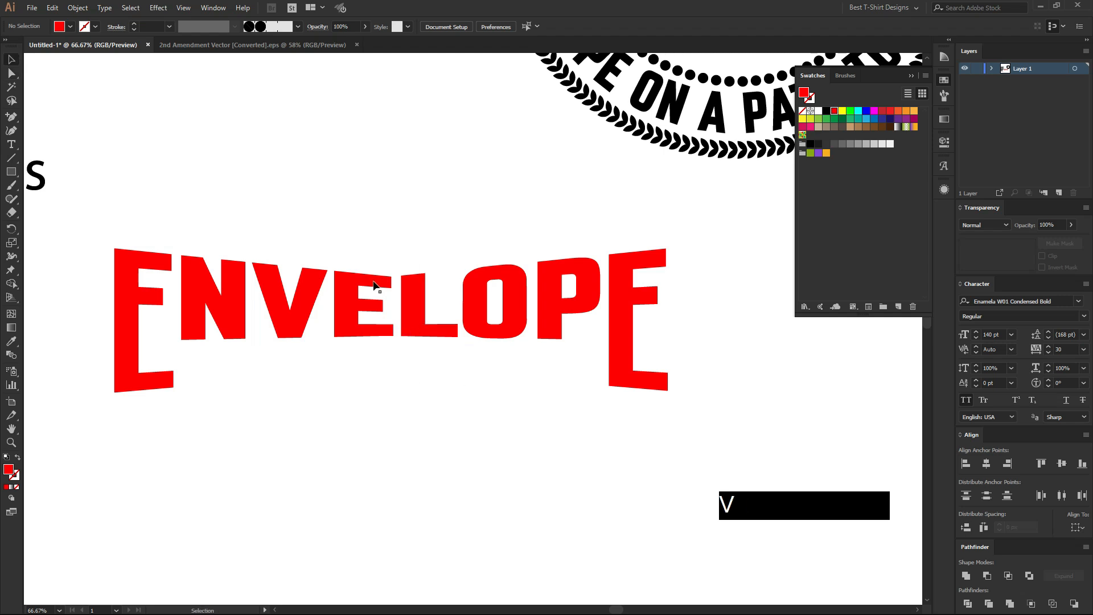
scroll(374, 284, "down", 1)
left_click(455, 447)
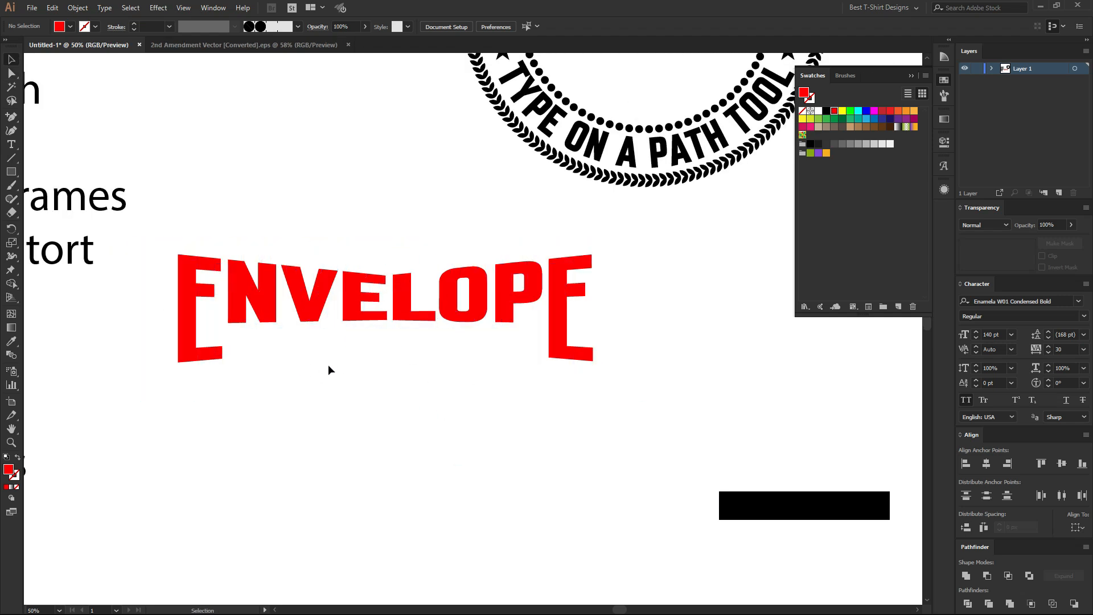
Add the text "DEMO TEXT HERE" and place it beneath the ENVELOPE lettering, between the two long Es.
left_click(11, 145)
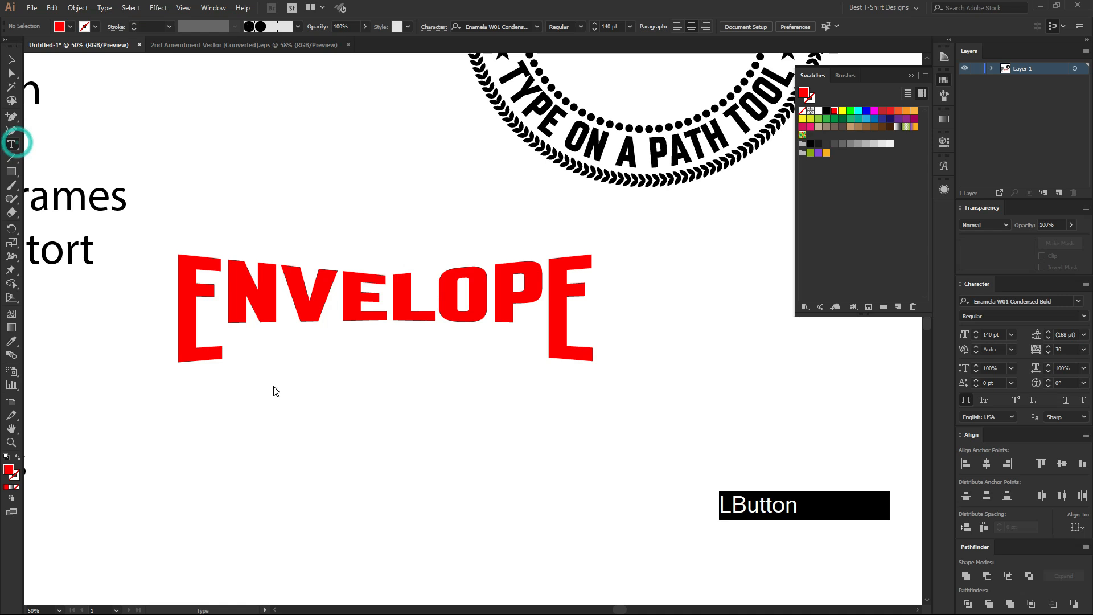
left_click(243, 350)
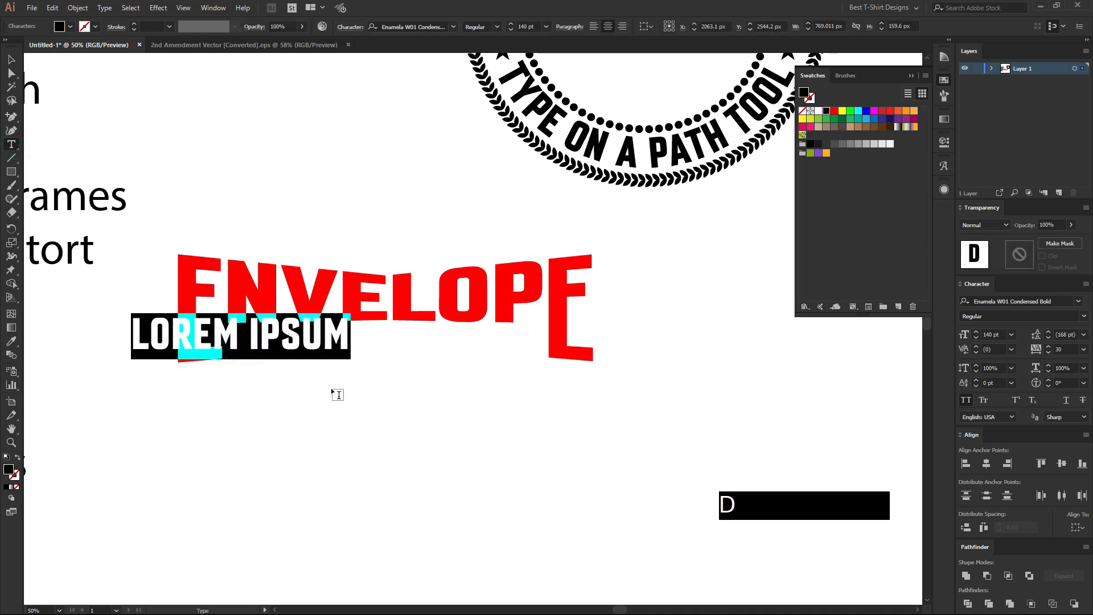
type("DEMO TEXT H")
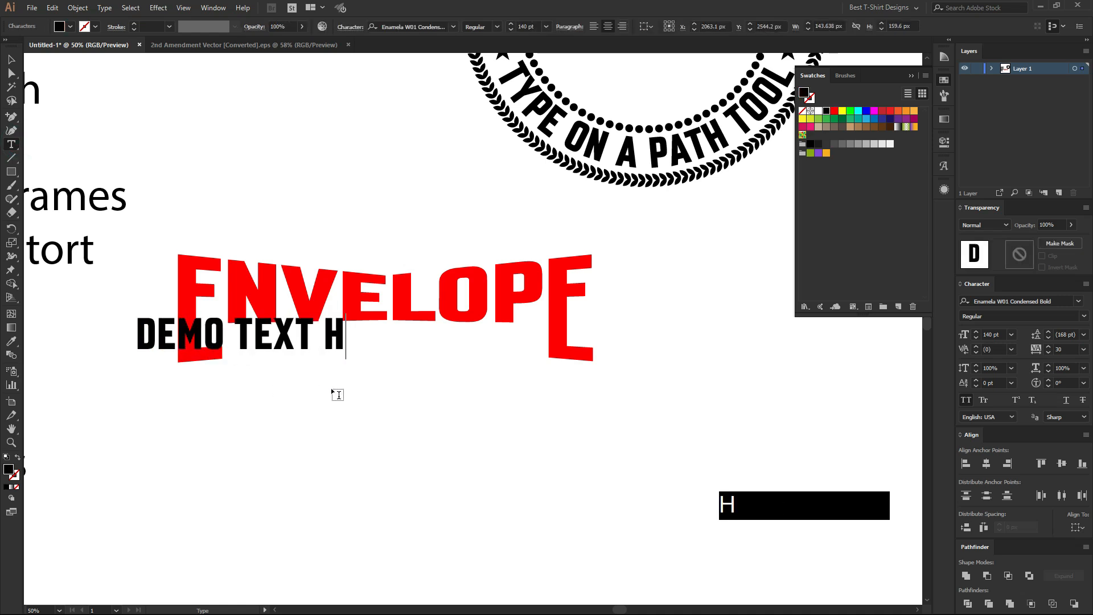
type("ERE")
left_click(12, 59)
left_click_drag(211, 314, 479, 340)
Convert DEMO TEXT HERE to outlines and center it horizontally with the ENVELOPE lettering.
right_click(479, 340)
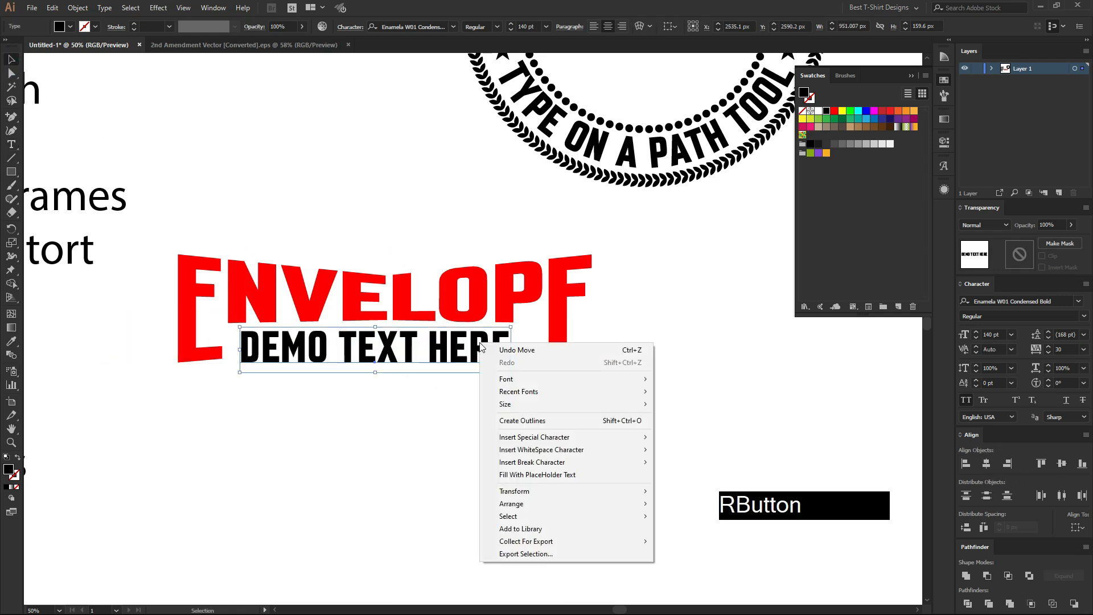
left_click(544, 418)
left_click_drag(462, 438, 370, 208)
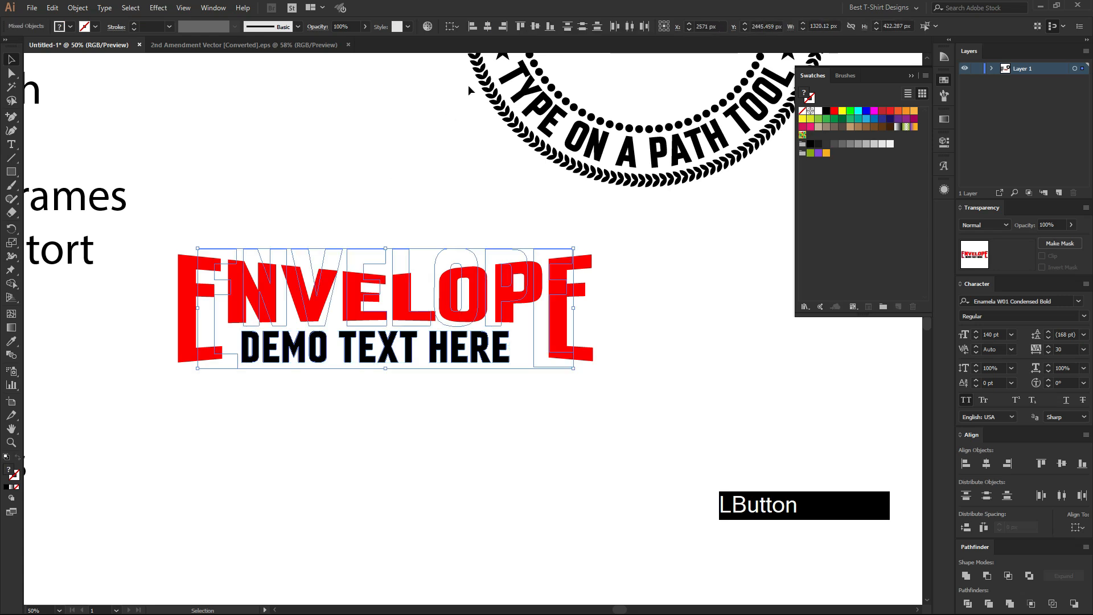
left_click(487, 27)
left_click(359, 177)
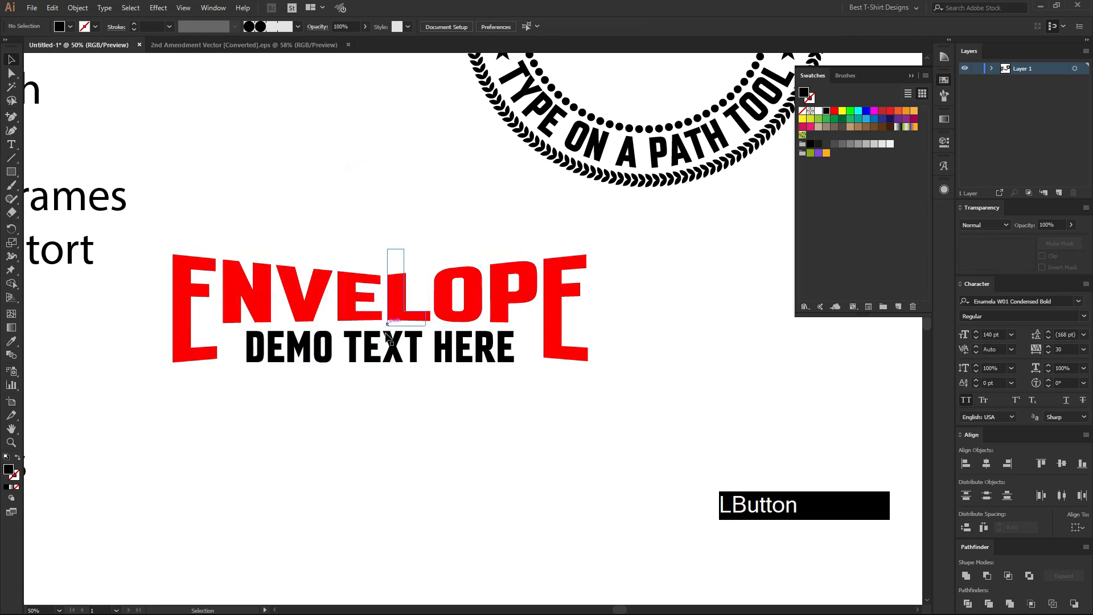
Expand the ENVELOPE envelope object into regular shapes.
left_click(365, 291)
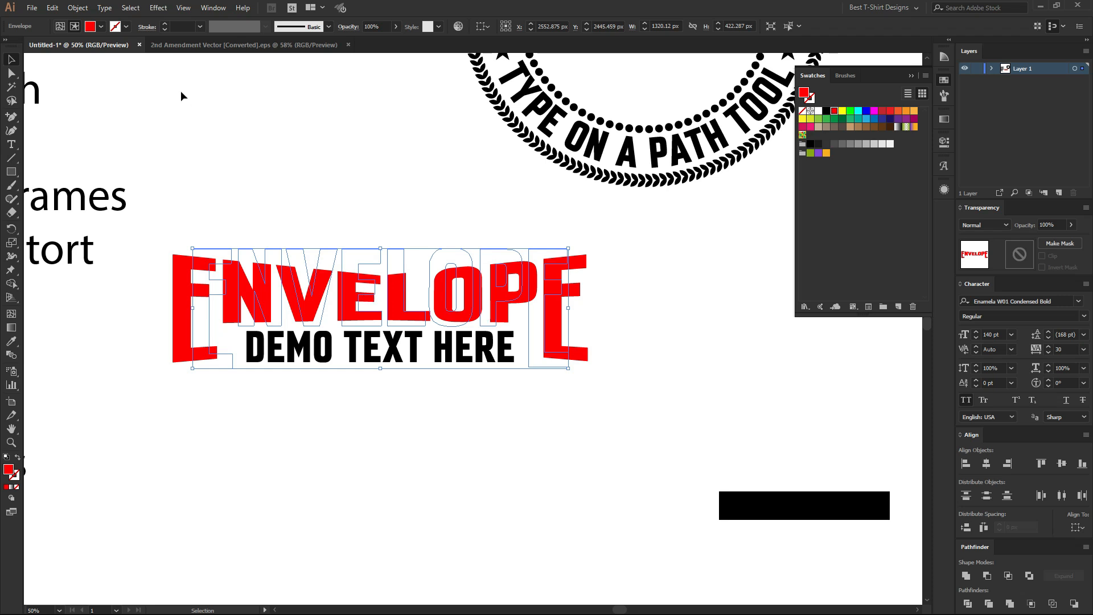
left_click(74, 7)
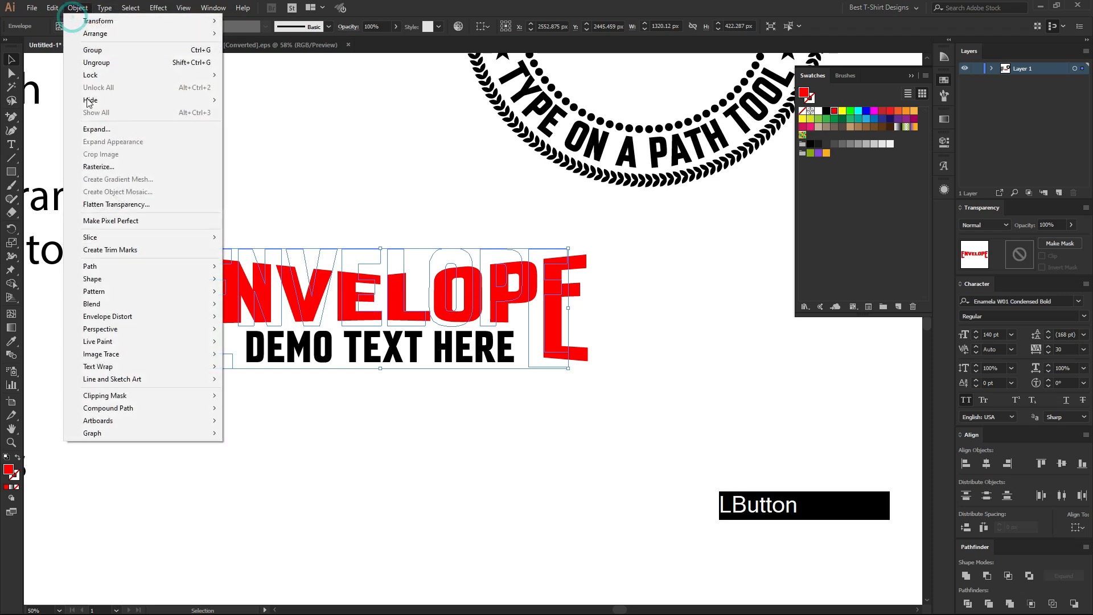
left_click(85, 130)
left_click(525, 366)
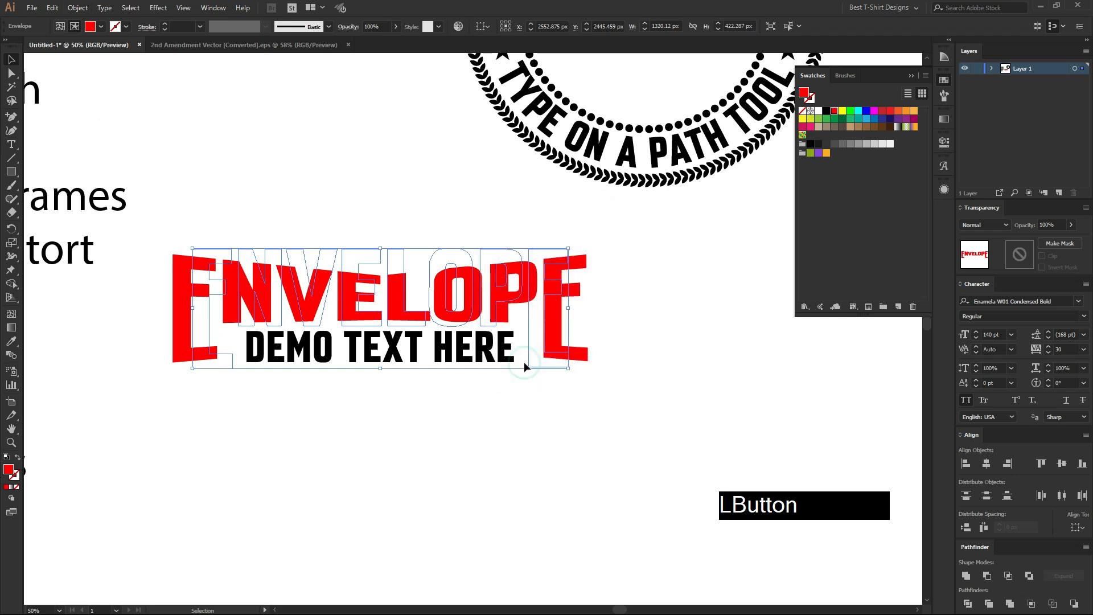
Recolor the expanded ENVELOPE lettering dark red and center it horizontally with DEMO TEXT HERE.
left_click_drag(326, 206, 402, 306)
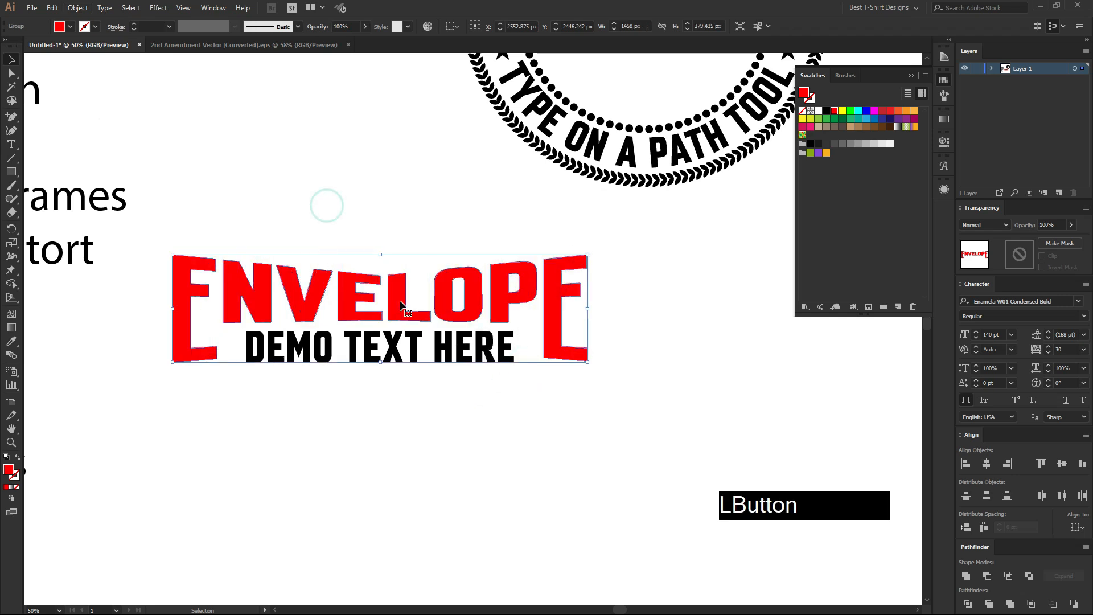
left_click(866, 112)
left_click(891, 112)
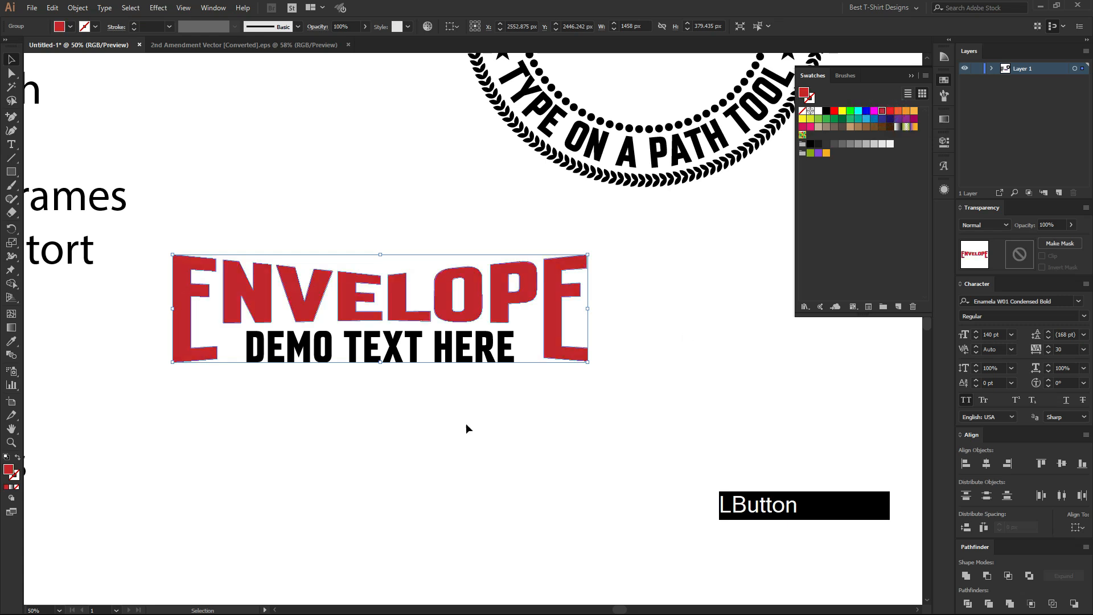
left_click(399, 449)
left_click_drag(411, 398, 319, 200)
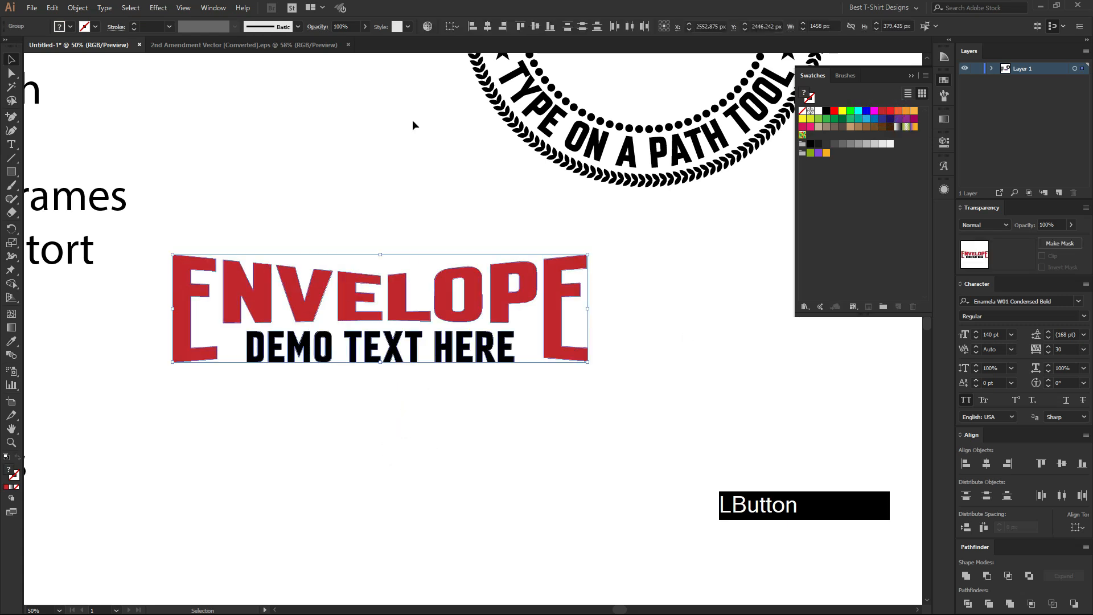
left_click(486, 26)
left_click(345, 180)
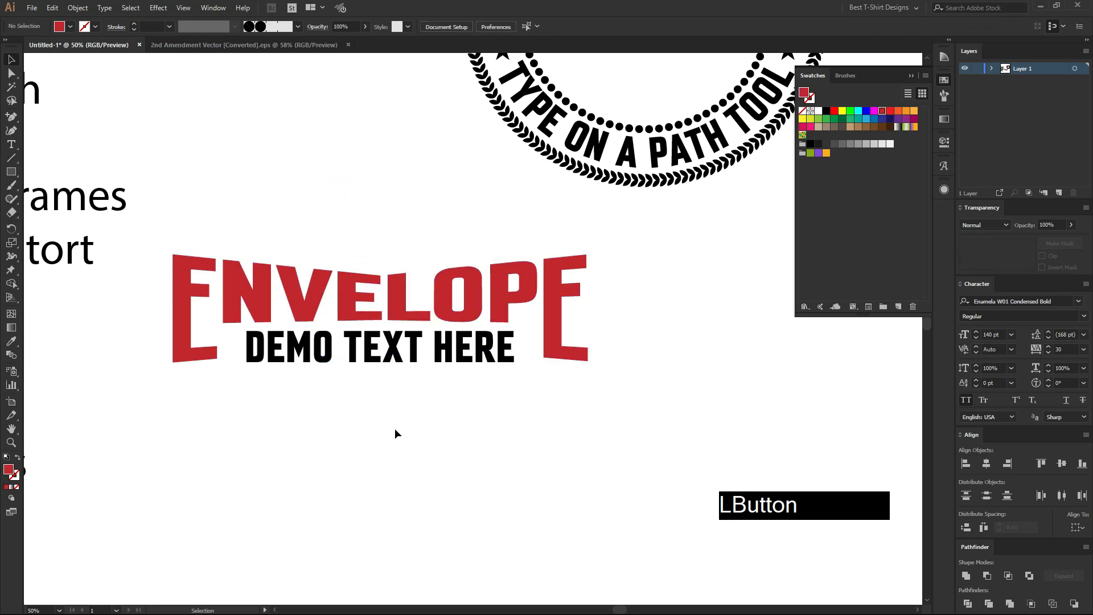
Move the ENVELOPE and DEMO TEXT HERE artwork above the numbered list, beside the round badge.
scroll(393, 429, "up", 1)
scroll(361, 305, "down", 2)
left_click_drag(330, 268, 345, 84)
left_click_drag(342, 259, 342, 260)
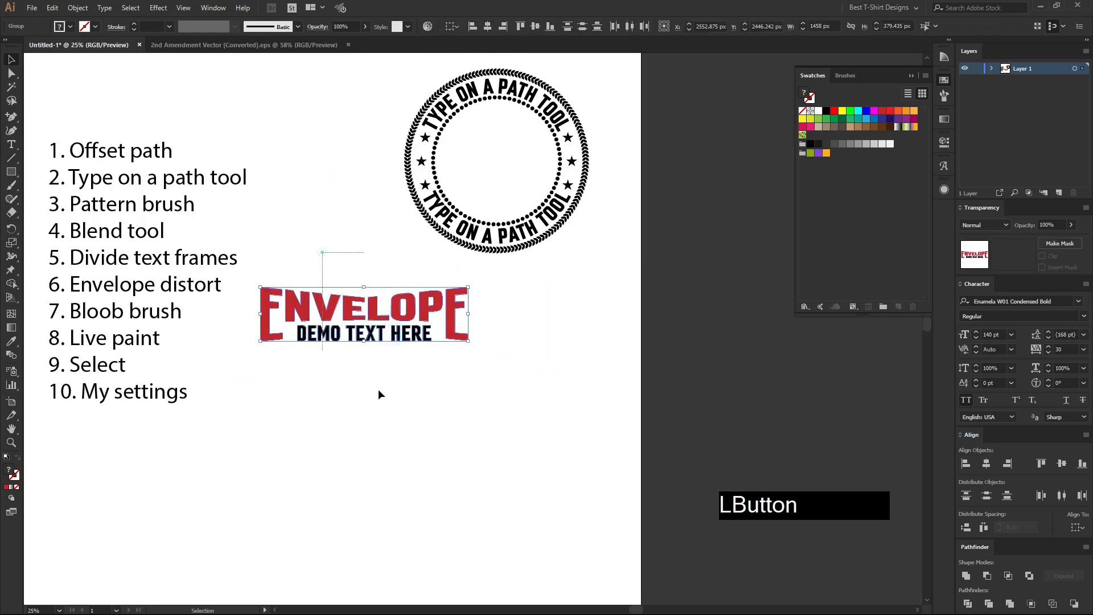
left_click_drag(337, 302, 283, 74)
left_click(316, 254)
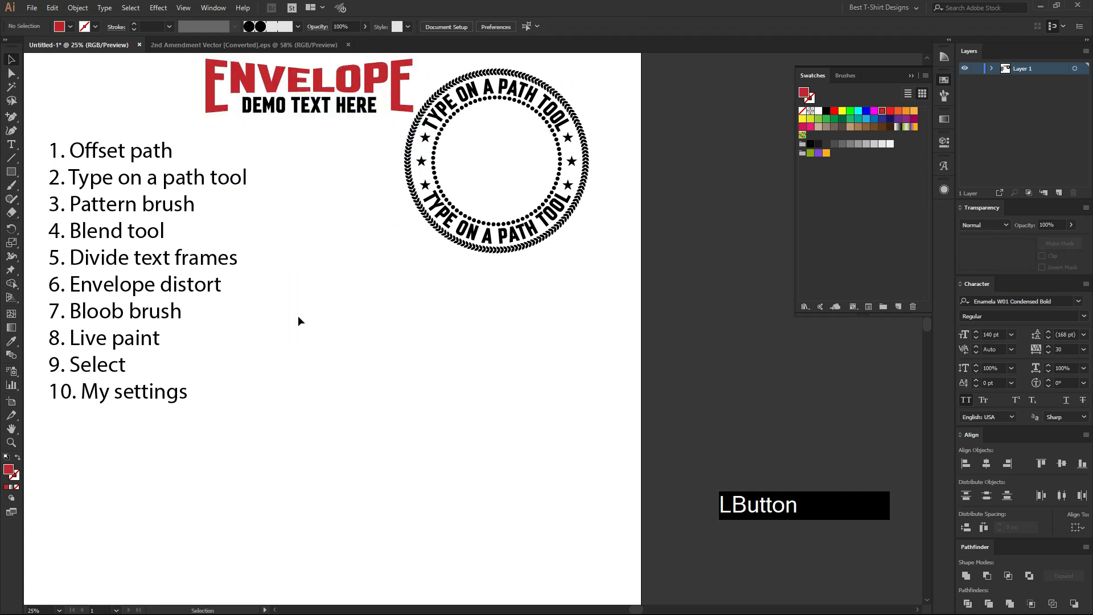
Copy the pair of wings from the 2nd Amendment Vector document into Untitled-1 and enlarge it to about 1025 by 800 px.
left_click(168, 45)
key("ctrl")
left_click(80, 45)
key("ctrl+v")
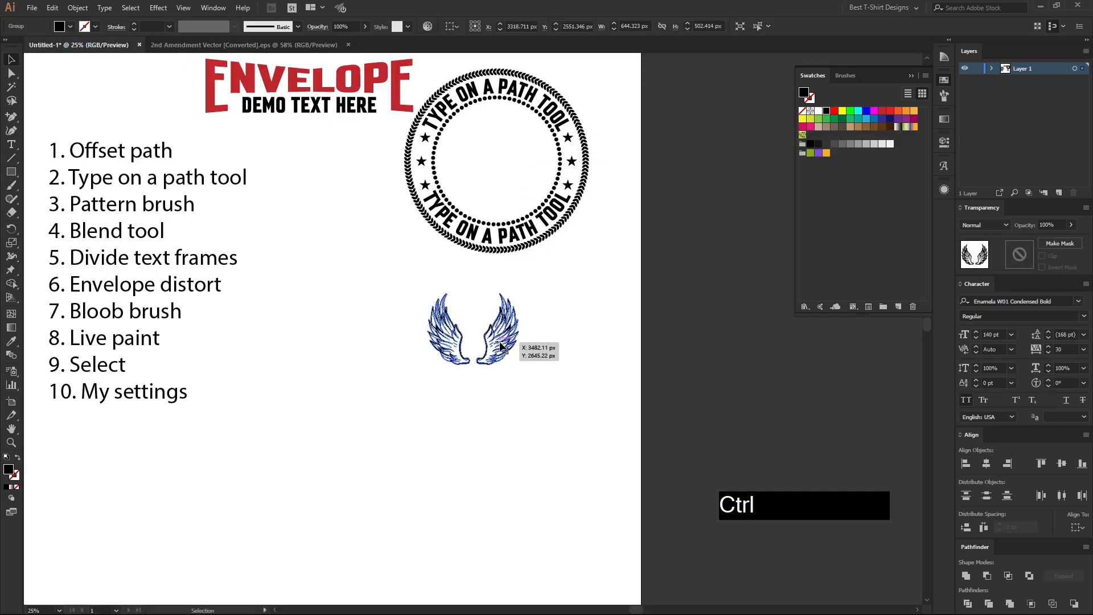
key("v")
left_click_drag(520, 329, 433, 344)
scroll(363, 361, "up", 4)
left_click(391, 355)
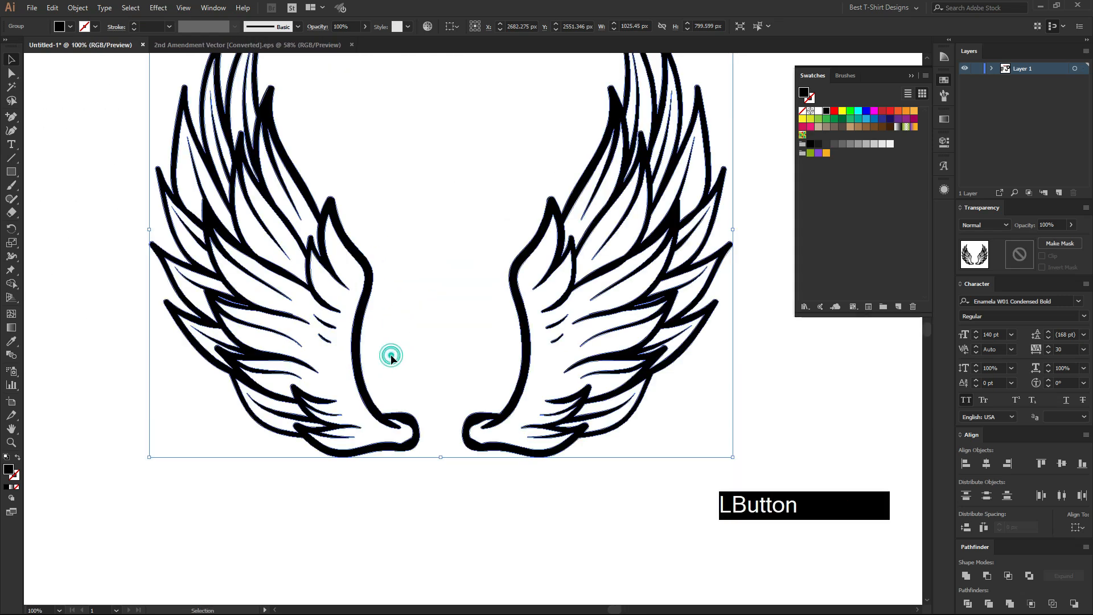
Isolate the wings group, delete its right wing, and move the remaining wing further right on the artboard.
scroll(398, 288, "down", 3)
left_click_drag(438, 238, 556, 378)
double_click(511, 300)
left_click_drag(459, 241, 583, 426)
key("Delete")
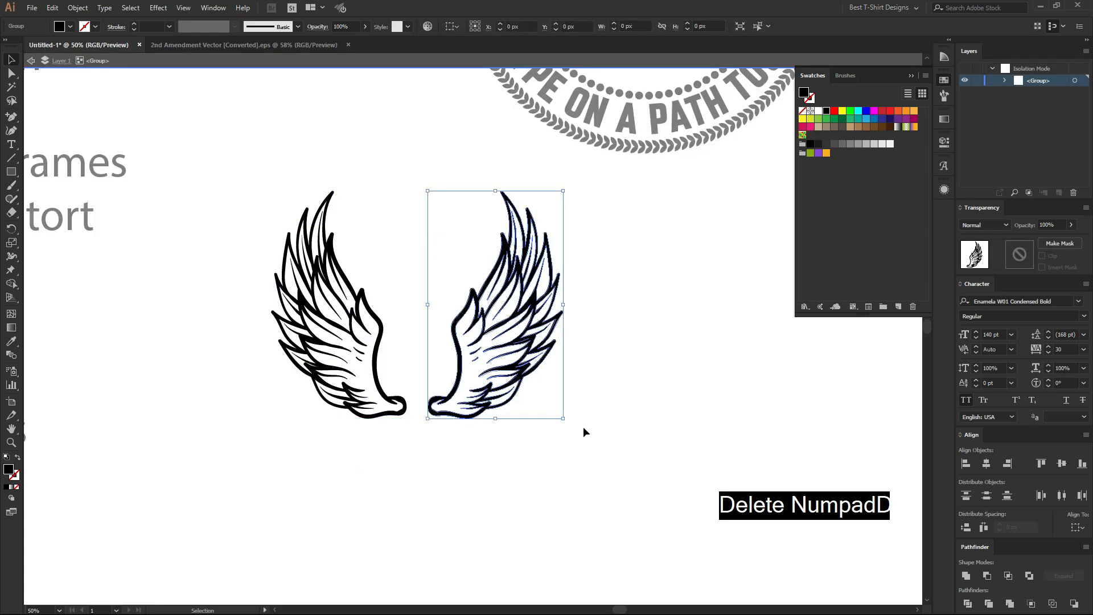
double_click(582, 426)
left_click_drag(409, 354, 505, 359)
scroll(484, 333, "up", 1)
left_click(488, 330)
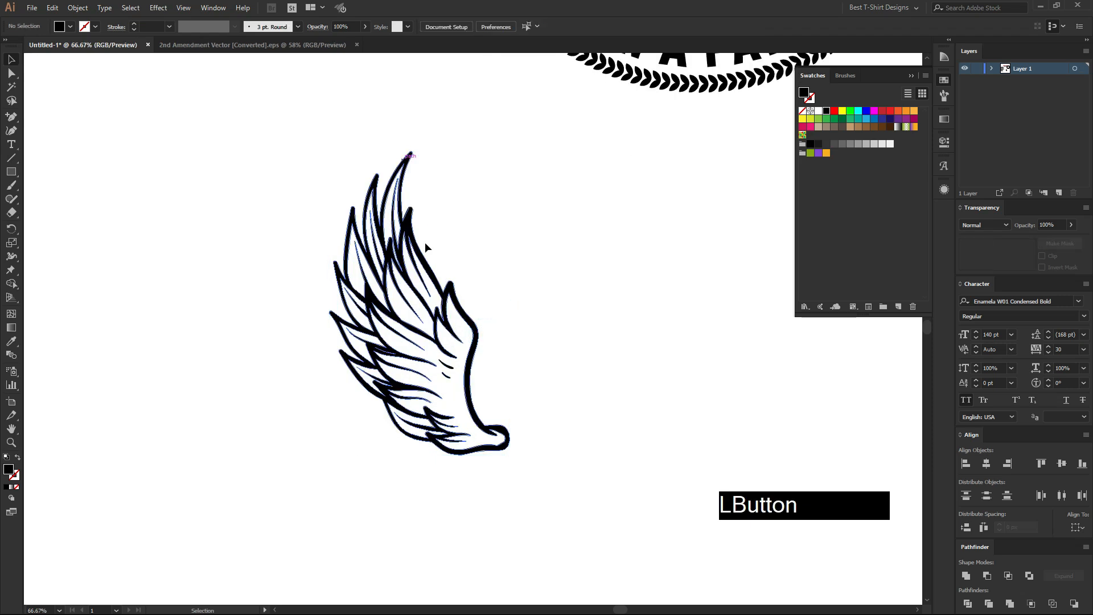
Draw a rectangle about 814 by 1083 px covering the whole wing and fill it with orange.
left_click_drag(264, 200, 575, 456)
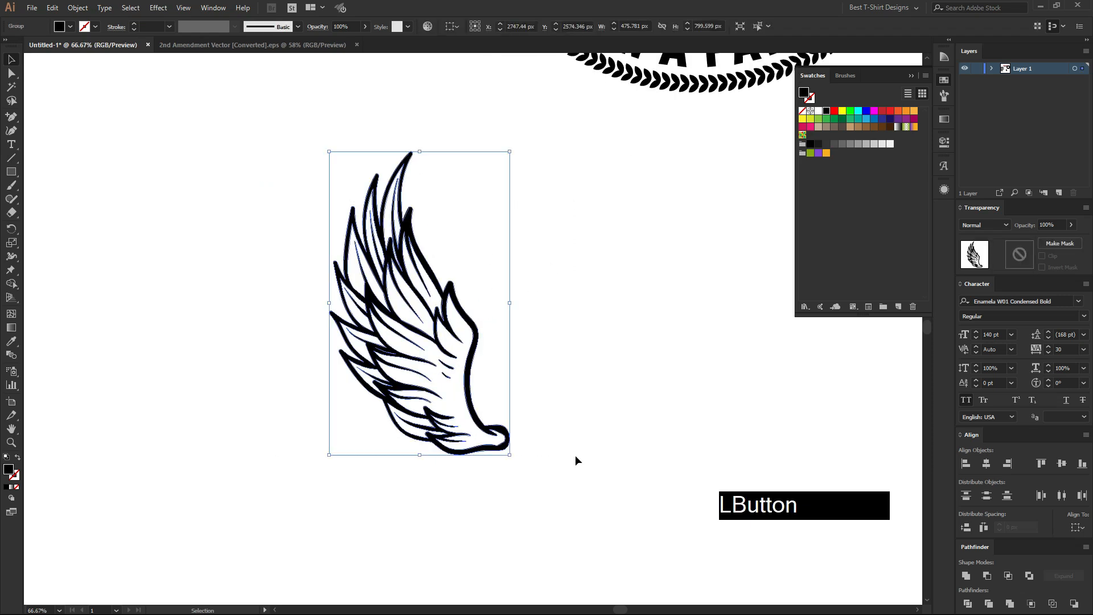
key("ctrl")
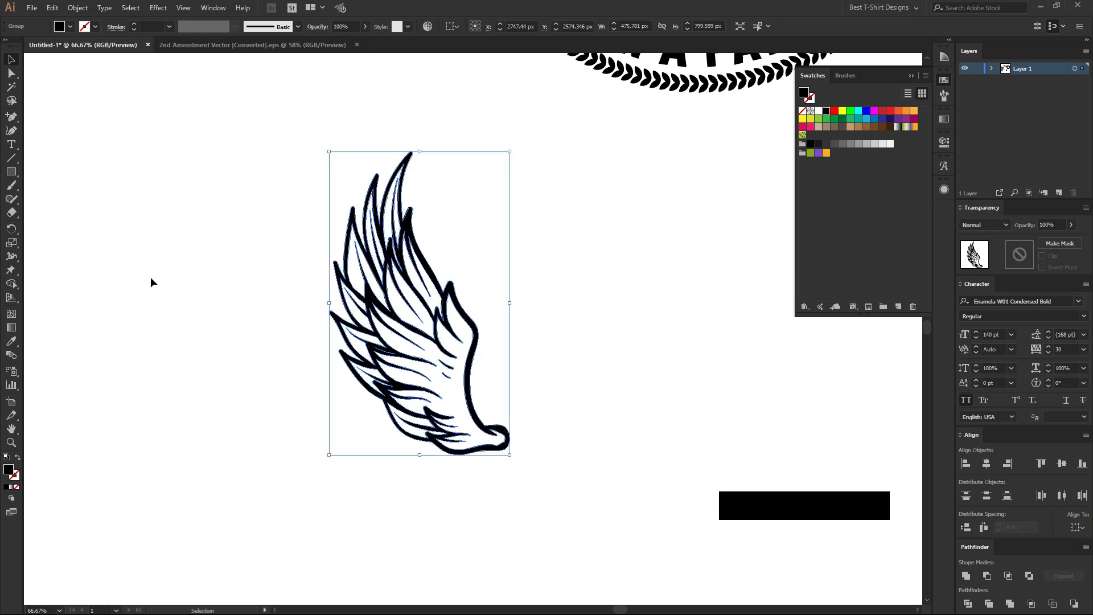
left_click(115, 227)
left_click_drag(257, 106, 566, 517)
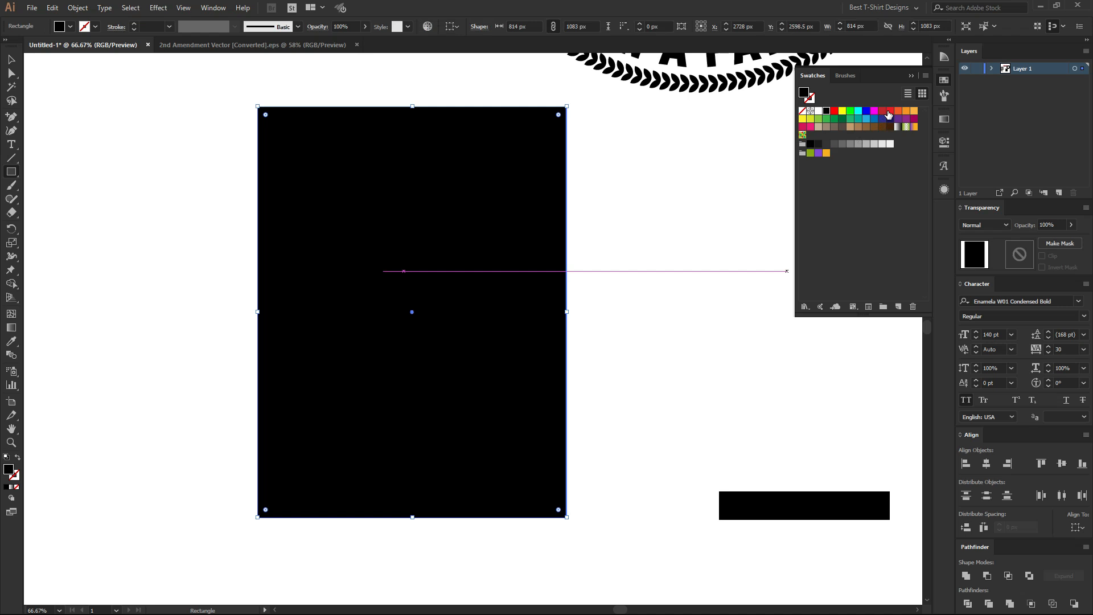
left_click(898, 110)
left_click(906, 111)
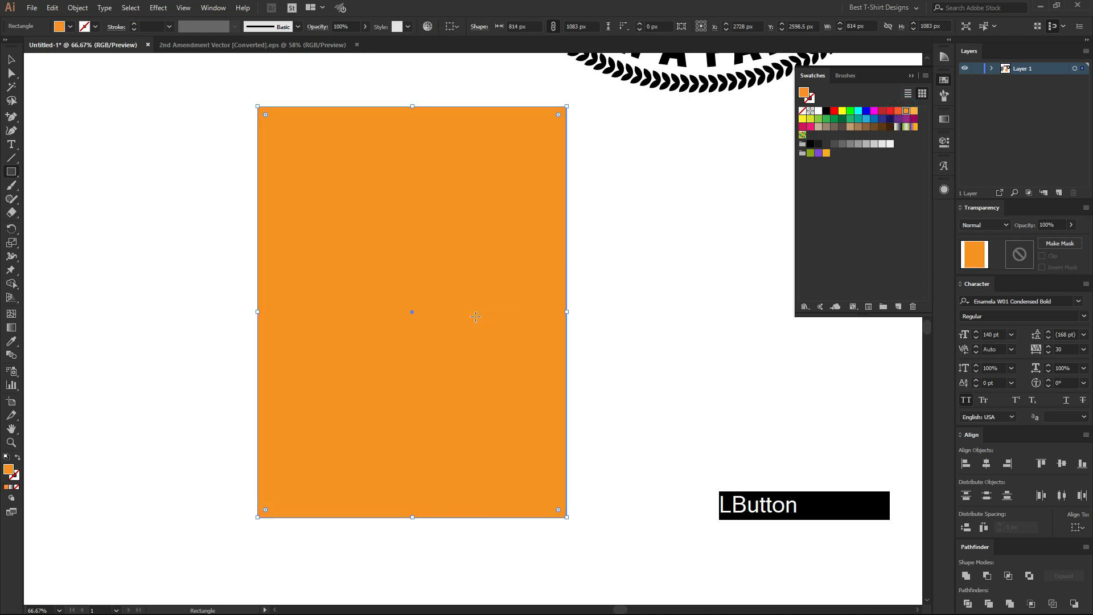
Send the orange rectangle backward so it sits behind the wing.
key("v")
right_click(476, 316)
mouse_move(546, 495)
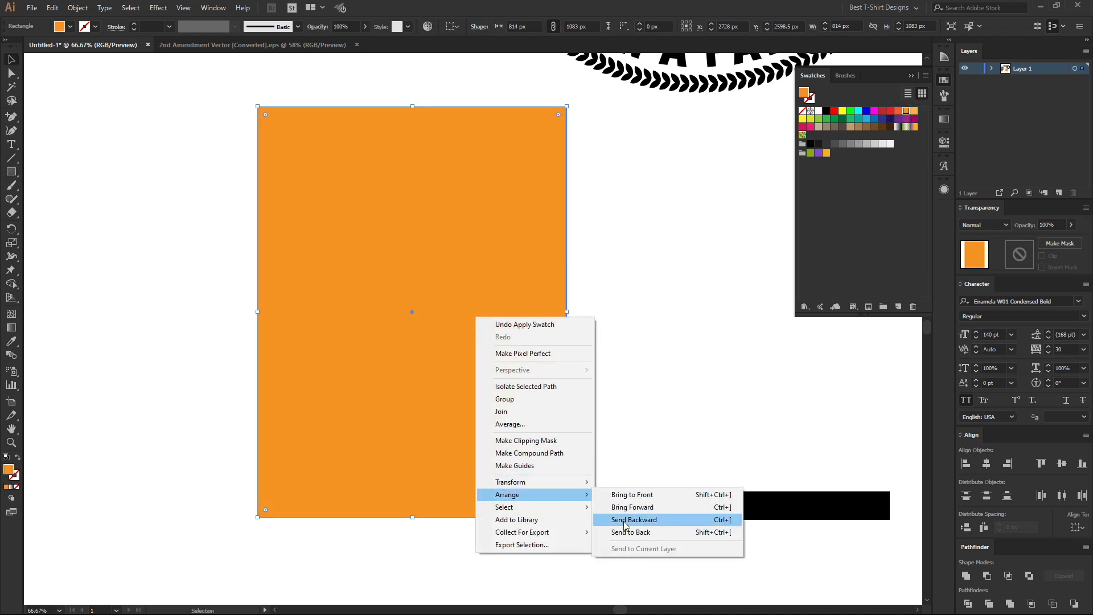
left_click(636, 521)
Divide the wing and the orange rectangle with Pathfinder's Divide operation.
left_click_drag(623, 384, 213, 258)
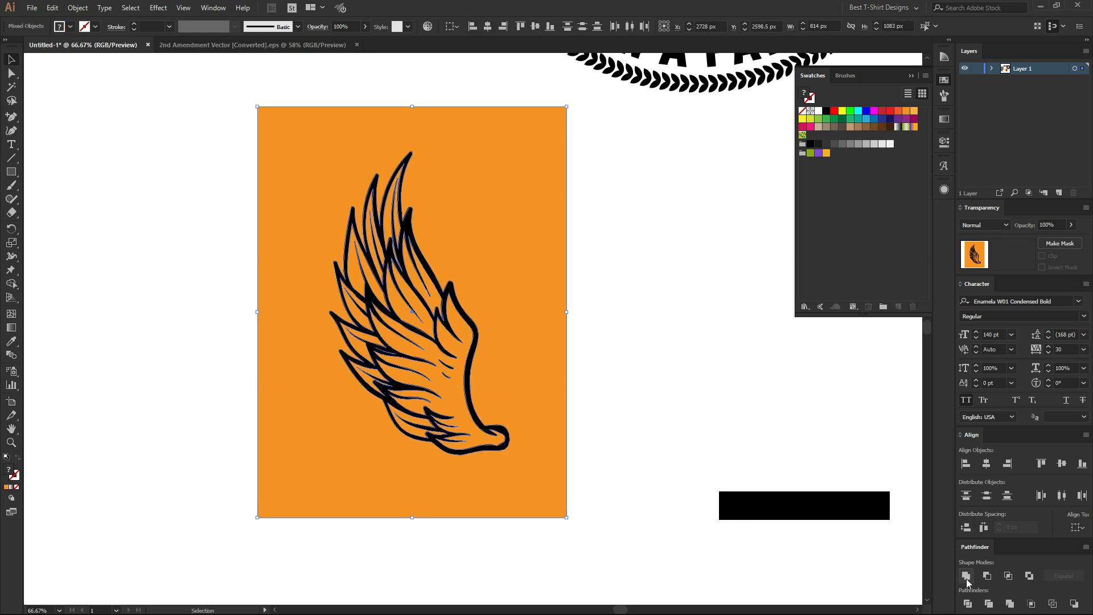
left_click(967, 603)
left_click(671, 353)
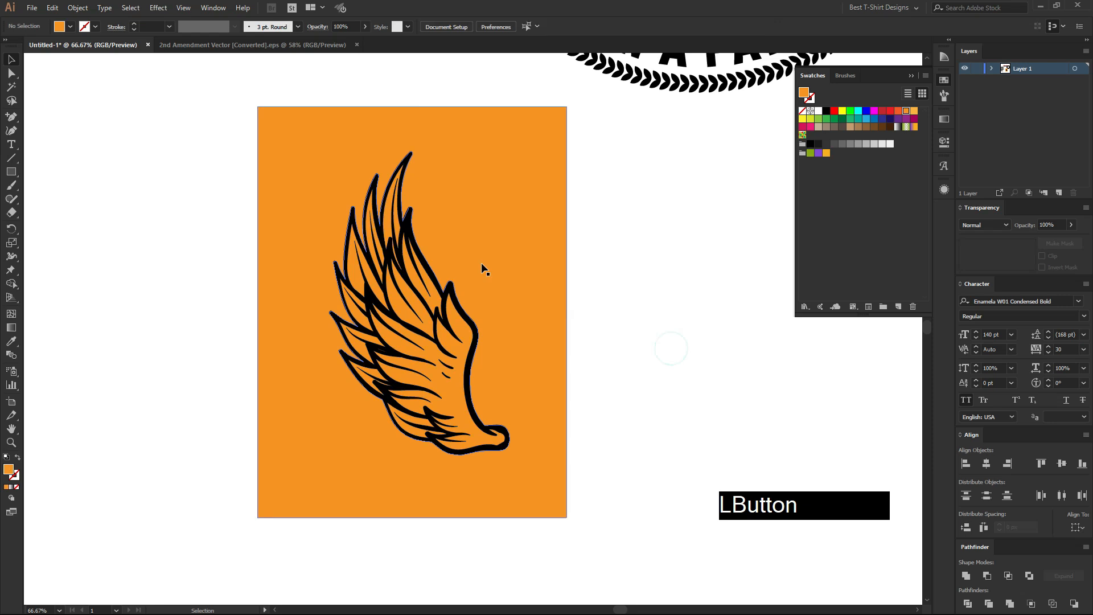
Isolate the divided group and delete the orange area outside the wing, keeping the orange inside the feathers.
double_click(480, 262)
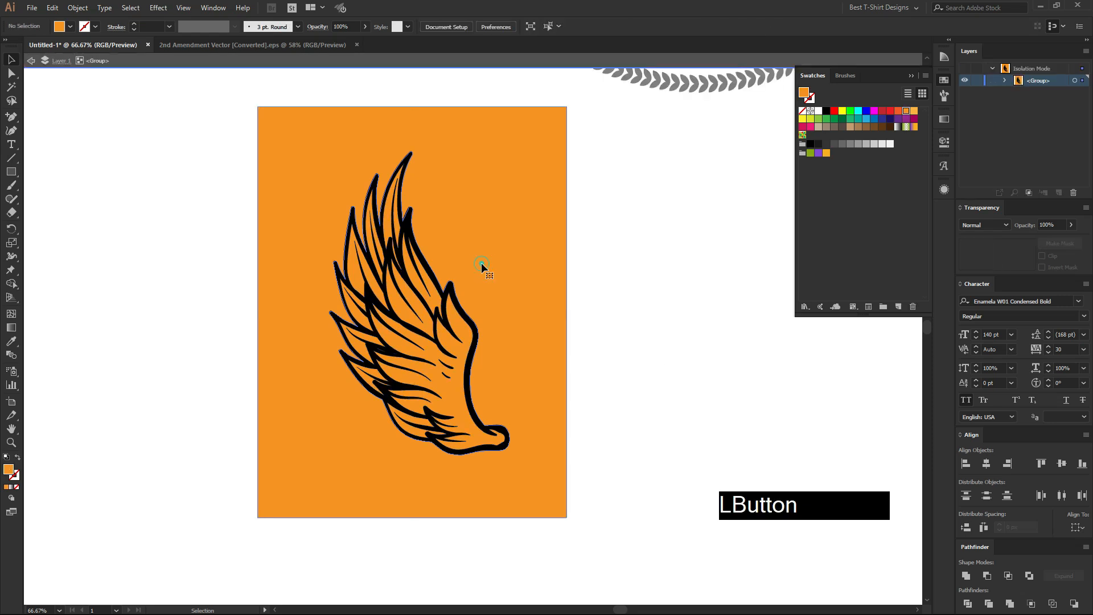
key("Delete")
double_click(481, 263)
left_click_drag(481, 263, 319, 377)
left_click(591, 366)
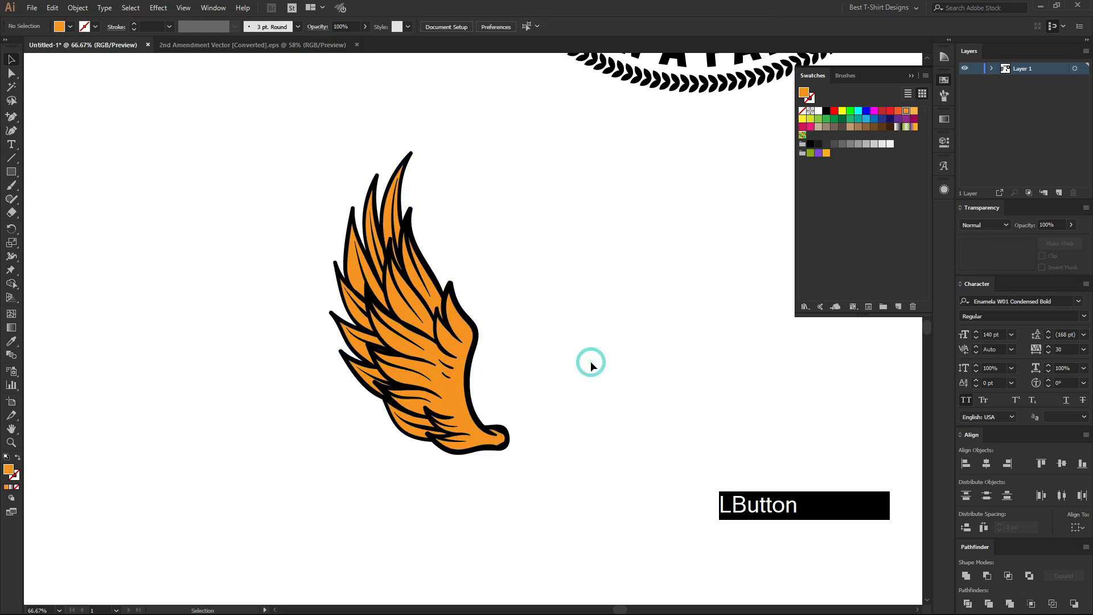
Undo the deletion of the orange area outside the wing and the Divide operation.
key("ctrl+z")
key("ctrl+z")
left_click(591, 366)
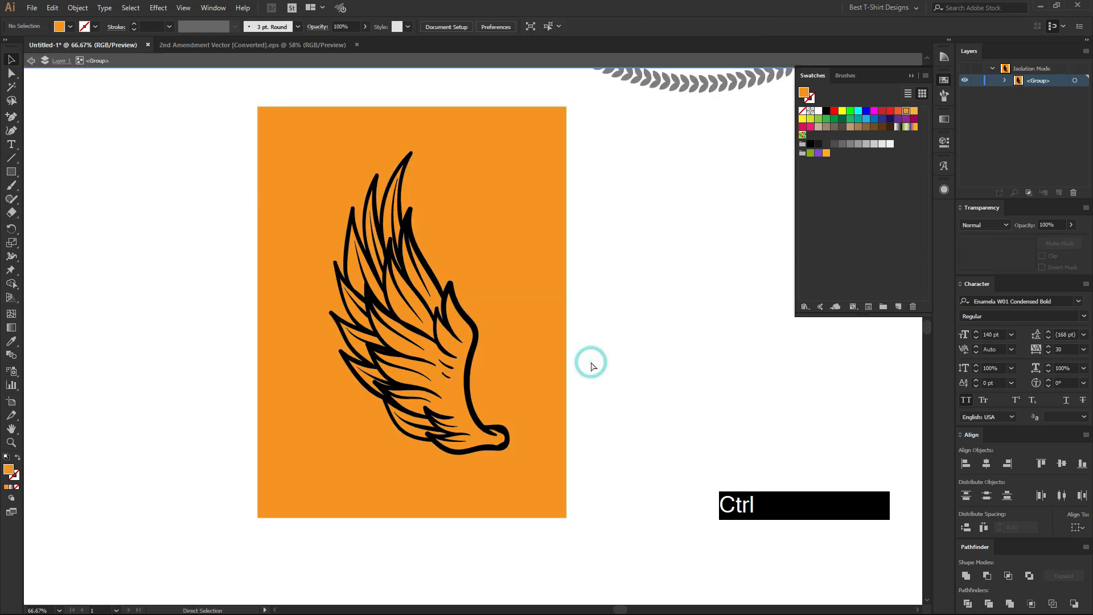
key("ctrl+z")
left_click(591, 366)
Erase a short gap through the wing's outer outline, just above the small pointed feather, using the Eraser tool.
left_click(464, 315)
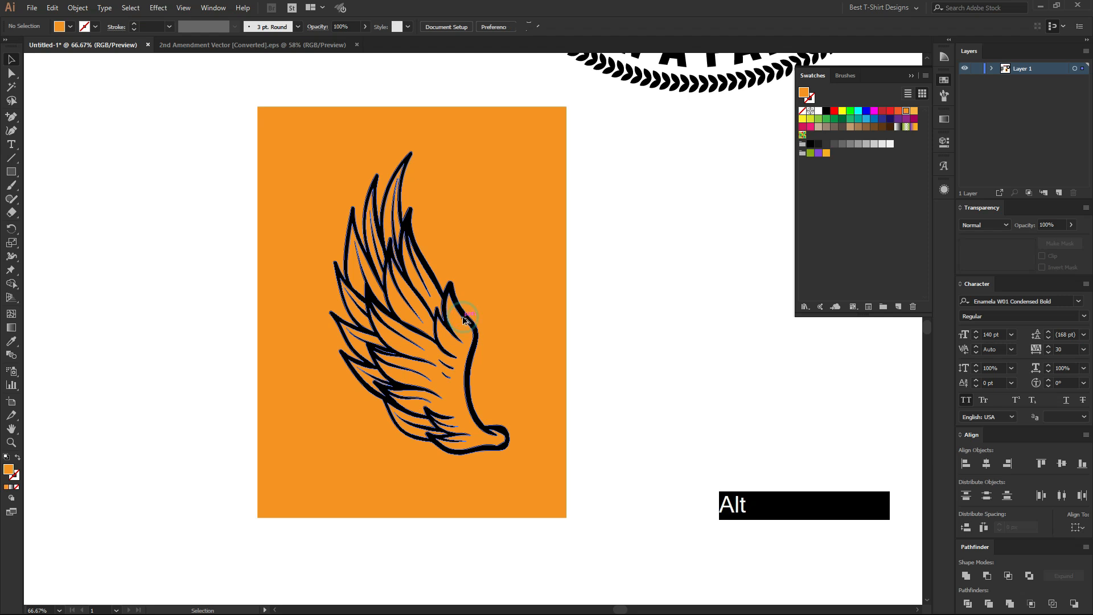
scroll(463, 315, "up", 2)
scroll(402, 274, "up", 2)
key("shift+e")
left_click_drag(387, 284, 386, 306)
key("v")
scroll(366, 284, "down", 3)
left_click(572, 320)
scroll(369, 272, "up", 5)
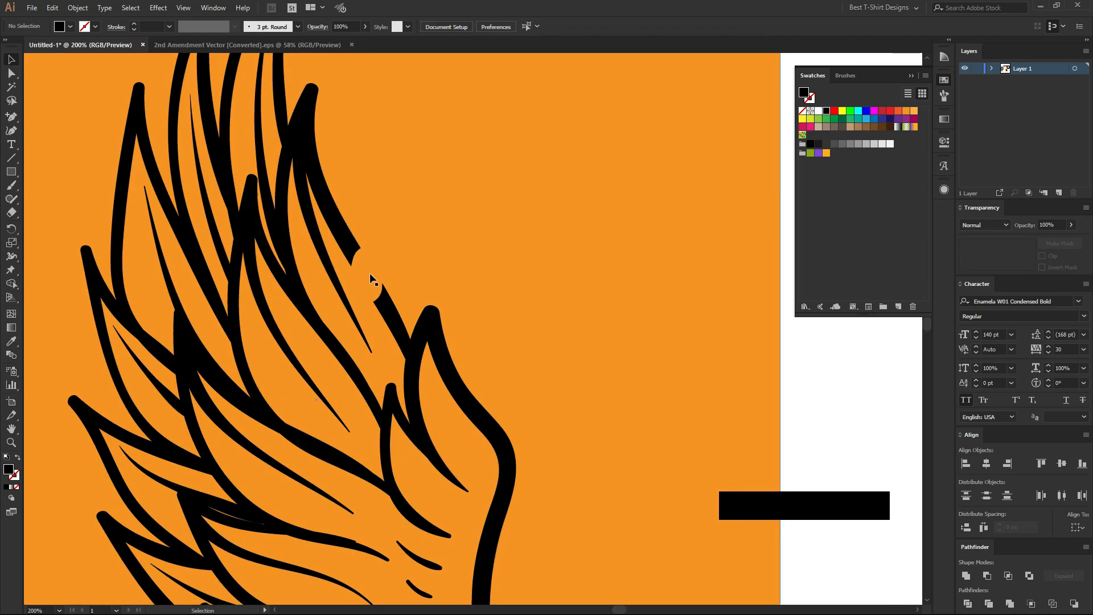
Divide the broken wing and the orange rectangle with Pathfinder's Divide, and delete the orange area outside the wing.
scroll(368, 267, "down", 5)
left_click_drag(522, 364, 403, 298)
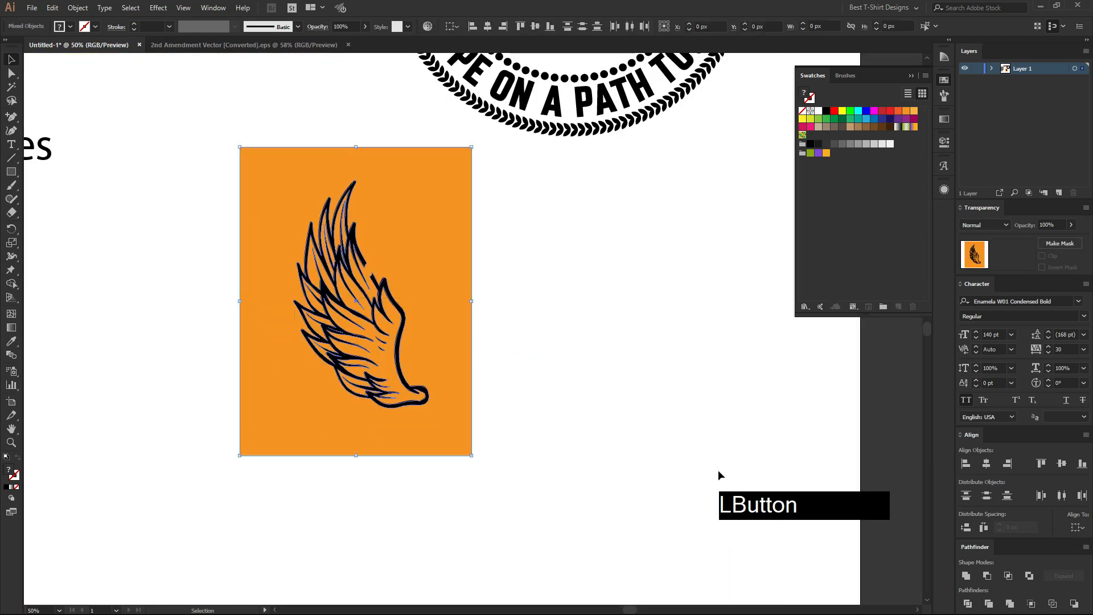
left_click(967, 602)
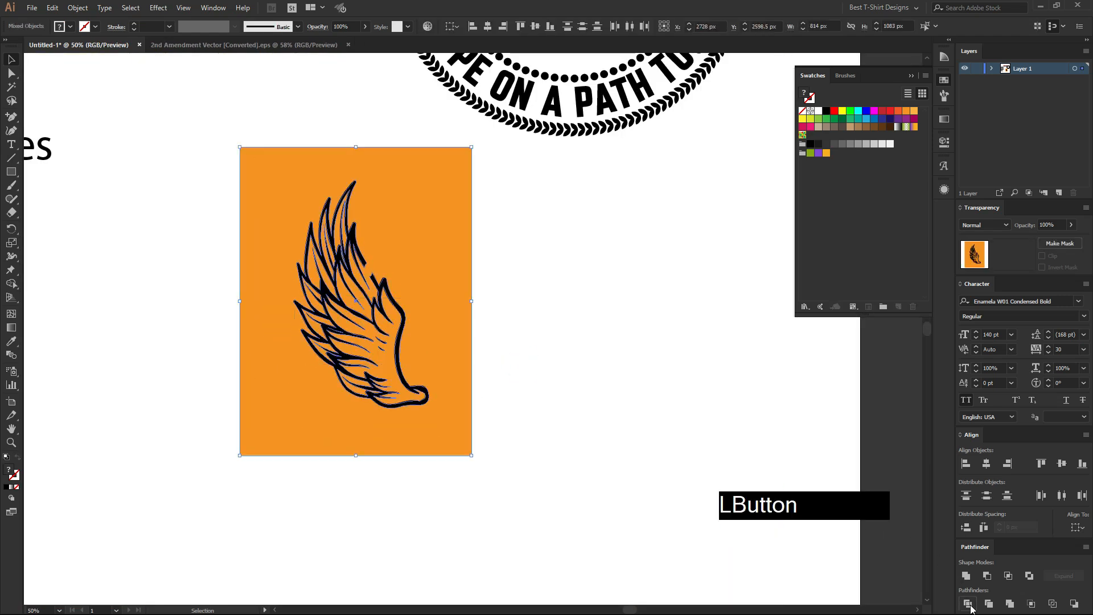
double_click(460, 320)
left_click(460, 322)
key("Delete")
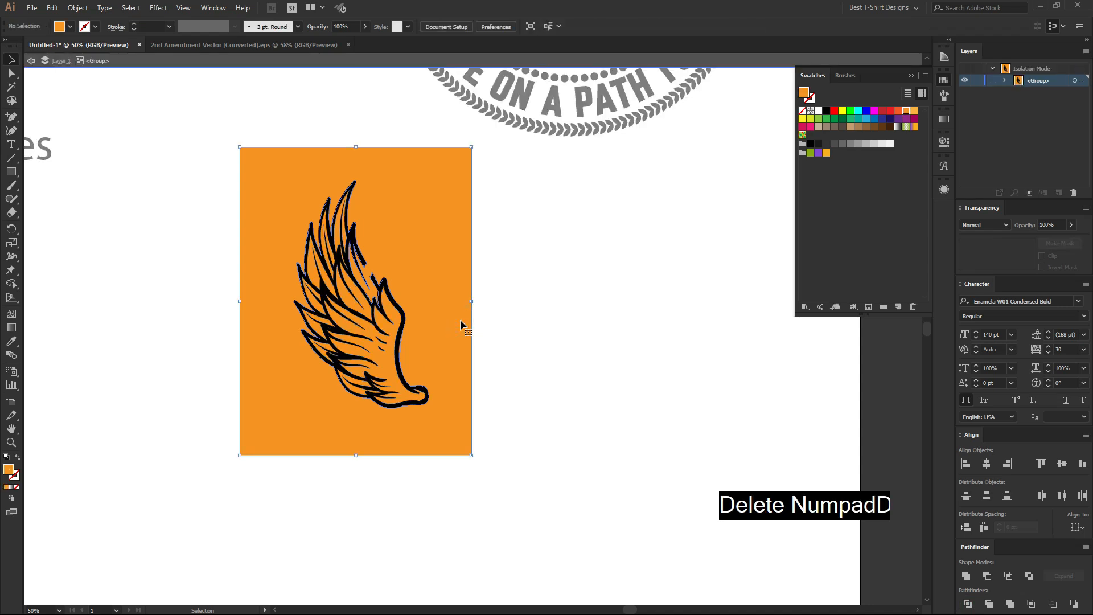
left_click(460, 320)
Examine the unfilled feather at the outline gap, and undo the deletion and division of the broken wing and rectangle.
scroll(376, 283, "up", 2, "alt")
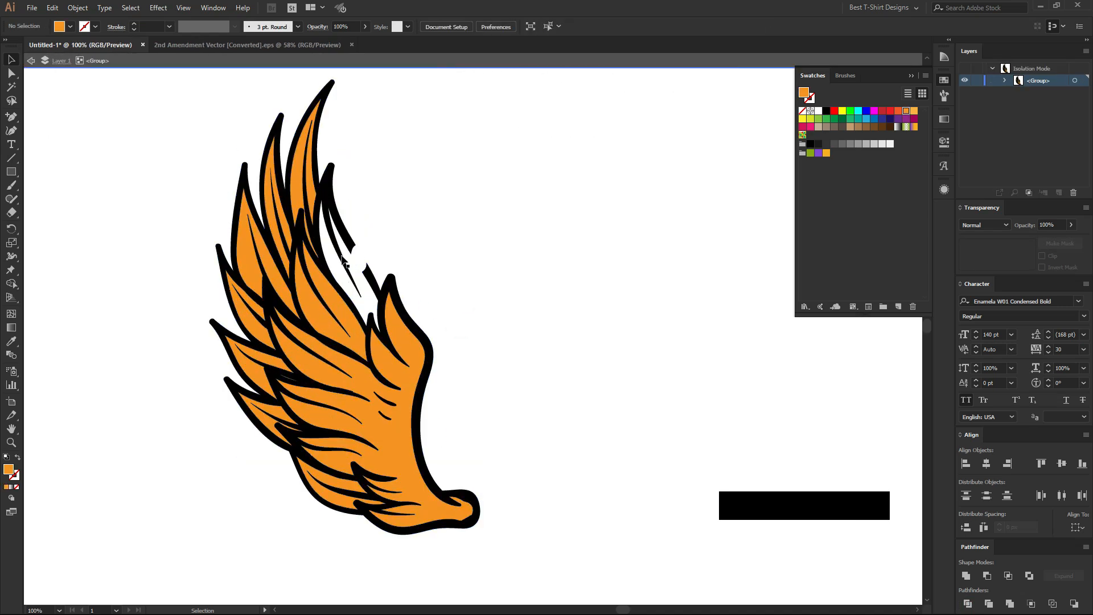
scroll(375, 283, "up", 2)
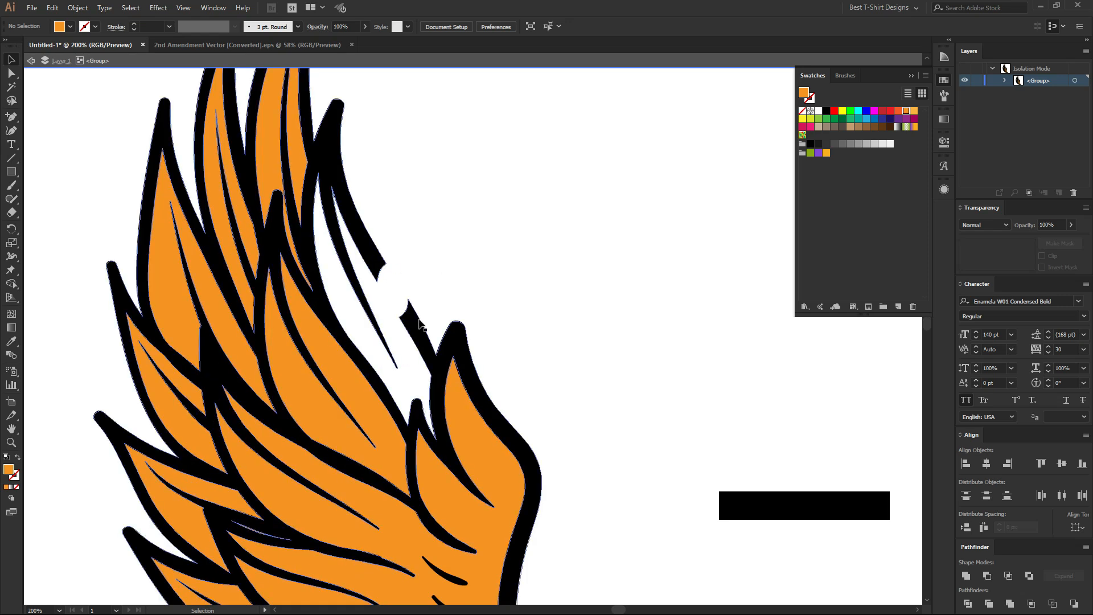
scroll(411, 271, "down", 2, "alt")
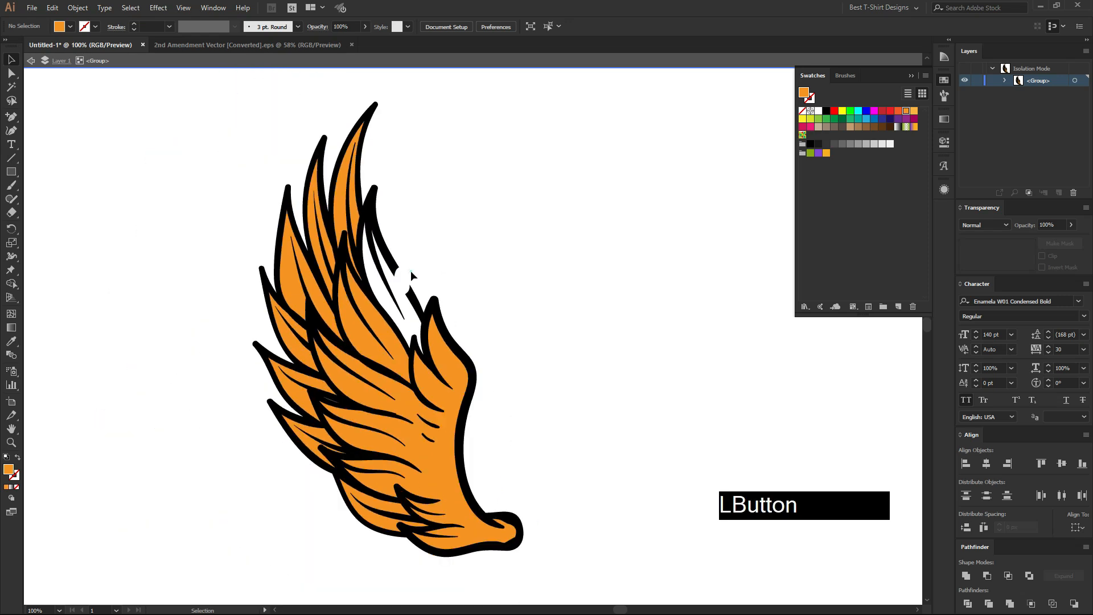
double_click(411, 271)
scroll(411, 271, "down", 1, "alt")
key("ctrl+z")
key("ctrl+z")
key("ctrl+z")
key("ctrl+z")
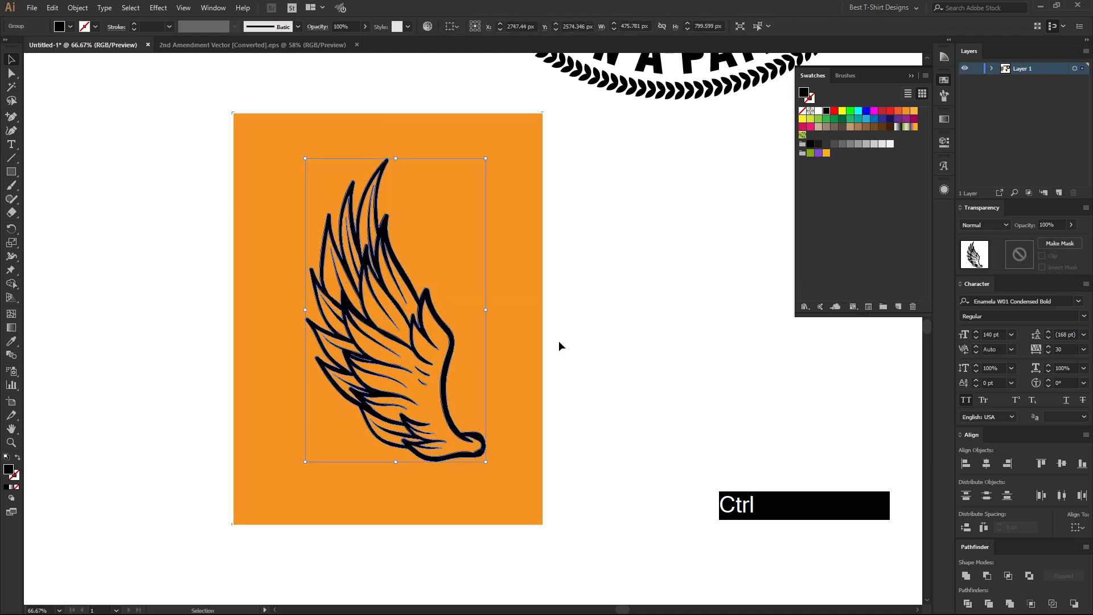
Move the orange rectangle aside from the wing and delete it.
left_click_drag(528, 312, 685, 313)
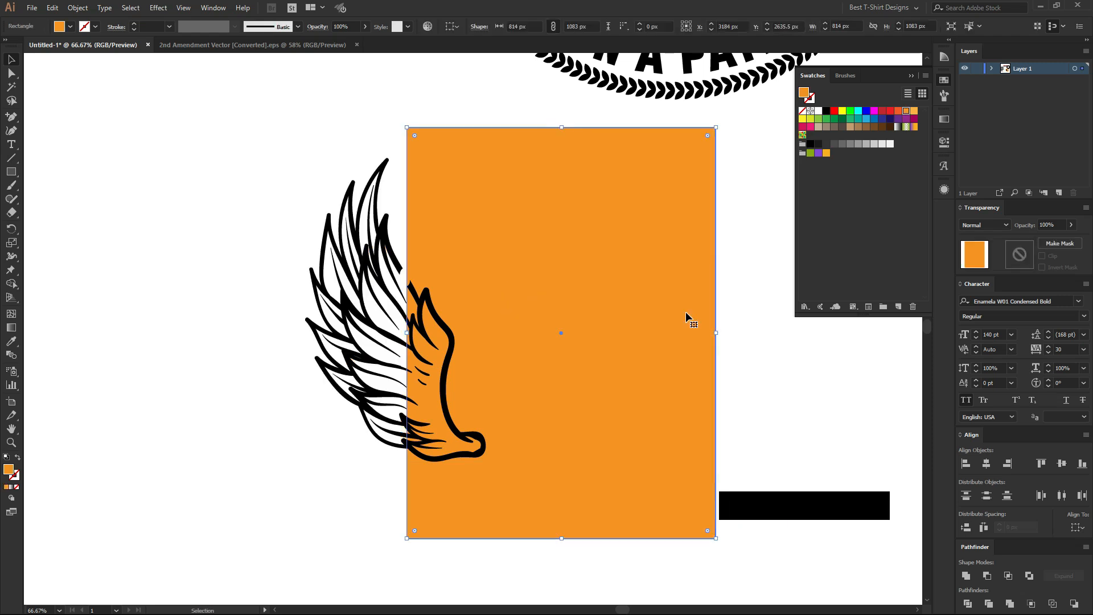
key("Delete")
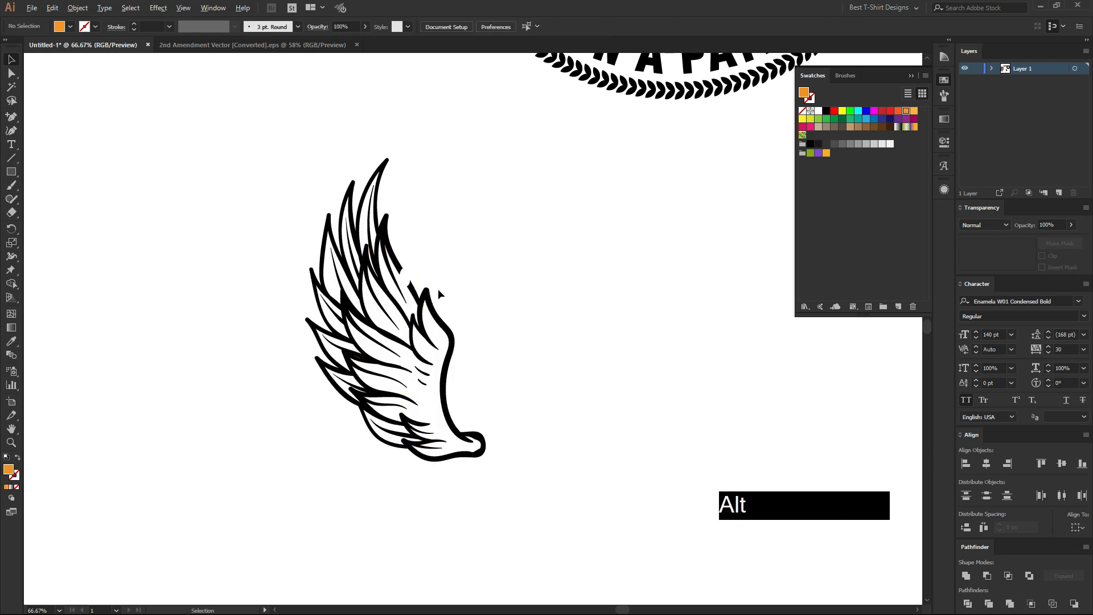
Draw a black four-sided patch about 36 by 61 px with the Pen tool, bridging the gap in the wing's outline.
scroll(399, 282, "up", 3)
scroll(426, 236, "up", 1)
left_click_drag(11, 116, 57, 120)
left_click(827, 111)
left_click(371, 244)
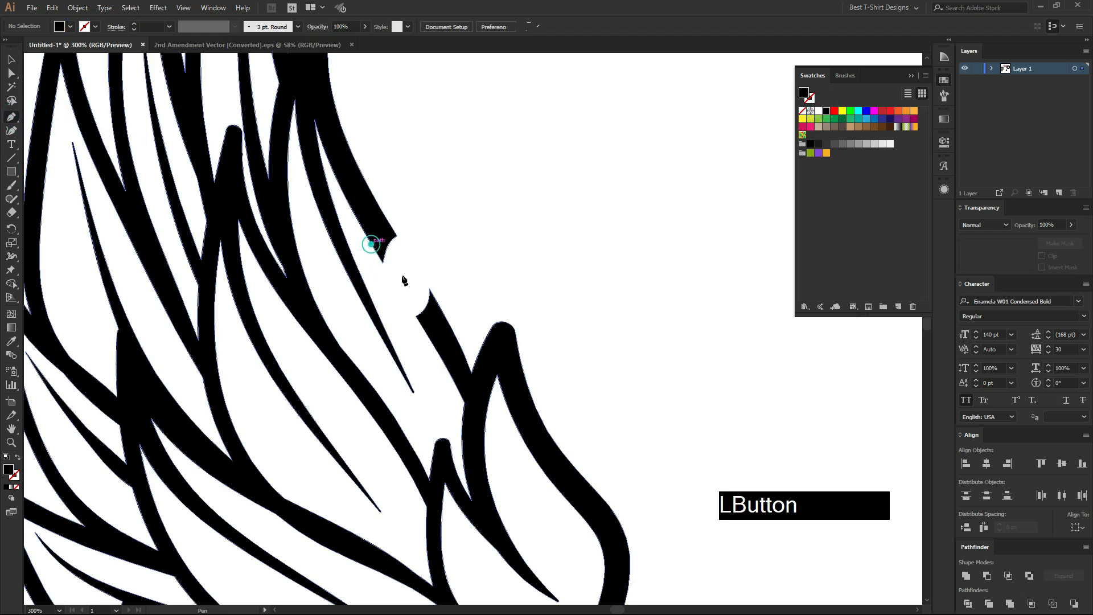
left_click(427, 334)
left_click(432, 294)
left_click(395, 234)
left_click(371, 243)
key("v")
left_click(471, 232)
Merge the black patch with the wing outline using Pathfinder's Unite operation.
left_click(401, 283)
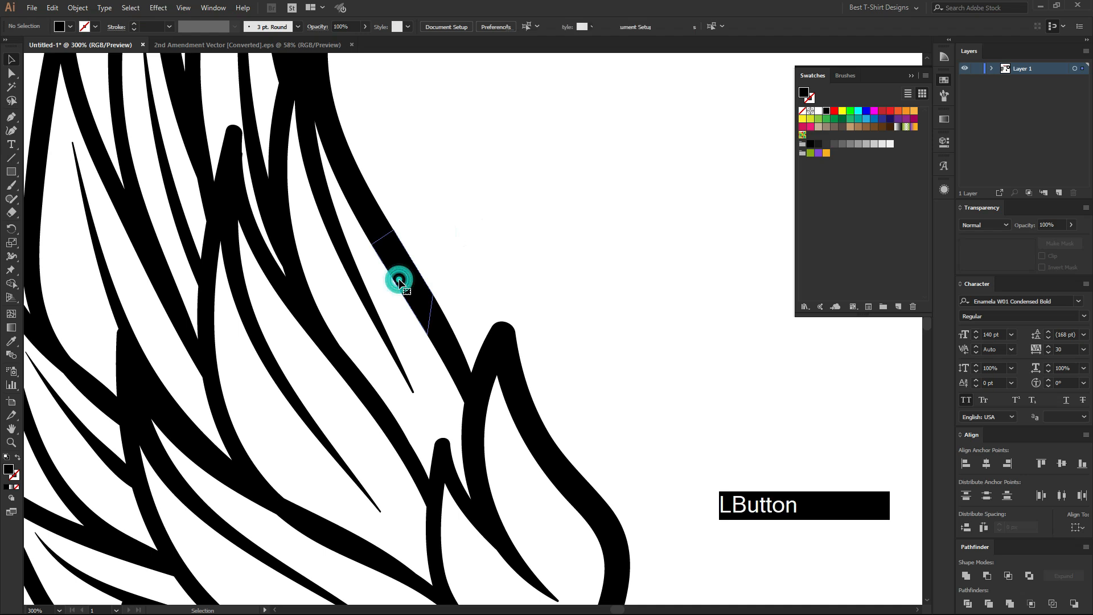
left_click(477, 367)
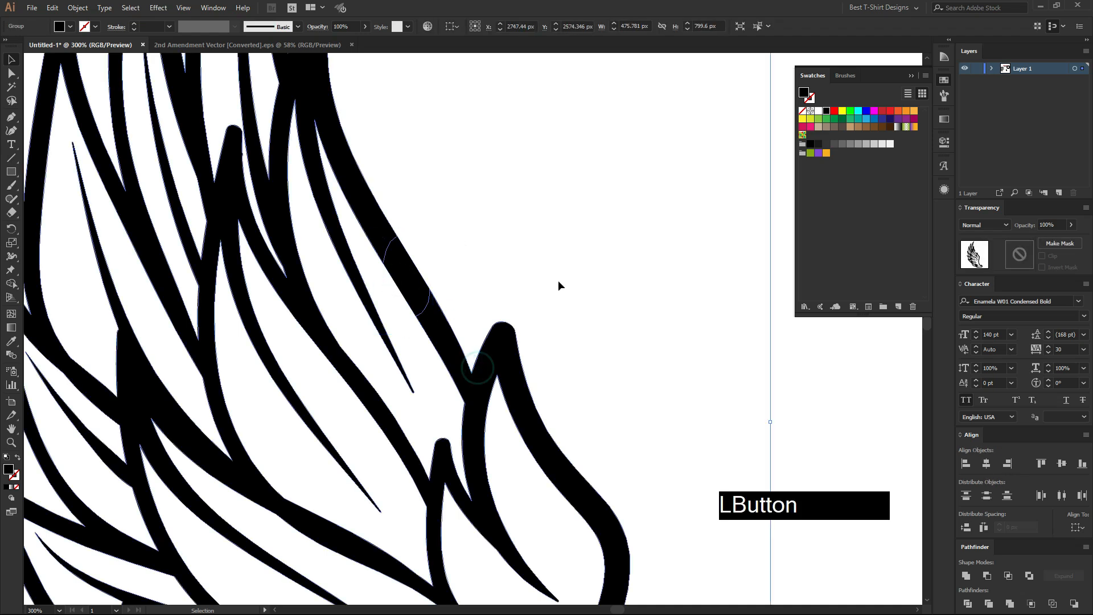
left_click(569, 216, "shift")
left_click(965, 576)
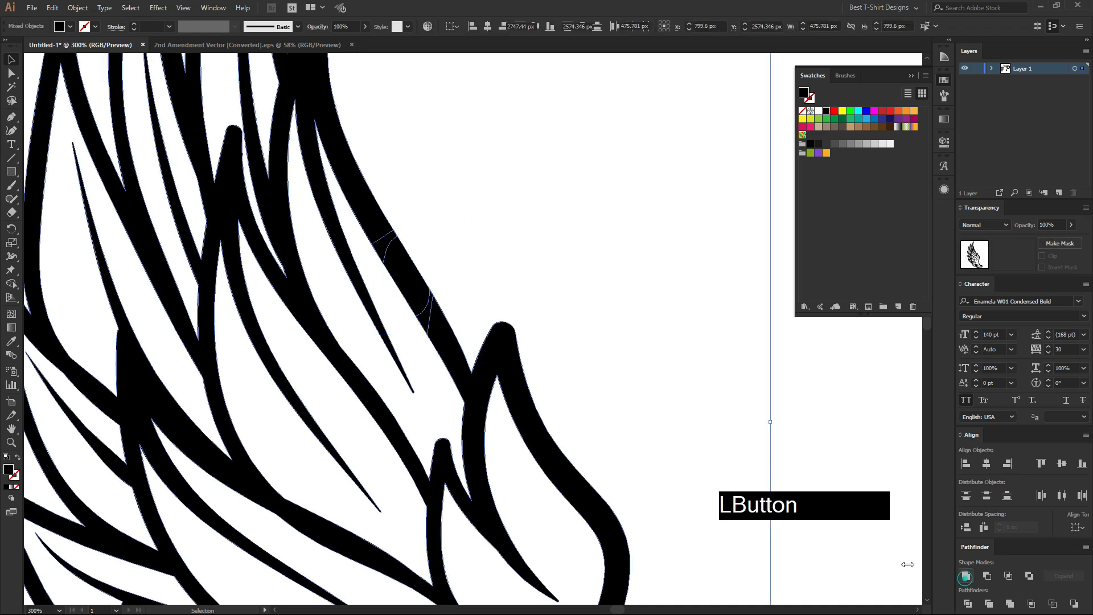
left_click(581, 371)
scroll(415, 335, "down", 4)
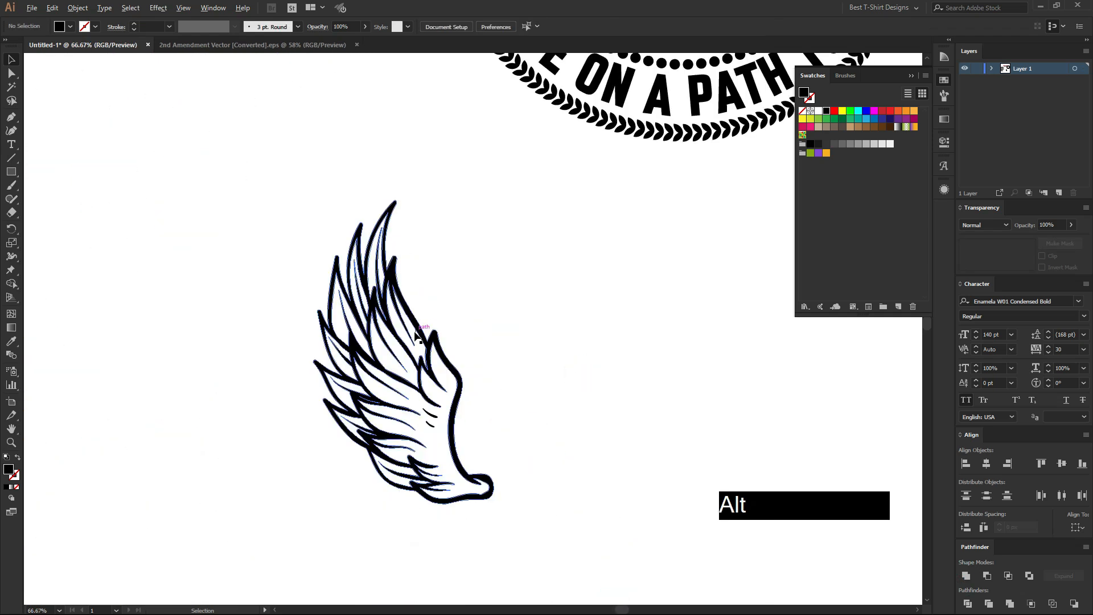
Undo the Unite operation, and remove the black patch from the gap in the wing's outline.
key("ctrl")
left_click(490, 322, "ctrl")
scroll(450, 321, "up", 5)
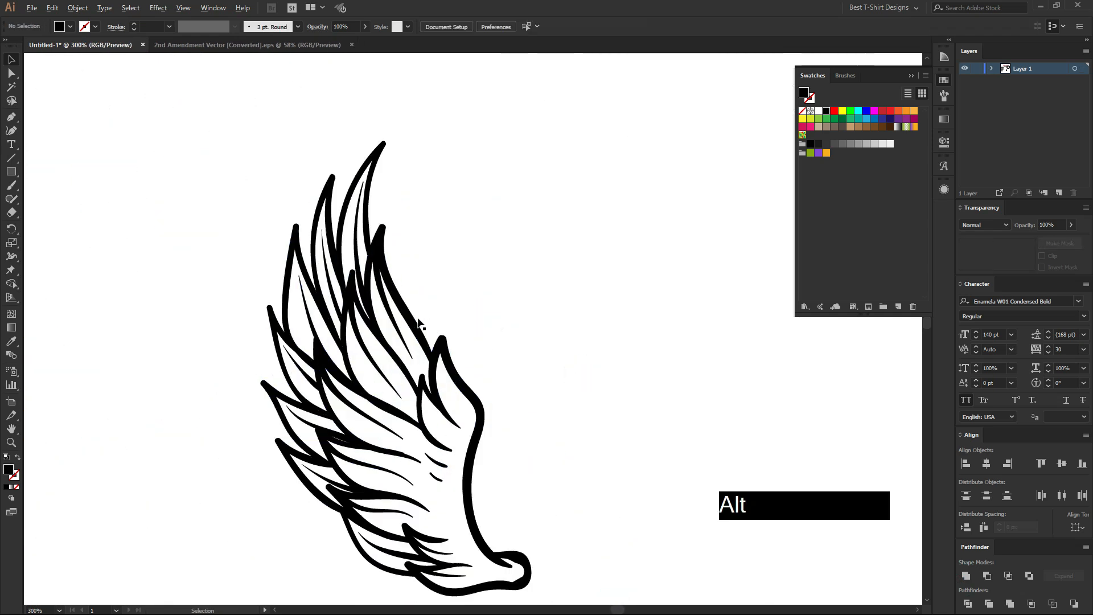
left_click_drag(393, 330, 585, 230)
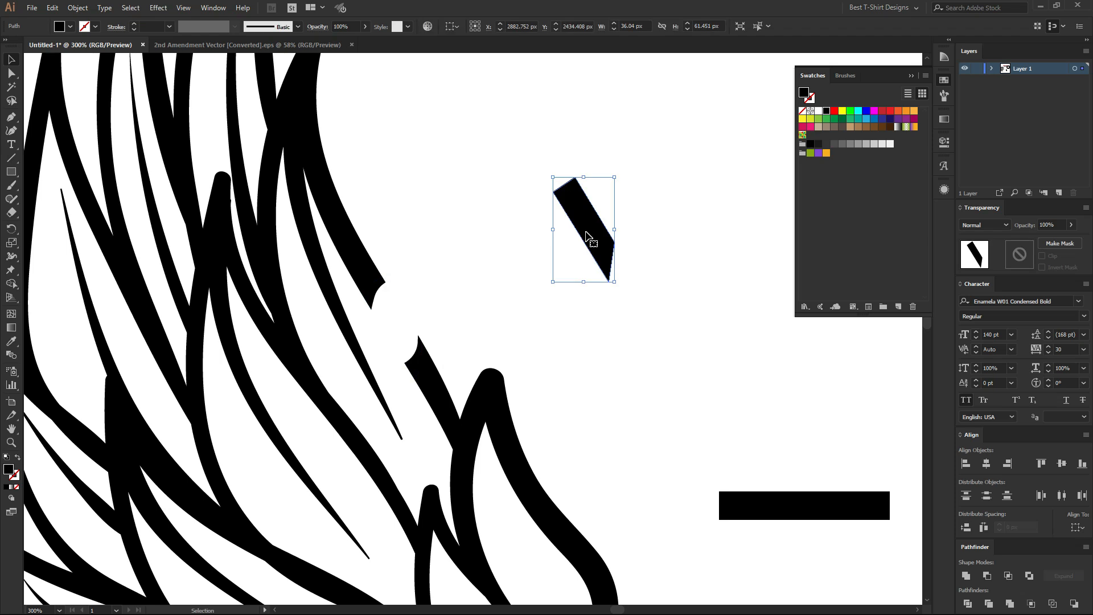
key("Delete")
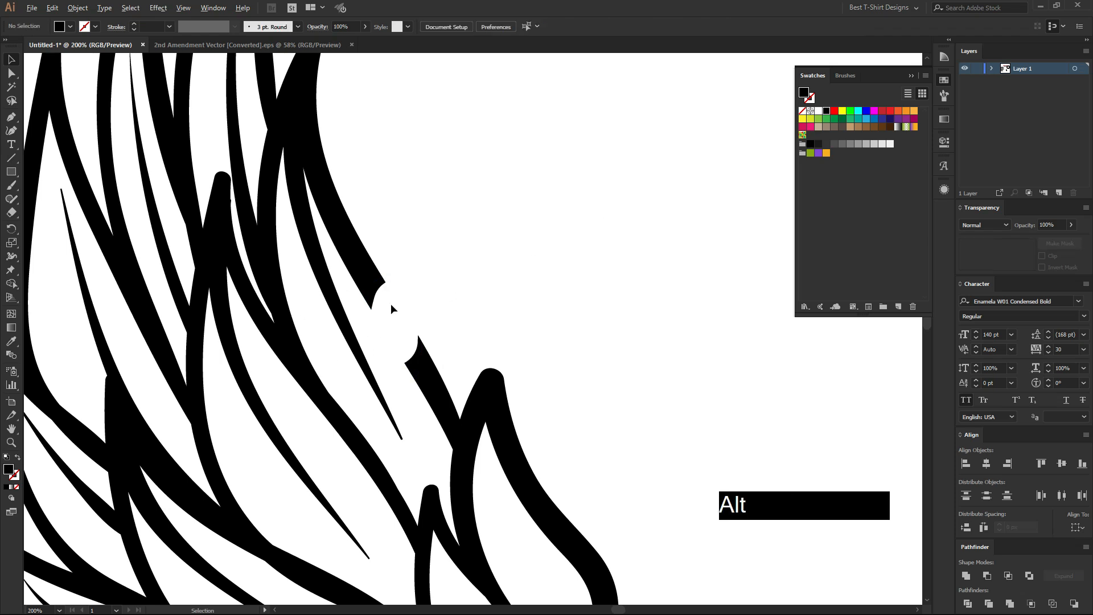
scroll(391, 303, "down", 5)
scroll(398, 311, "up", 3)
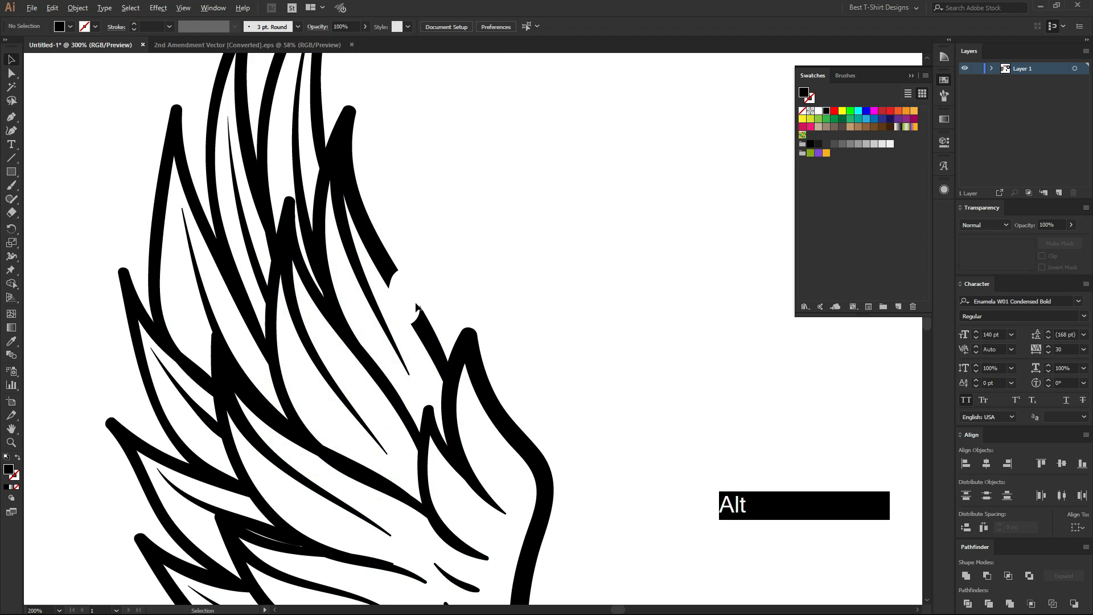
scroll(422, 306, "up", 2)
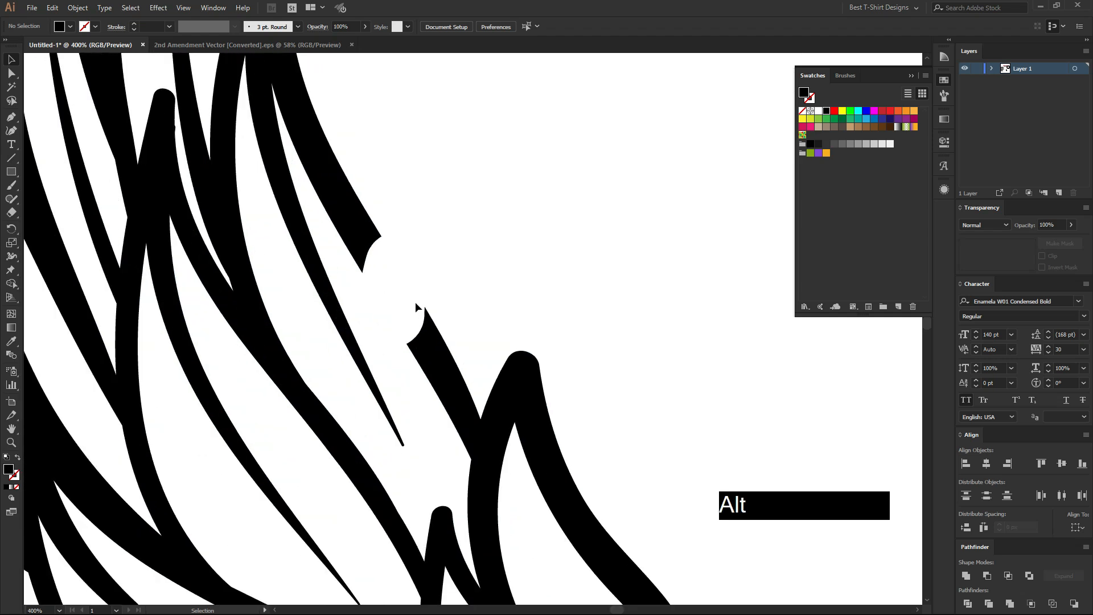
left_click(350, 227)
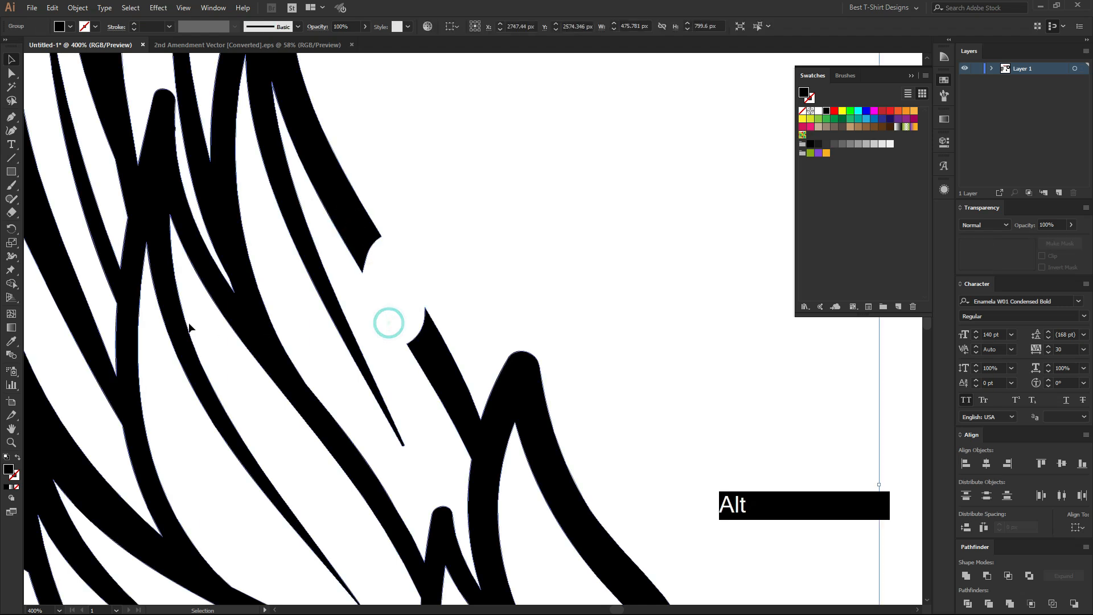
scroll(291, 306, "down", 2)
left_click(532, 276)
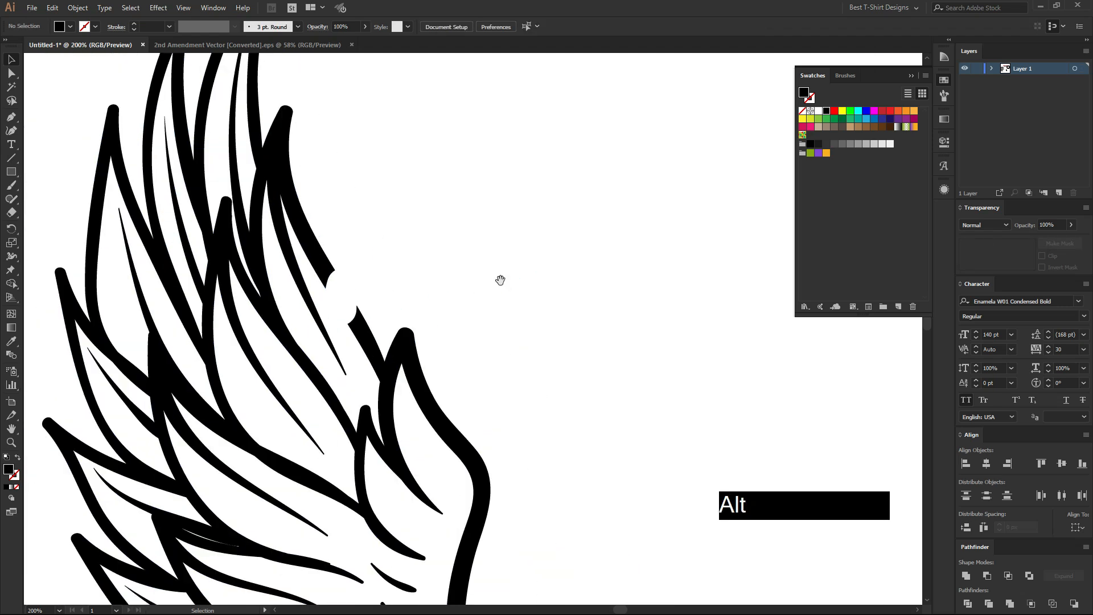
Paint three thick strokes beside the wing with the Paintbrush, no fill and a 1 pt black stroke: one curve crossed by two diagonals.
left_click_drag(500, 280, 471, 283)
key("b")
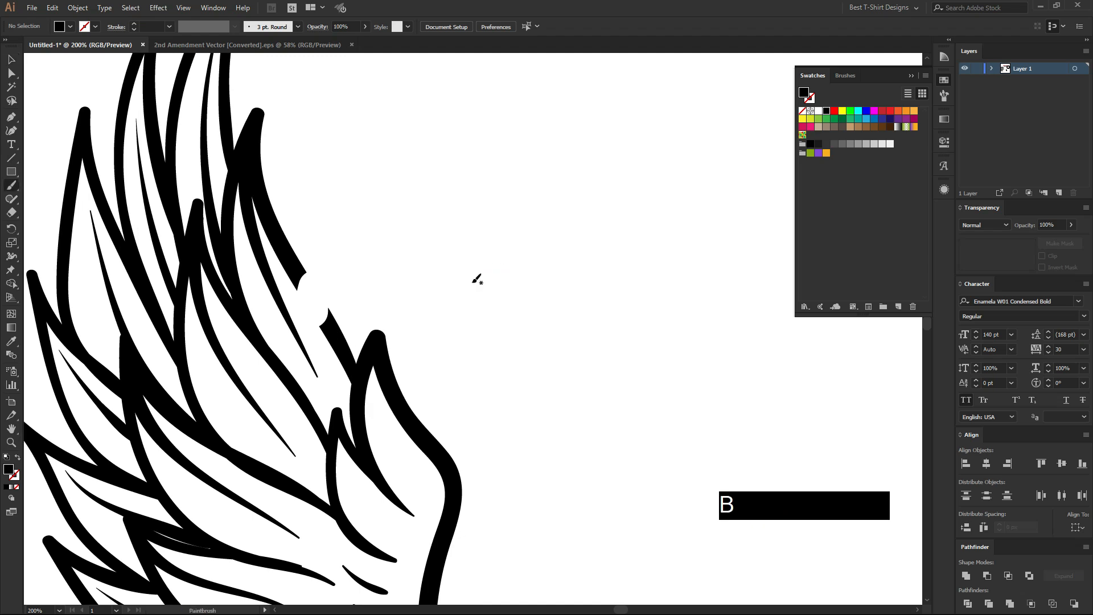
key("shift+x")
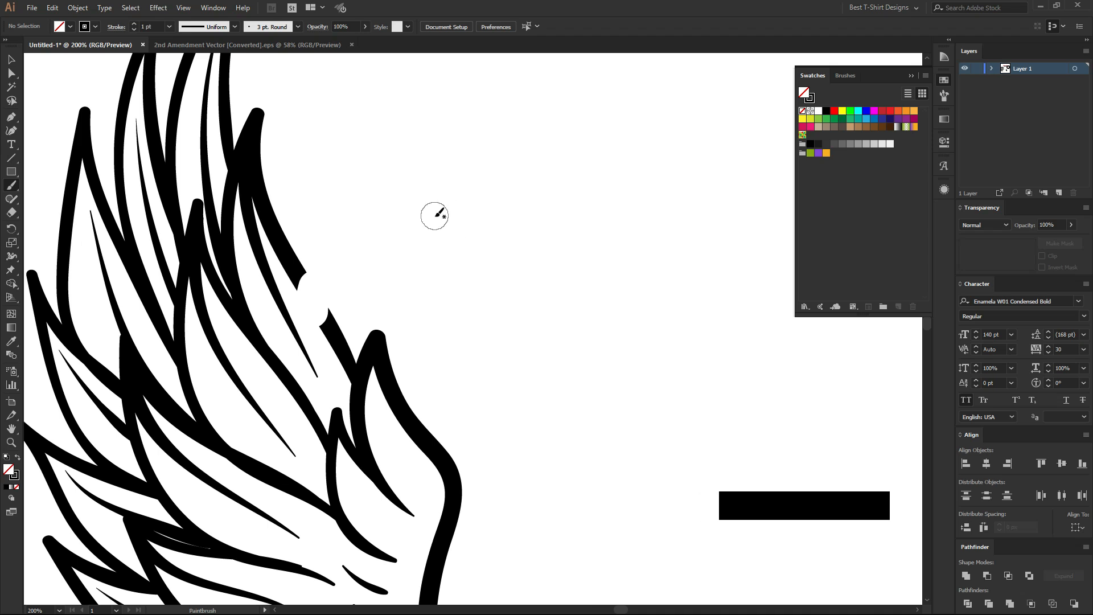
mouse_move(339, 234)
left_mouse_down()
mouse_move(408, 198)
mouse_move(672, 170)
mouse_move(696, 117)
left_mouse_up()
left_click_drag(514, 115, 592, 415)
left_click_drag(578, 91, 688, 421)
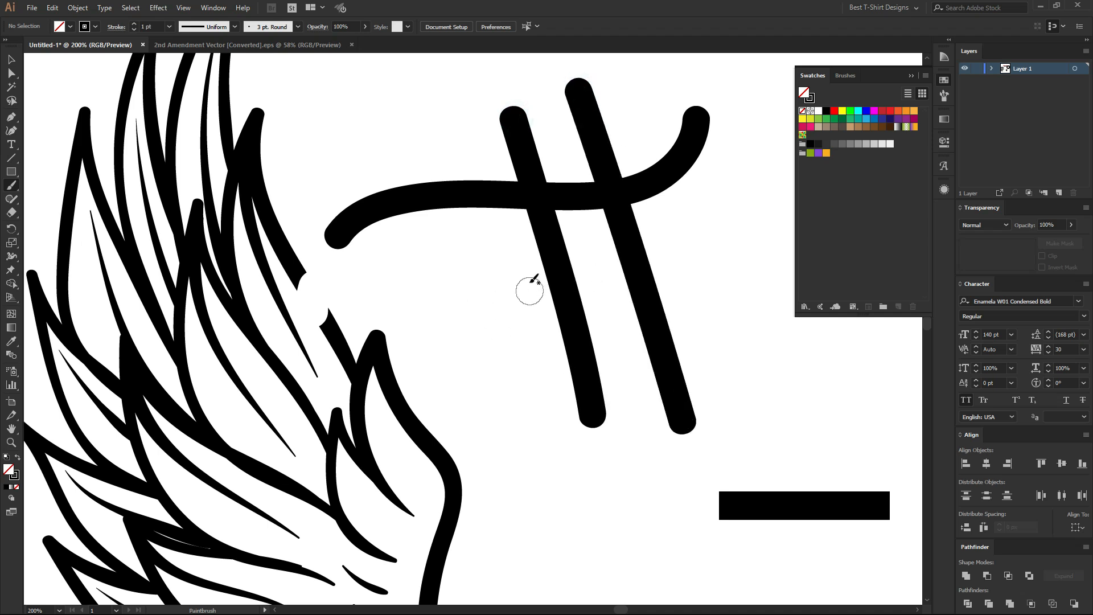
Select the three brush strokes individually and together to examine their paths and their fill and stroke settings.
key("v")
left_click(549, 246)
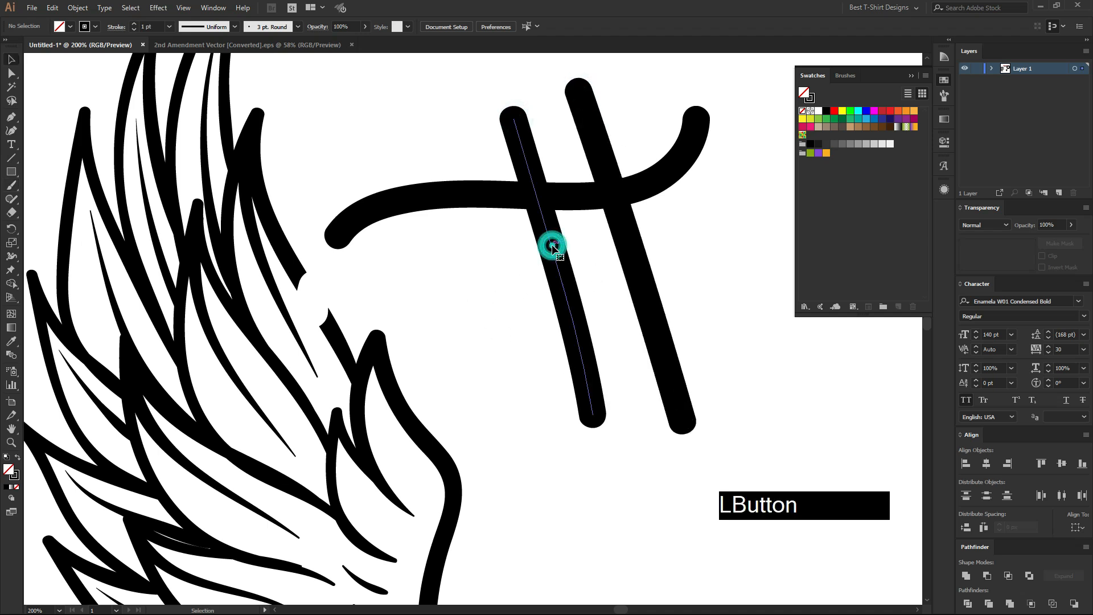
left_click(621, 215)
left_click(454, 195)
left_click_drag(469, 251, 469, 251)
left_click_drag(440, 152, 656, 265)
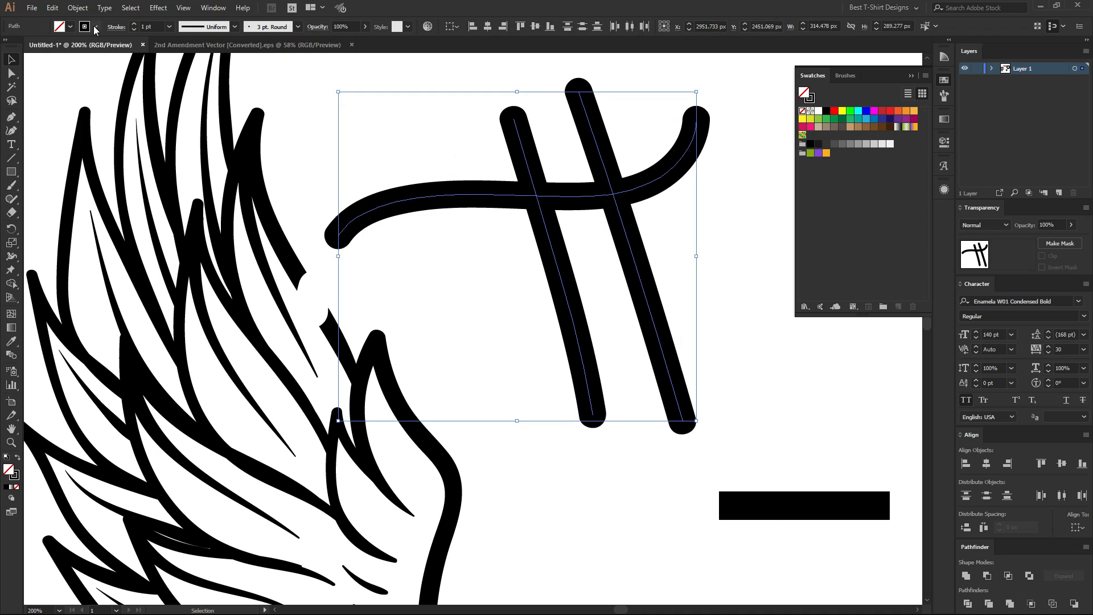
left_click(397, 232)
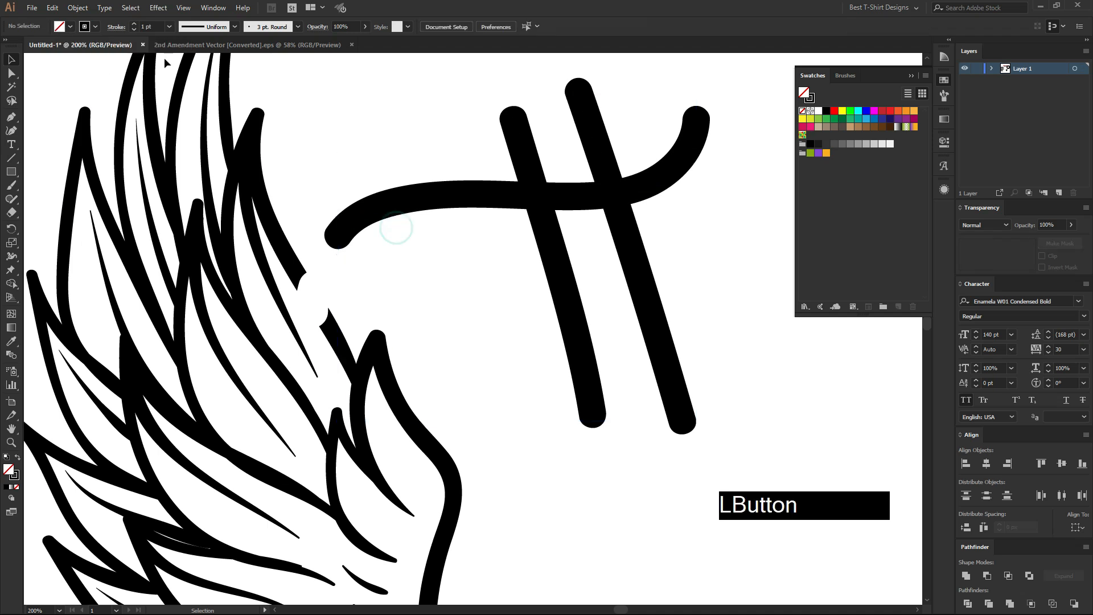
Test the Paintbrush from a black fill and no stroke by painting two diagonal strokes below the curve, and undo both strokes.
key("shift+x")
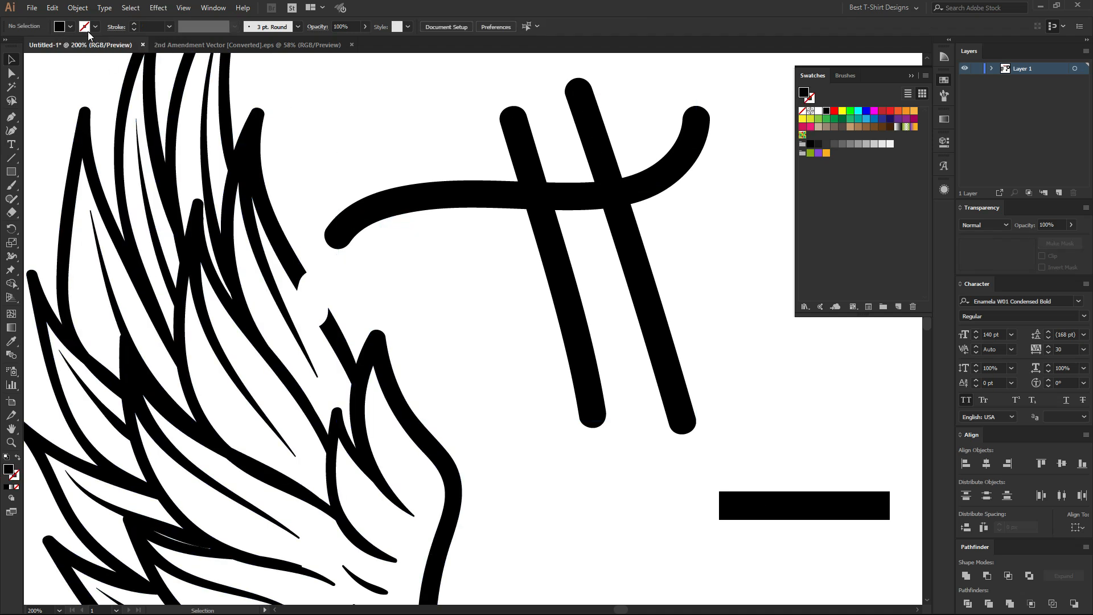
key("b")
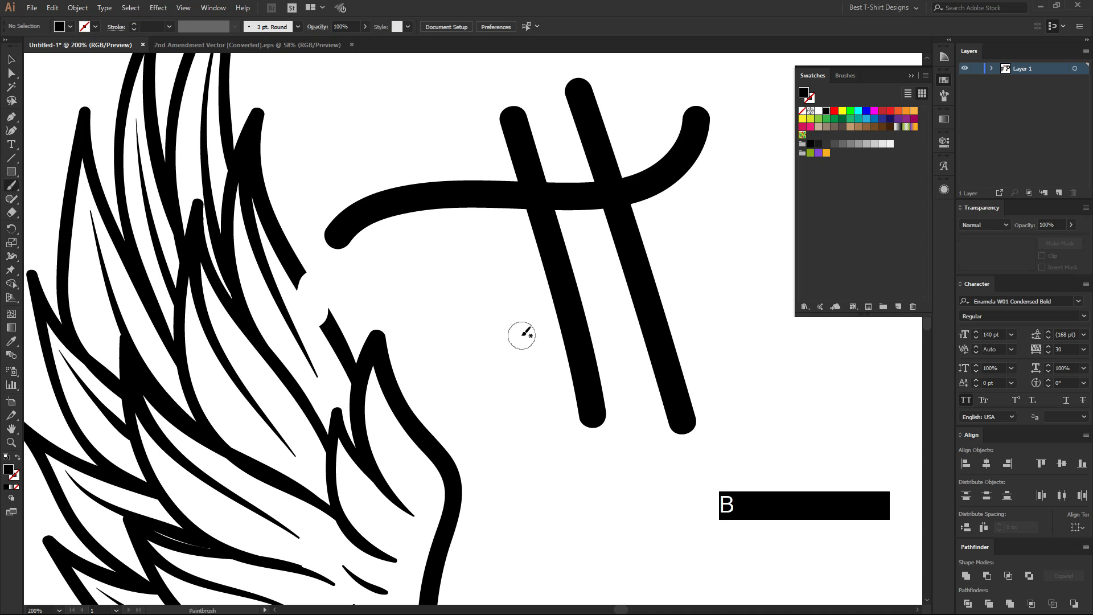
left_click_drag(437, 254, 570, 497)
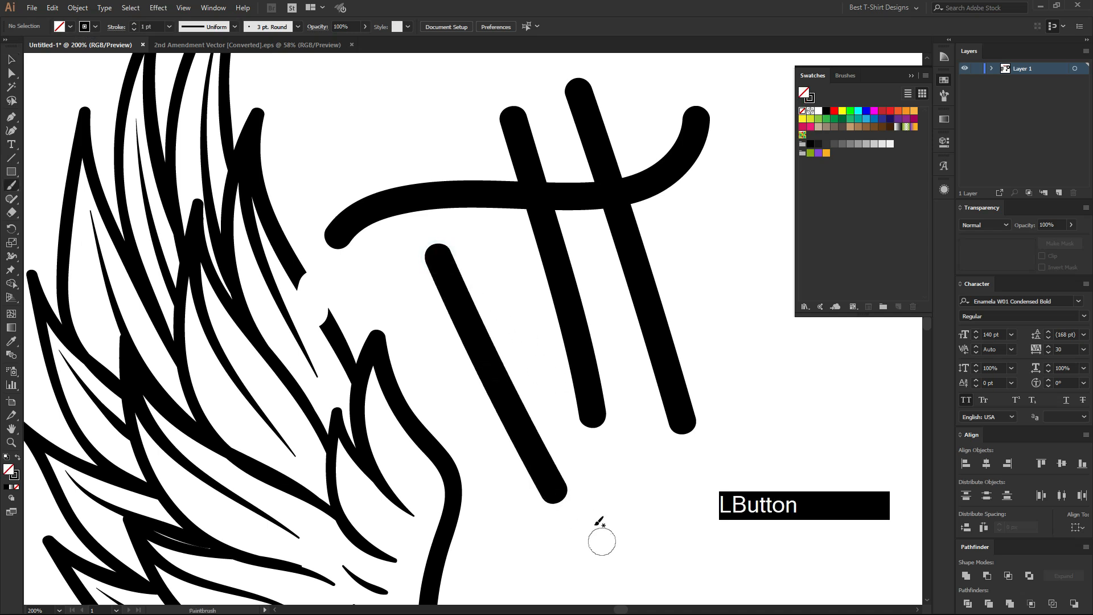
left_click_drag(463, 225, 596, 494)
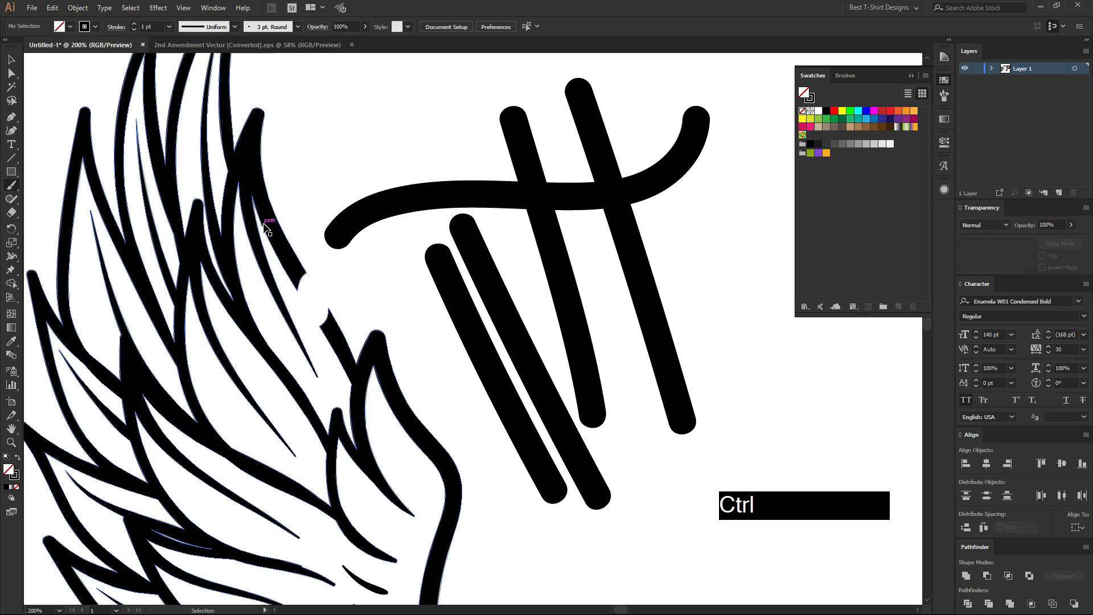
key("ctrl+z")
key("ctrl+z")
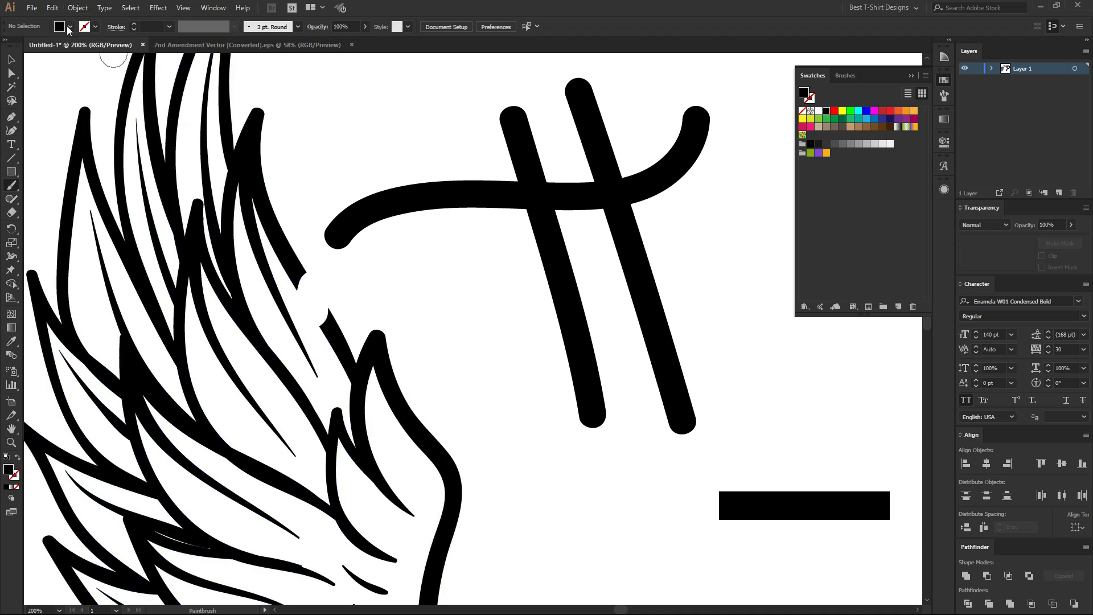
Paint another diagonal Paintbrush stroke with no fill and a 1 pt black stroke, and move it across the curve.
key("shift+x")
left_click_drag(419, 246, 542, 484)
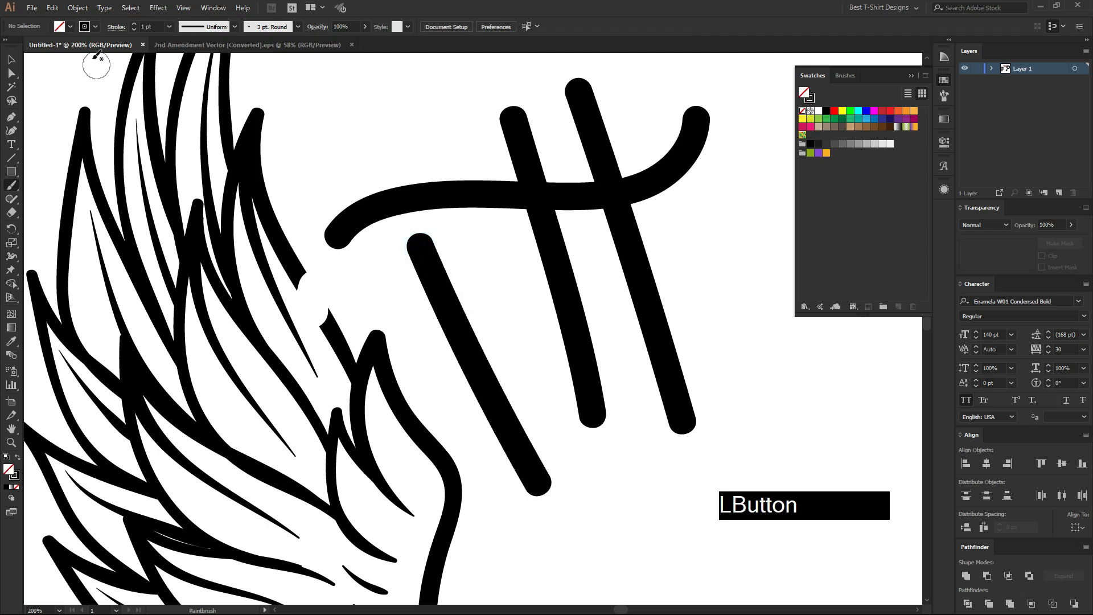
key("v")
mouse_move(456, 342)
left_mouse_down()
mouse_move(439, 195)
mouse_move(392, 137)
left_mouse_up()
Delete all the Paintbrush practice strokes beside the wing.
left_click(664, 252)
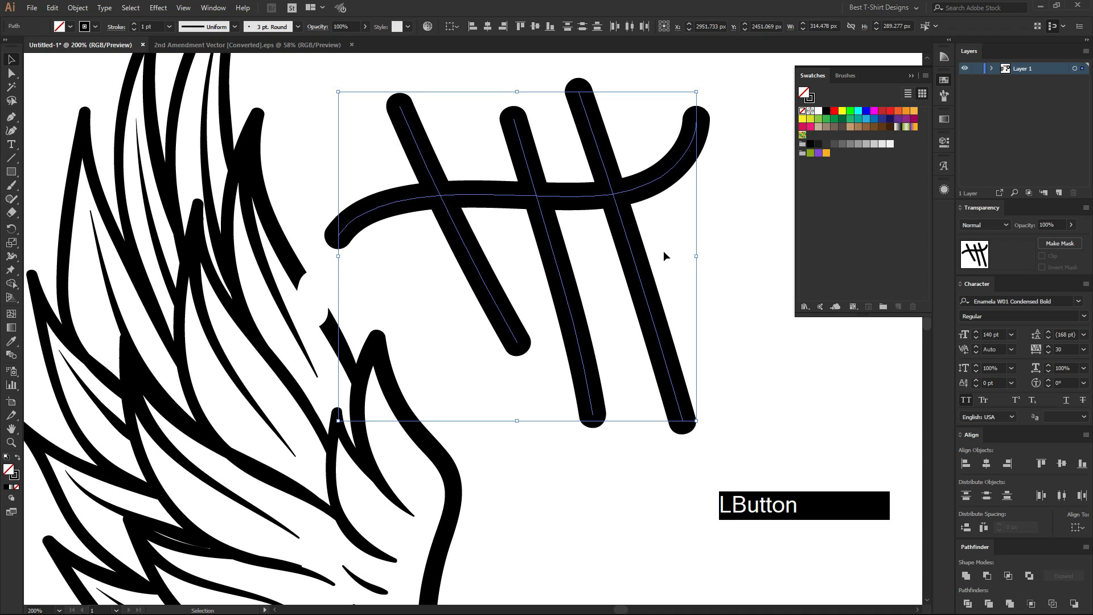
key("Delete")
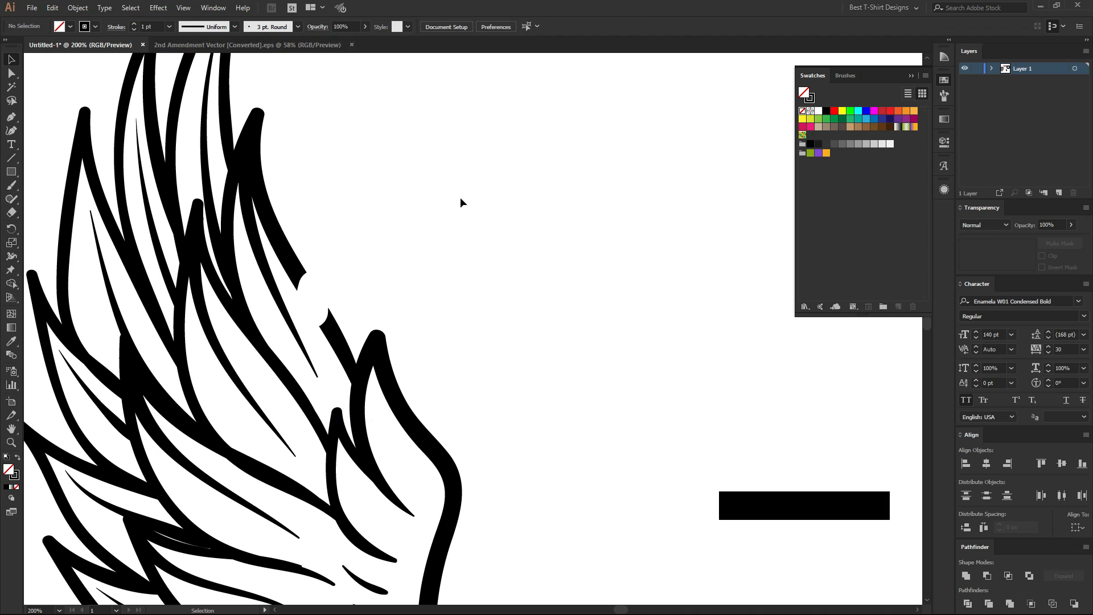
Paint two S-shaped strokes beside the wing with the Blob Brush, no fill and a 1 pt black stroke, making the second one thinner.
key("shift")
key("shift+b")
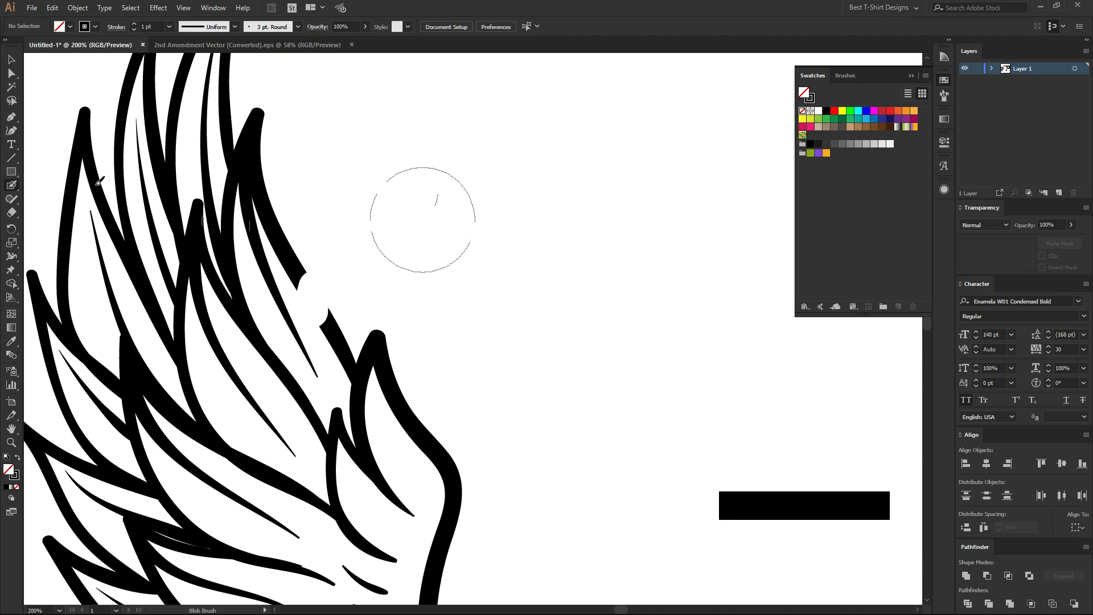
left_click(13, 186)
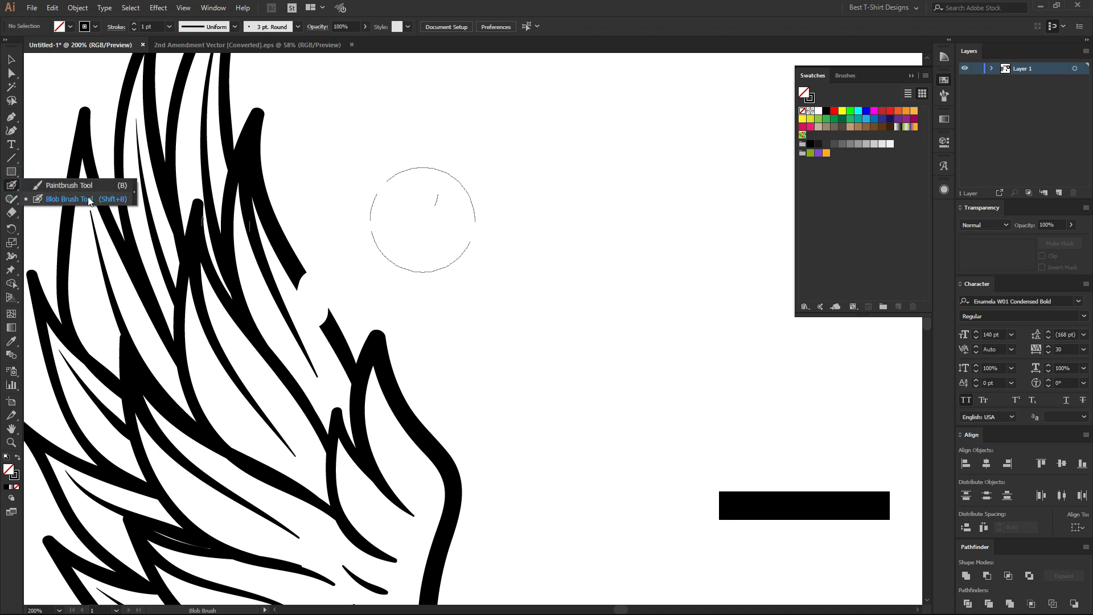
left_click(66, 198)
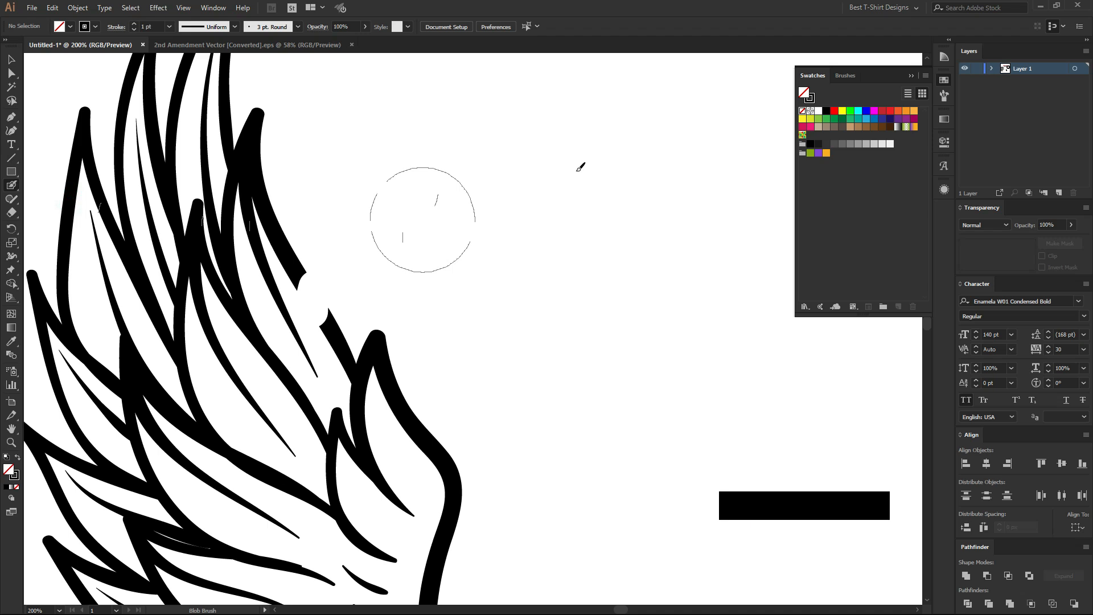
mouse_move(580, 165)
left_mouse_down()
mouse_move(539, 184)
mouse_move(509, 267)
mouse_move(593, 395)
mouse_move(578, 477)
left_mouse_up()
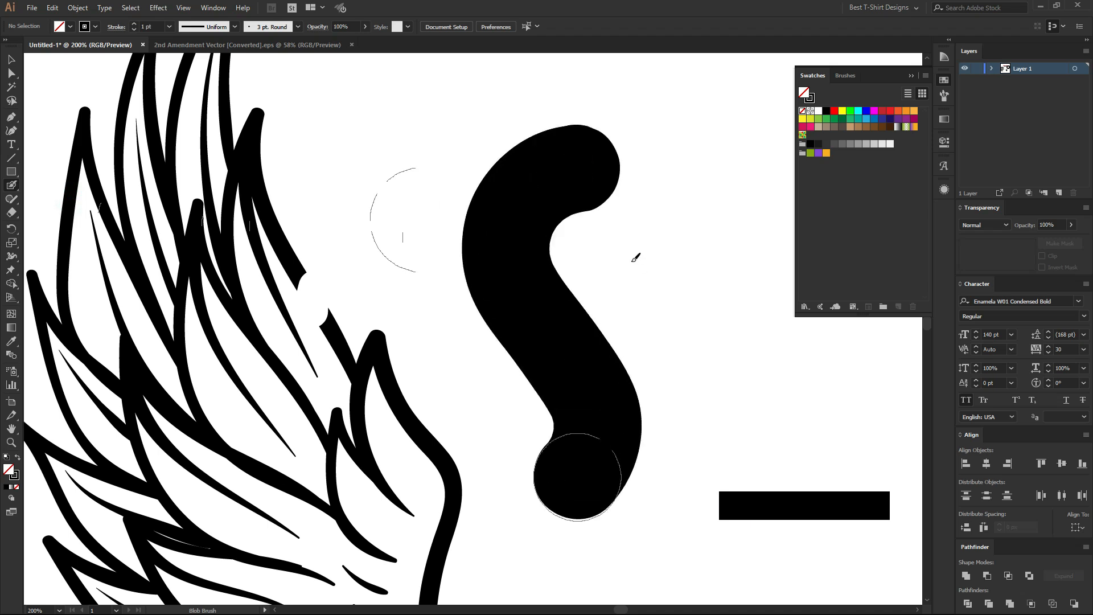
scroll(434, 173, "down", 2)
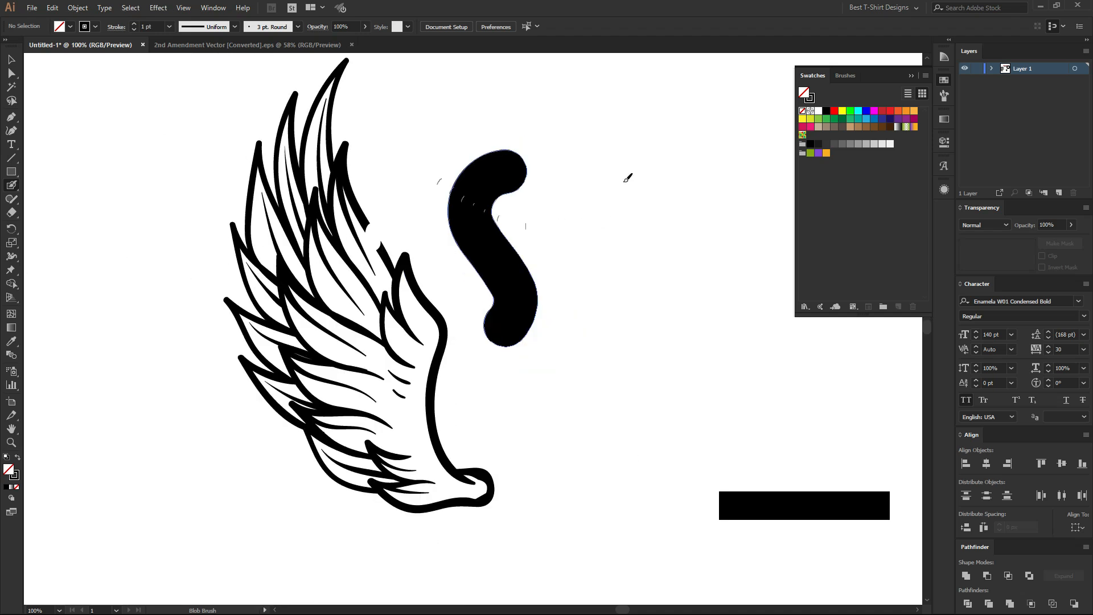
mouse_move(642, 131)
left_mouse_down()
mouse_move(611, 191)
mouse_move(671, 362)
mouse_move(598, 453)
left_mouse_up()
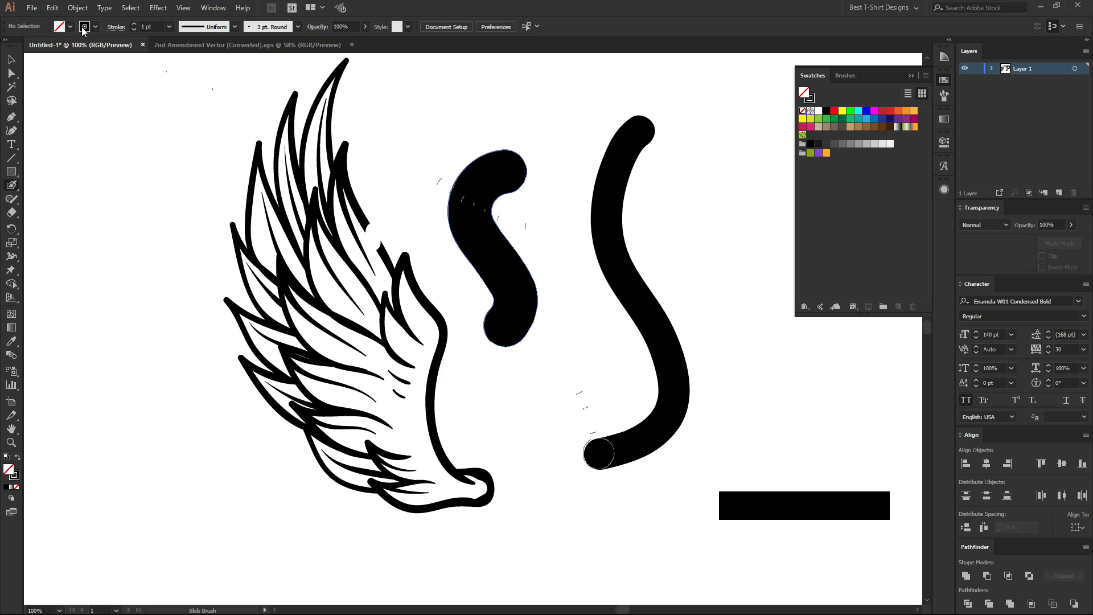
Select each blob stroke to examine its fill and stroke settings, and delete both strokes.
key("v")
left_click_drag(576, 160, 693, 255)
left_click_drag(453, 136, 549, 232)
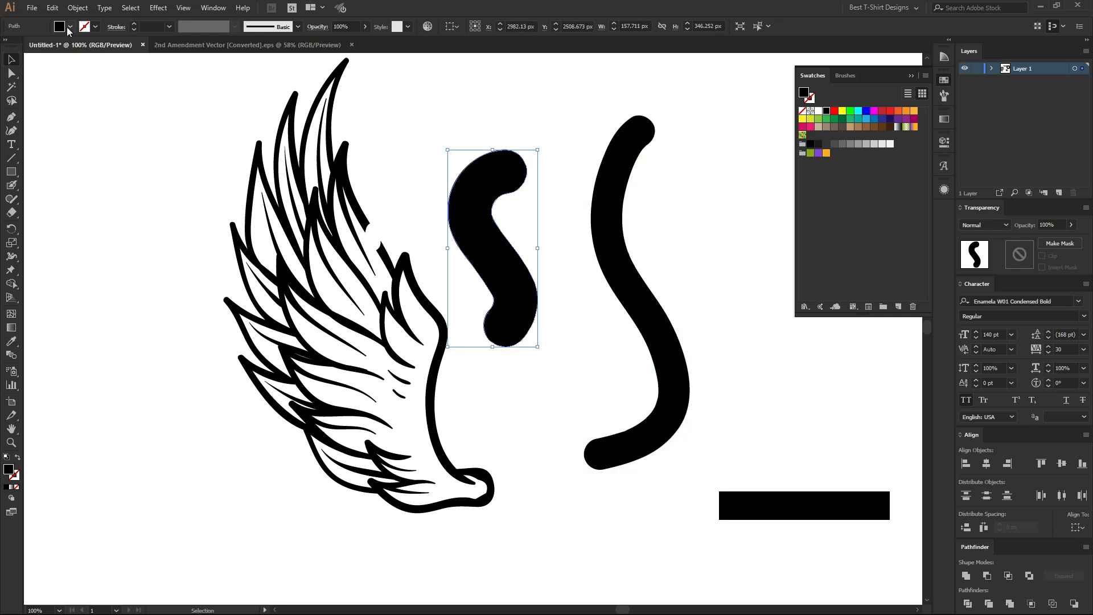
left_click_drag(451, 109, 681, 207)
key("Delete")
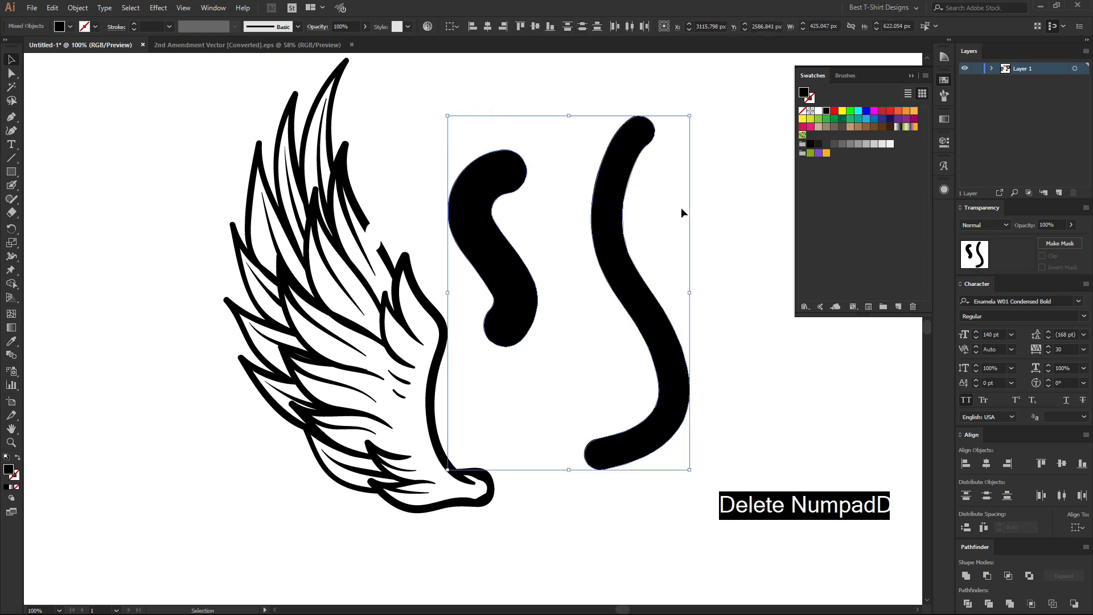
Paint a thin S-shaped curve beside the wing with the Blob Brush, and select it to examine its fill and stroke.
key("shift+b")
mouse_move(548, 126)
left_mouse_down()
mouse_move(575, 256)
mouse_move(566, 387)
mouse_move(564, 374)
left_mouse_up()
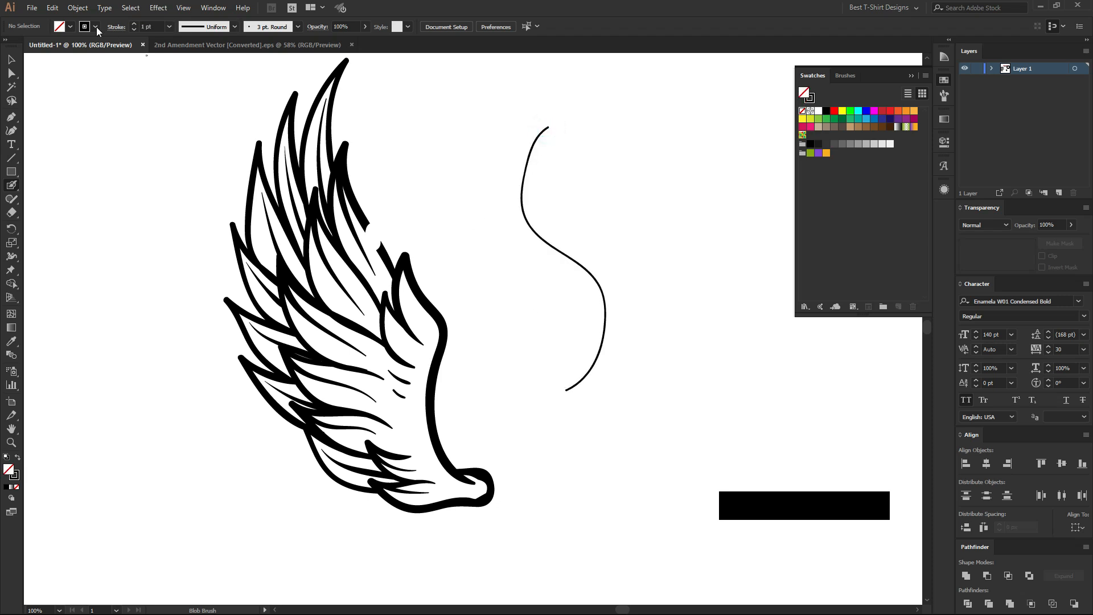
key("v")
left_click_drag(498, 171, 616, 217)
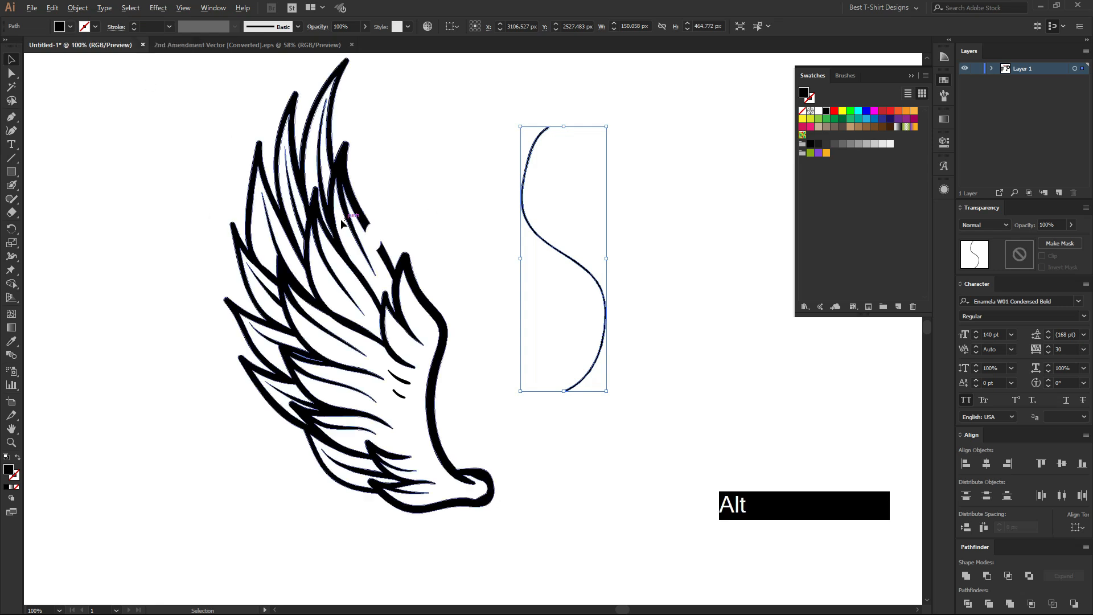
Select the wing and close the gap in its upper outline with Blob Brush strokes overlapping both broken ends.
scroll(404, 246, "up", 3)
scroll(425, 248, "up", 1)
left_click(405, 222)
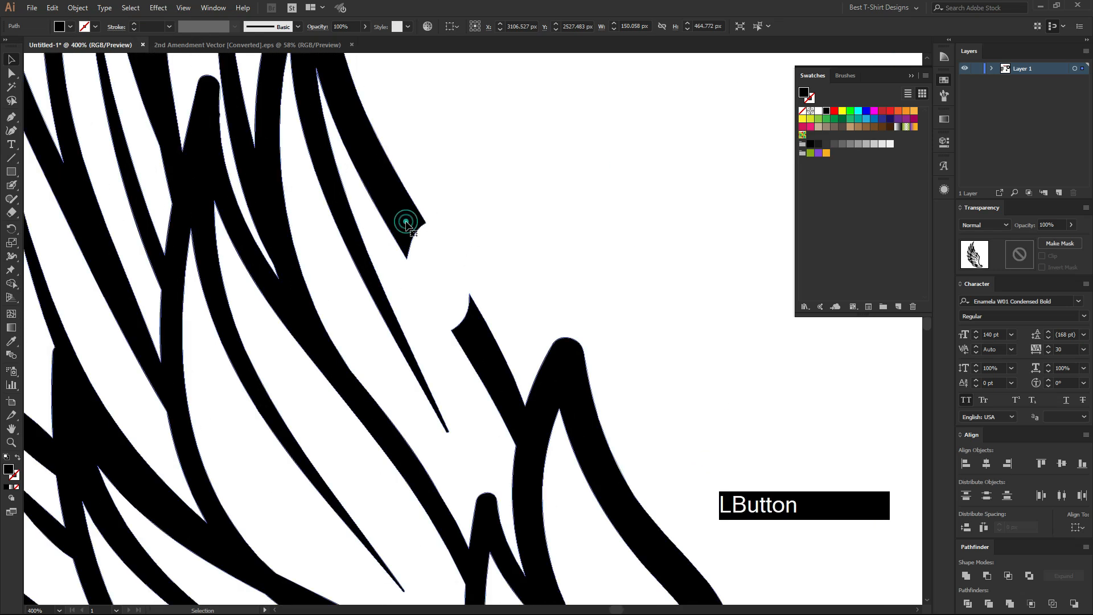
key("shift+b")
key("shift")
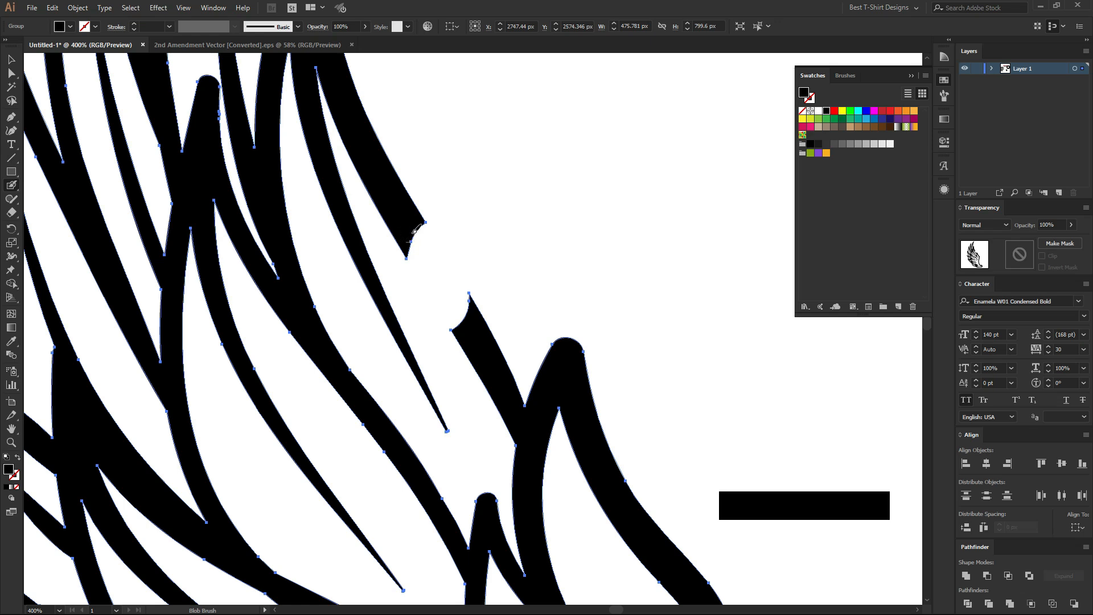
mouse_move(421, 227)
left_mouse_down()
mouse_move(475, 319)
mouse_move(376, 166)
left_mouse_up()
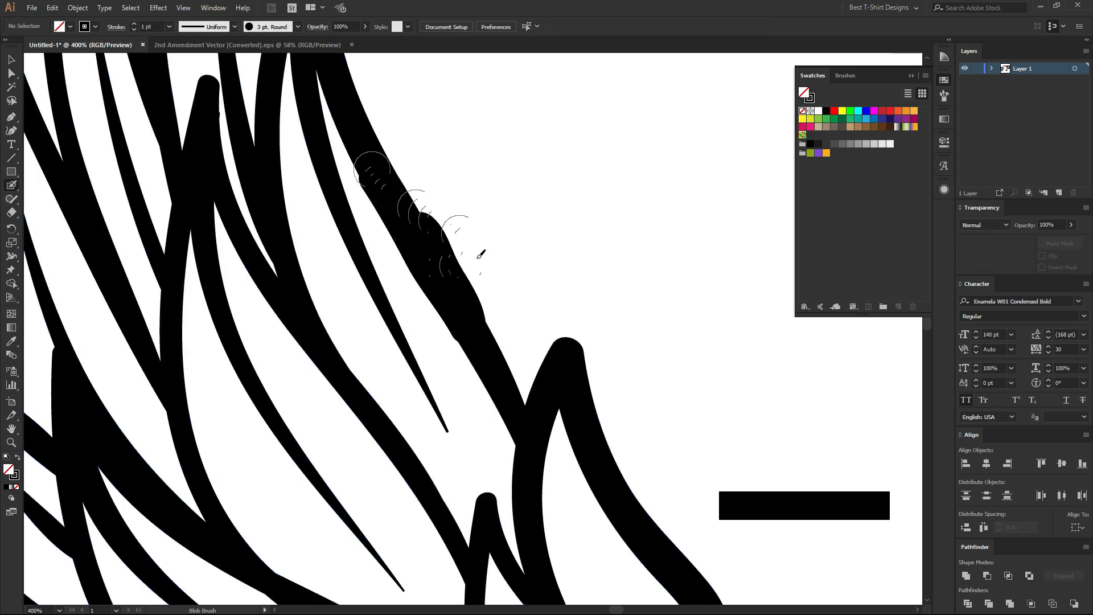
key("ctrl+z")
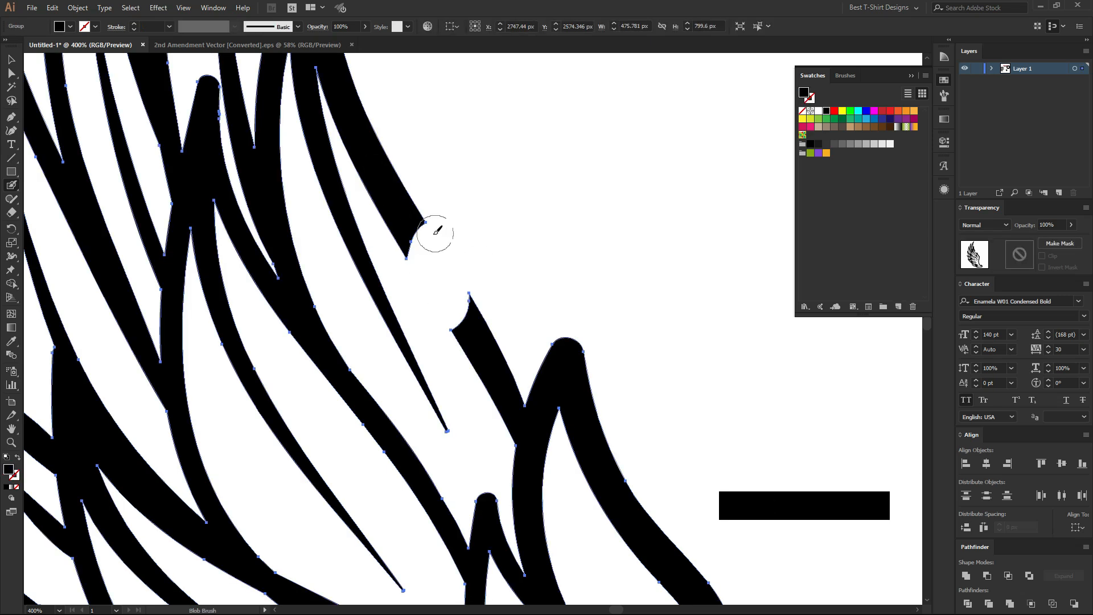
left_click_drag(403, 208, 467, 314)
left_click_drag(434, 267, 400, 193)
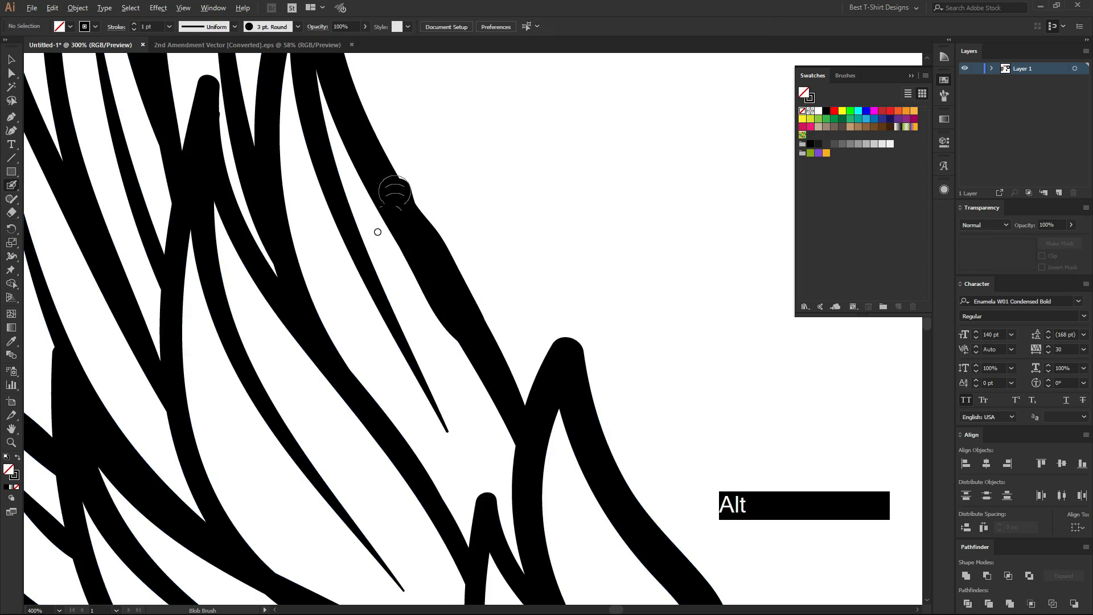
Extend and join the open inner feather lines in the lower wing with Blob Brush strokes.
scroll(375, 230, "down", 2)
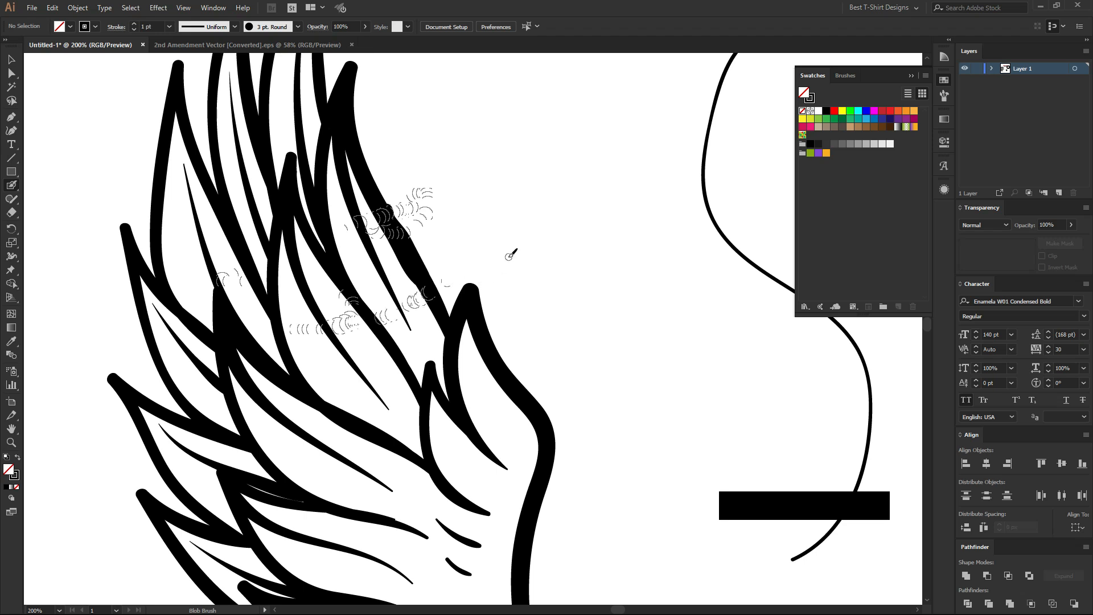
scroll(489, 307, "down", 5)
mouse_move(368, 324)
left_mouse_down()
mouse_move(477, 369)
mouse_move(440, 304)
mouse_move(426, 251)
left_mouse_up()
mouse_move(363, 355)
left_mouse_down()
mouse_move(392, 370)
mouse_move(453, 444)
mouse_move(345, 398)
left_mouse_up()
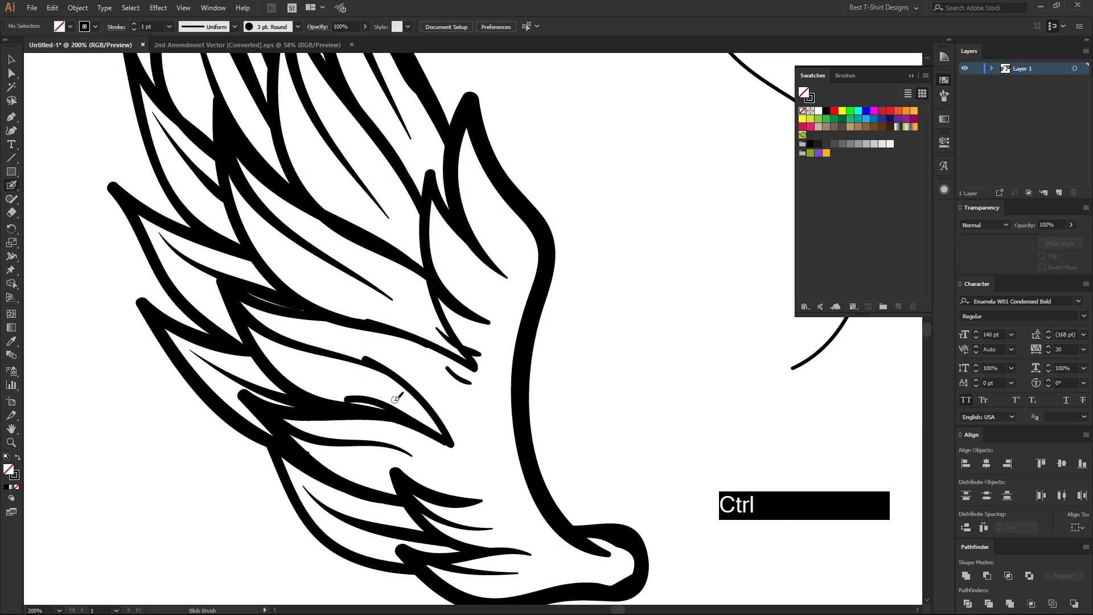
key("ctrl+z")
left_click(357, 360)
mouse_move(357, 359)
left_mouse_down()
mouse_move(394, 380)
mouse_move(443, 443)
mouse_move(335, 403)
left_mouse_up()
Select the wing to check how the added feather strokes merge with its existing line art.
key("v")
scroll(398, 406, "up", 4)
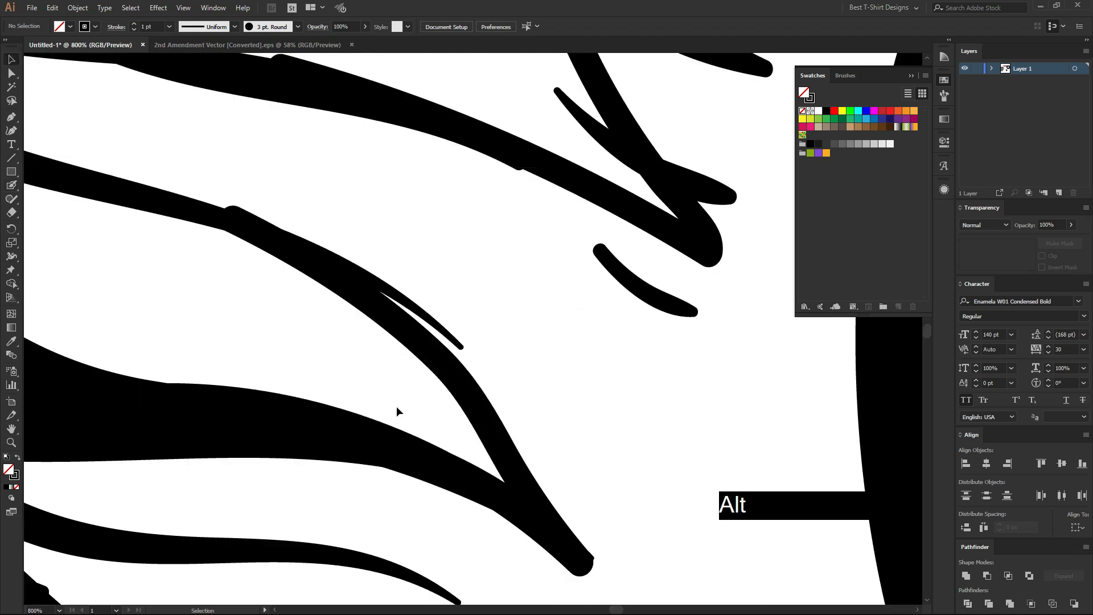
left_click(464, 389)
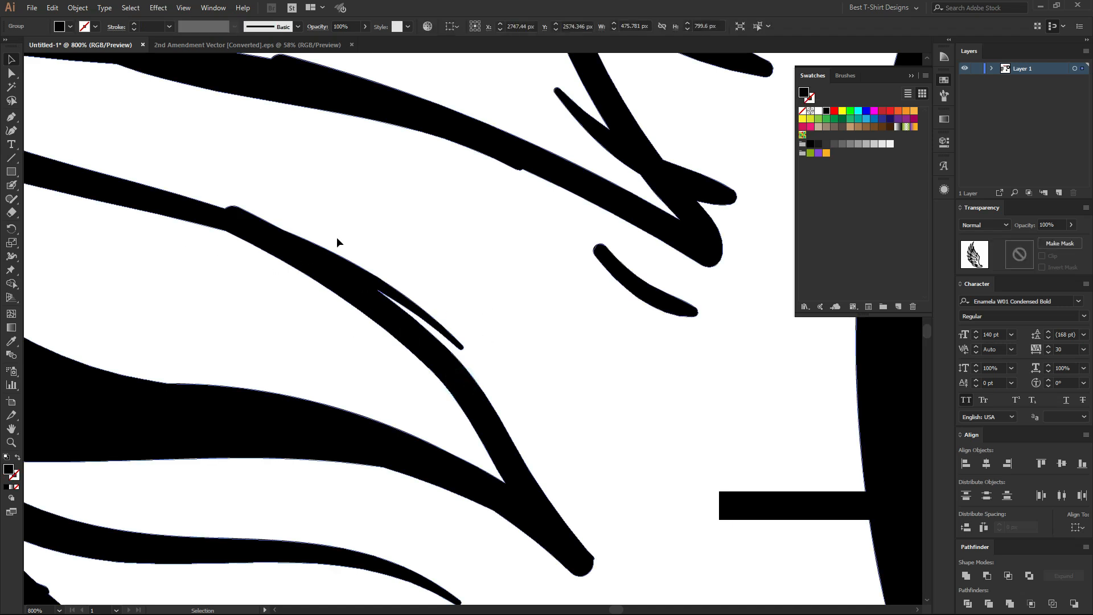
scroll(378, 365, "down", 4)
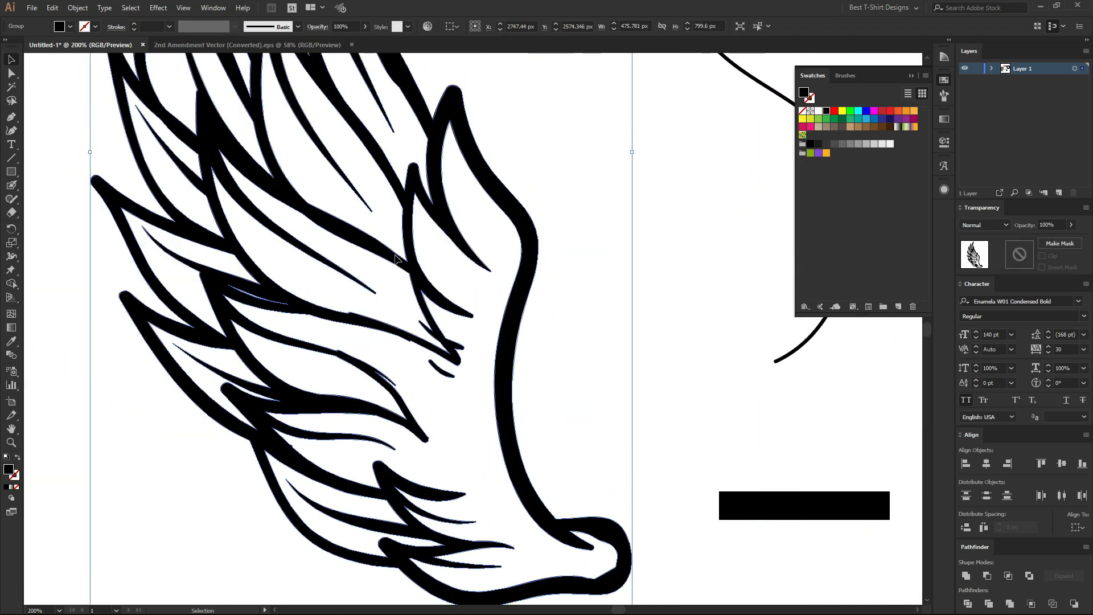
Undo the Blob Brush extensions of the lower feather lines.
key("ctrl")
key("ctrl+z")
key("ctrl+z")
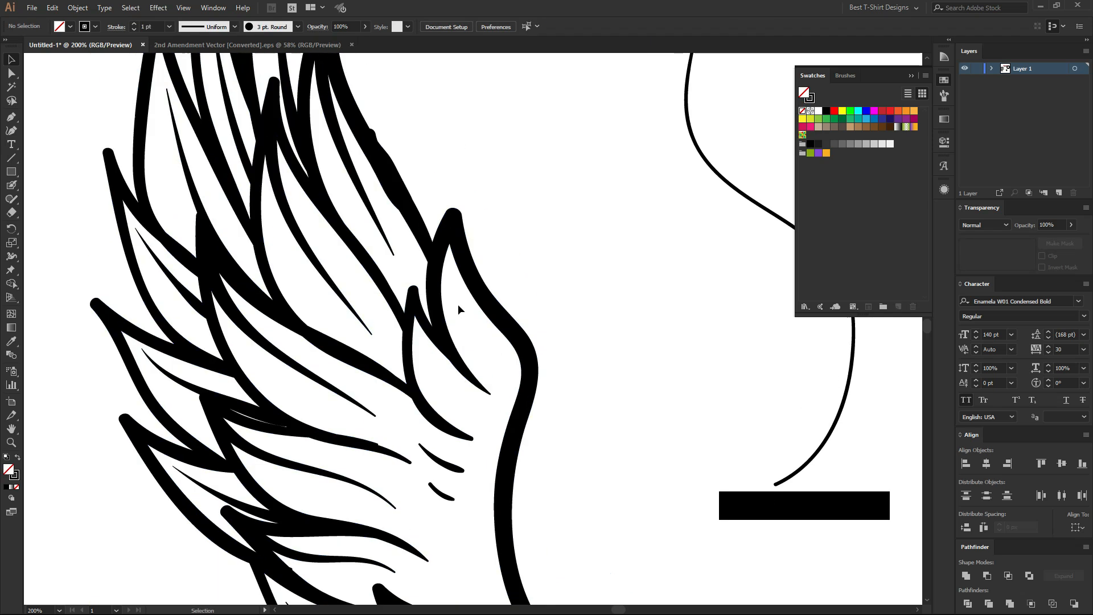
key("ctrl+z")
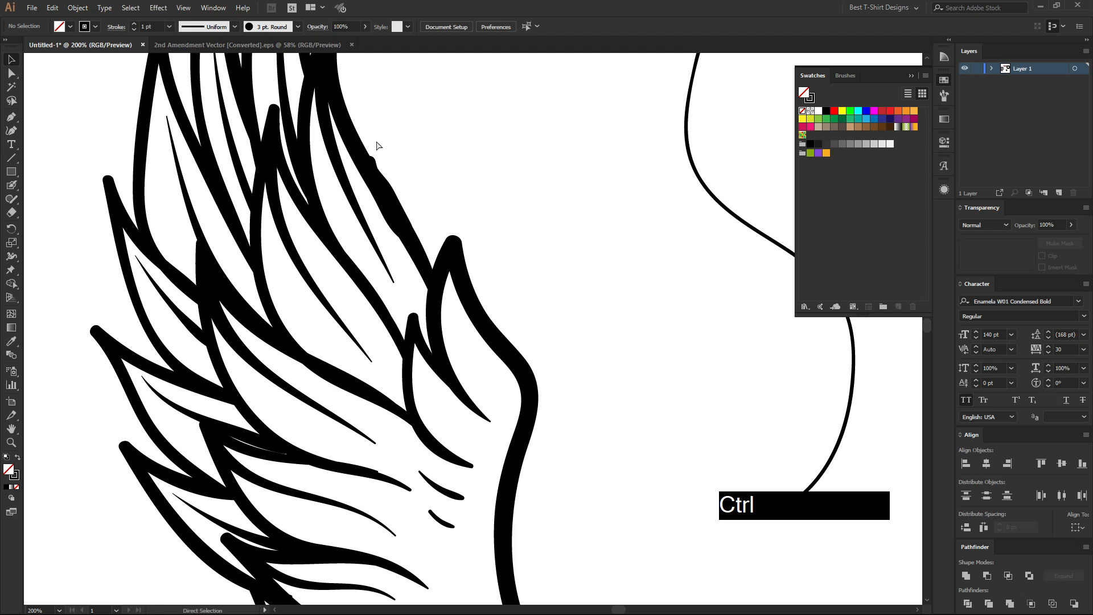
key("ctrl+z")
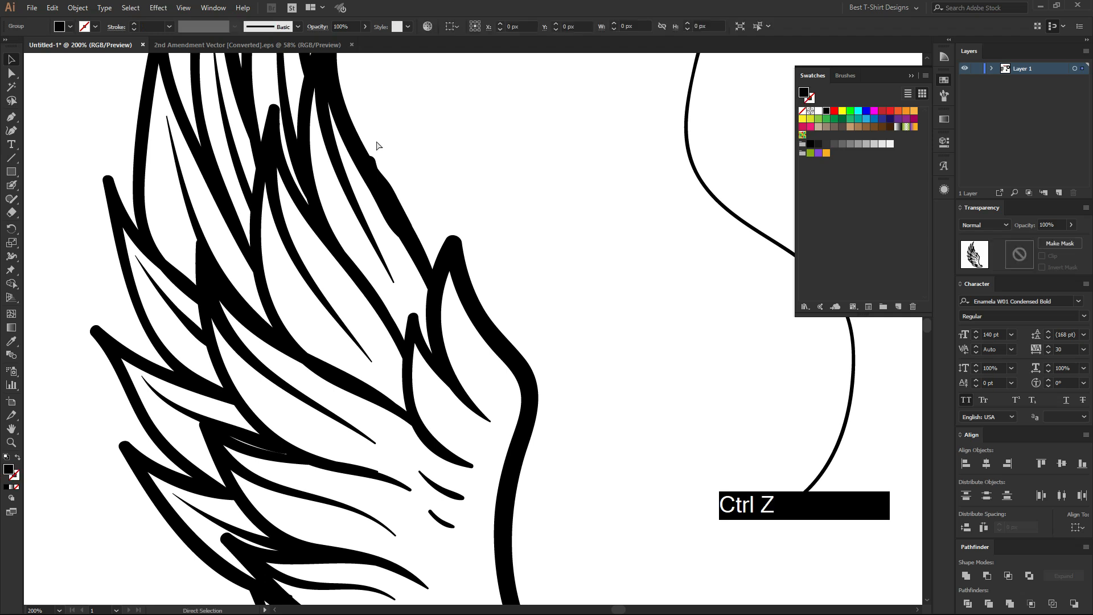
key("ctrl+z")
Thicken the patched section of the wing's upper outline with the Blob Brush, and select the wing to check the merged shape.
scroll(381, 199, "up", 3)
key("shift+b")
mouse_move(357, 163)
left_mouse_down()
mouse_move(445, 288)
mouse_move(427, 231)
mouse_move(358, 111)
left_mouse_up()
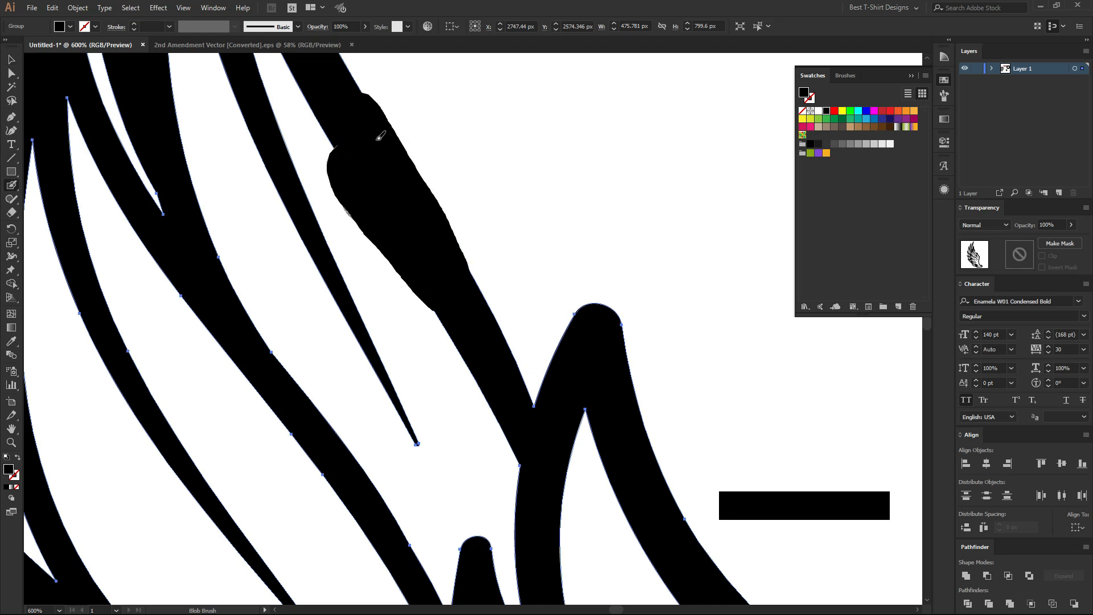
key("v")
left_click(405, 195)
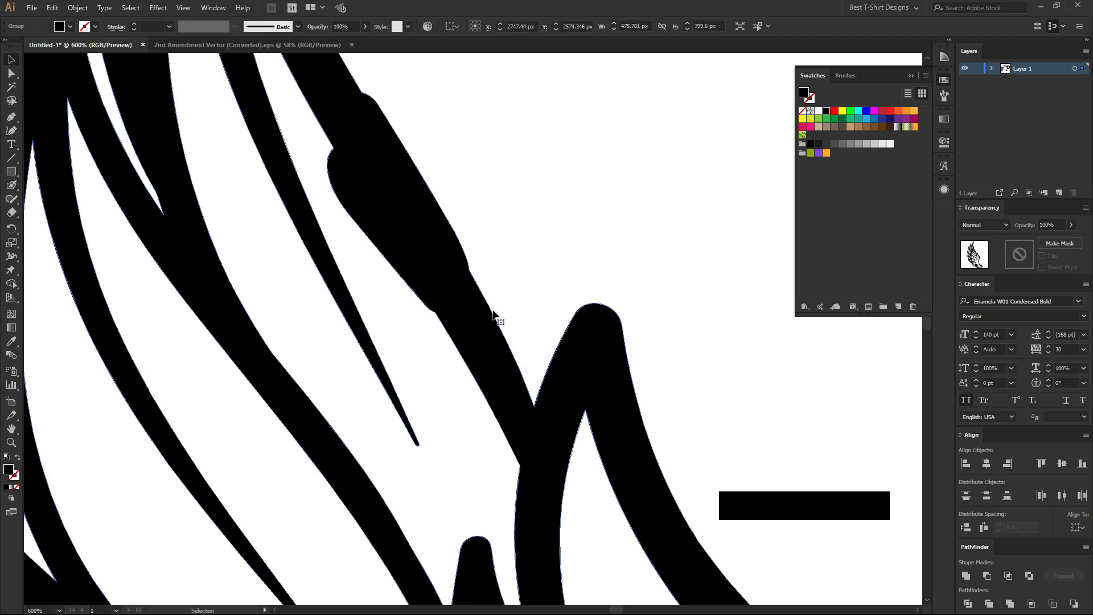
Delete the thin S-shaped curve beside the wing.
scroll(500, 284, "down", 8)
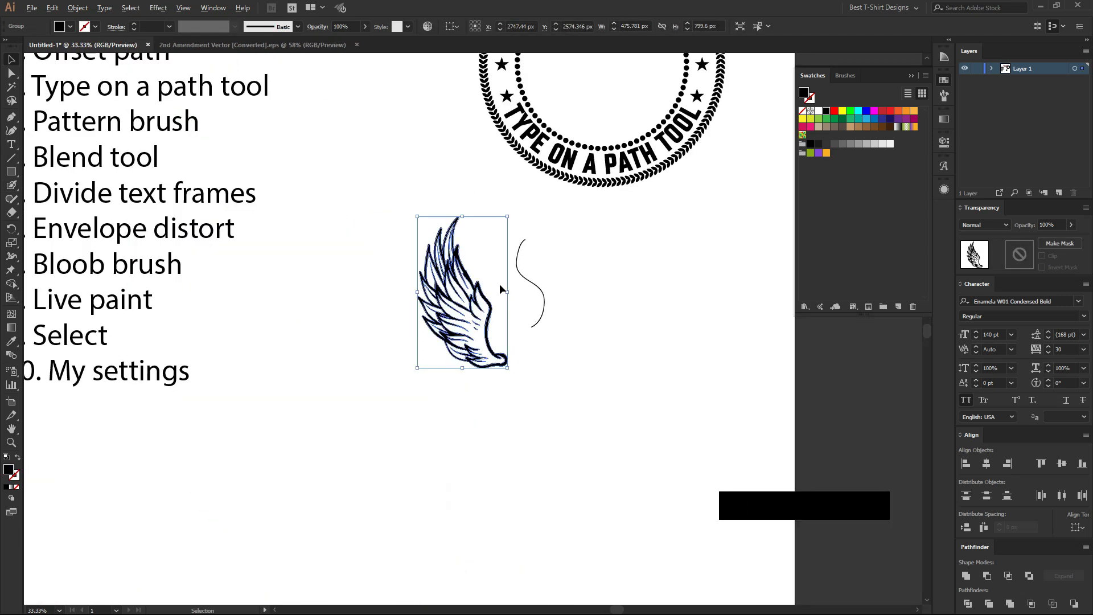
left_click(527, 295)
key("Delete")
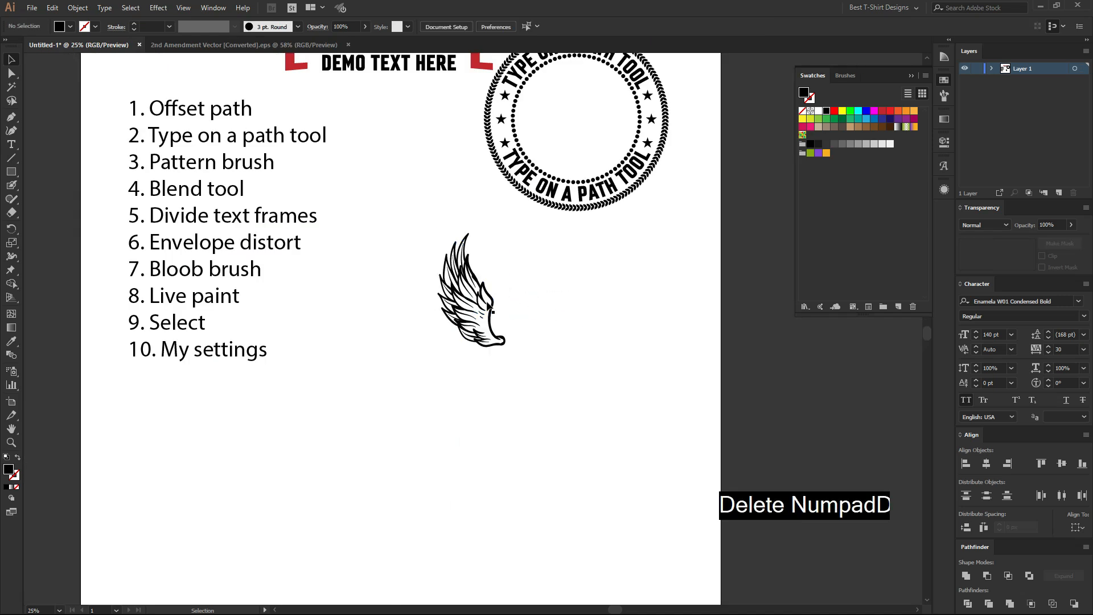
Move the wing closer to the numbered list and enlarge it proportionally to about 527 by 886 px.
mouse_move(488, 312)
left_mouse_down()
mouse_move(406, 312)
mouse_move(485, 313)
left_mouse_up()
scroll(452, 292, "up", 3)
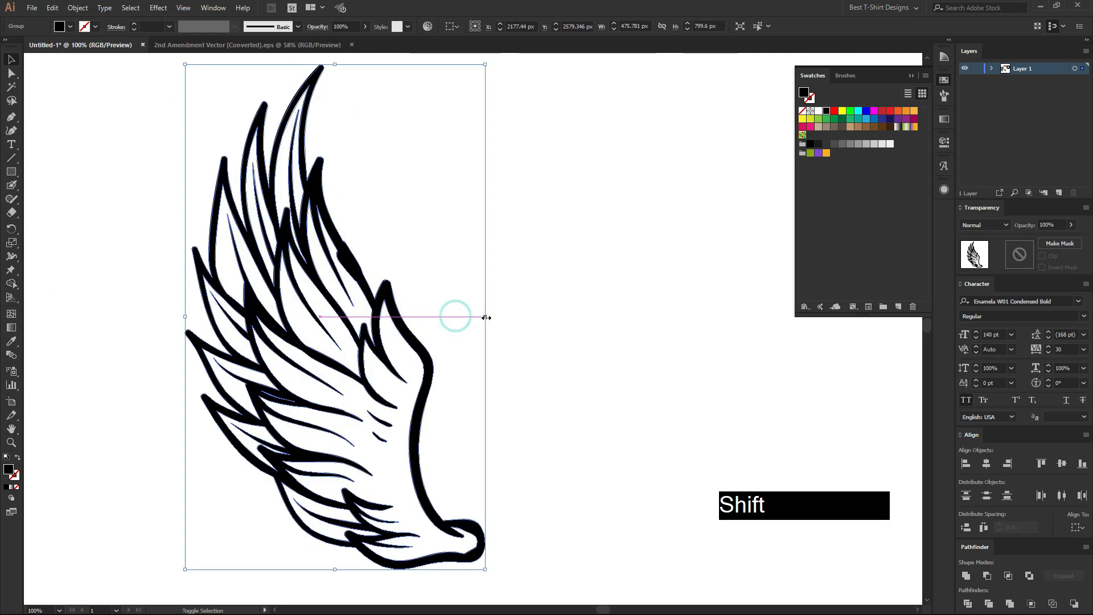
scroll(456, 300, "down", 1)
scroll(455, 286, "up", 1)
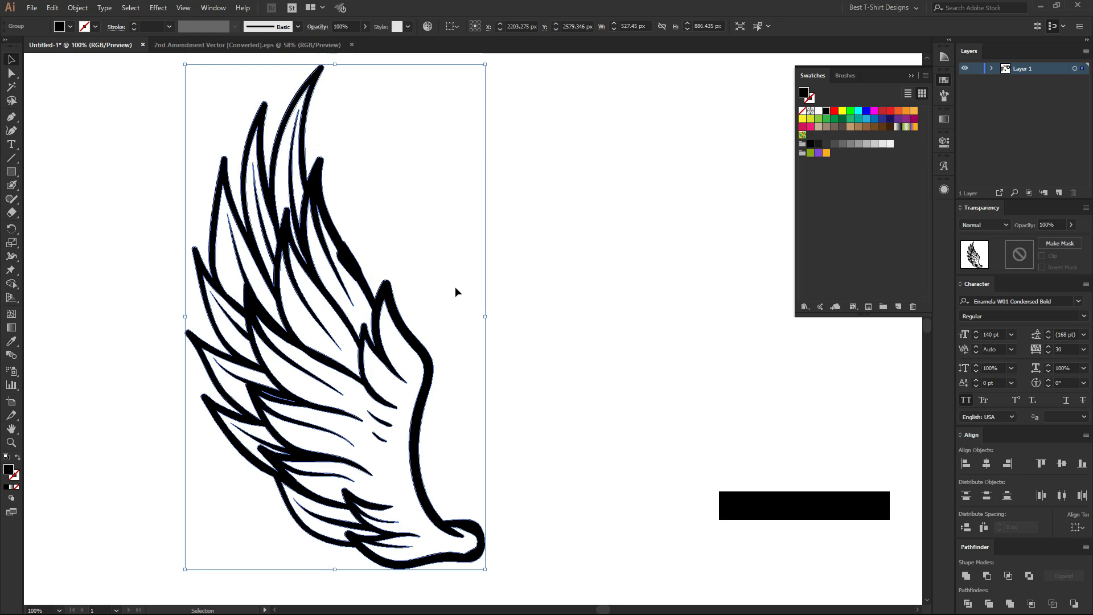
Convert the wing outline into a Live Paint group and fill the large body area with red.
left_click_drag(15, 285, 91, 290)
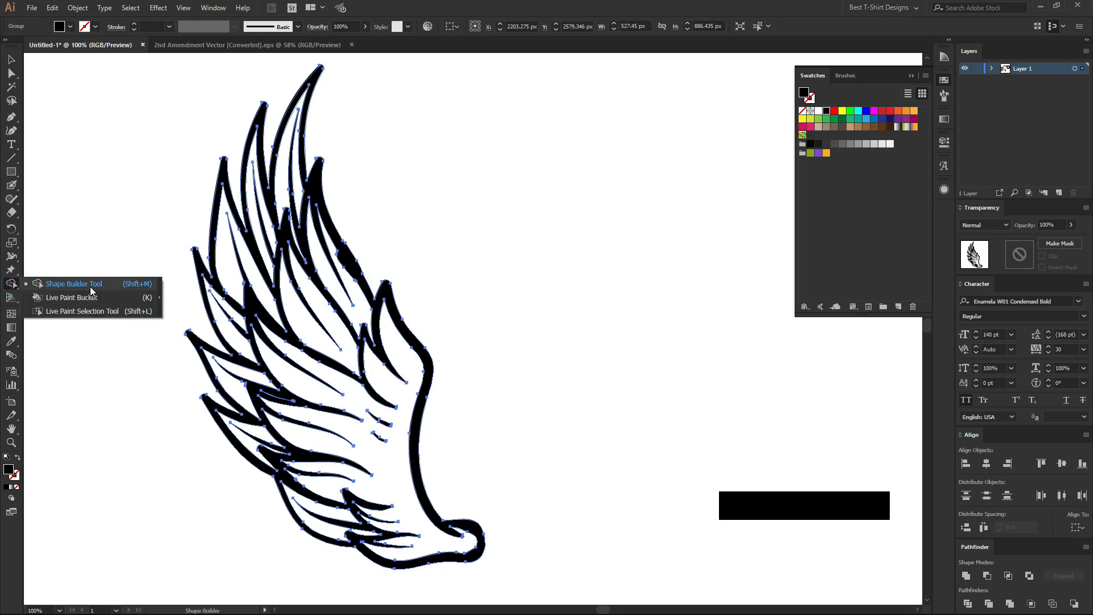
left_click(430, 233)
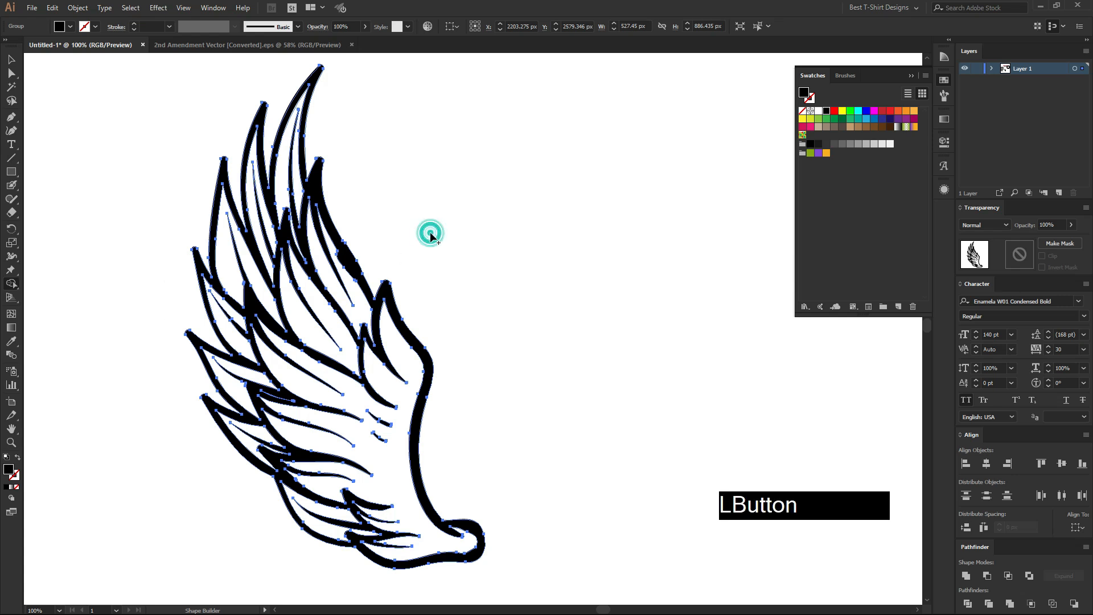
key("k")
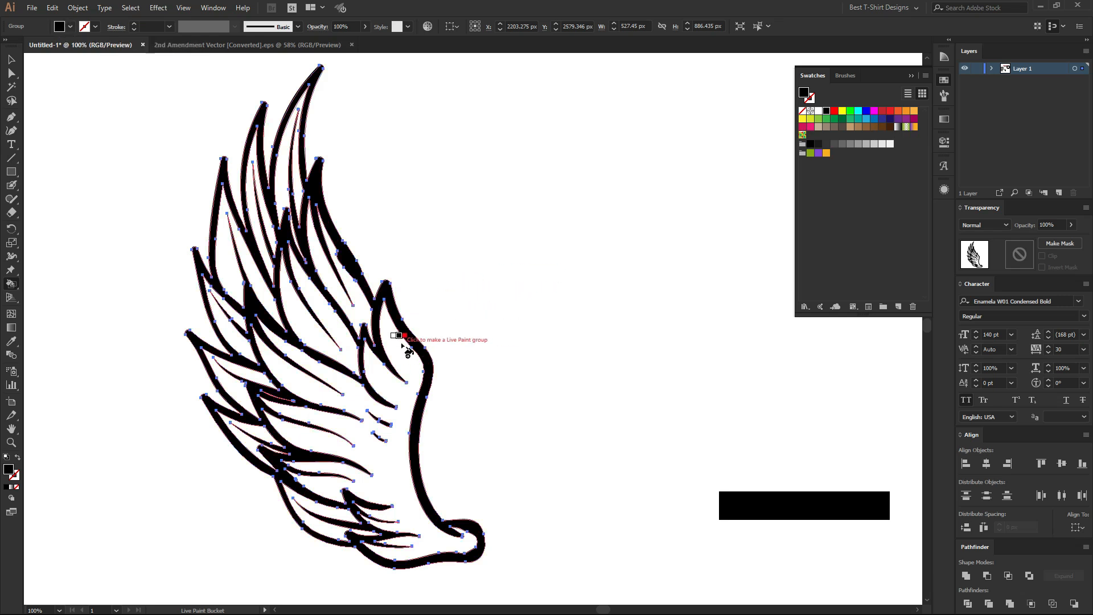
left_click(882, 112)
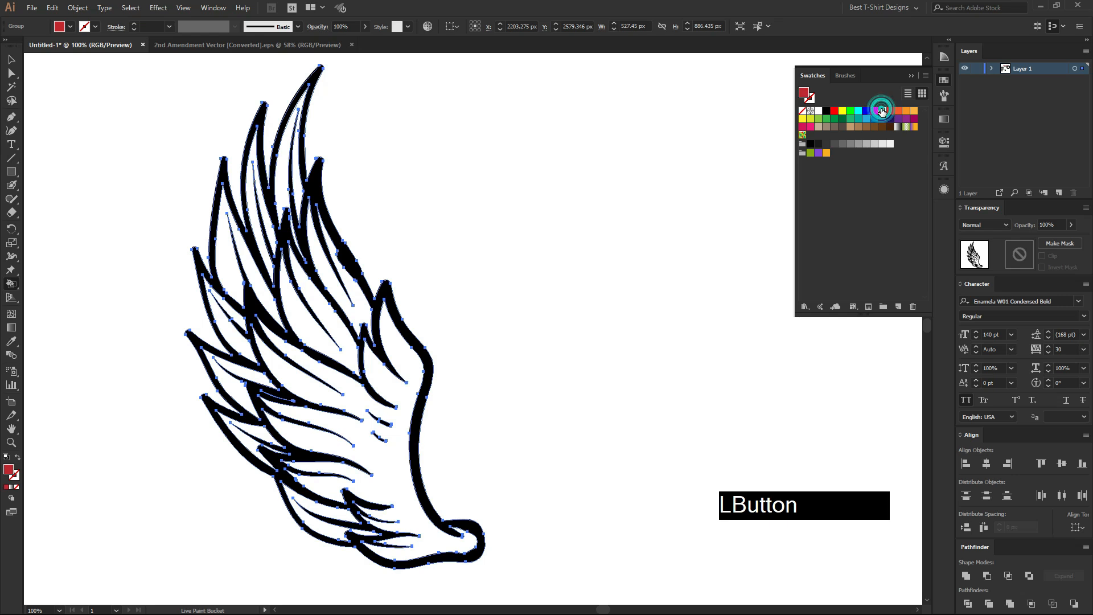
left_click(388, 452)
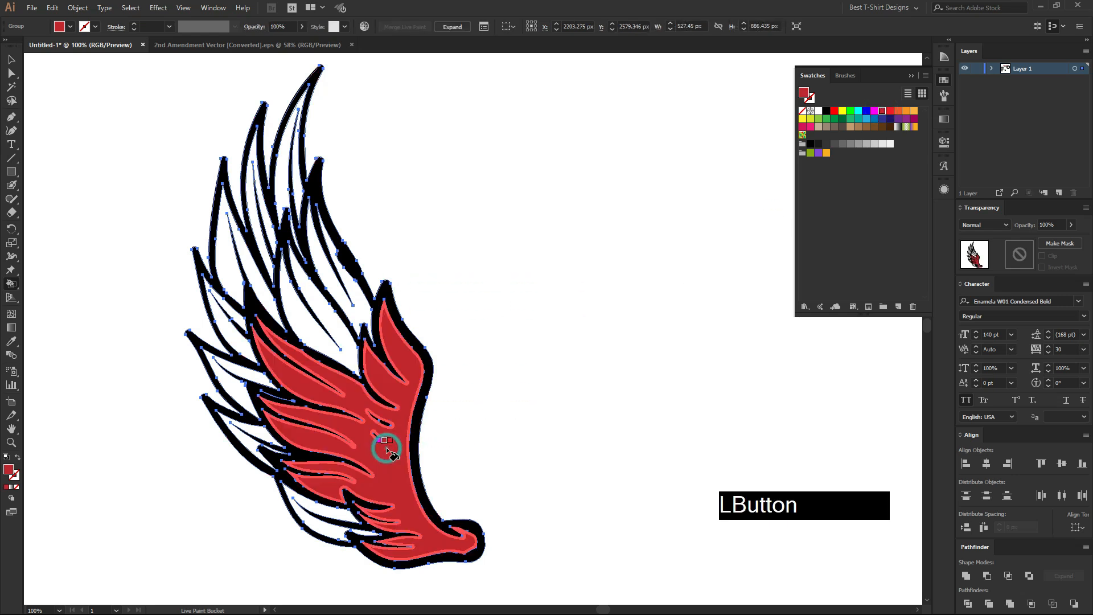
left_click(354, 419)
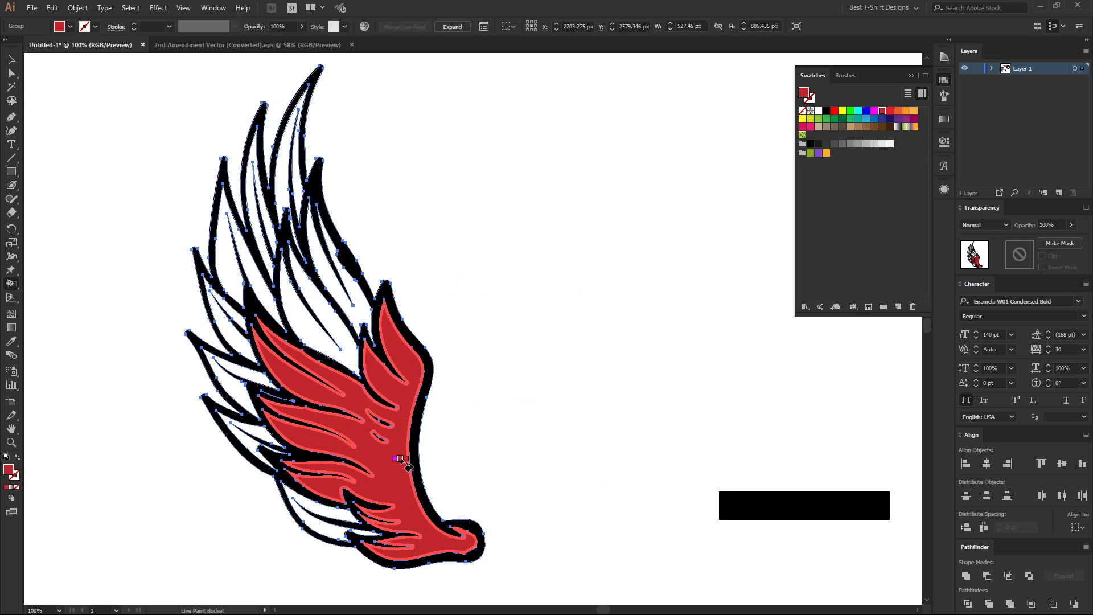
key("v")
left_click(532, 381)
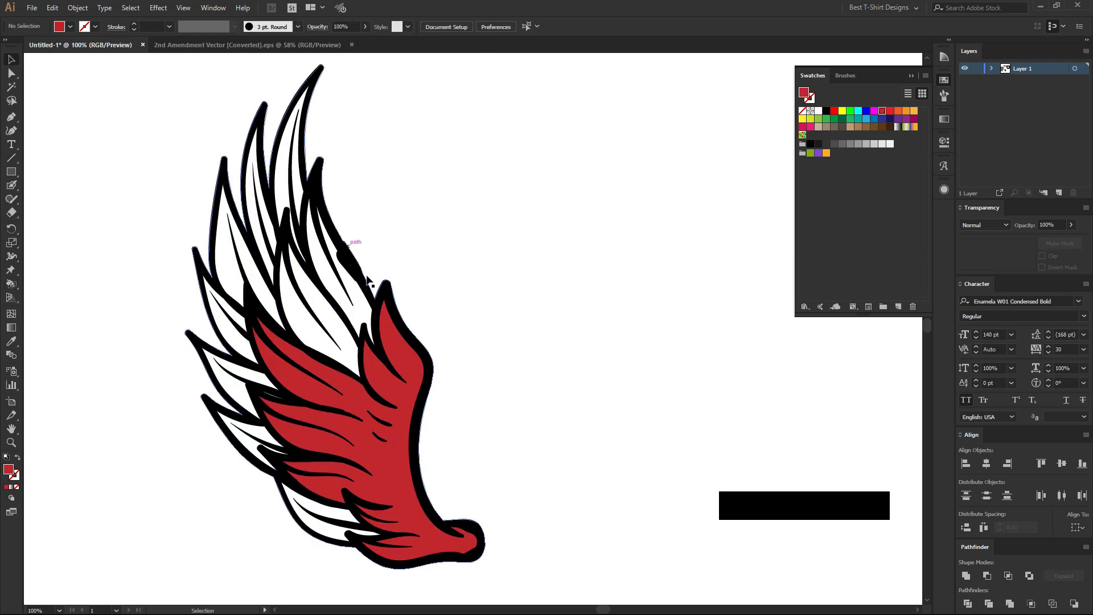
Erase a short section of the wing's thick outline beside the inner feather to open a gap.
left_click(350, 258)
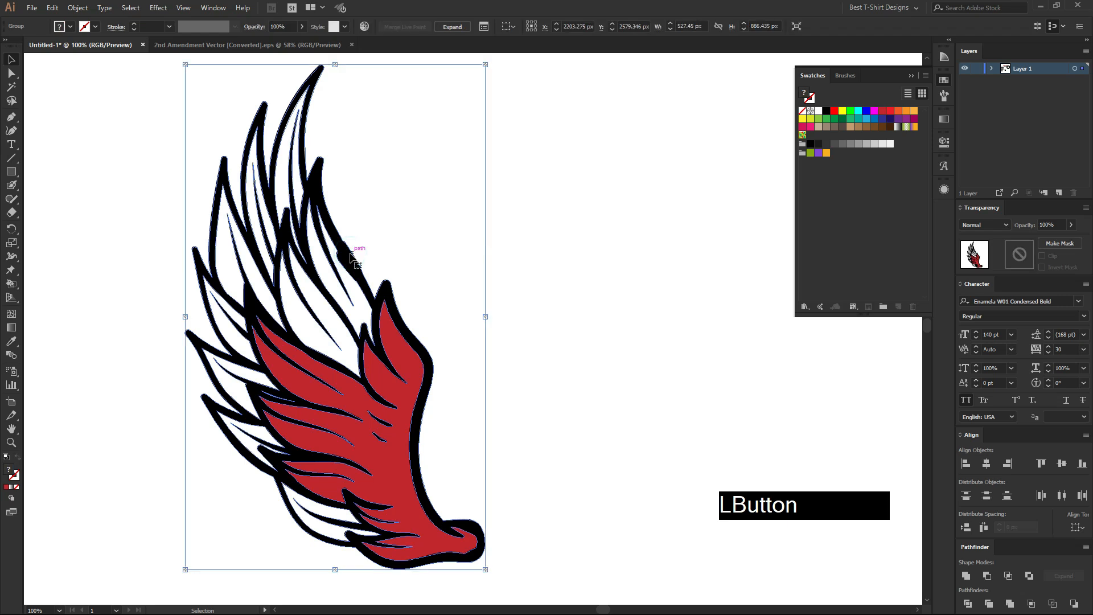
key("shift+e")
left_click_drag(349, 245, 362, 288)
key("v")
left_click(454, 284)
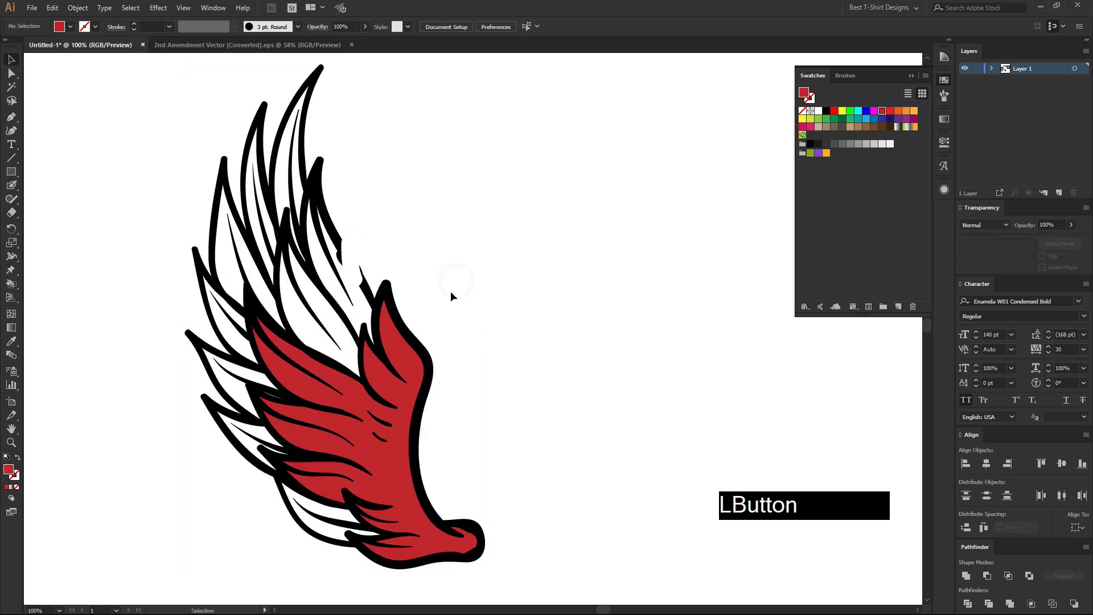
Try to fill the feather with the open outline in teal using Live Paint, and restore the erased section.
left_click(378, 390)
key("k")
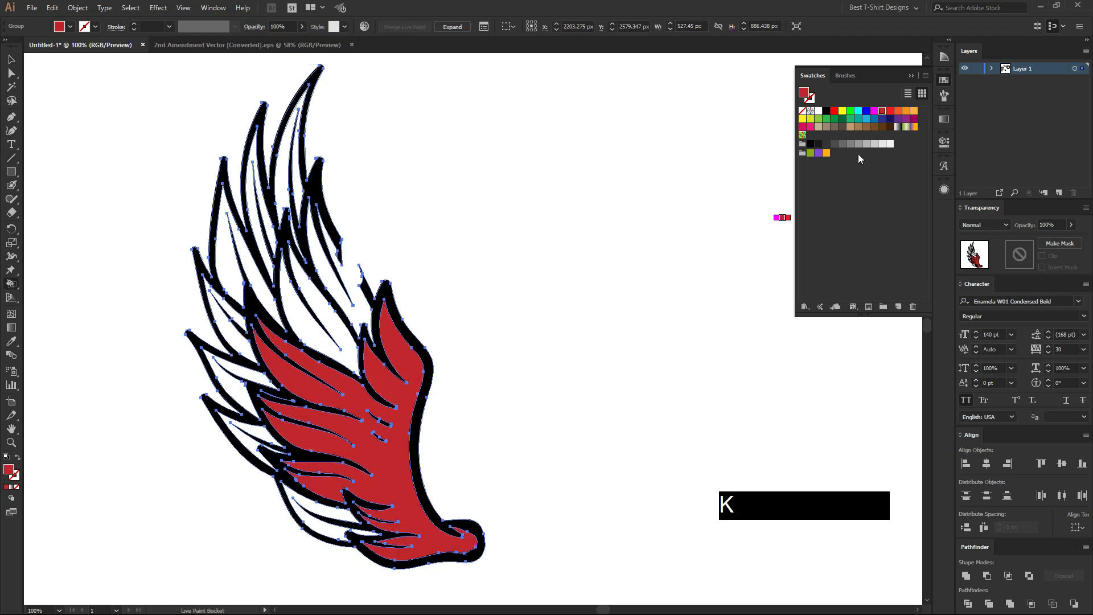
left_click(858, 119)
left_click(338, 290)
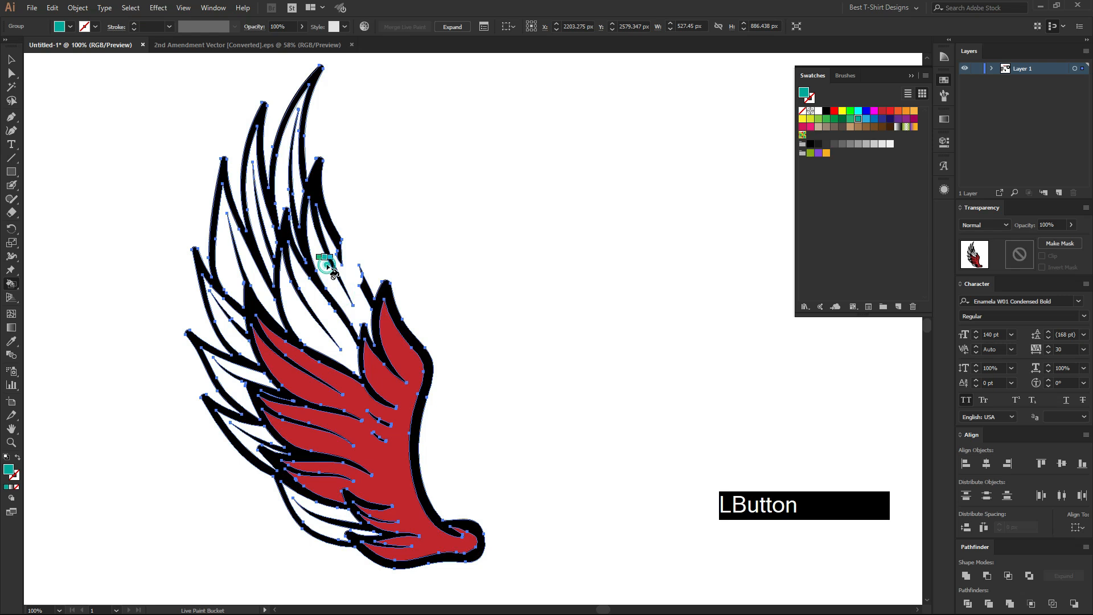
scroll(327, 267, "up", 3)
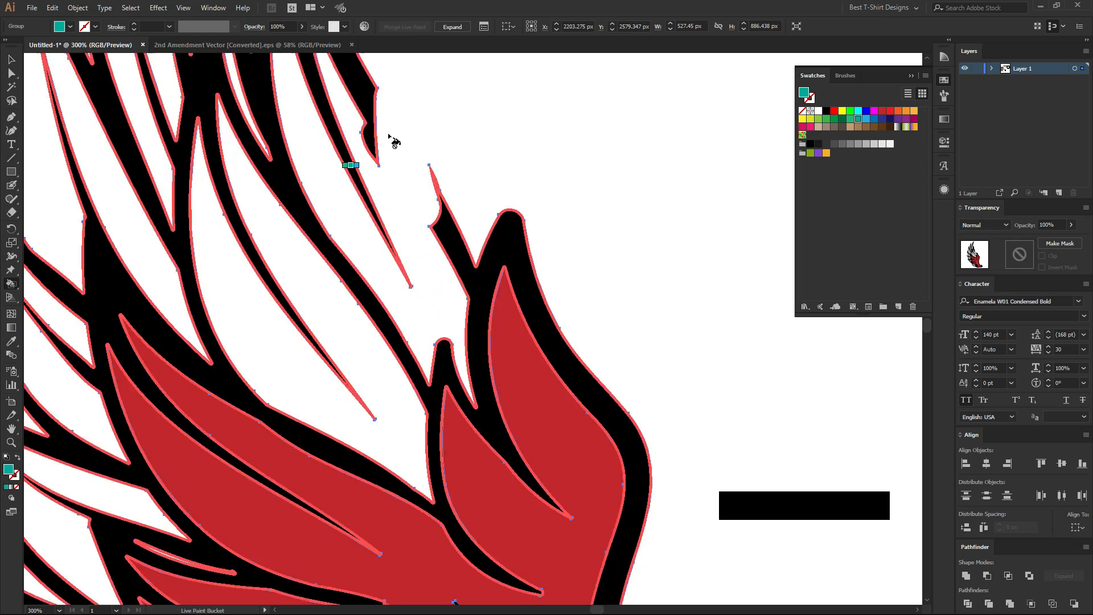
scroll(353, 215, "down", 2)
scroll(353, 216, "down", 1)
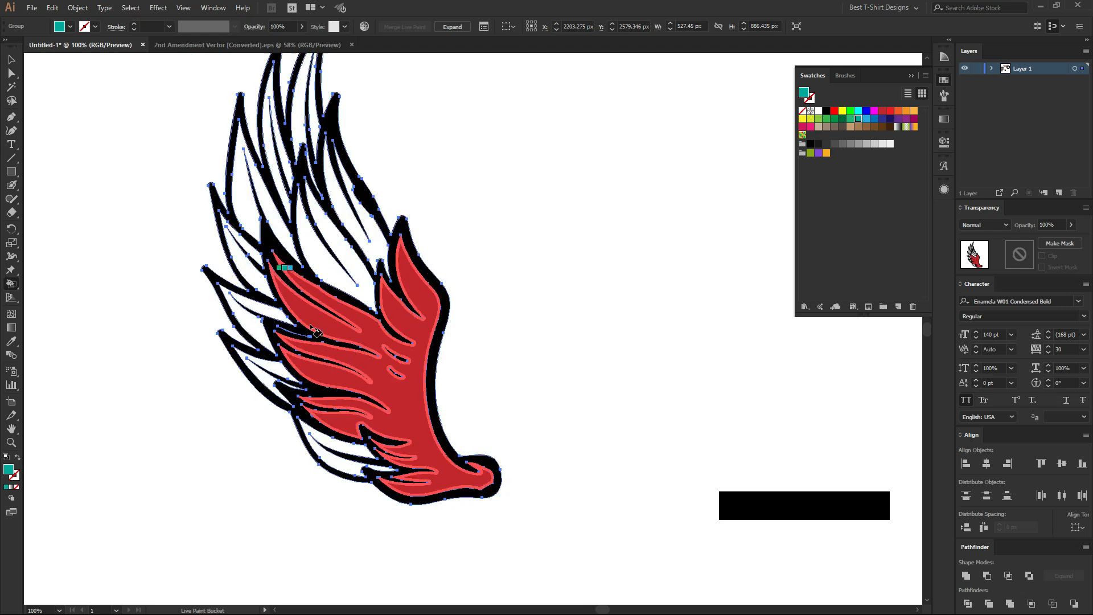
Fill the wing's central feather and tallest feather with teal and the outer upper feathers with light blue.
scroll(330, 205, "up", 2)
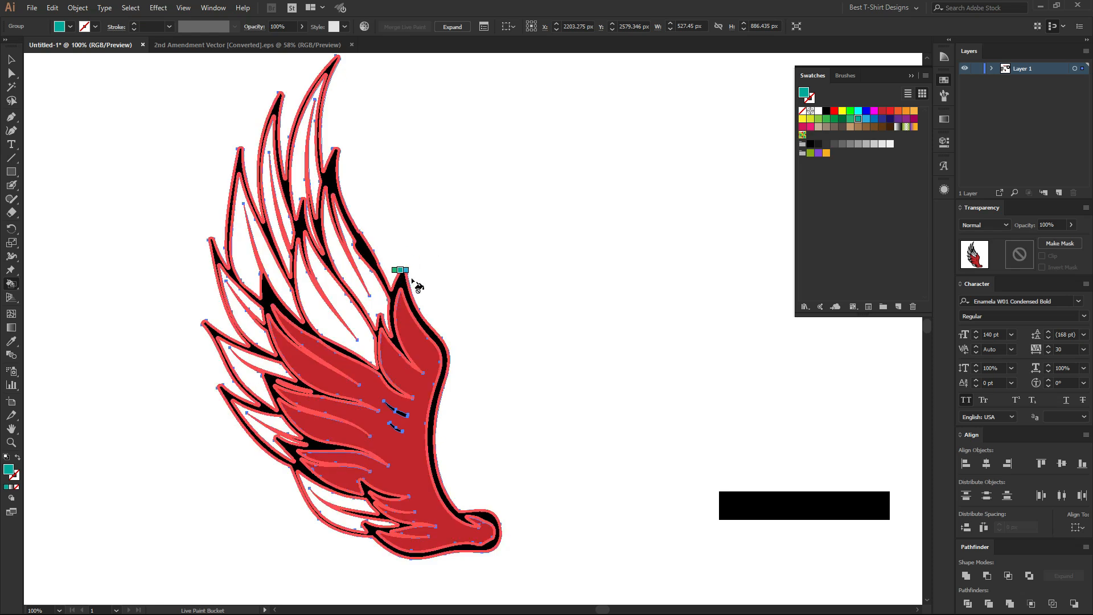
left_click(319, 311)
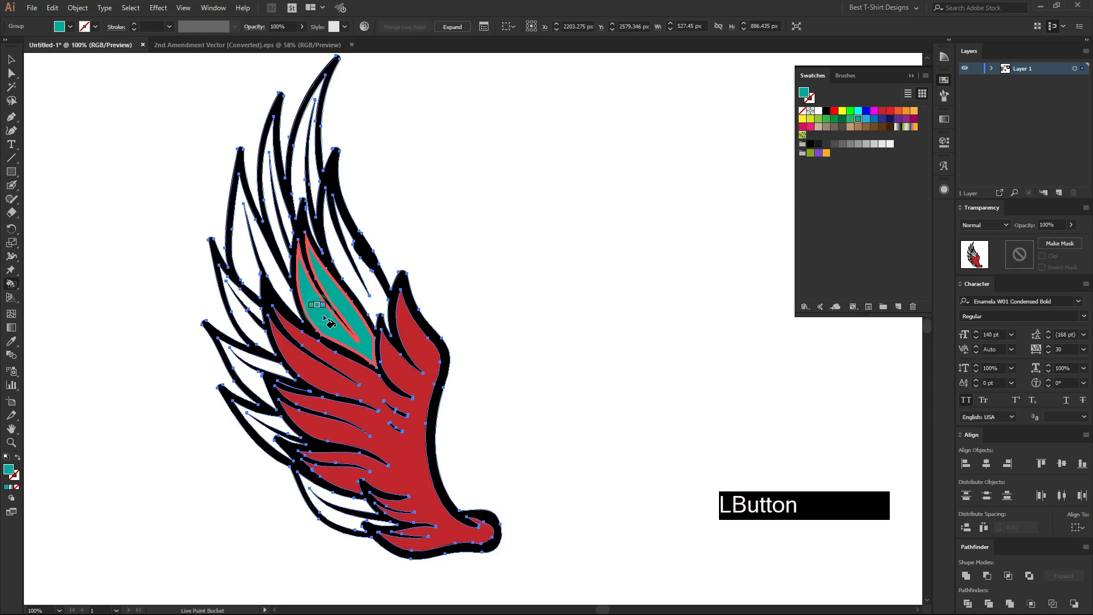
left_click(296, 172)
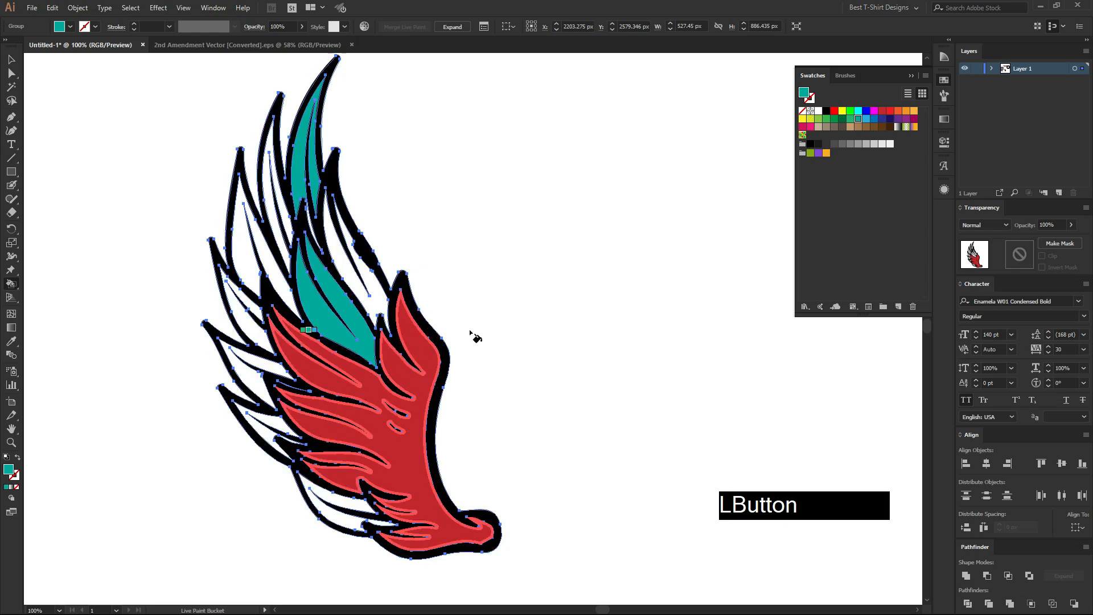
left_click(860, 119)
left_click(866, 119)
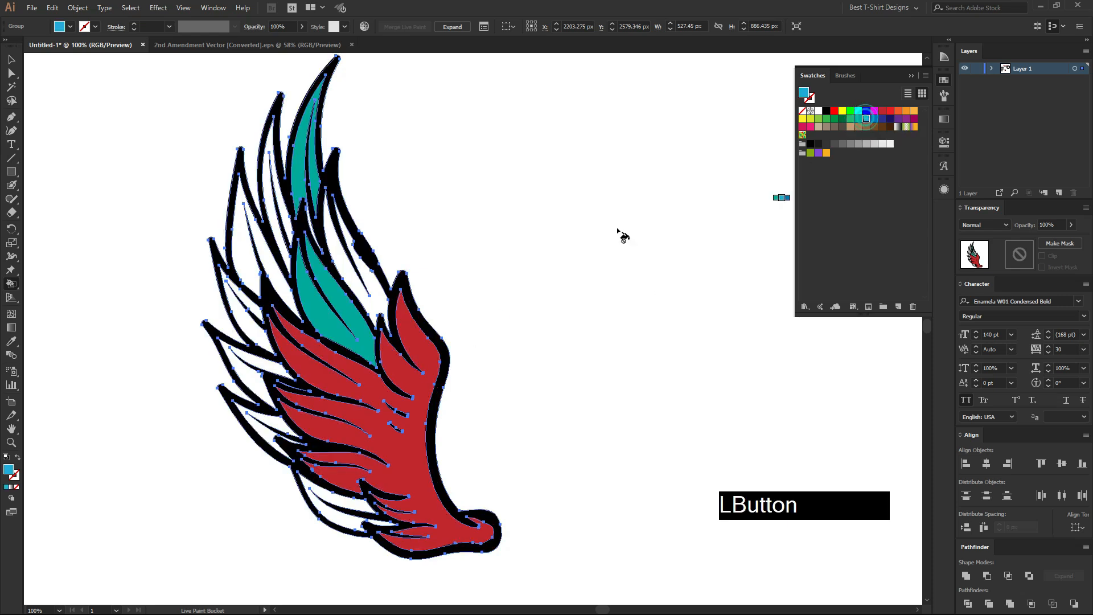
left_click(244, 259)
Fill the outer lower feathers and the remaining white upper feathers with darker blue, and deselect the wing.
left_click(874, 119)
left_click(279, 436)
left_click(340, 501)
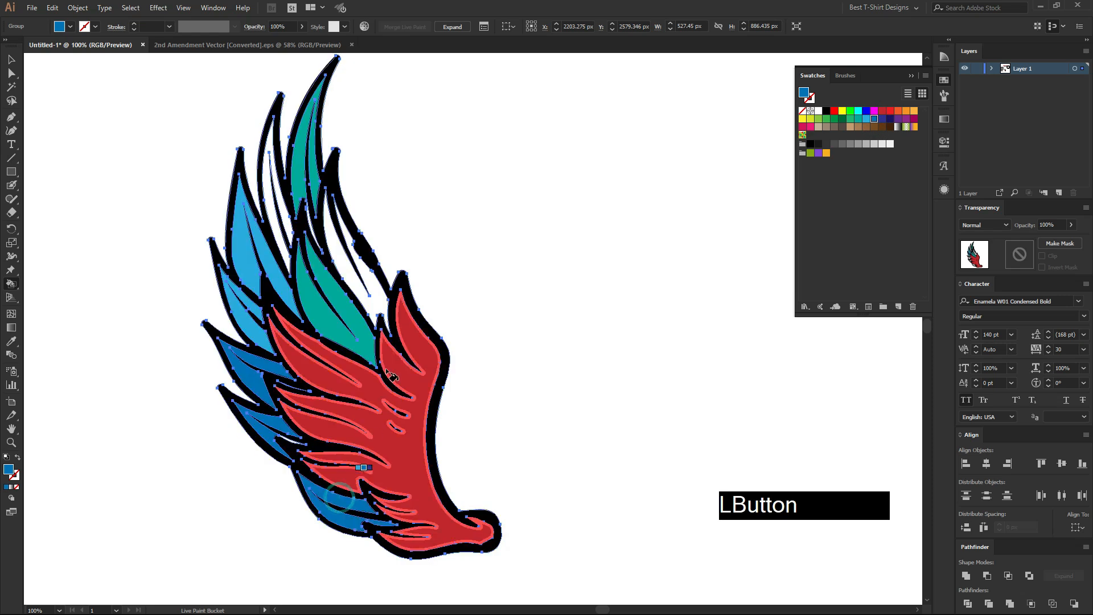
left_click(377, 288)
left_click(288, 214)
key("v")
left_click(438, 246)
Select the whole painted wing to examine its Live Paint group, and deselect it.
scroll(438, 251, "down", 1, "alt")
left_click_drag(502, 249, 244, 395)
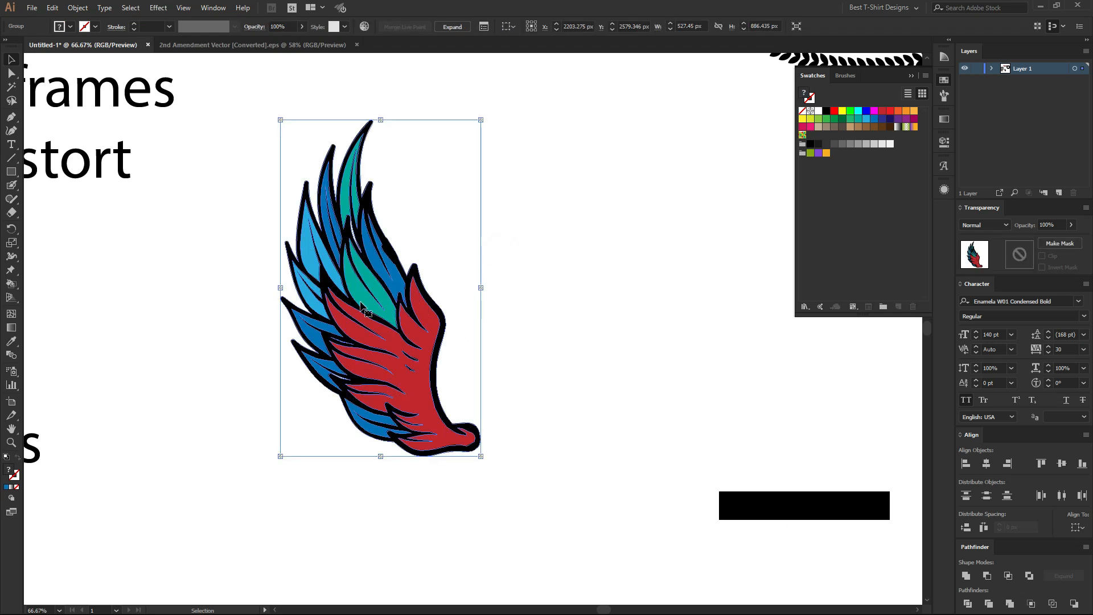
left_click(529, 226)
left_click_drag(530, 226, 224, 393)
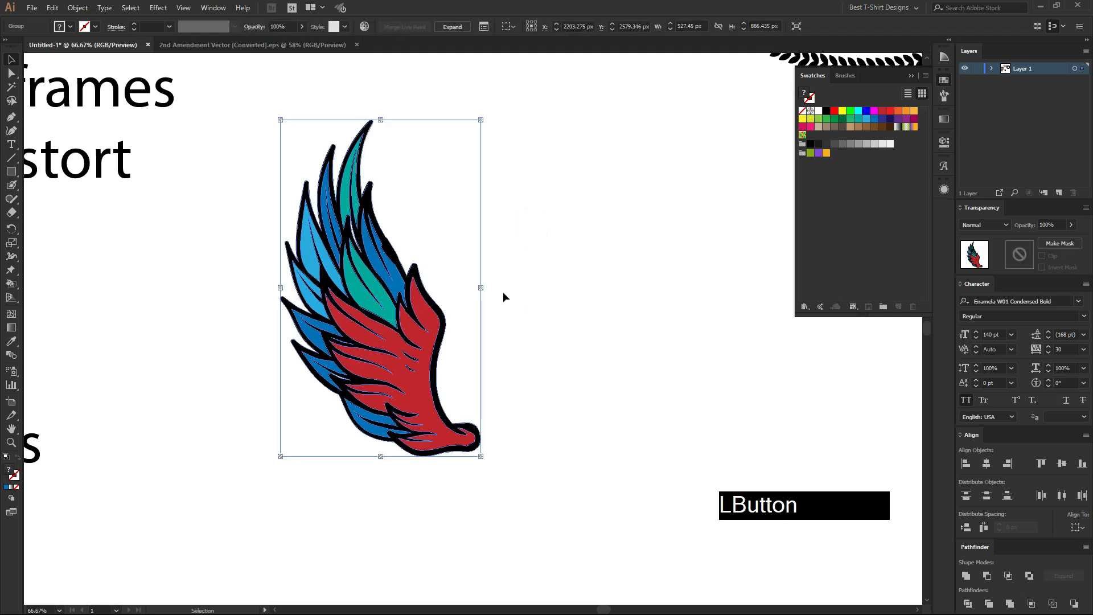
left_click_drag(550, 226, 310, 331)
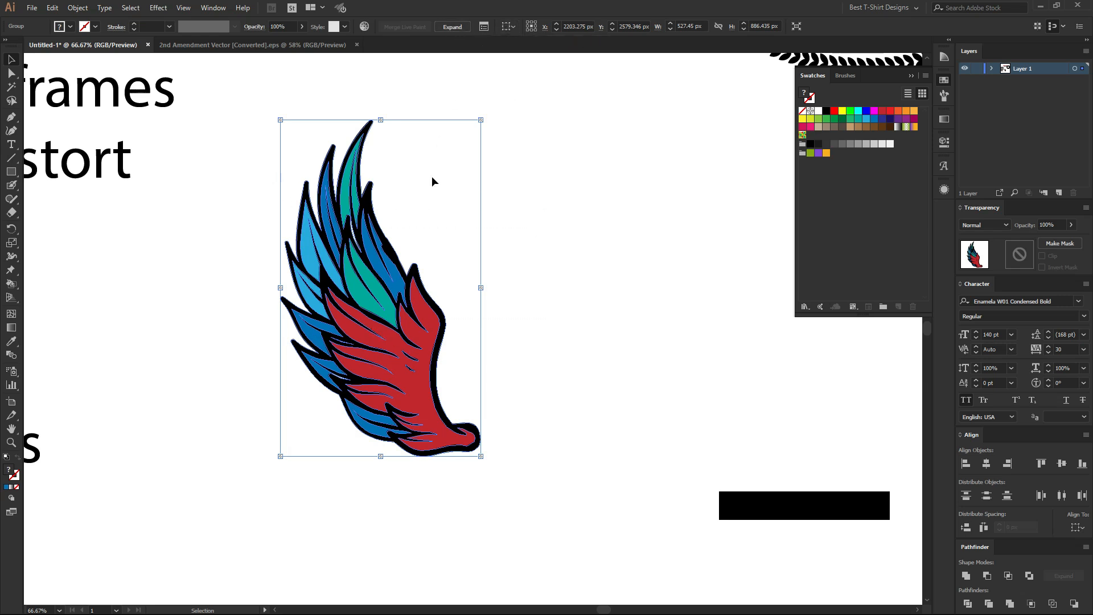
left_click(429, 195)
left_click(414, 391)
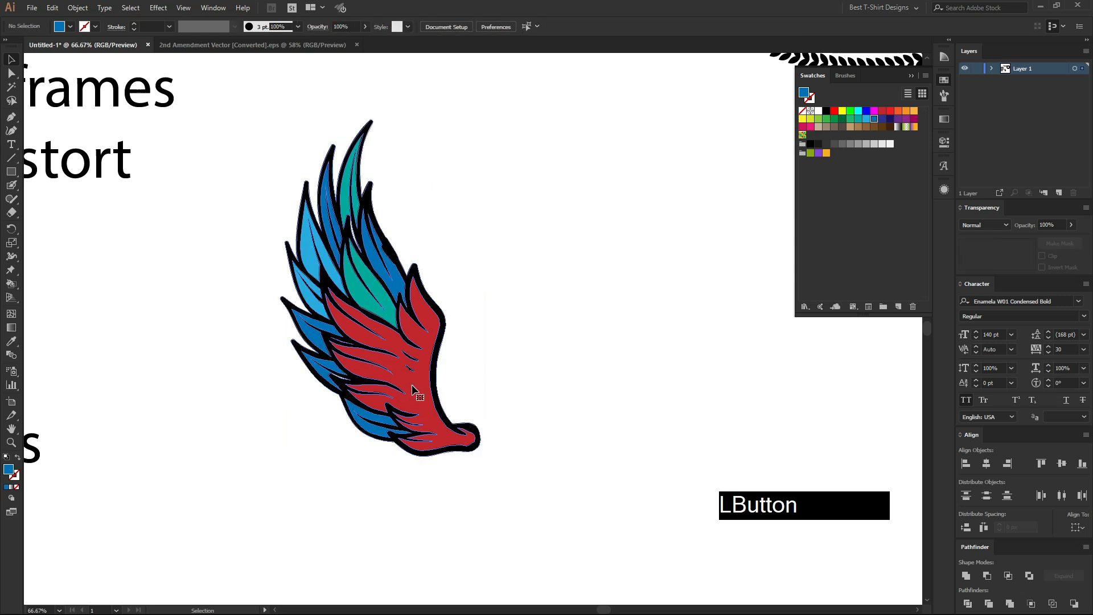
Try to pull the colored areas out of the isolated Live Paint group, undo each move, and leave isolation mode.
double_click(414, 392)
left_click(415, 391)
left_click_drag(424, 392, 297, 396)
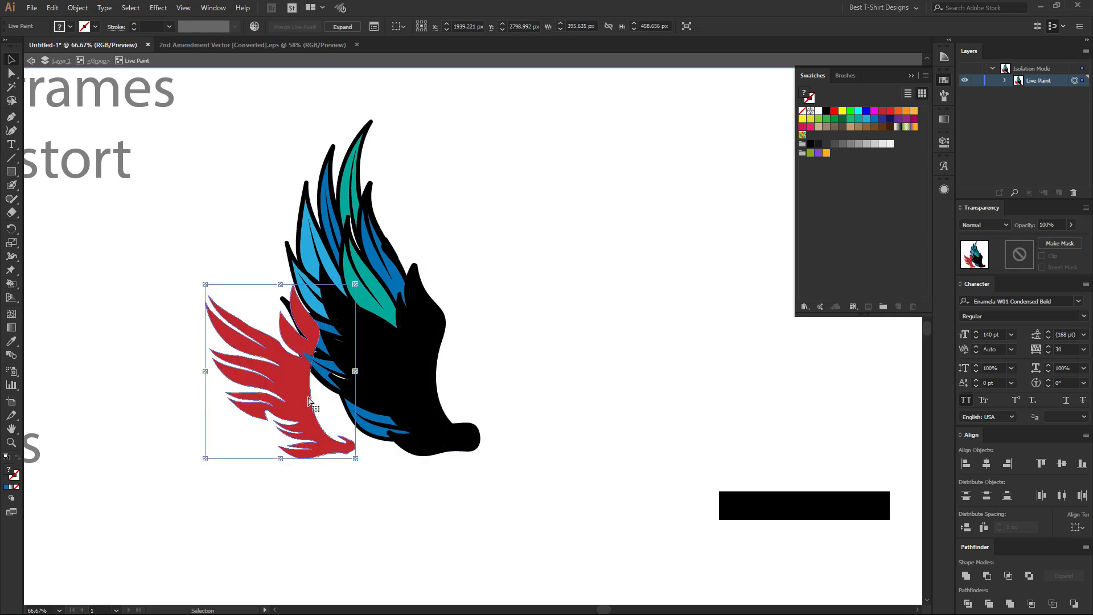
key("ctrl+z")
left_click_drag(414, 382, 627, 384)
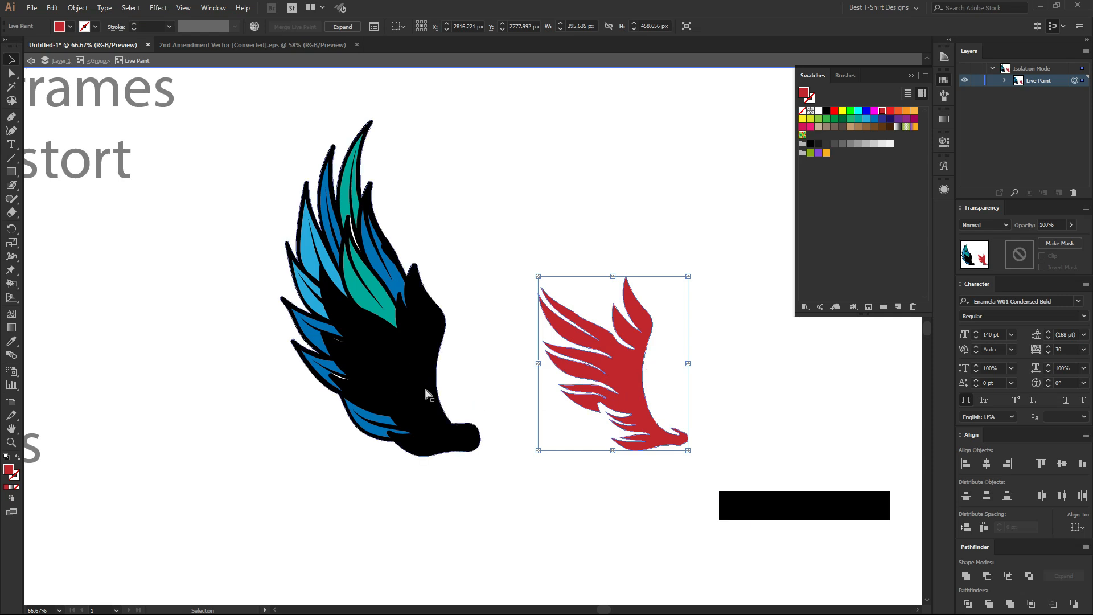
key("ctrl+z")
left_click_drag(370, 307, 258, 382)
key("ctrl+z")
double_click(518, 348)
Expand the wing's Live Paint group, and isolate the group of colored fills with the red shape selected.
left_click_drag(467, 265, 254, 401)
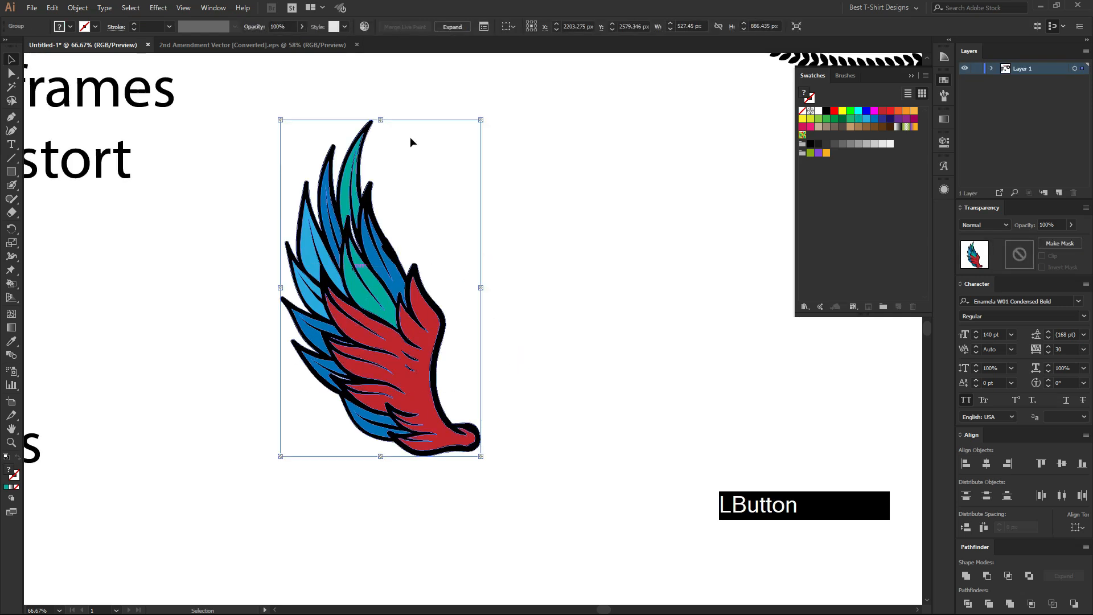
left_click(453, 28)
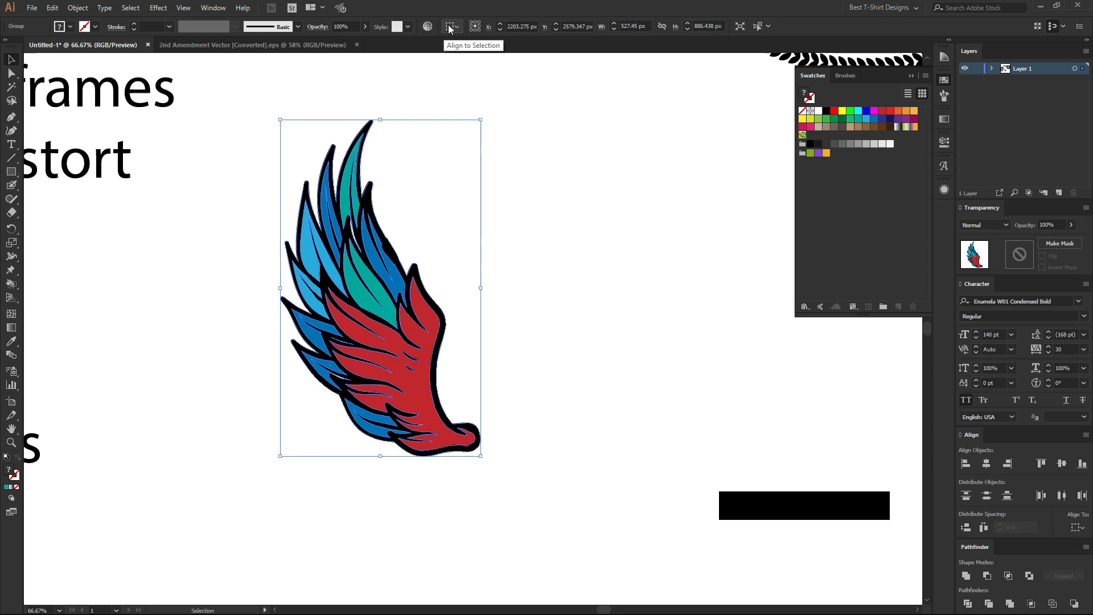
double_click(418, 388)
double_click(415, 384)
left_click(408, 385)
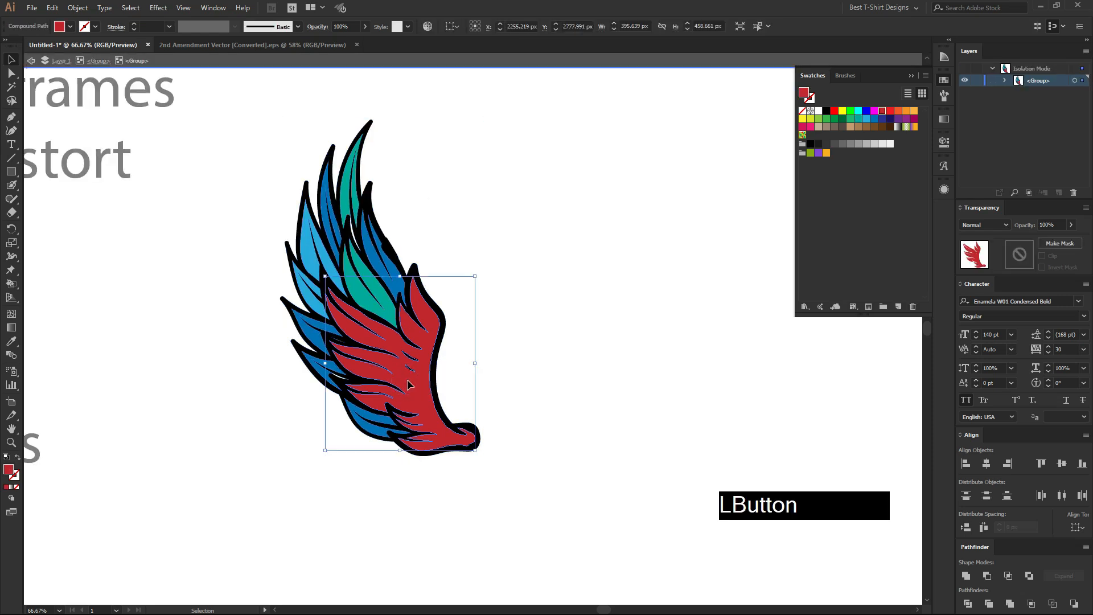
Move the red, teal and blue fills out of the wing outline, undo the moves, and leave isolation mode.
left_click_drag(408, 385, 613, 358)
left_click_drag(362, 303, 504, 228)
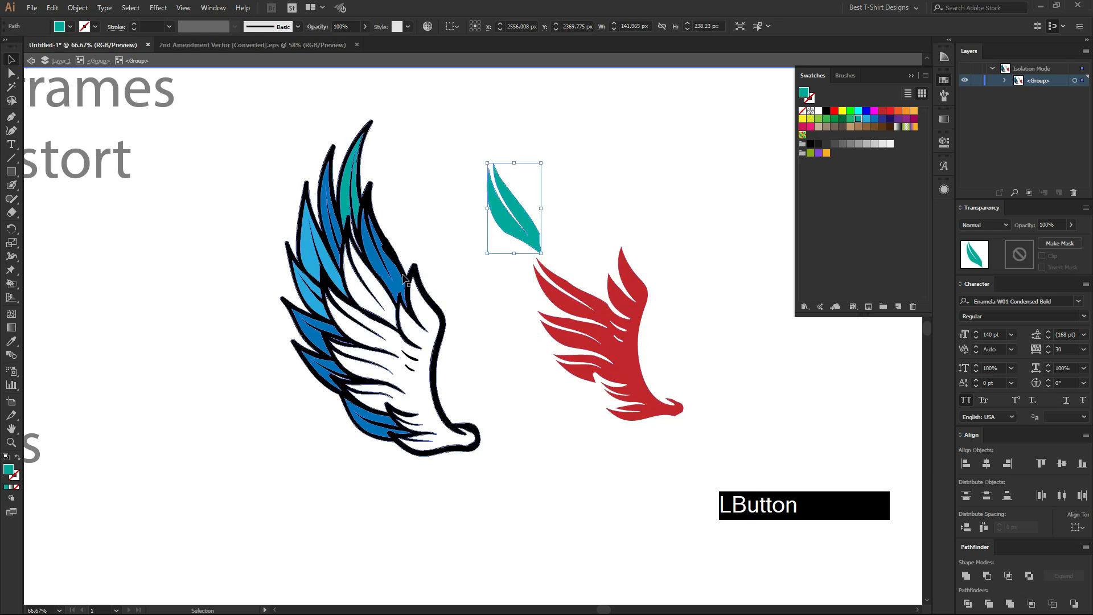
left_click_drag(408, 277, 463, 183)
left_click_drag(441, 310, 259, 378)
key("ctrl")
key("ctrl+z")
key("ctrl+z")
key("ctrl+z")
key("ctrl+z")
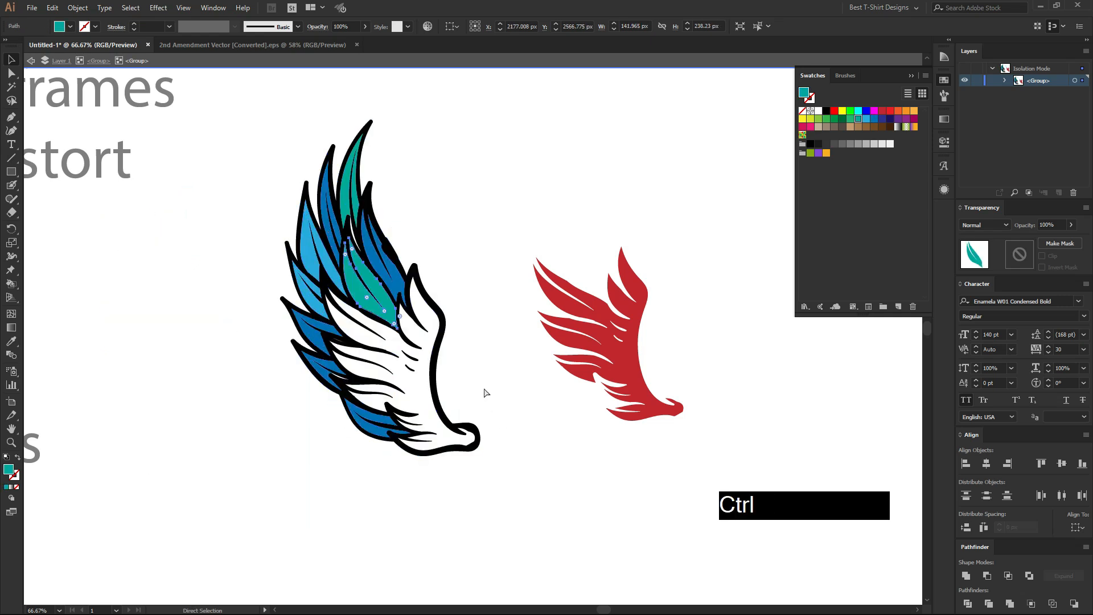
left_click(510, 364)
double_click(510, 364)
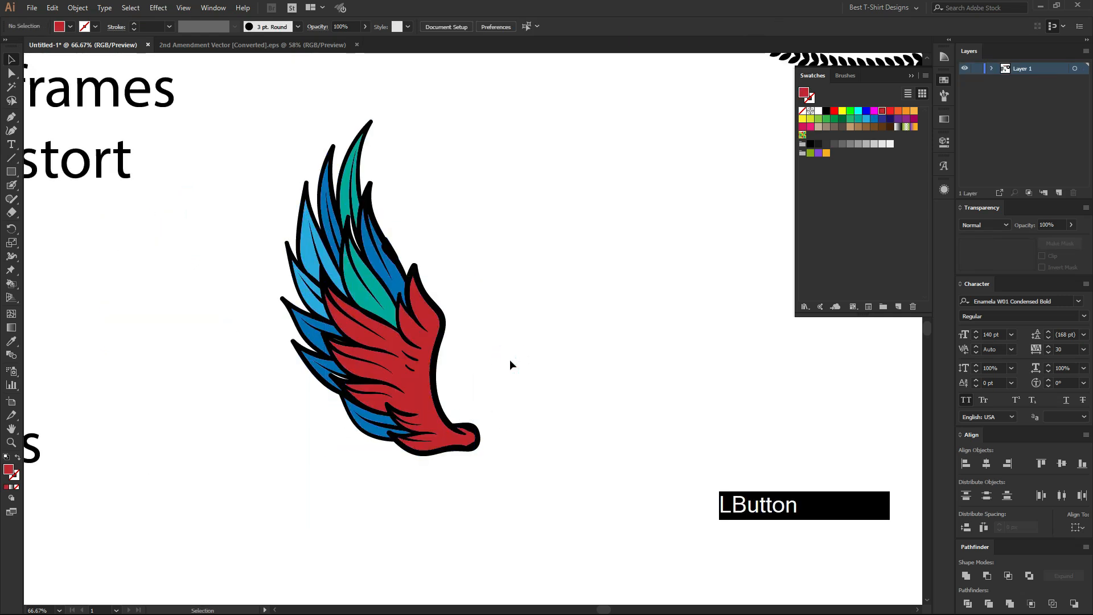
Ungroup the expanded wing twice so its outline and colored fills are separate objects, and deselect everything.
scroll(596, 348, "down", 1, "alt")
scroll(323, 339, "down", 1, "alt")
key("space")
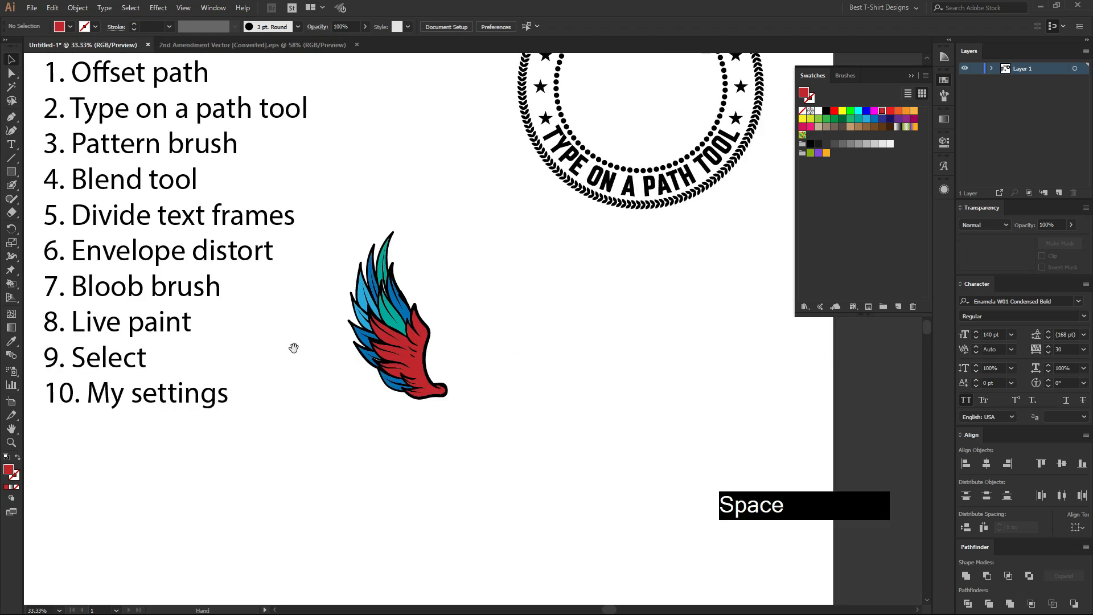
left_click_drag(293, 347, 317, 349)
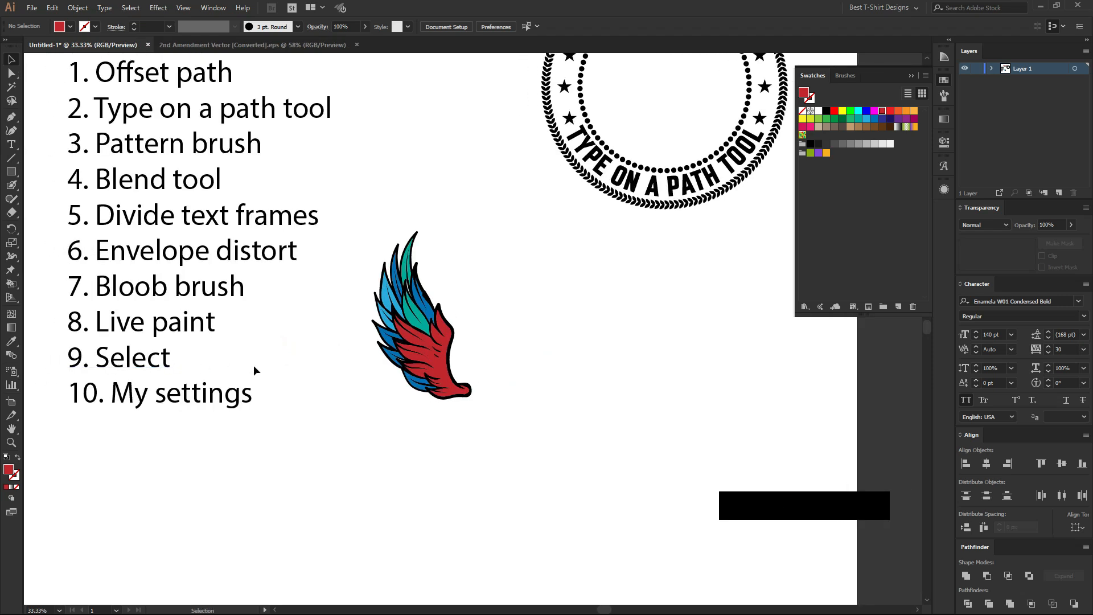
scroll(464, 347, "up", 2, "alt")
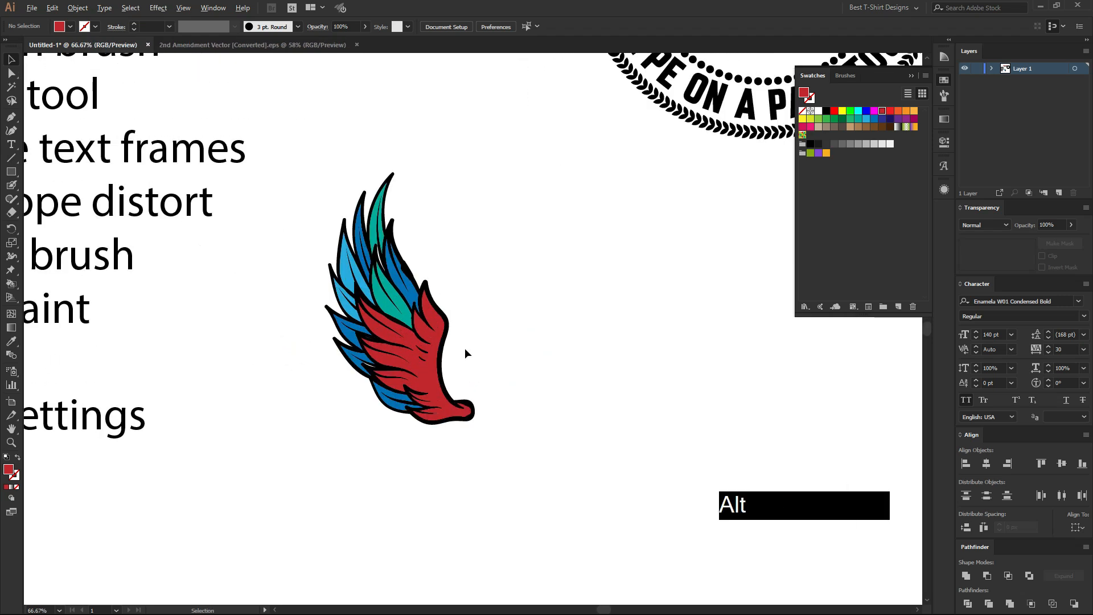
left_click(405, 373)
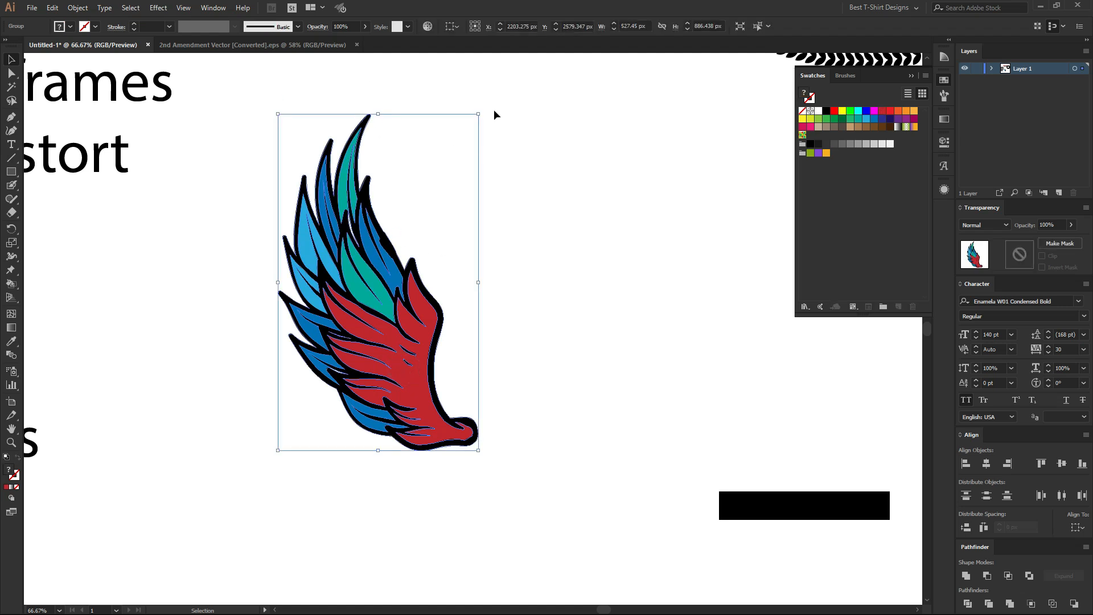
right_click(373, 345)
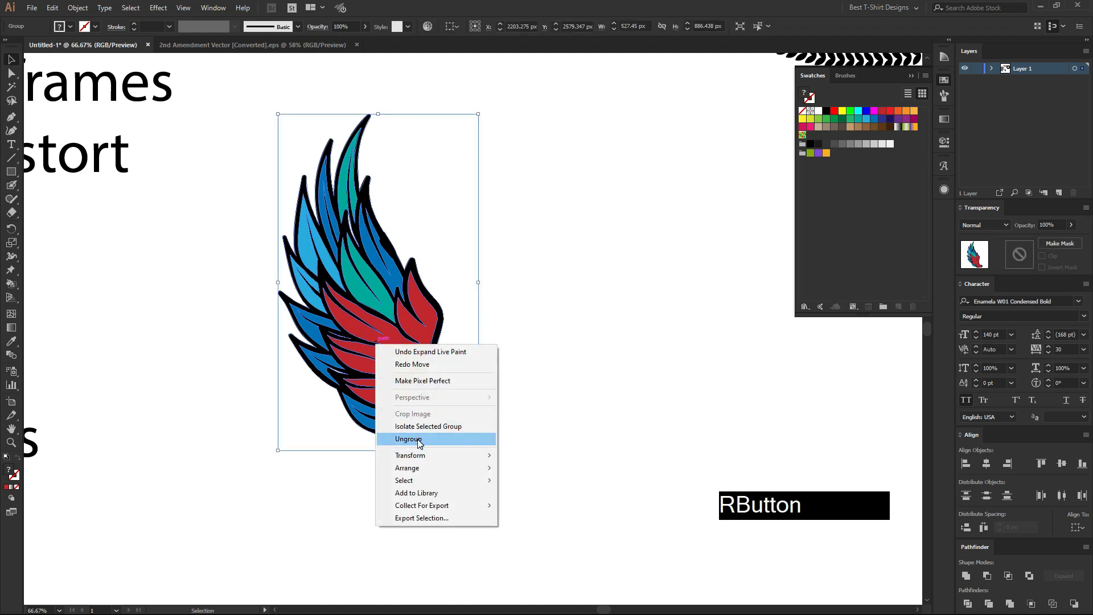
left_click(417, 438)
left_click(580, 354)
left_click(419, 388)
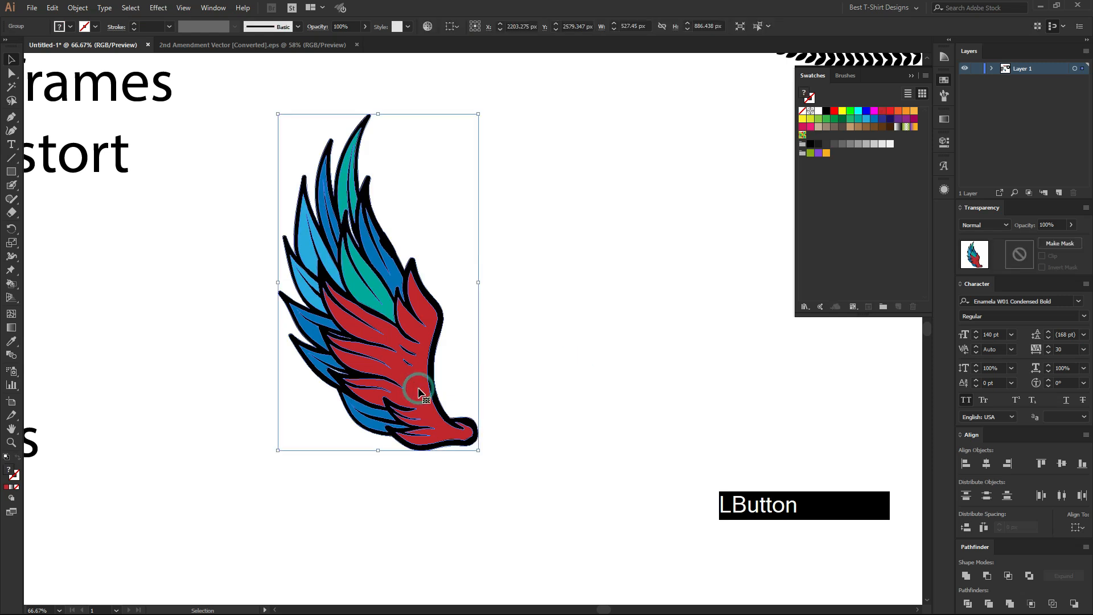
right_click(419, 391)
left_click(456, 483)
left_click(635, 338)
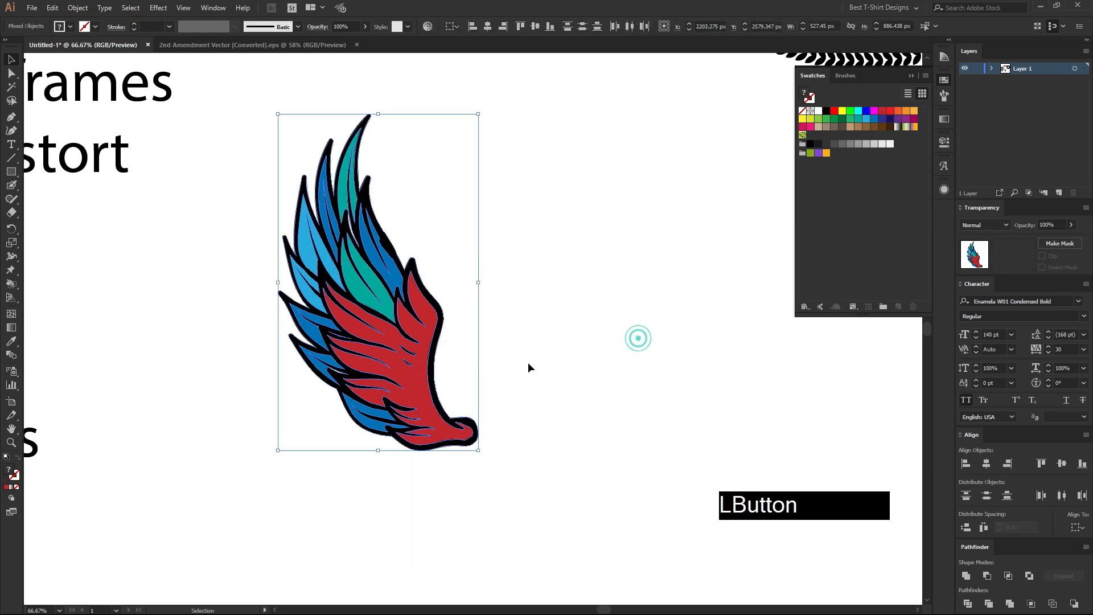
Check that the ungrouped wing pieces can be selected individually, including the dark blue feather and black outline, and deselect.
left_click(415, 380)
left_click(376, 262)
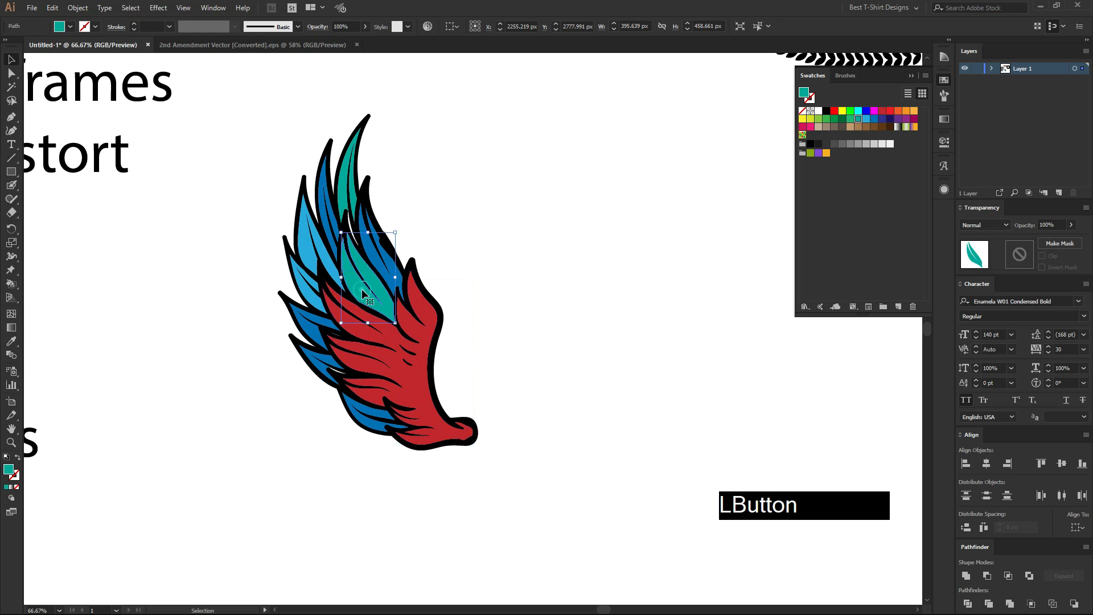
left_click(440, 317)
left_click(545, 319)
Select the middle teal feather and all similarly colored wing fills with the Magic Wand tool.
scroll(367, 336, "up", 1)
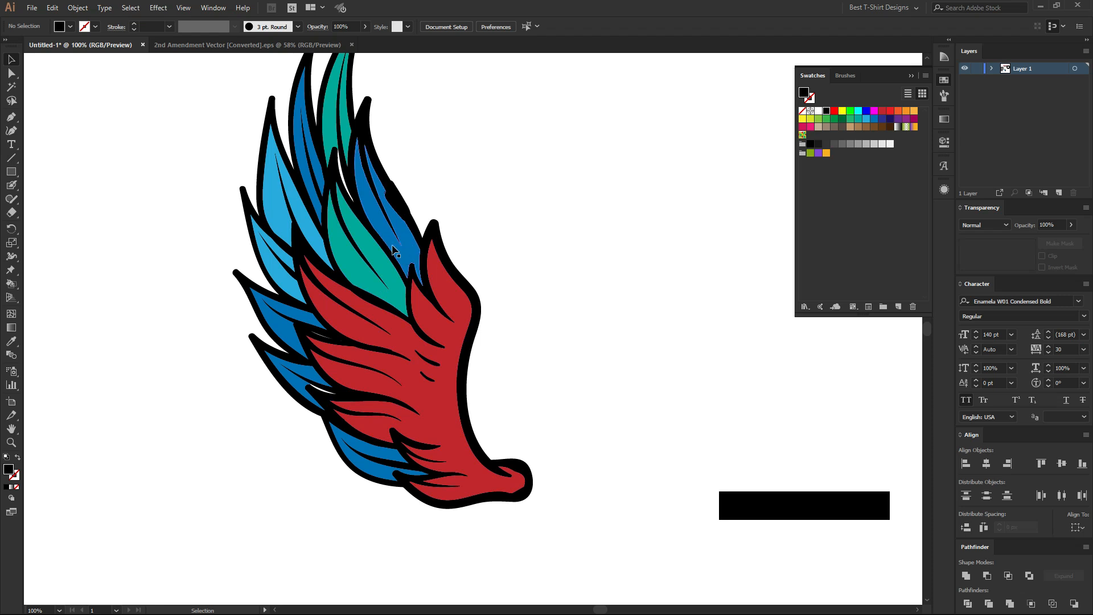
scroll(307, 299, "down", 1)
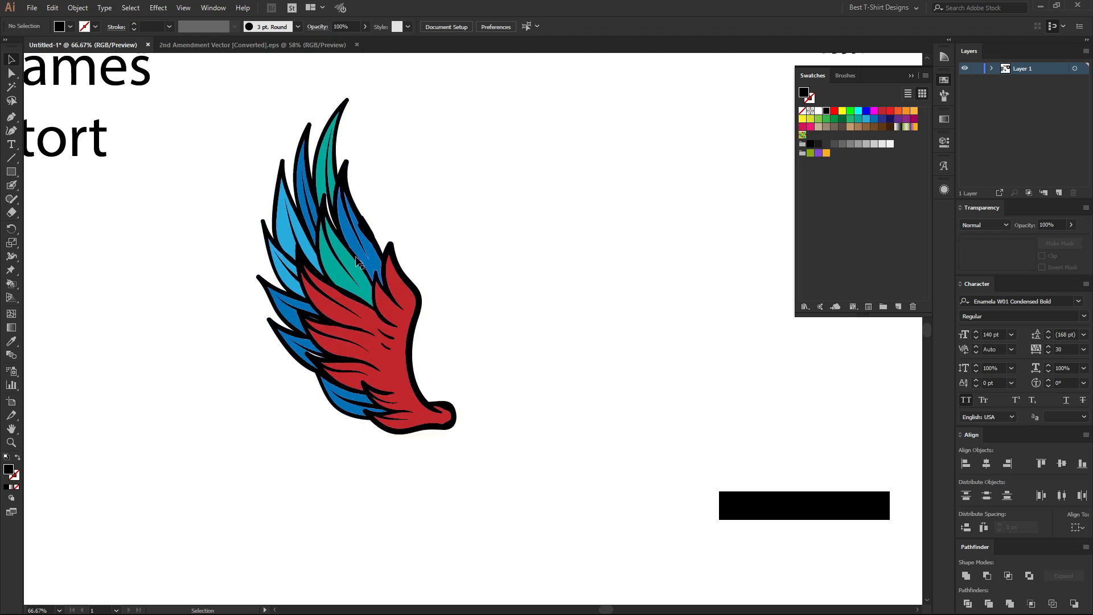
left_click(344, 277)
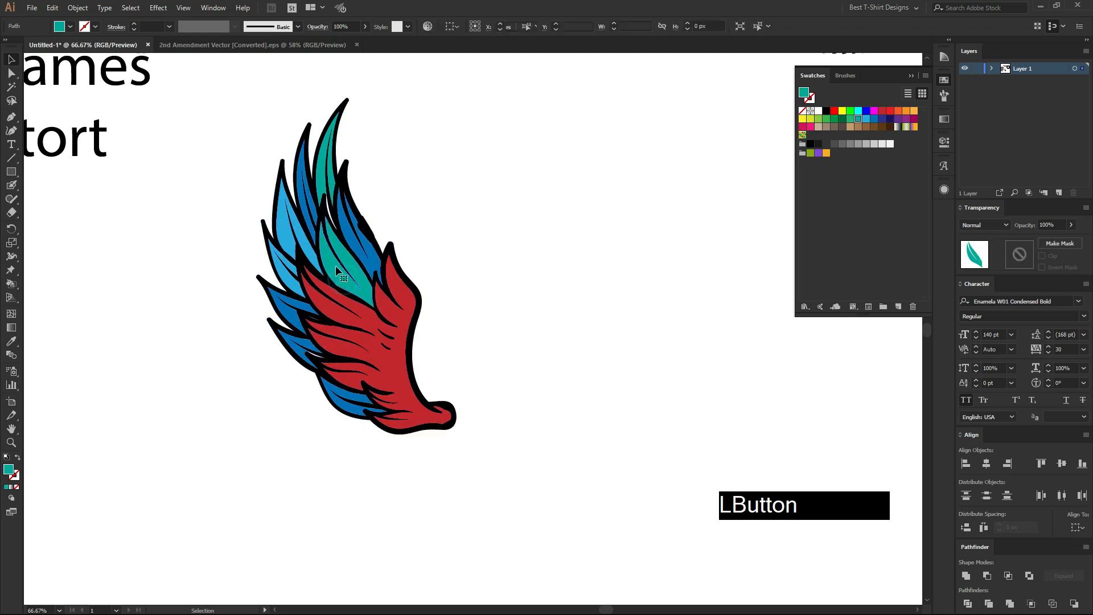
left_click(11, 86)
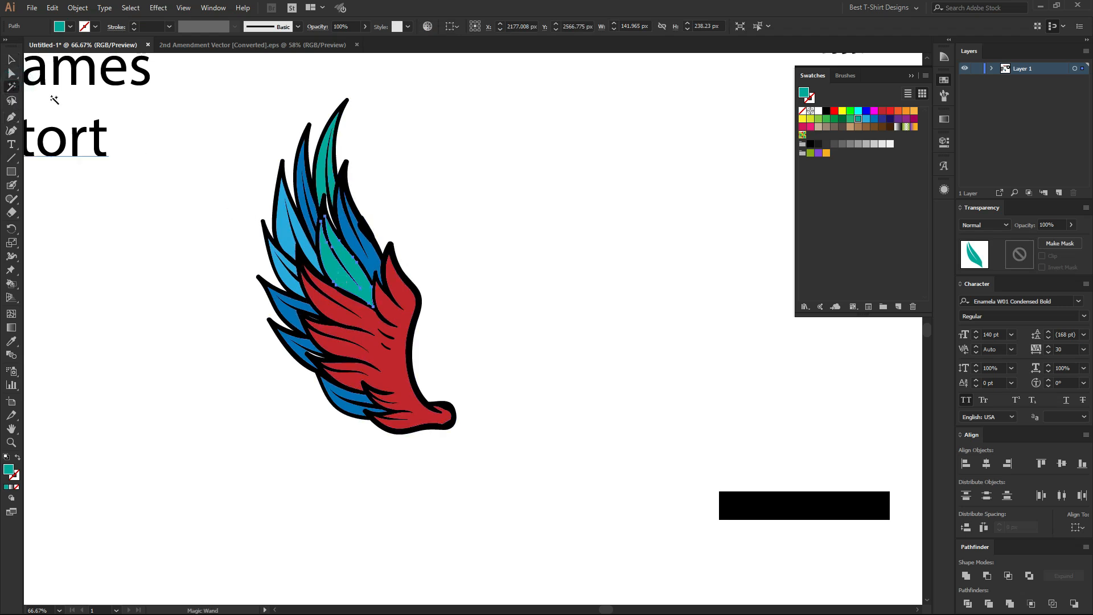
left_click(342, 273)
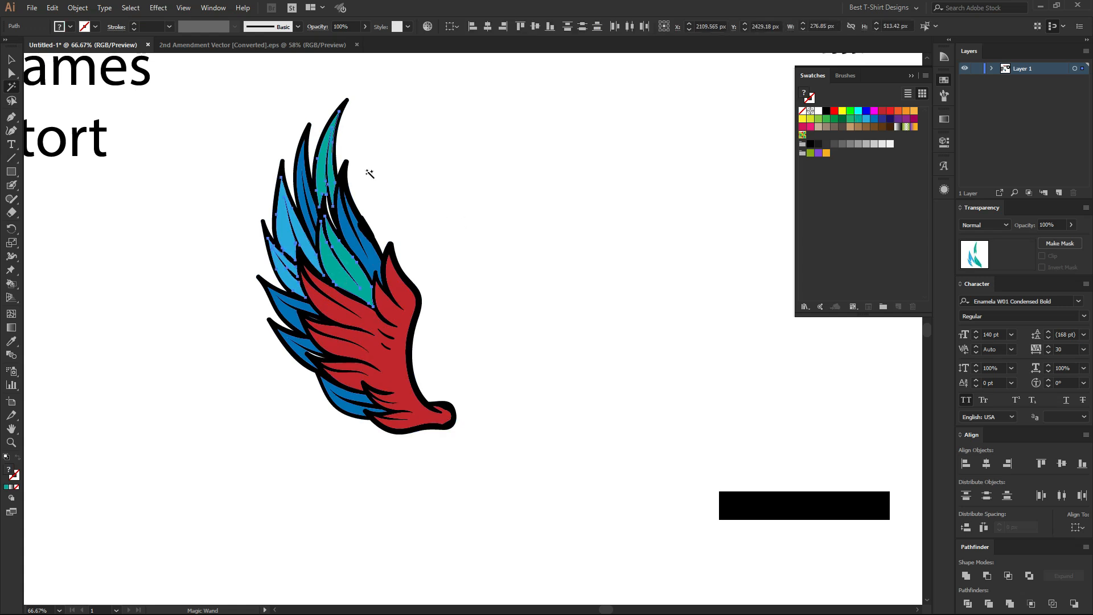
scroll(281, 127, "up", 2)
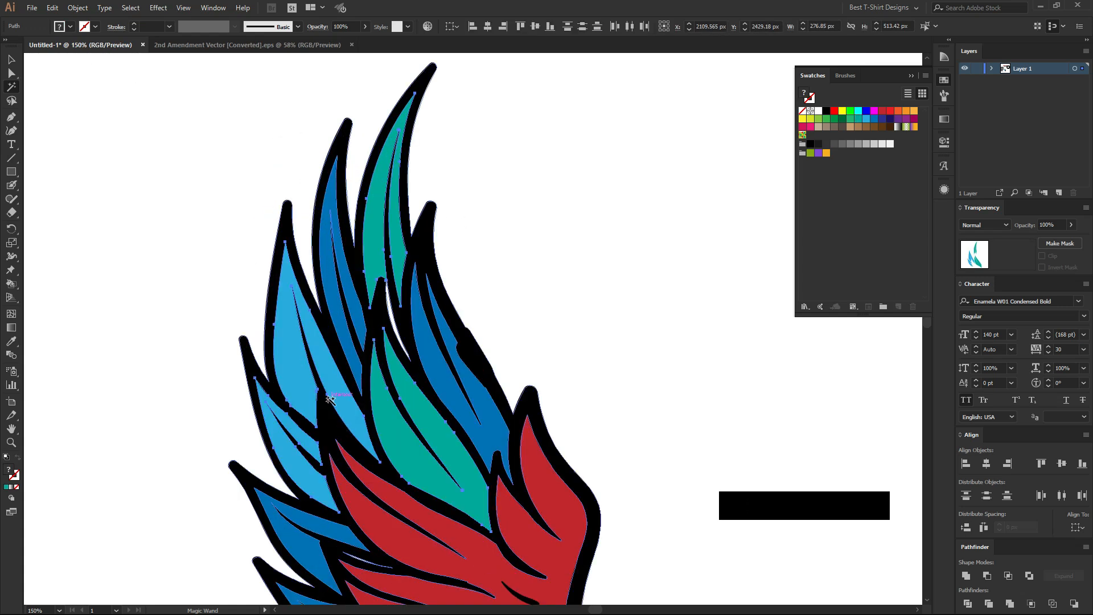
scroll(329, 398, "down", 1)
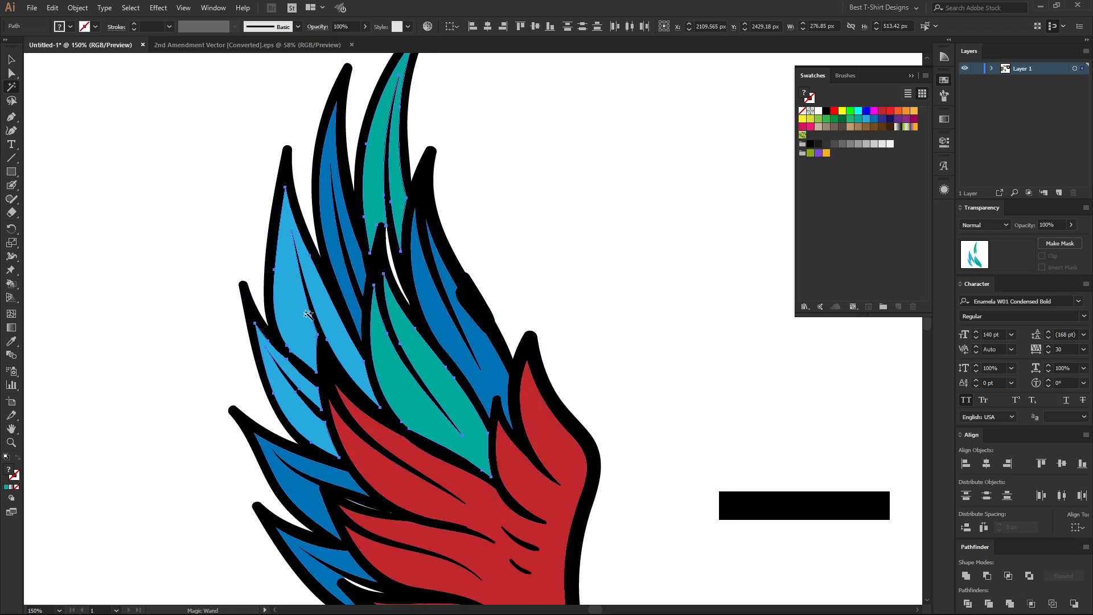
Try recoloring the Magic Wand selection orange, undo the change, and clear the selection.
left_click(898, 112)
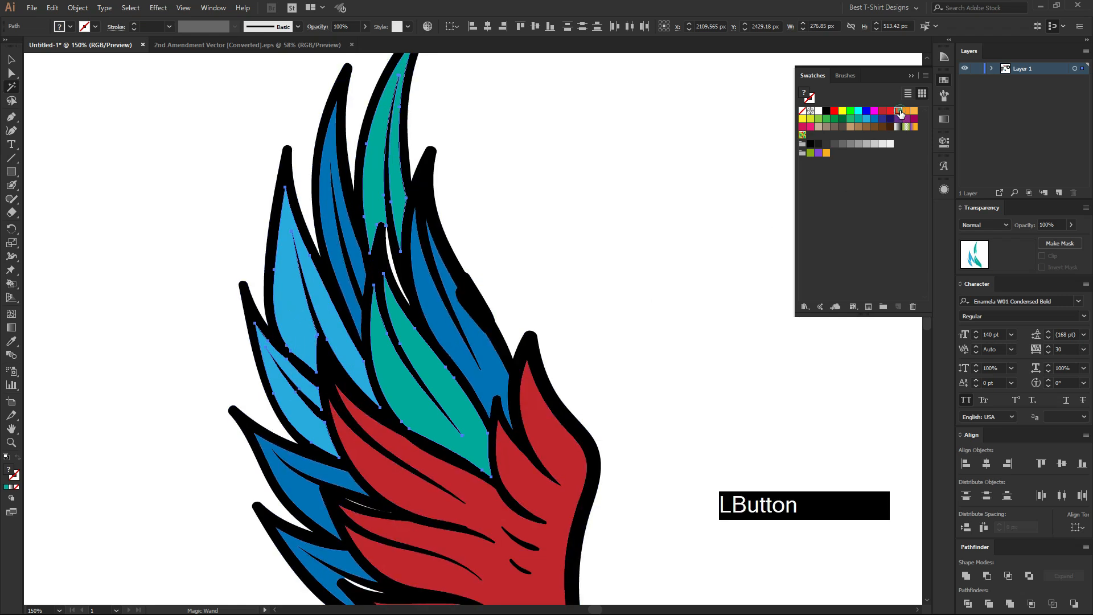
key("ctrl+z")
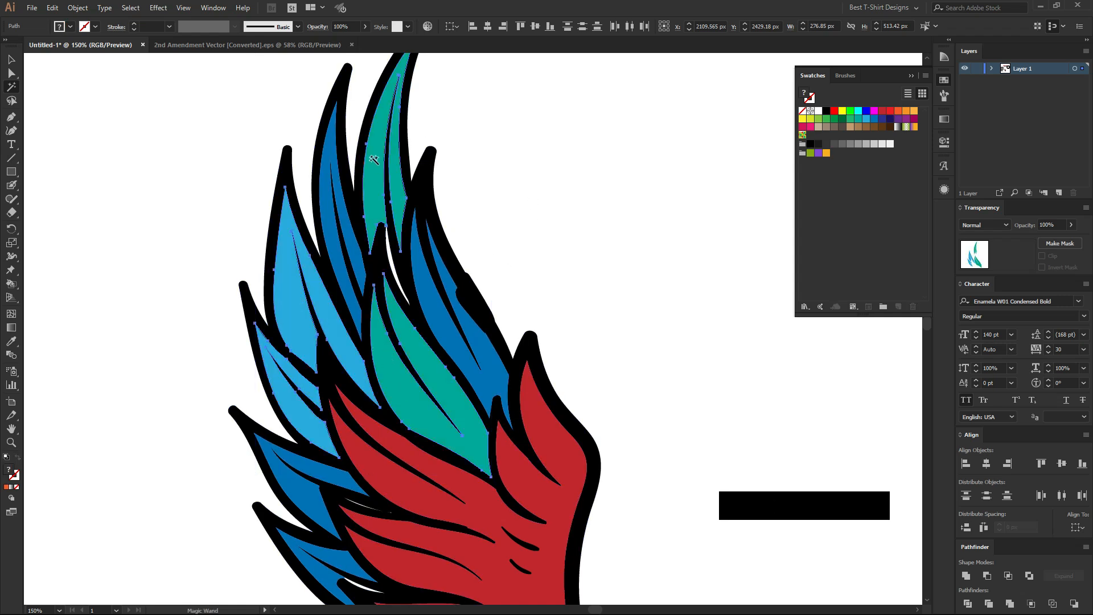
key("v")
left_click(525, 275)
scroll(431, 250, "down", 2, "alt")
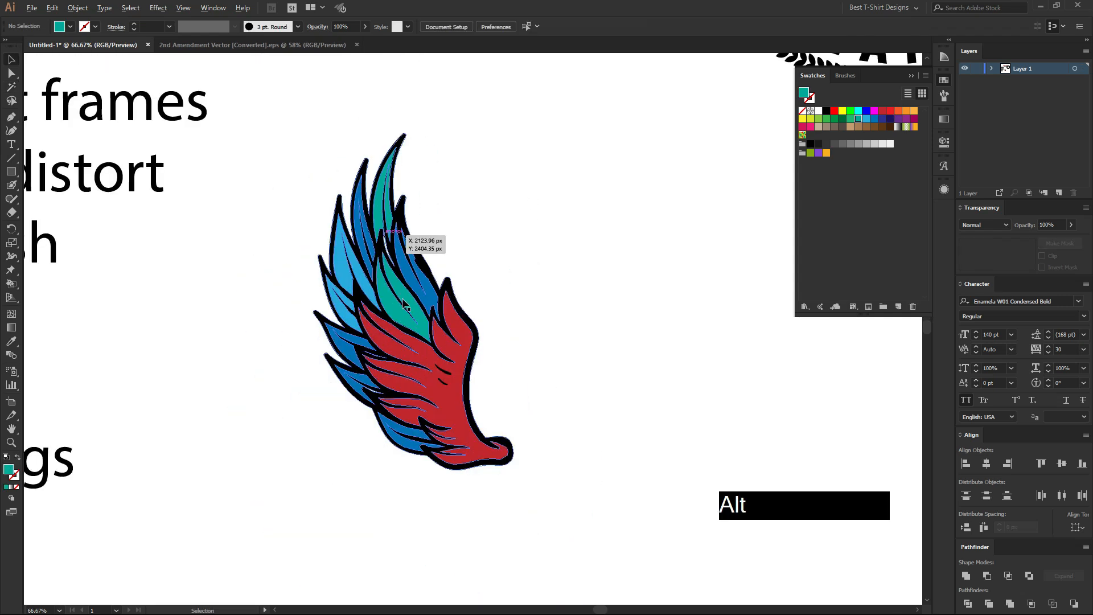
Select every object with the same fill color as the wing's middle teal feather.
left_click(409, 302)
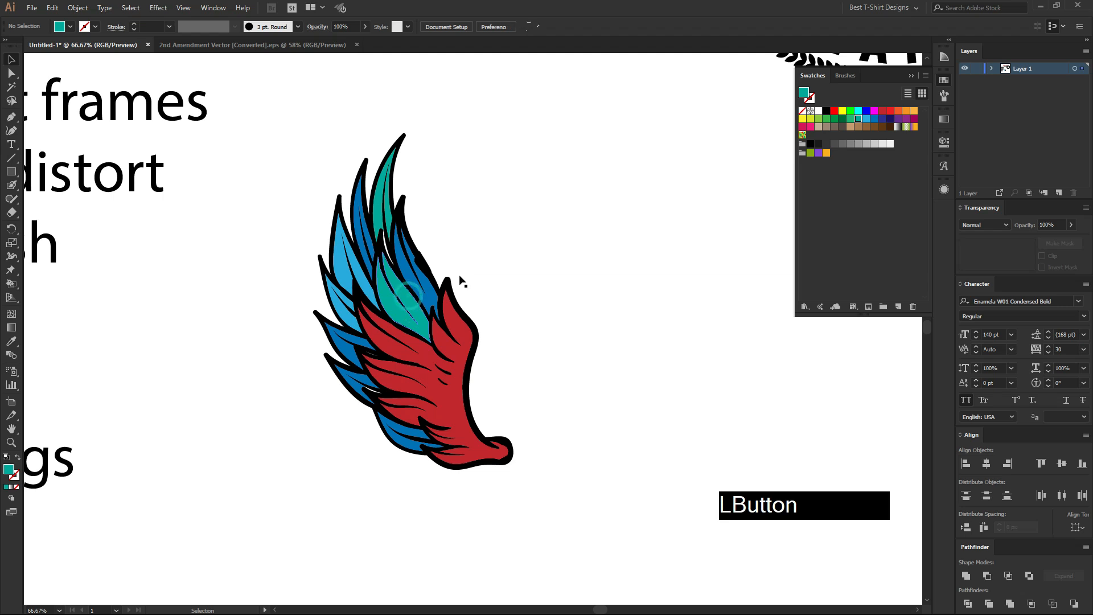
left_click(511, 282)
left_click(409, 309)
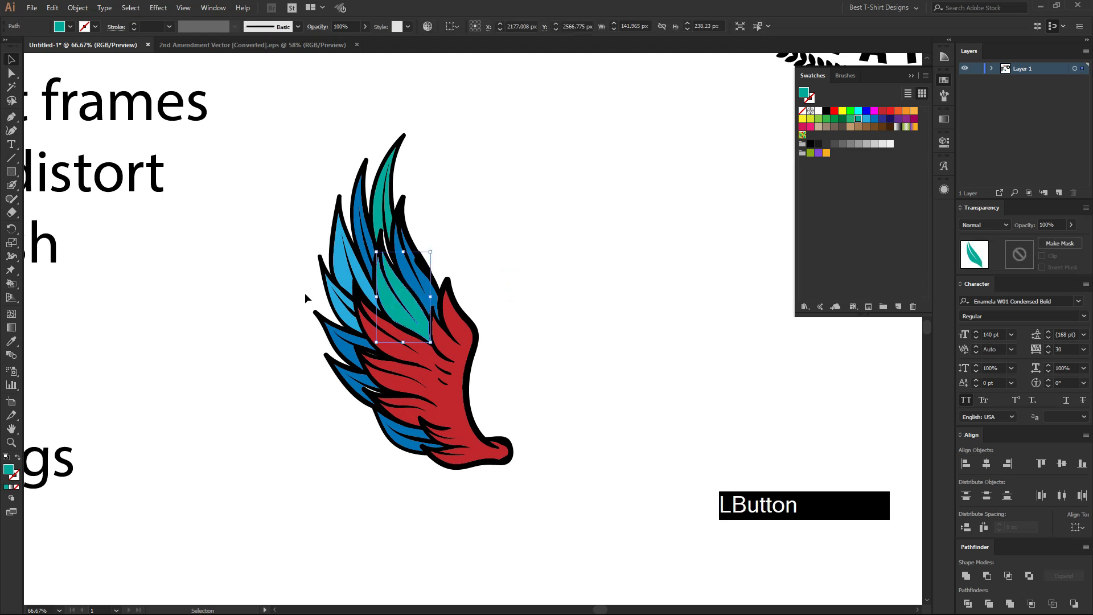
left_click(131, 8)
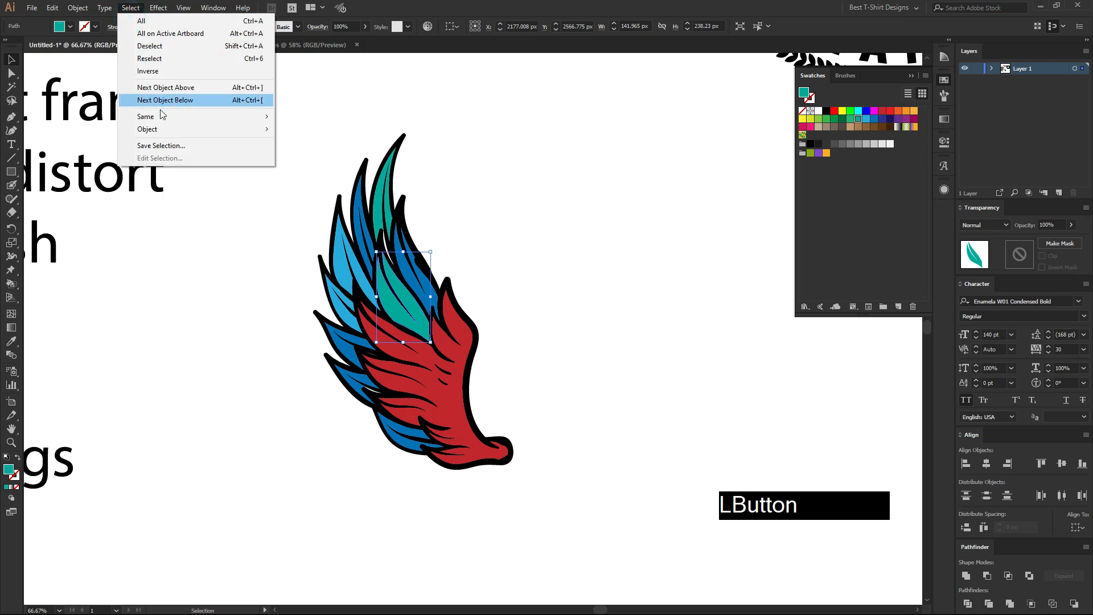
mouse_move(162, 118)
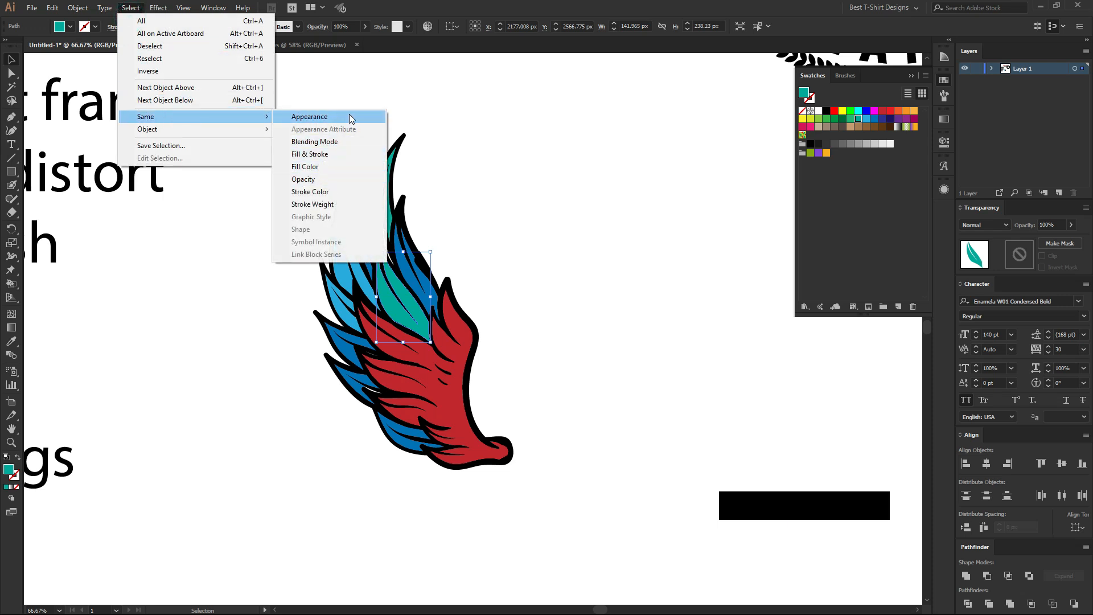
left_click(341, 166)
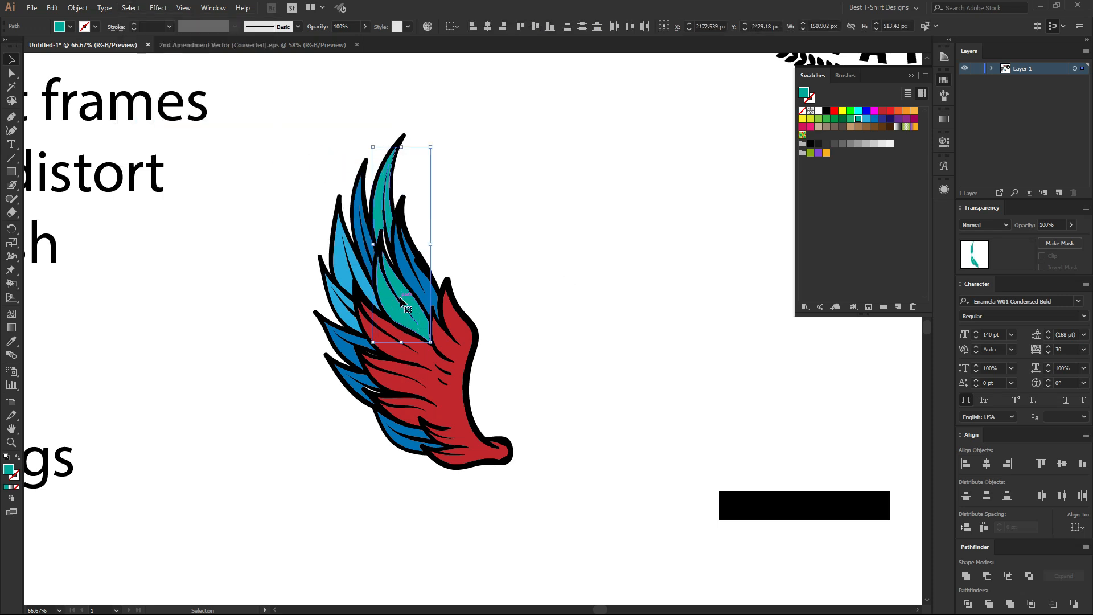
Recolor the selected teal feathers light orange and deselect them.
left_click(898, 110)
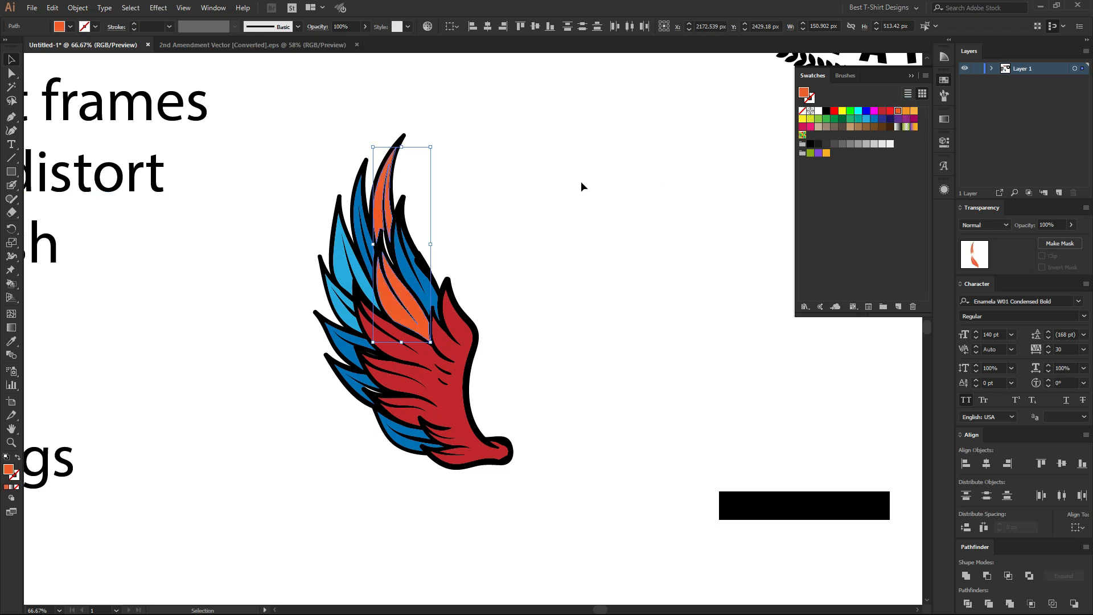
left_click(914, 111)
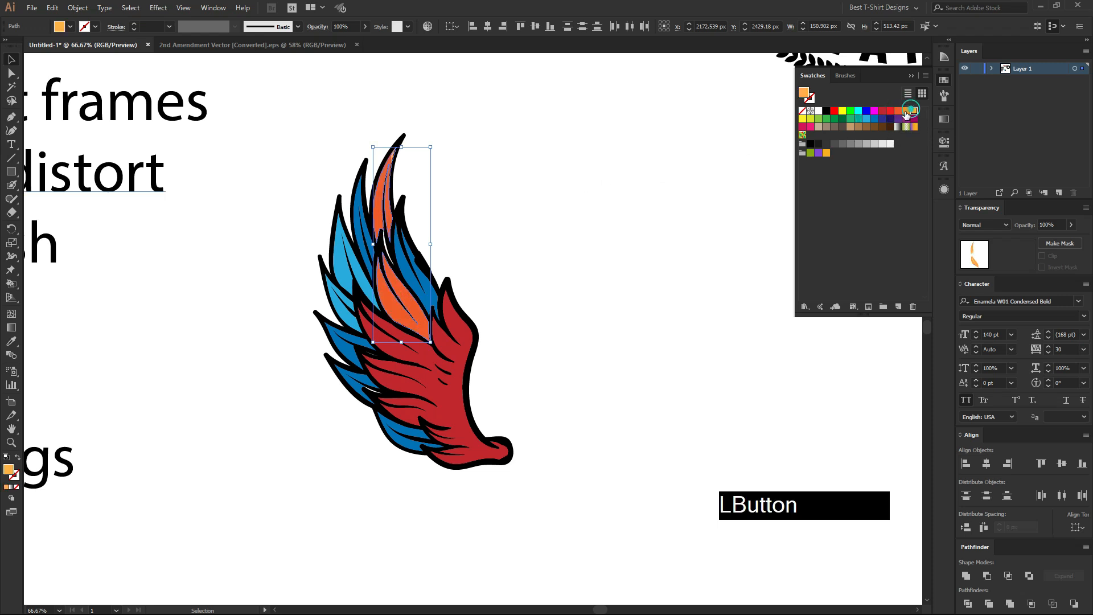
left_click(625, 244)
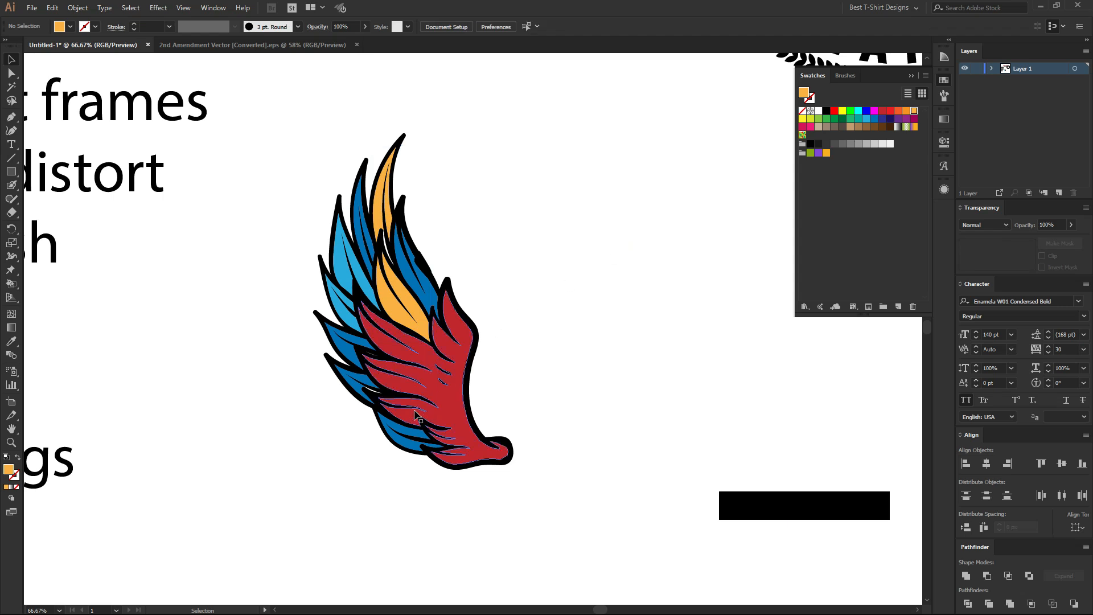
Set the opacity of the dark blue feather beside the wing's inner edge to 50%, and deselect it.
scroll(418, 416, "up", 1)
left_click(433, 242)
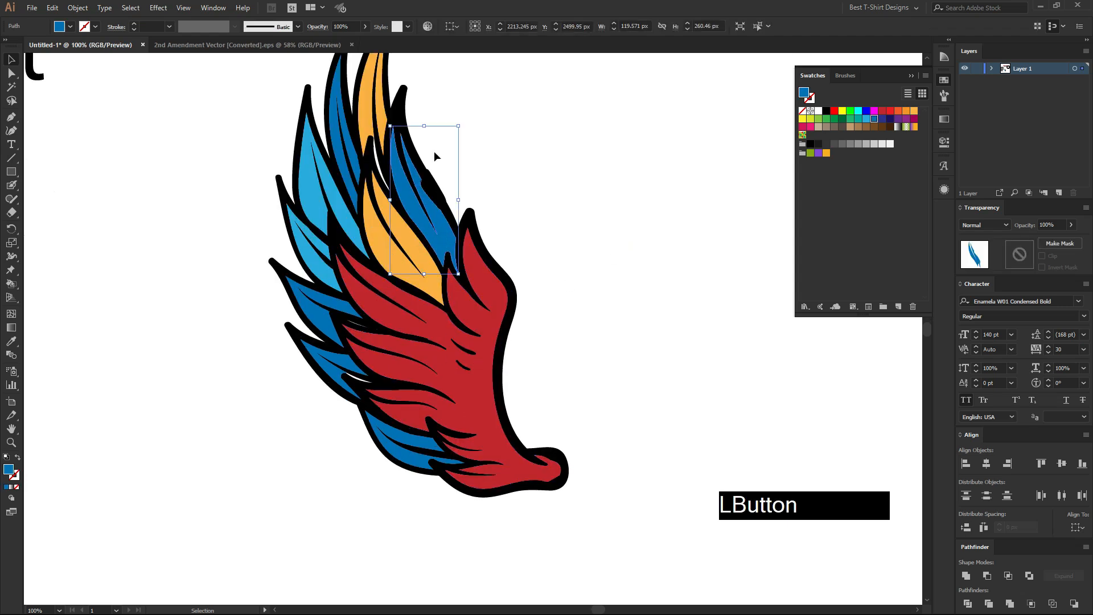
scroll(345, 24, "down", 3)
scroll(345, 23, "down", 2)
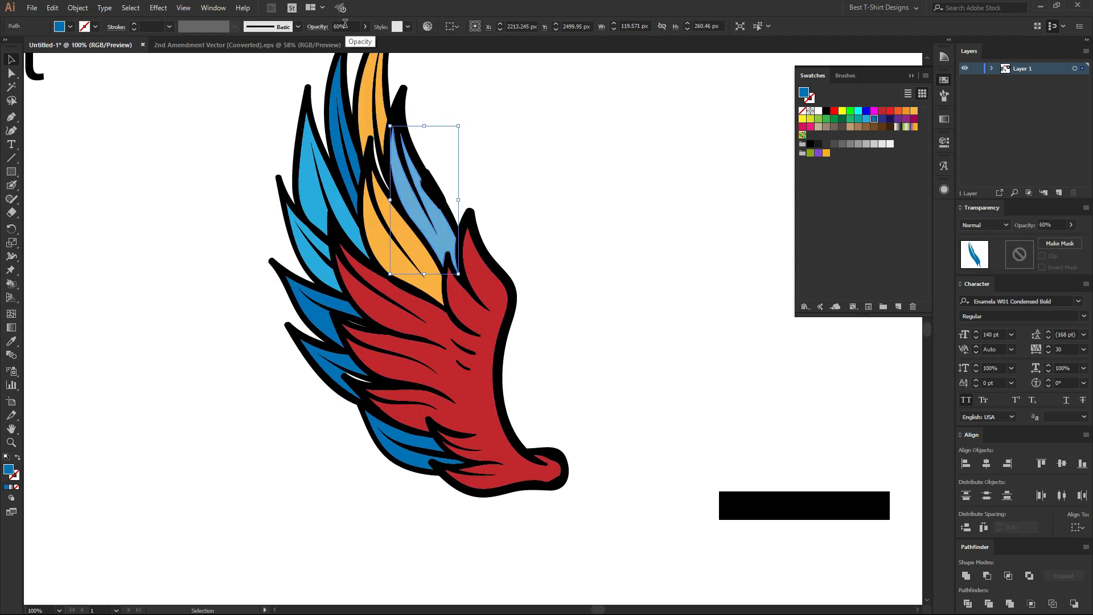
left_click(481, 138)
Set the opacity of the upper dark blue feather on the wing's outer edge to 50%, and deselect it.
left_click(316, 326)
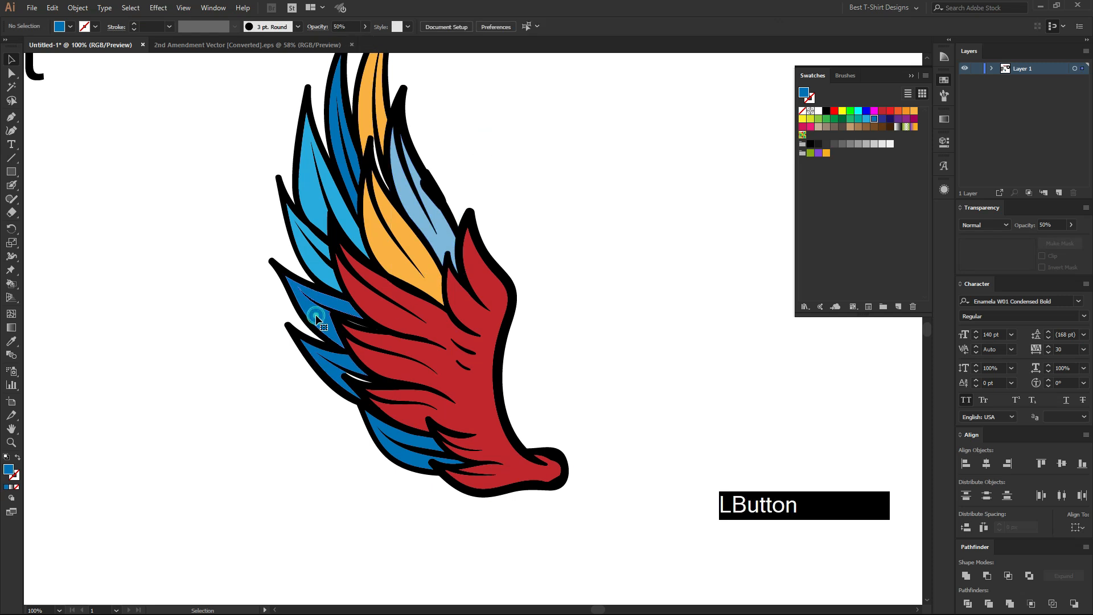
left_click(442, 224)
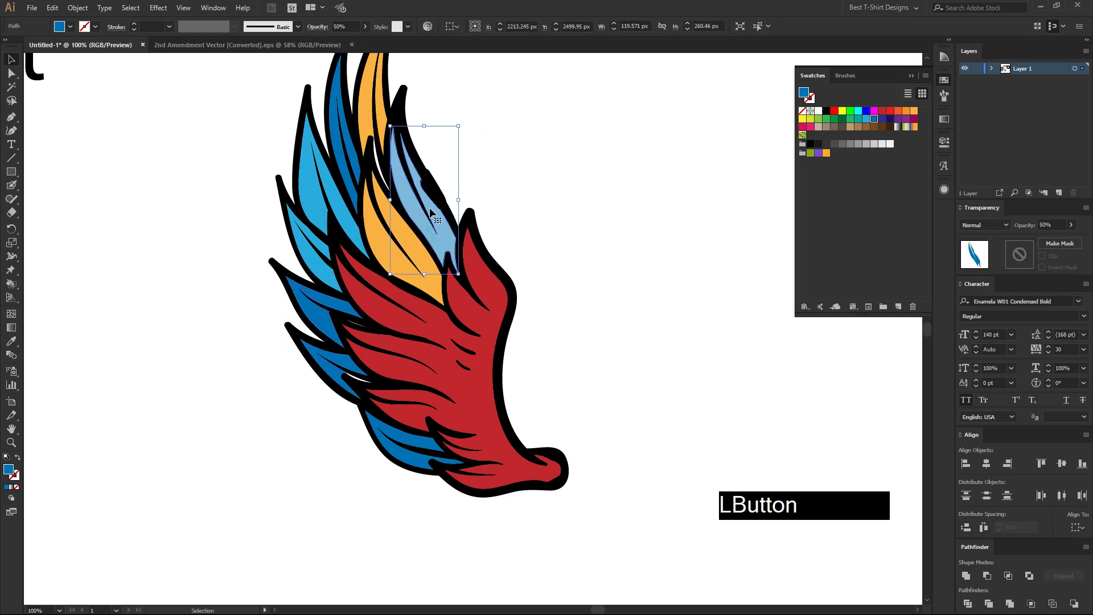
left_click(306, 312)
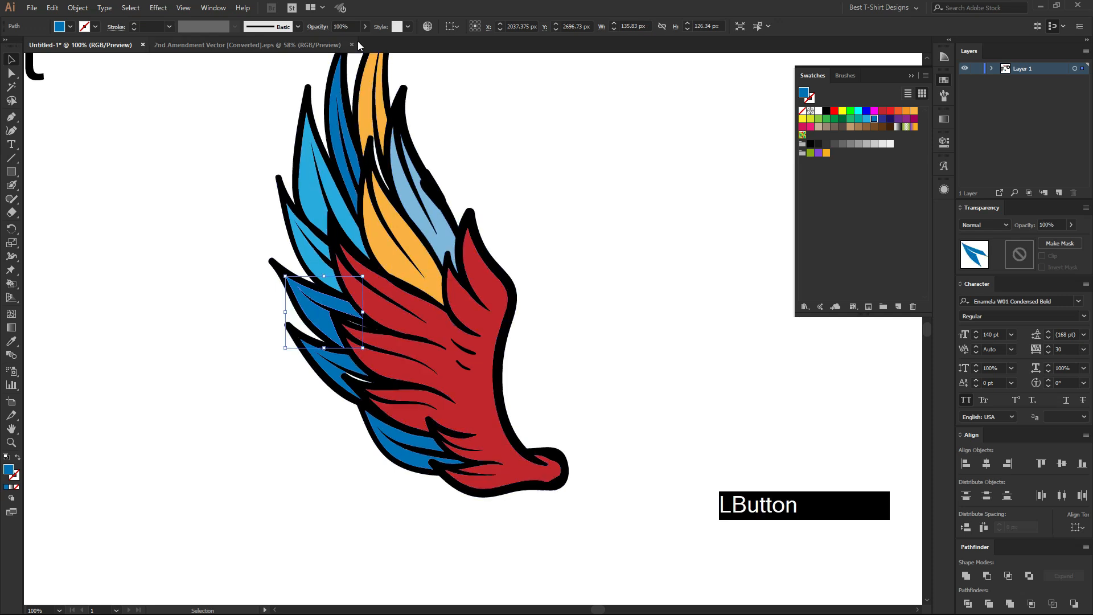
scroll(352, 23, "down", 4)
left_click(542, 144)
scroll(483, 186, "down", 1)
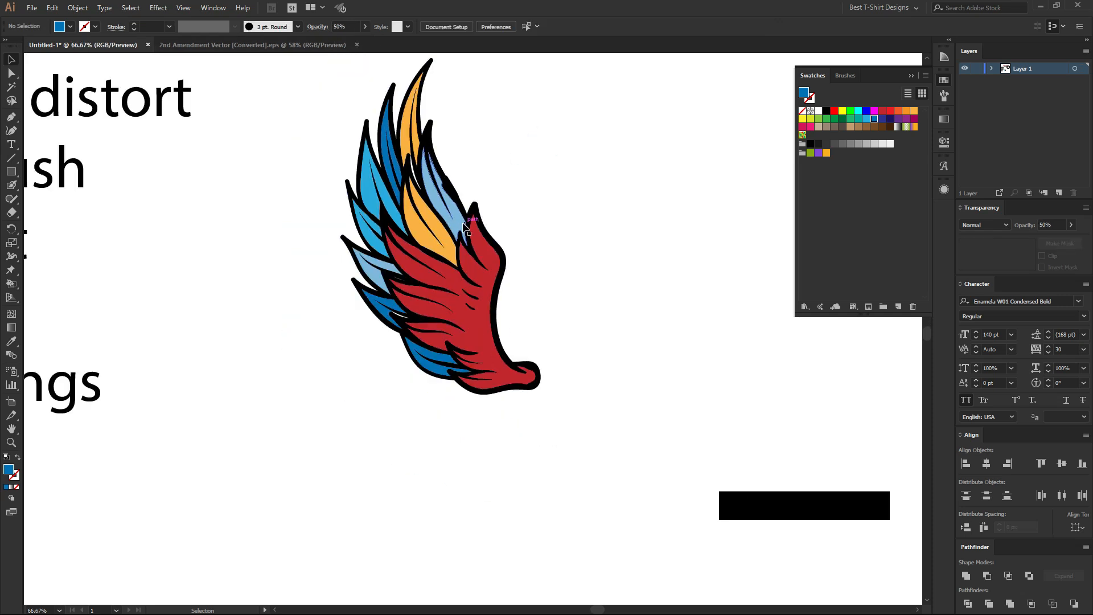
Use the Magic Wand tool on a semi-transparent blue feather to select the wing's similar blue fills, and clear the selection.
left_click(457, 221)
left_click(221, 188)
left_click(11, 87)
left_click(456, 222)
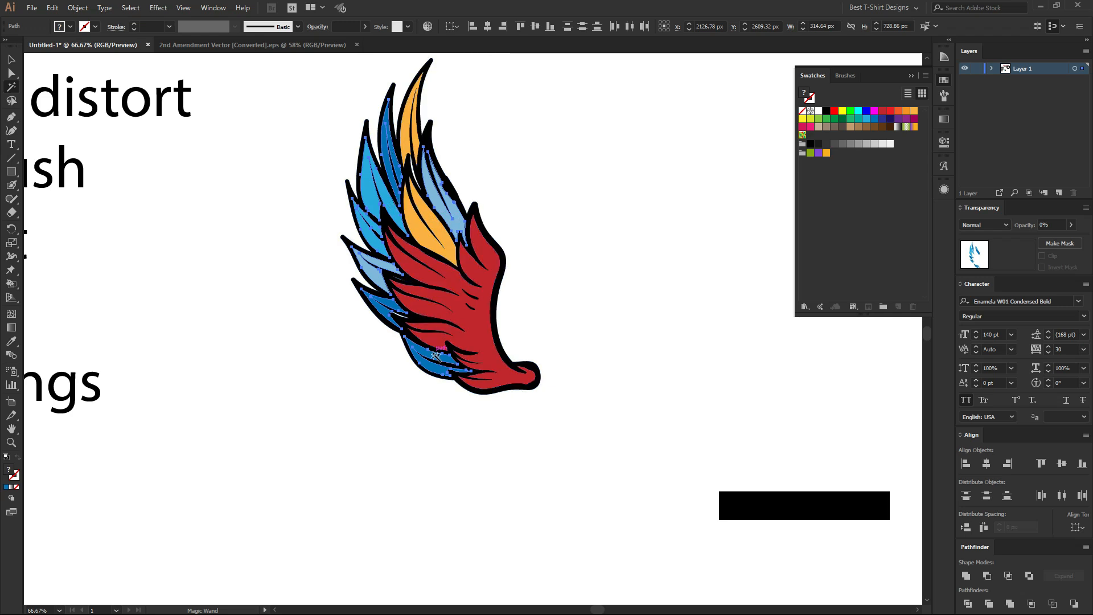
key("v")
left_click(538, 175)
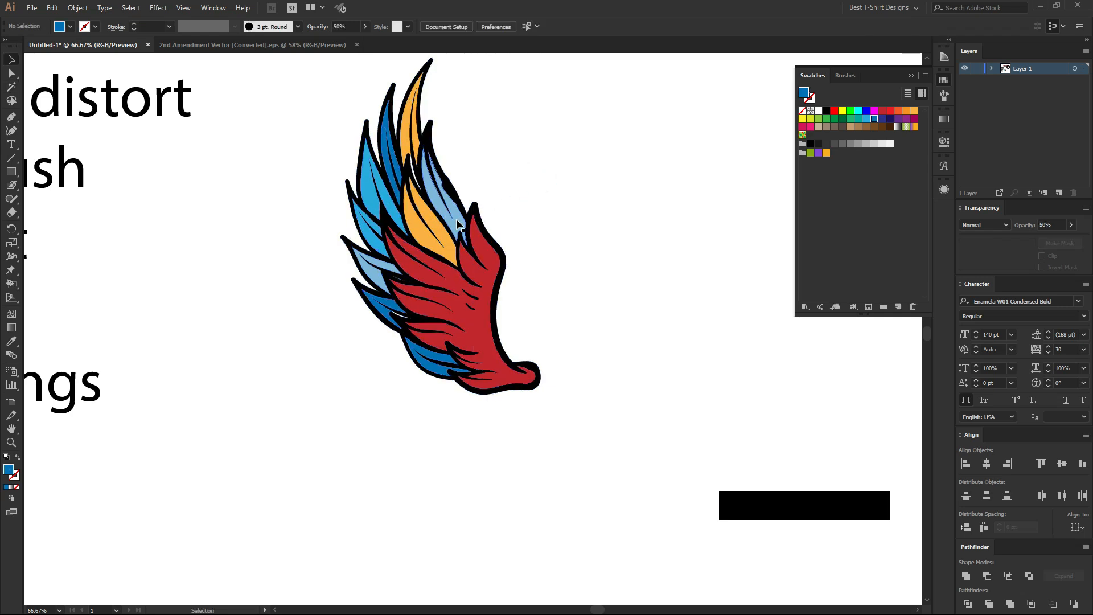
scroll(463, 135, "up", 1, "alt")
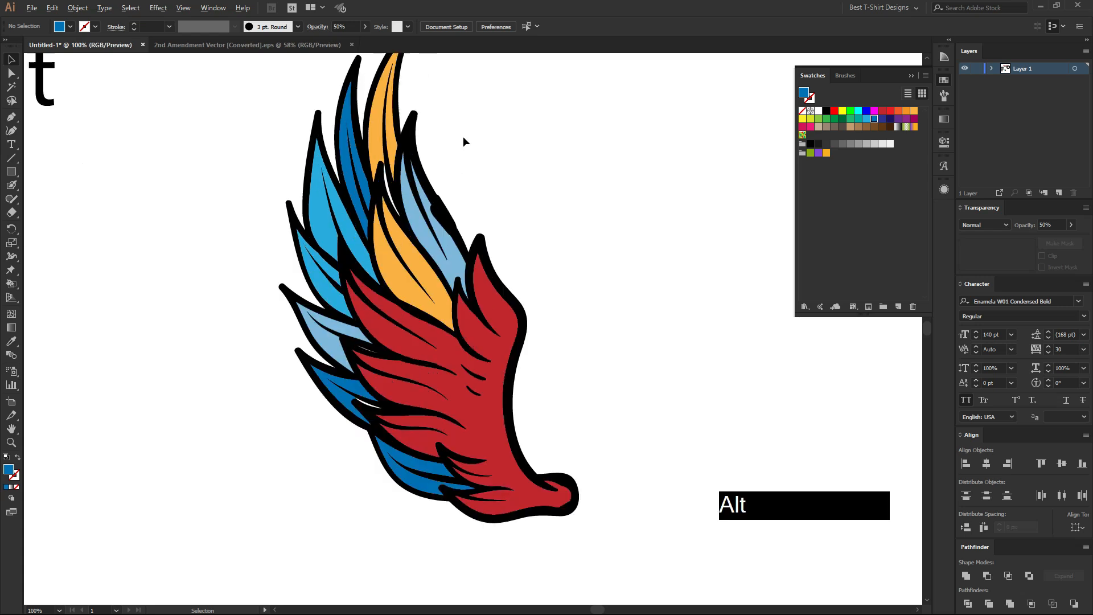
Select all wing feathers with the same opacity as the semi-transparent blue inner feather, recolor them green, and deselect them.
left_click(456, 257)
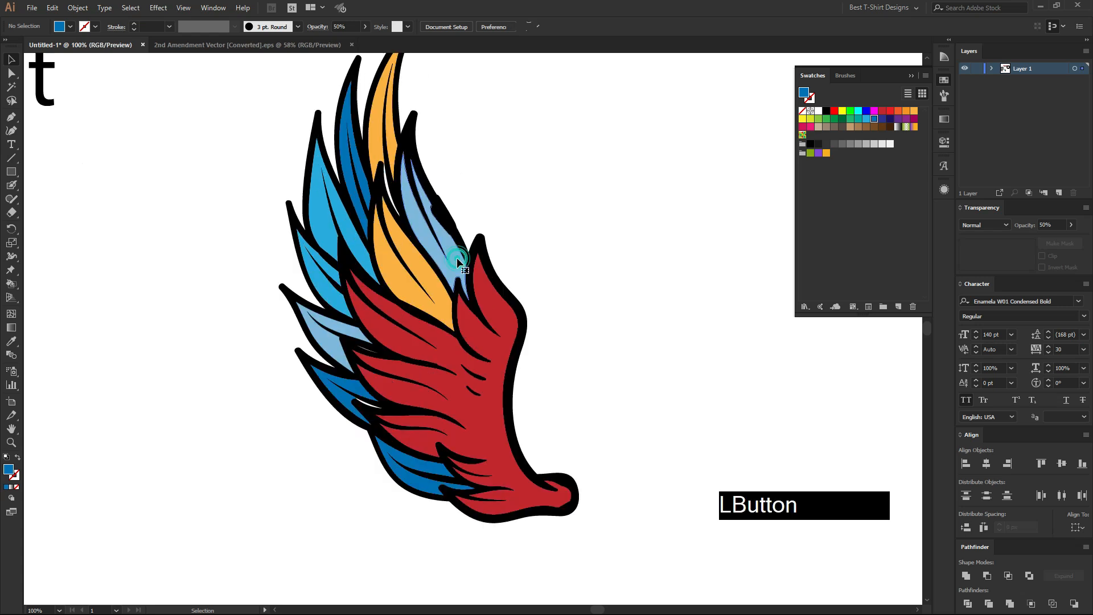
left_click(131, 8)
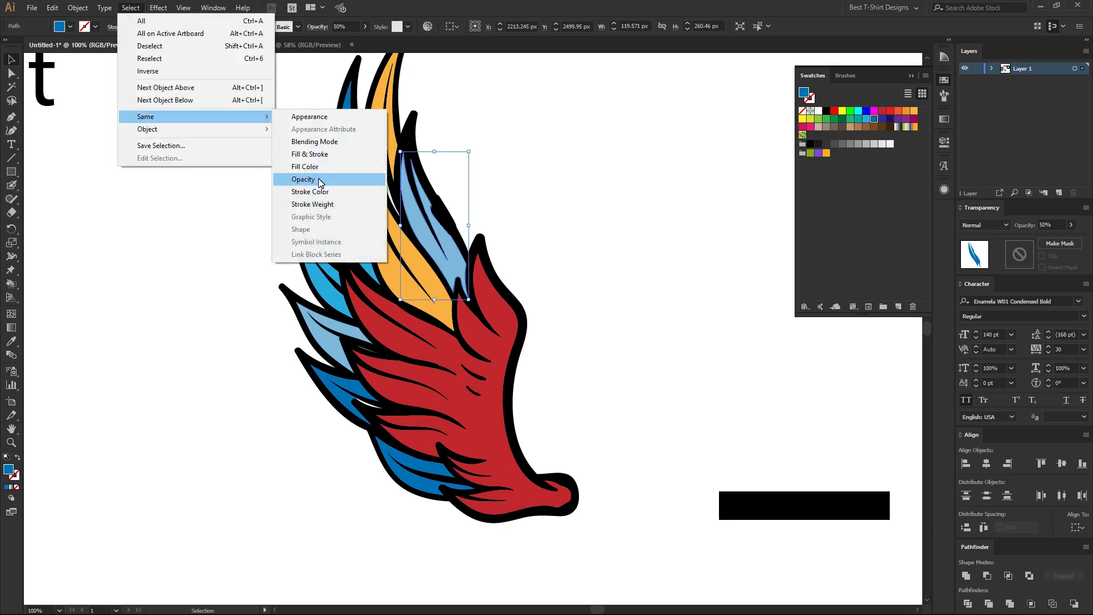
left_click(319, 180)
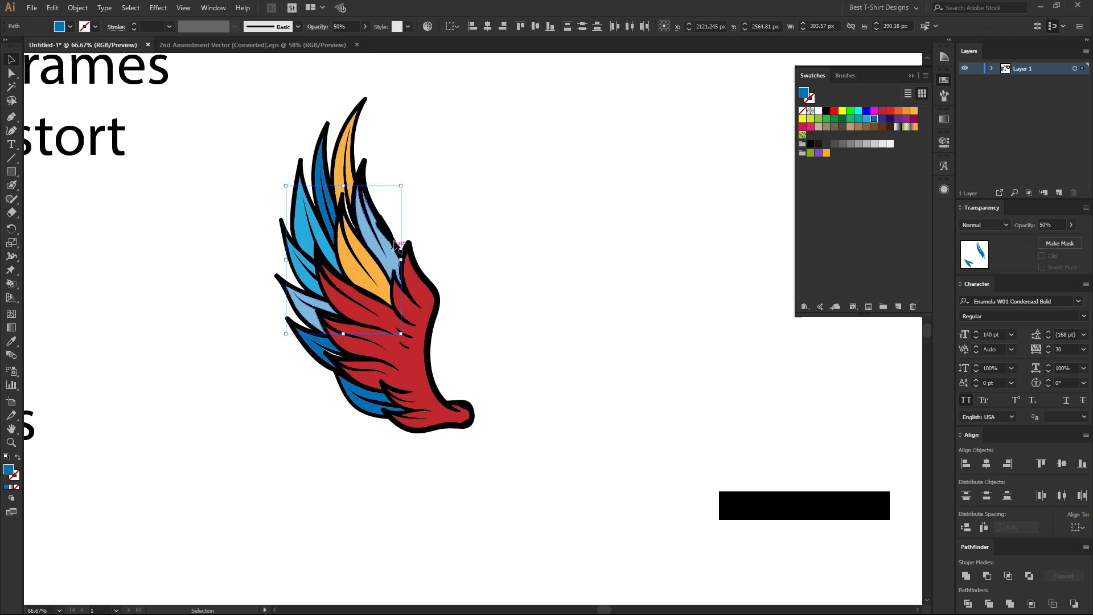
left_click(826, 119)
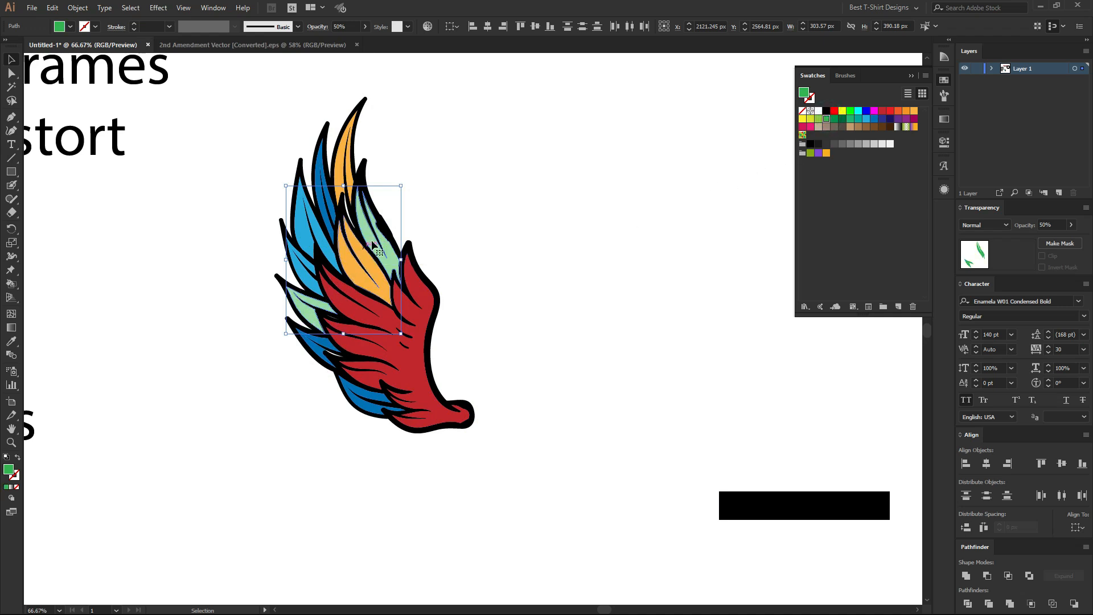
left_click(456, 219)
Move the whole wing beneath the circular "TYPE ON A PATH TOOL" badge, and deselect it.
key("alt")
scroll(545, 266, "down", 3)
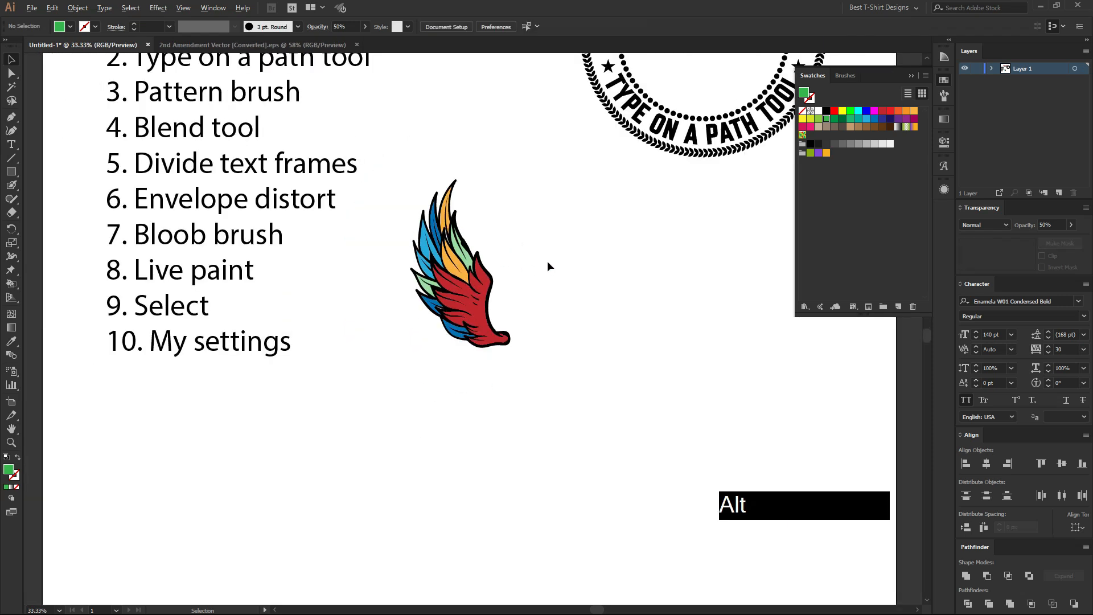
left_click(548, 261)
left_click_drag(422, 251, 561, 428)
left_click_drag(461, 344, 655, 355)
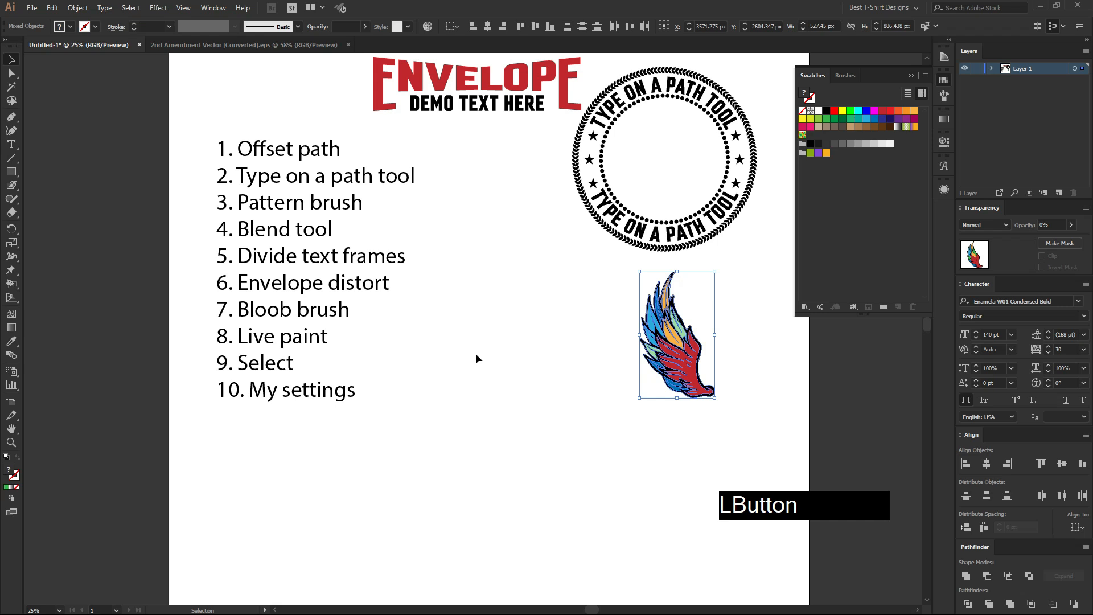
left_click(476, 353)
left_click(396, 467)
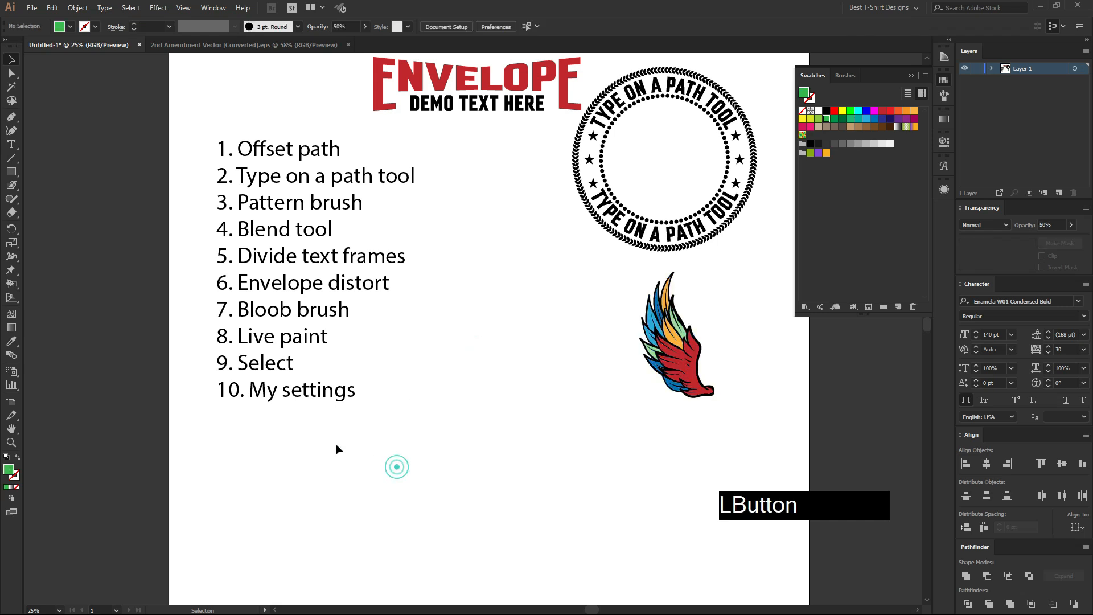
Enlarge the "10. My settings" line proportionally to nearly twice its size, and deselect it.
left_click(269, 394)
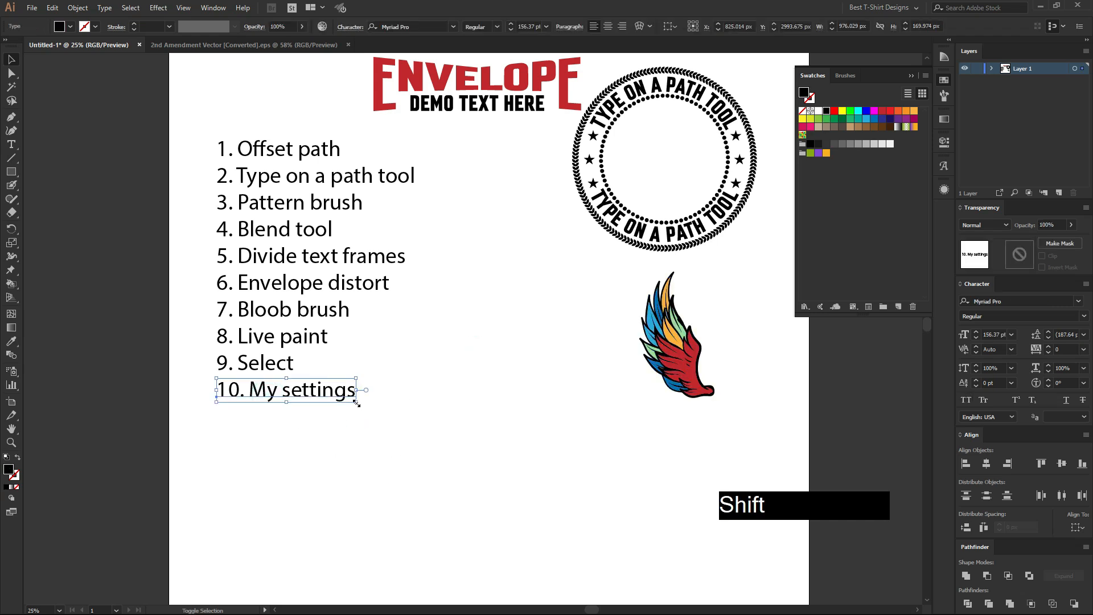
left_click_drag(361, 408, 480, 444)
left_click(431, 481)
scroll(431, 480, "up", 1)
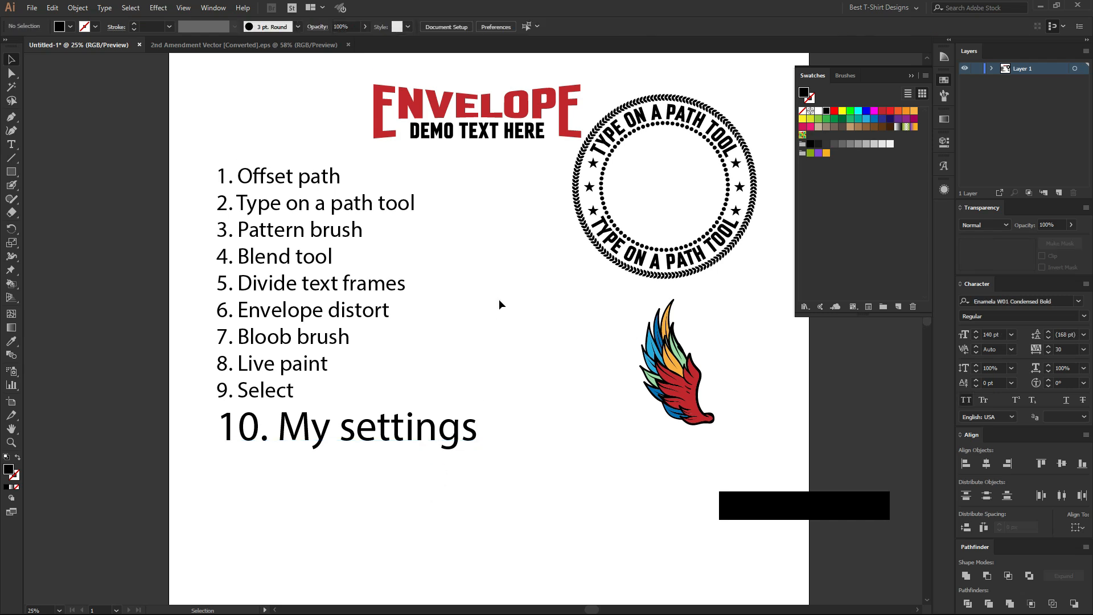
left_click_drag(190, 153, 548, 503)
left_click(523, 371)
left_click_drag(197, 156, 527, 467)
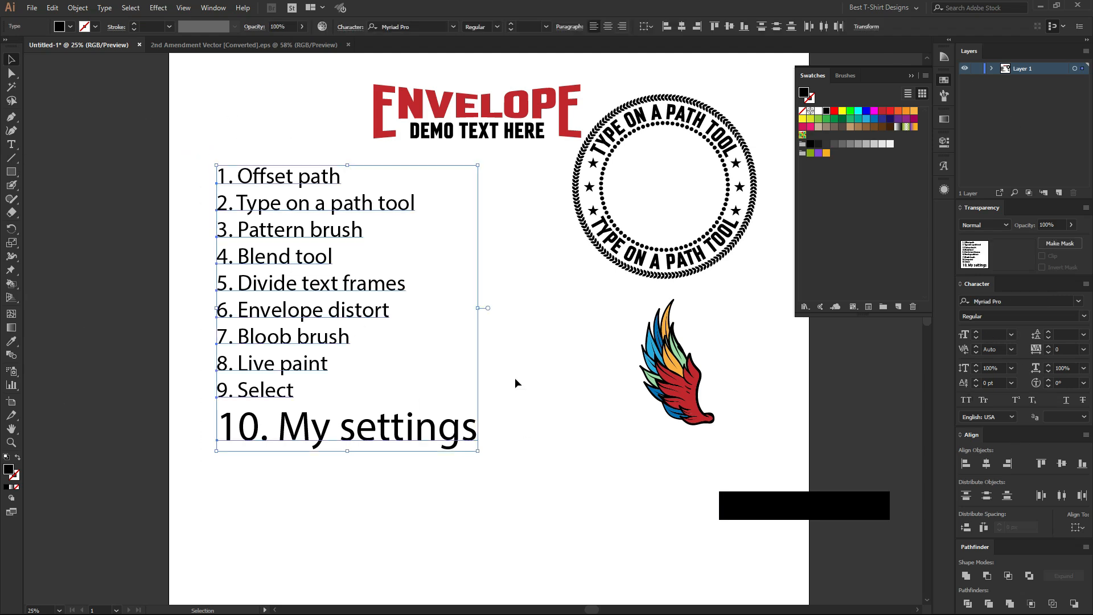
left_click(504, 343)
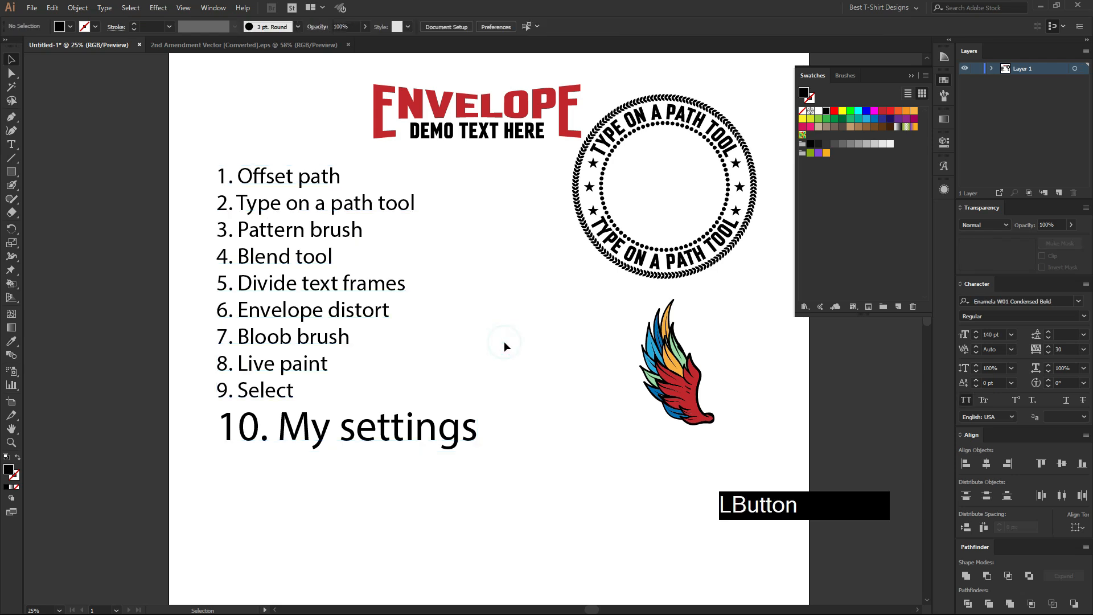
left_click_drag(181, 150, 537, 478)
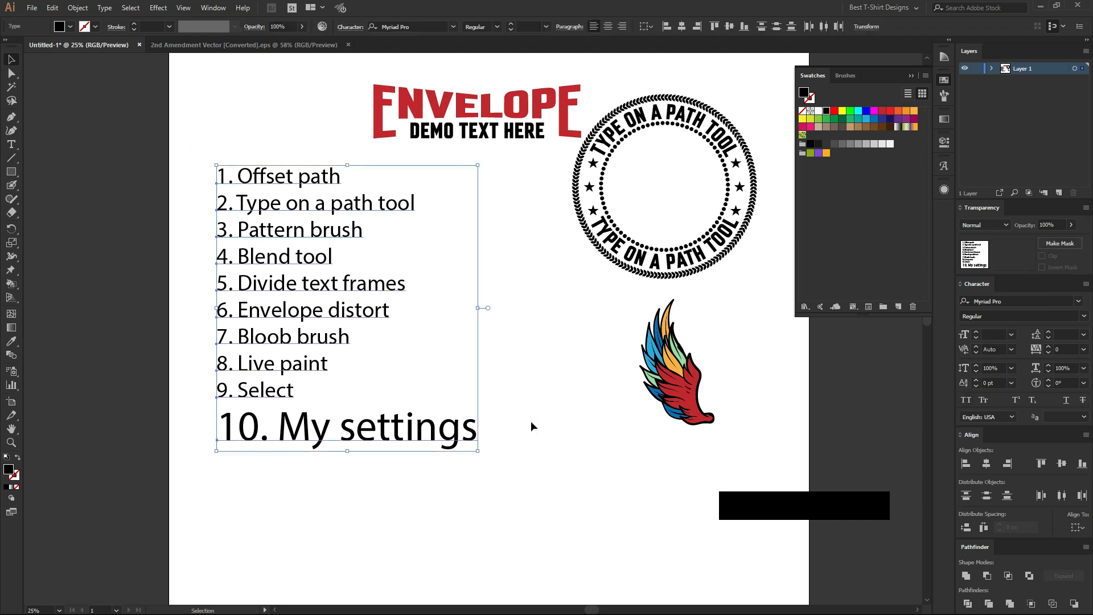
left_click(531, 422)
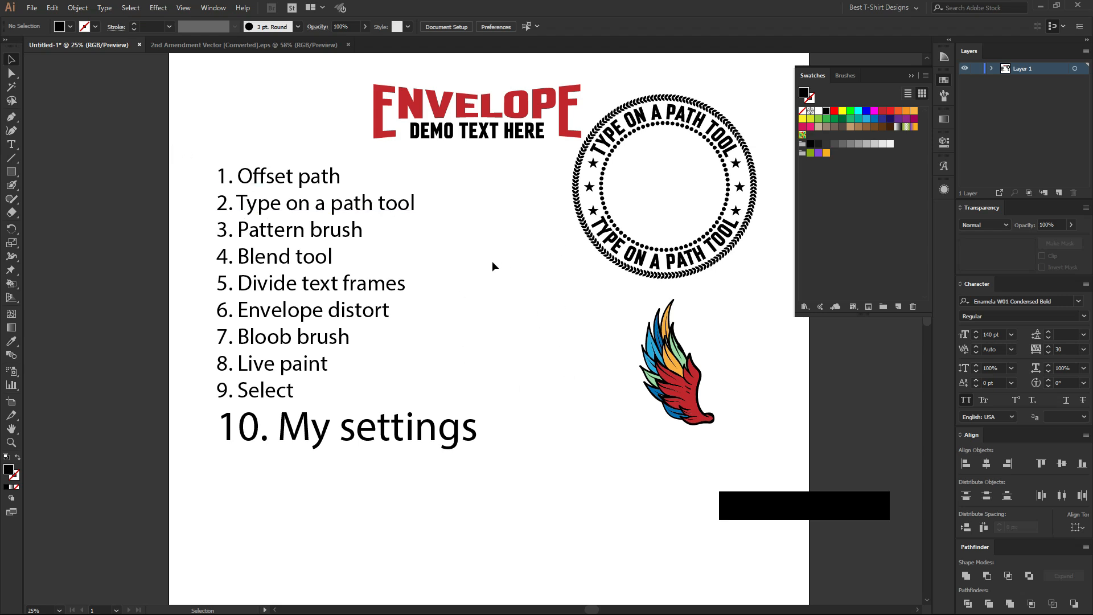
left_click_drag(196, 154, 558, 484)
left_click(543, 450)
left_click(376, 430)
left_click(375, 427)
left_click(497, 353)
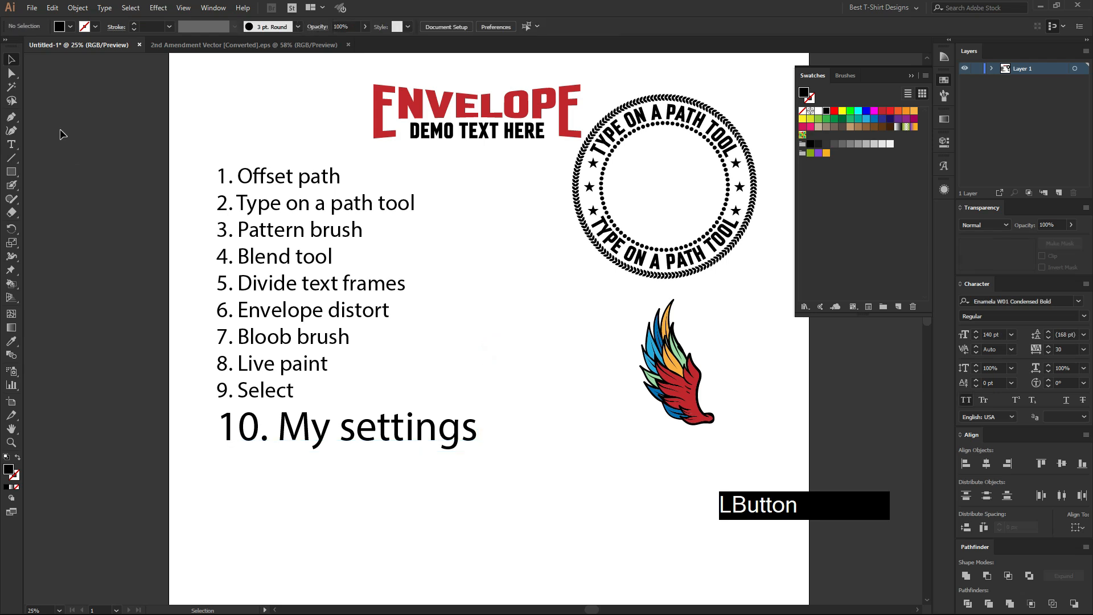
Open the Export Settings dialog for My Settings, and cancel it without saving a file.
left_click(53, 7)
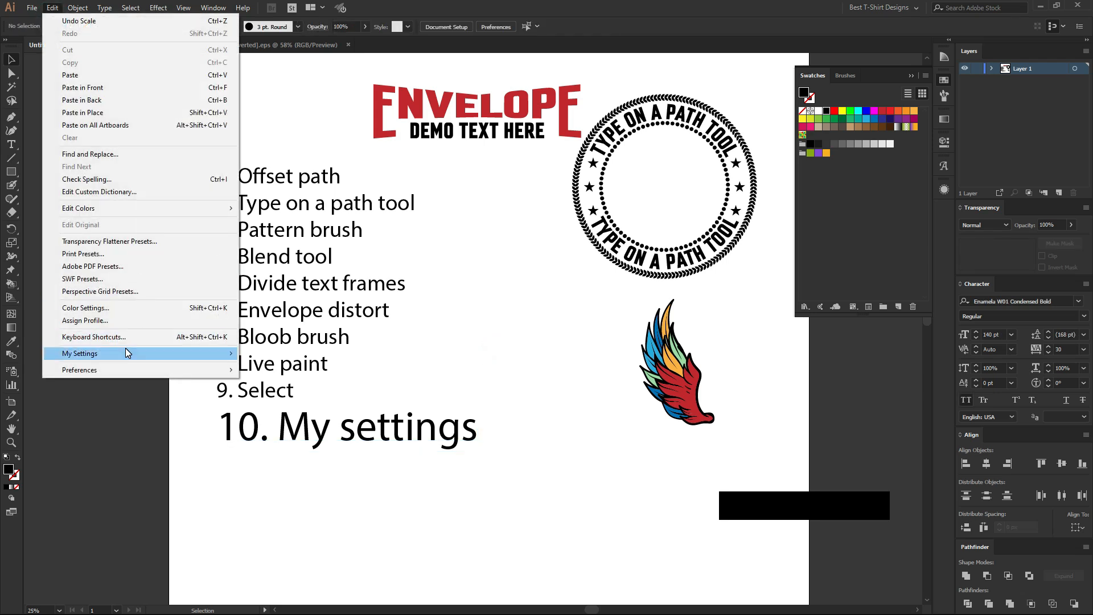
mouse_move(174, 357)
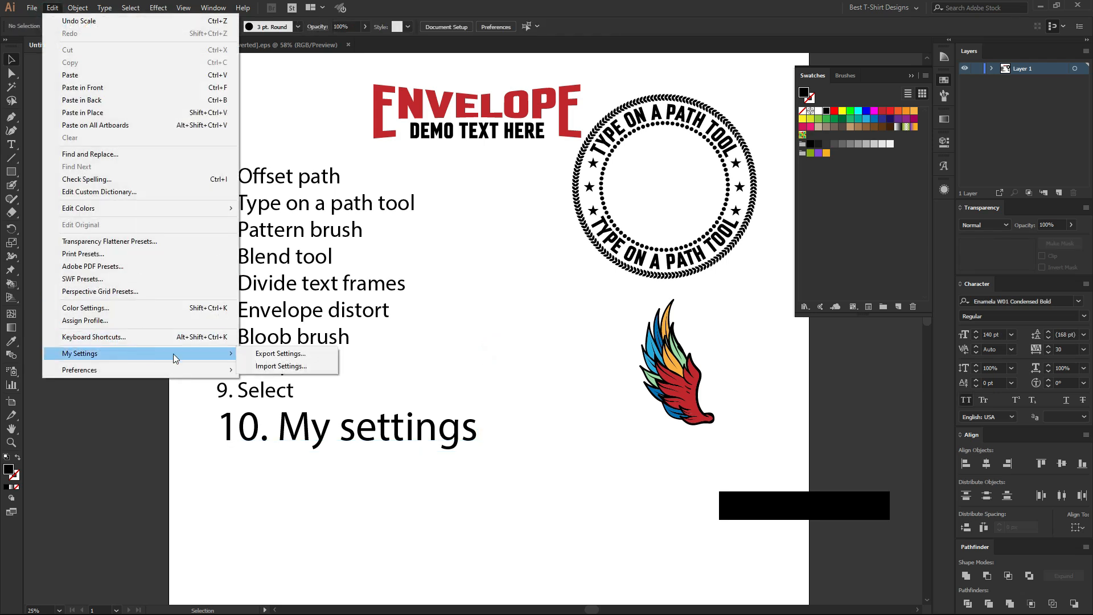
left_click(285, 354)
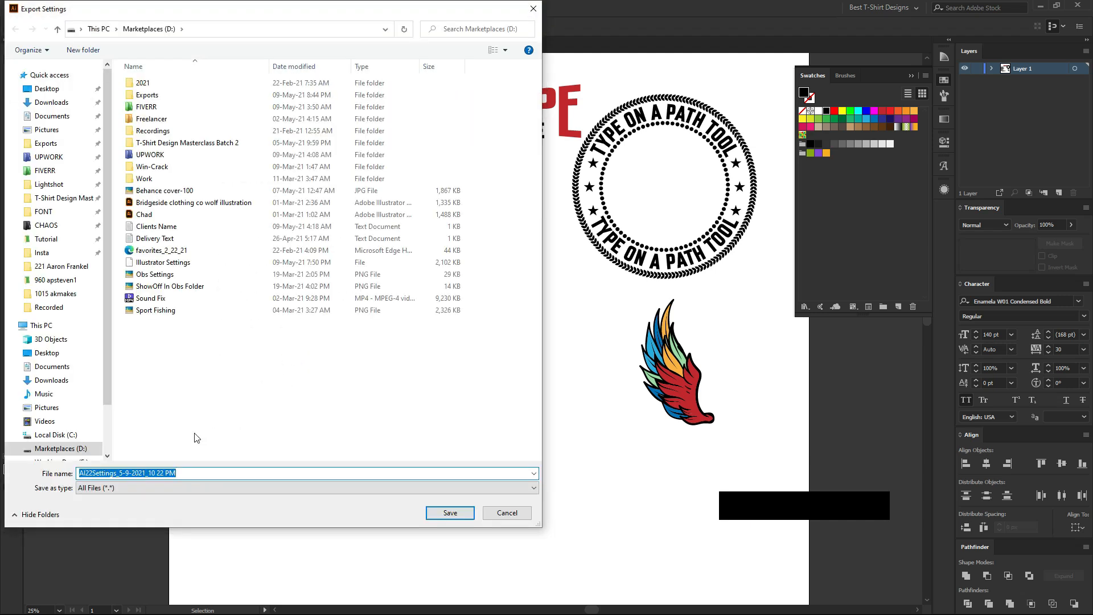
left_click(506, 513)
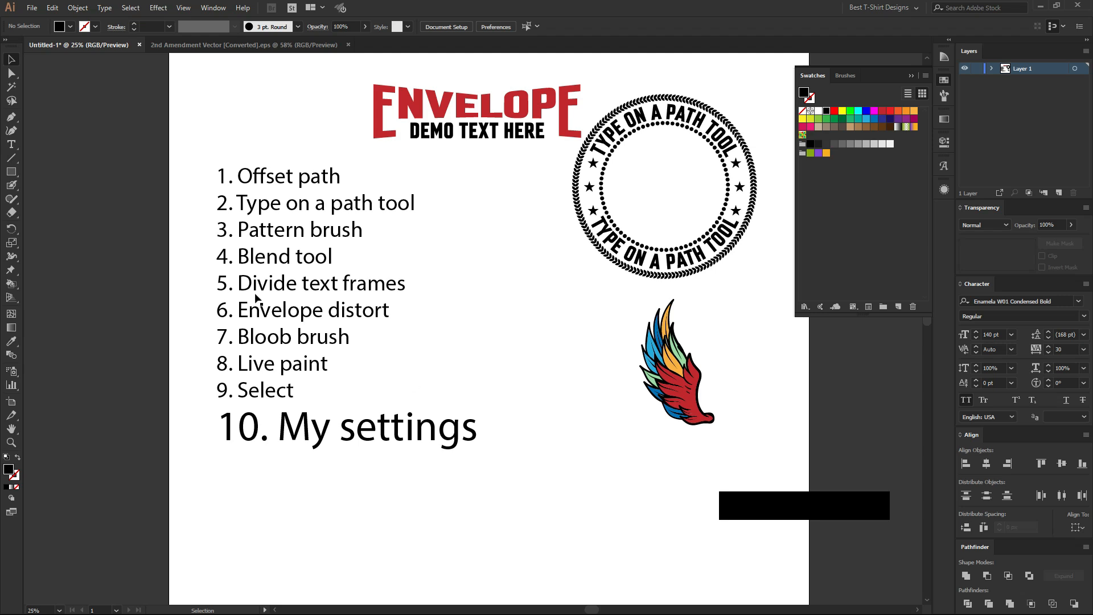
Select all ten lines of the numbered list and move them together slightly down and to the left.
left_click_drag(189, 151, 511, 480)
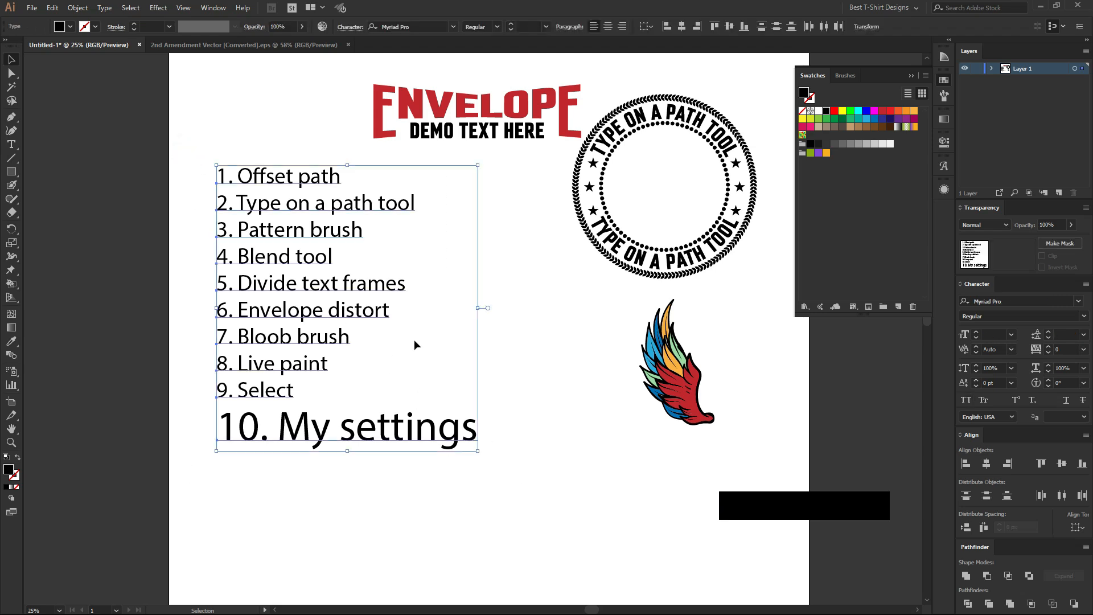
left_click(169, 167)
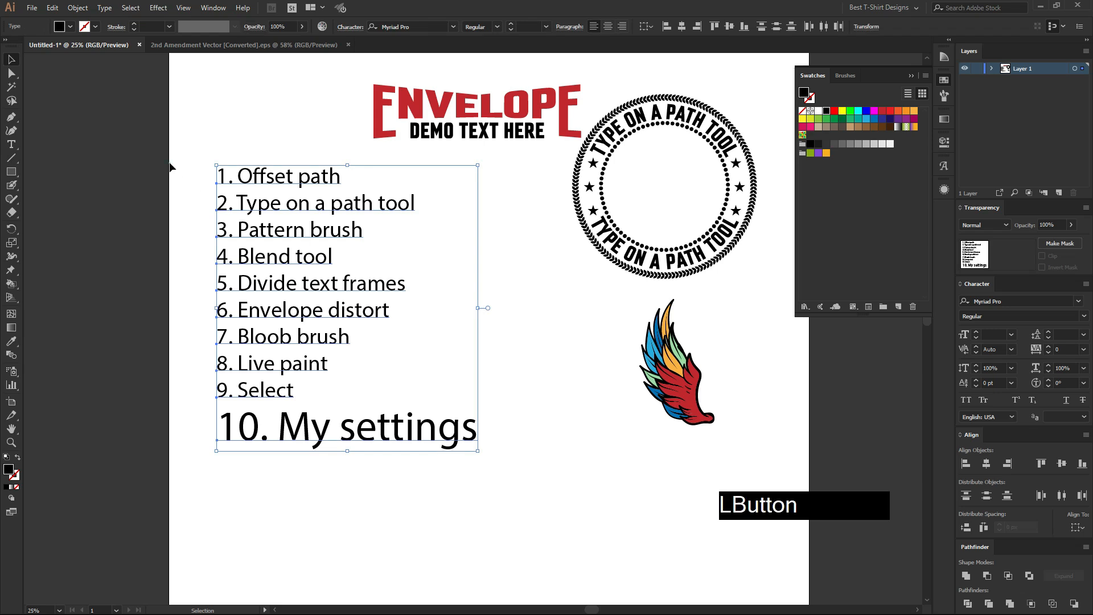
left_click_drag(185, 148, 525, 501)
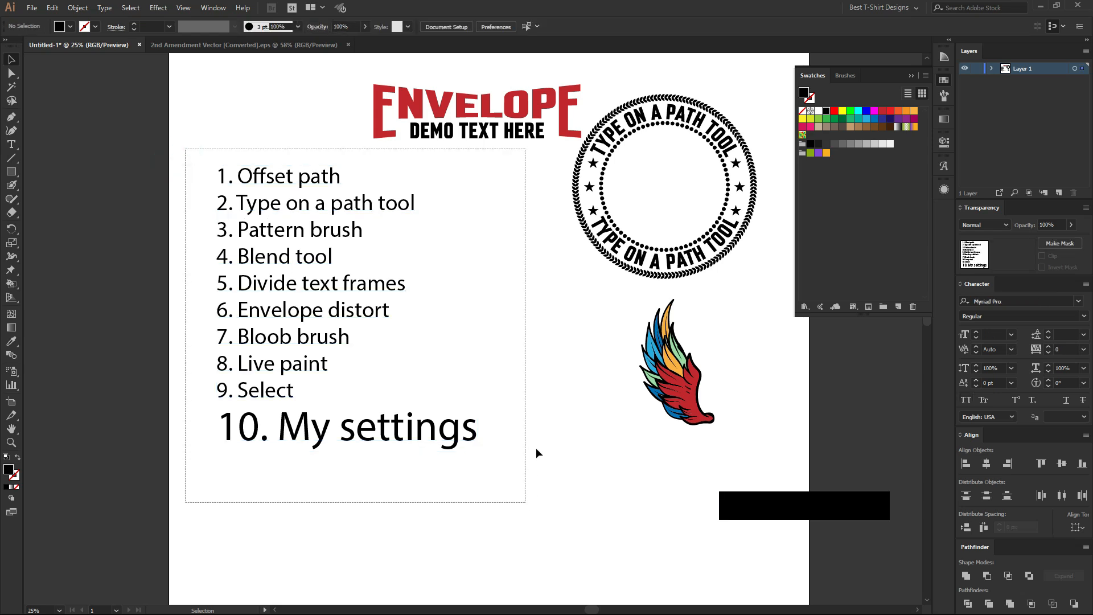
left_click_drag(340, 315, 336, 332)
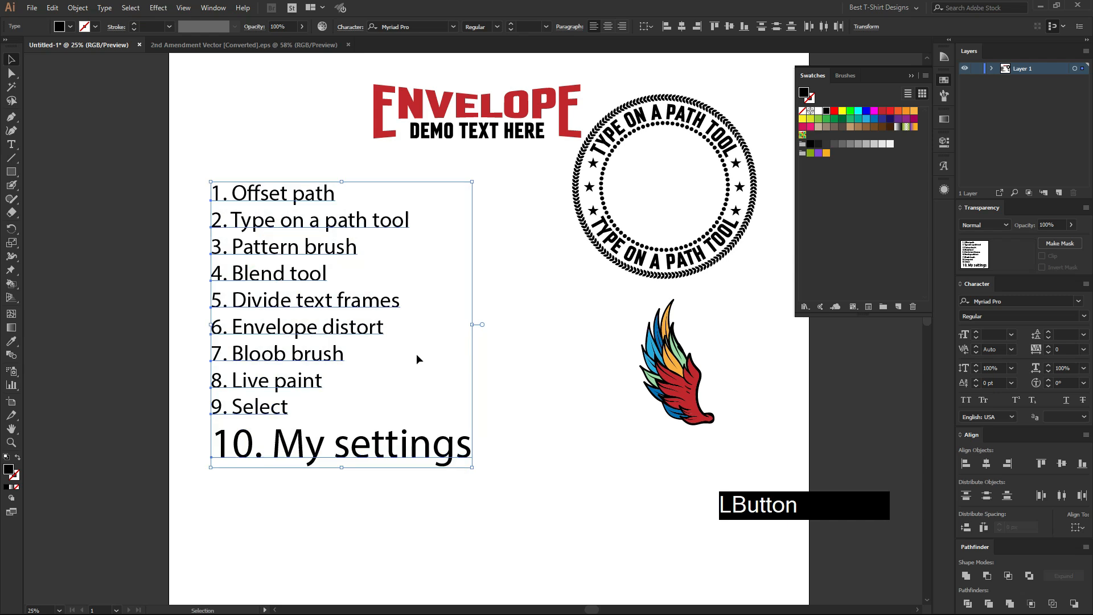
left_click(475, 369)
mouse_move(192, 178)
left_mouse_down()
mouse_move(476, 490)
mouse_move(533, 500)
mouse_move(415, 481)
mouse_move(220, 227)
mouse_move(190, 167)
left_mouse_up()
left_click(548, 421)
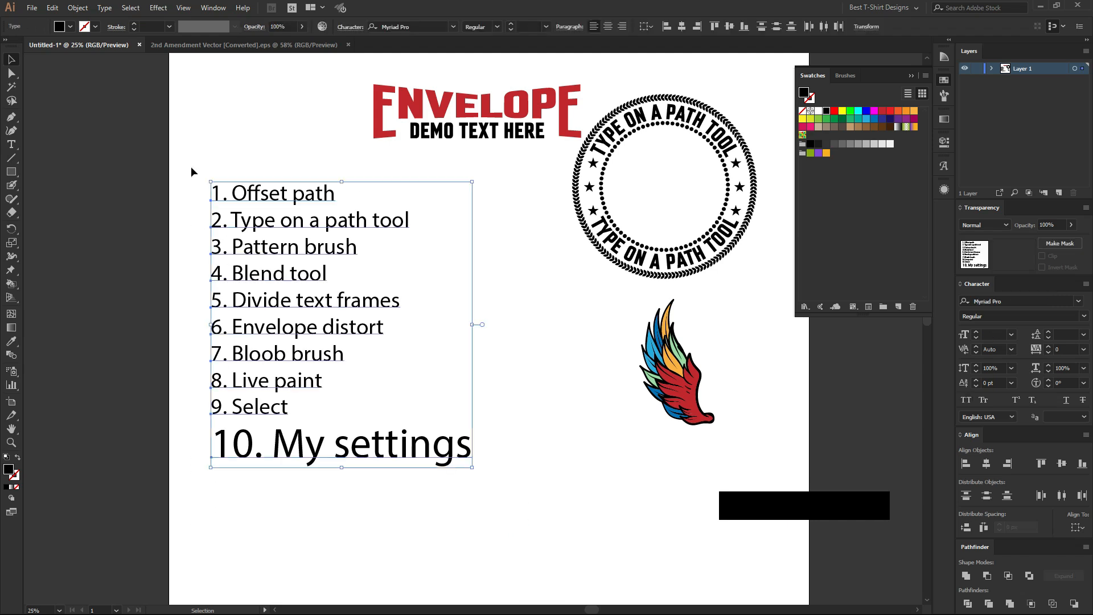
Start importing My Settings, accept the replacement warning, cancel the file selection, and deselect the list.
left_click(52, 8)
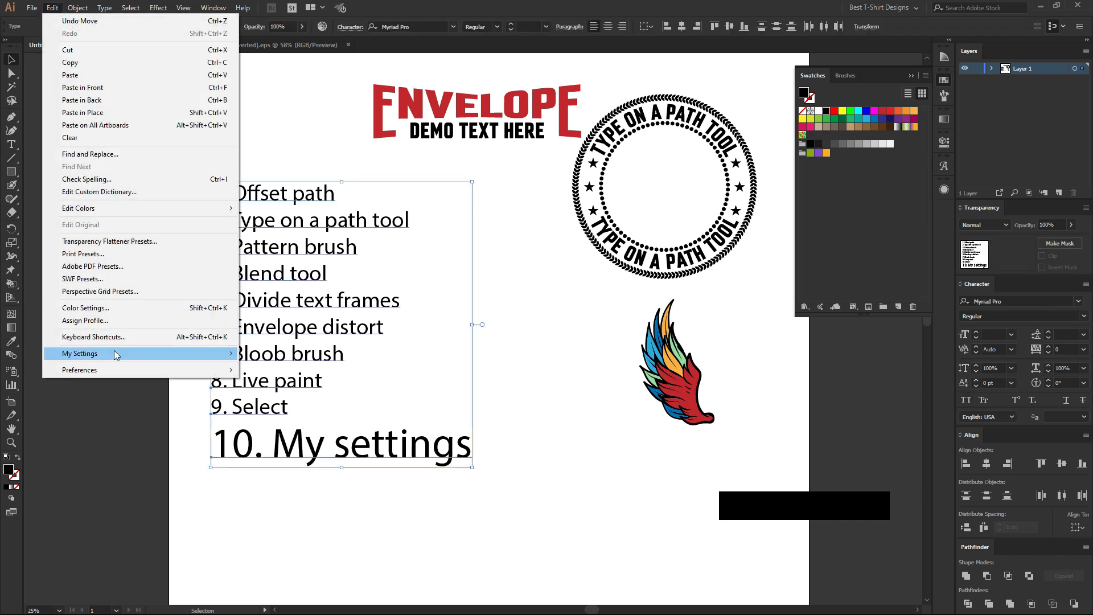
mouse_move(174, 354)
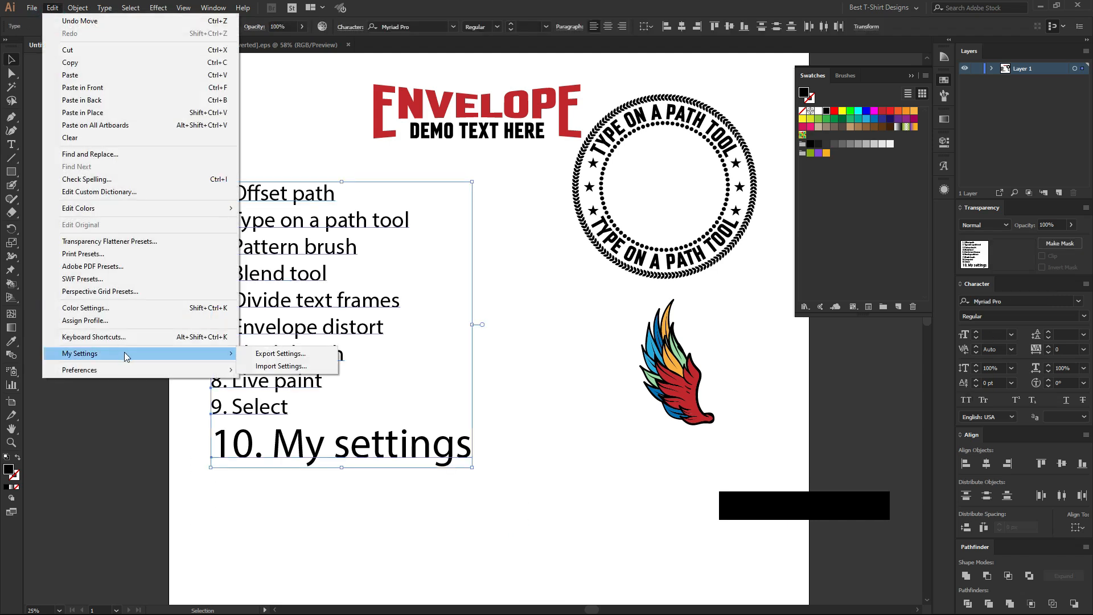
left_click(283, 367)
left_click(607, 330)
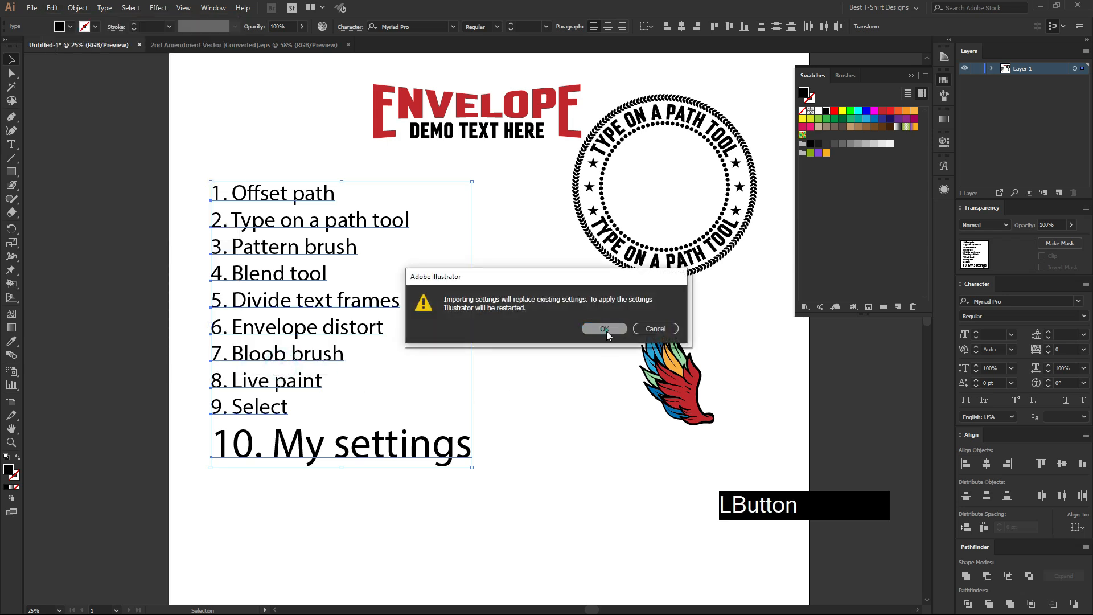
left_click(507, 513)
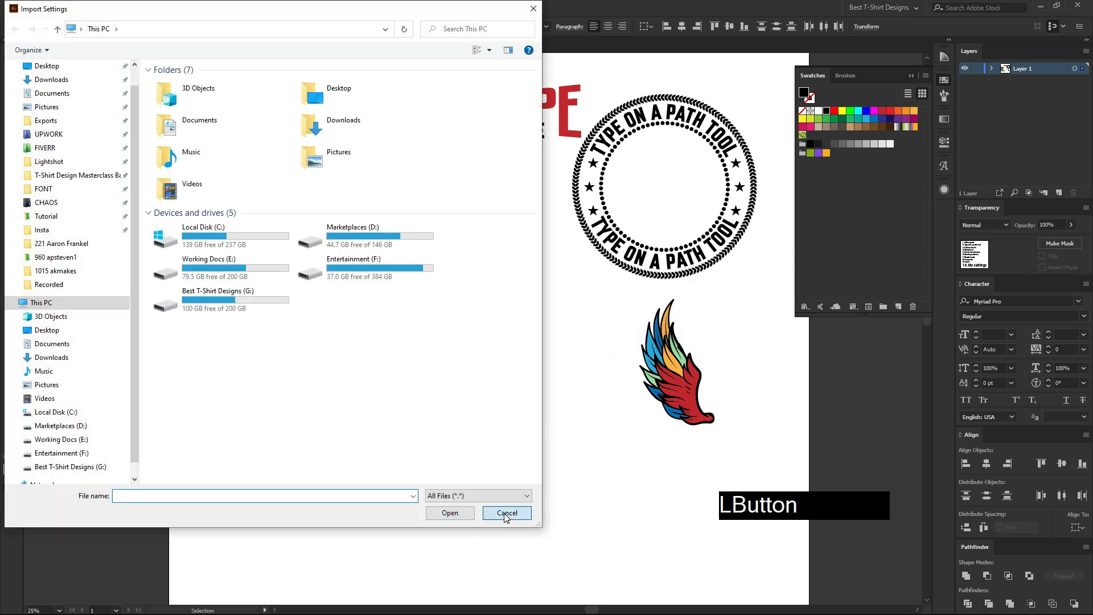
left_click(534, 396)
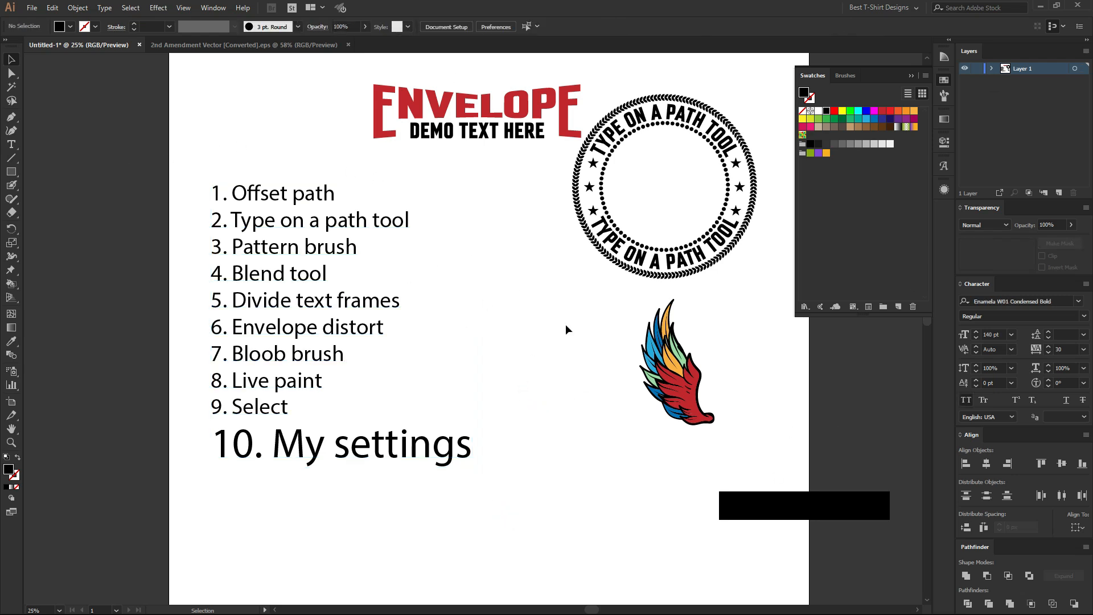
Scale the "10. My settings" line down to match the text size of the other list lines, and deselect the list.
left_click(497, 257)
left_click(439, 446)
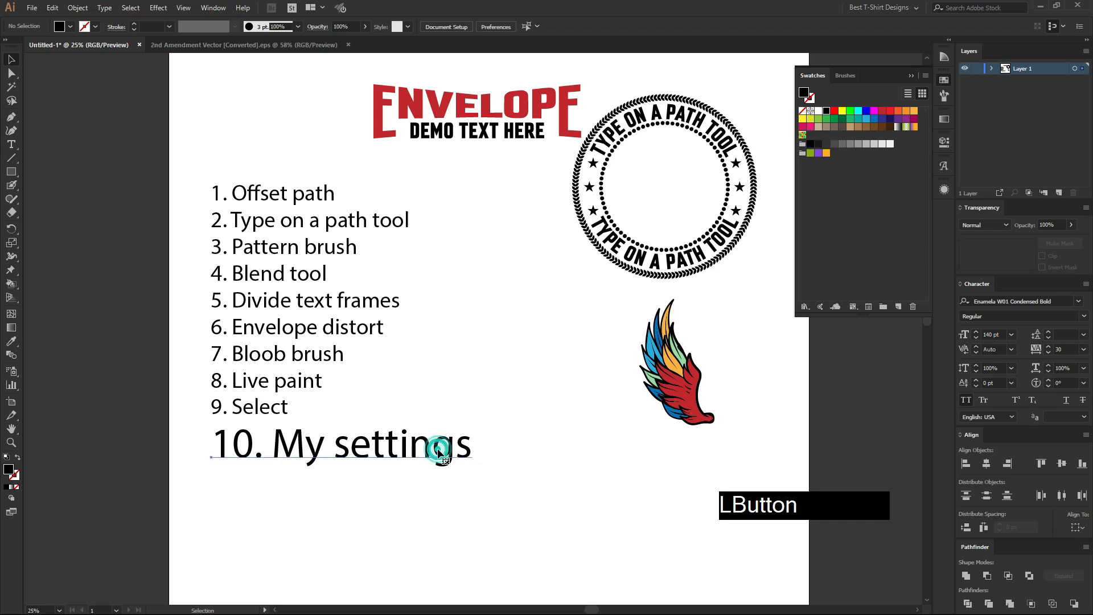
left_click_drag(471, 467, 199, 175)
left_click(500, 466)
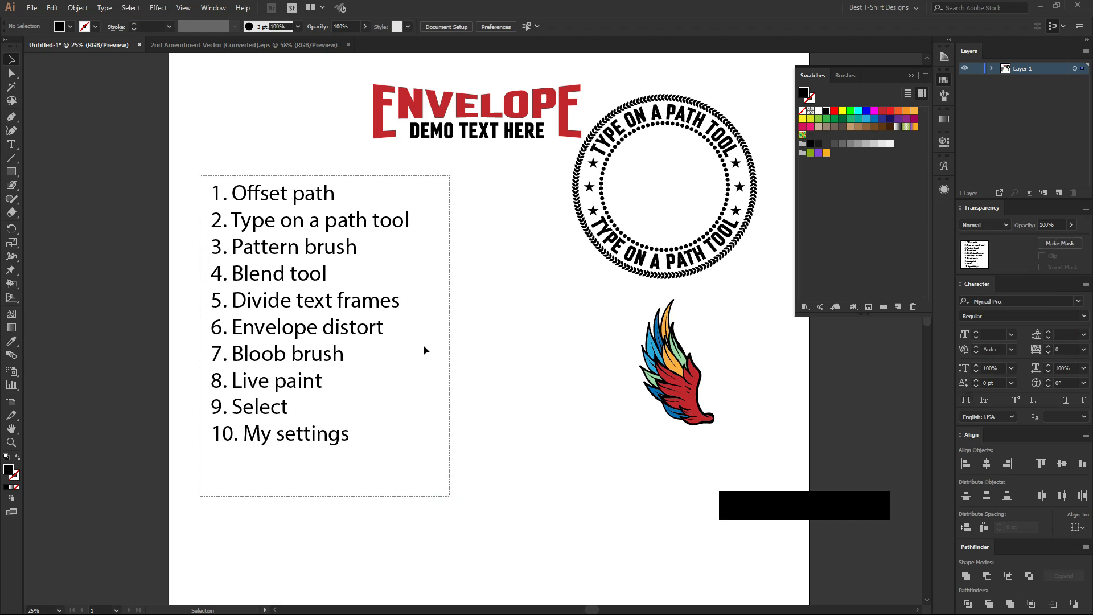